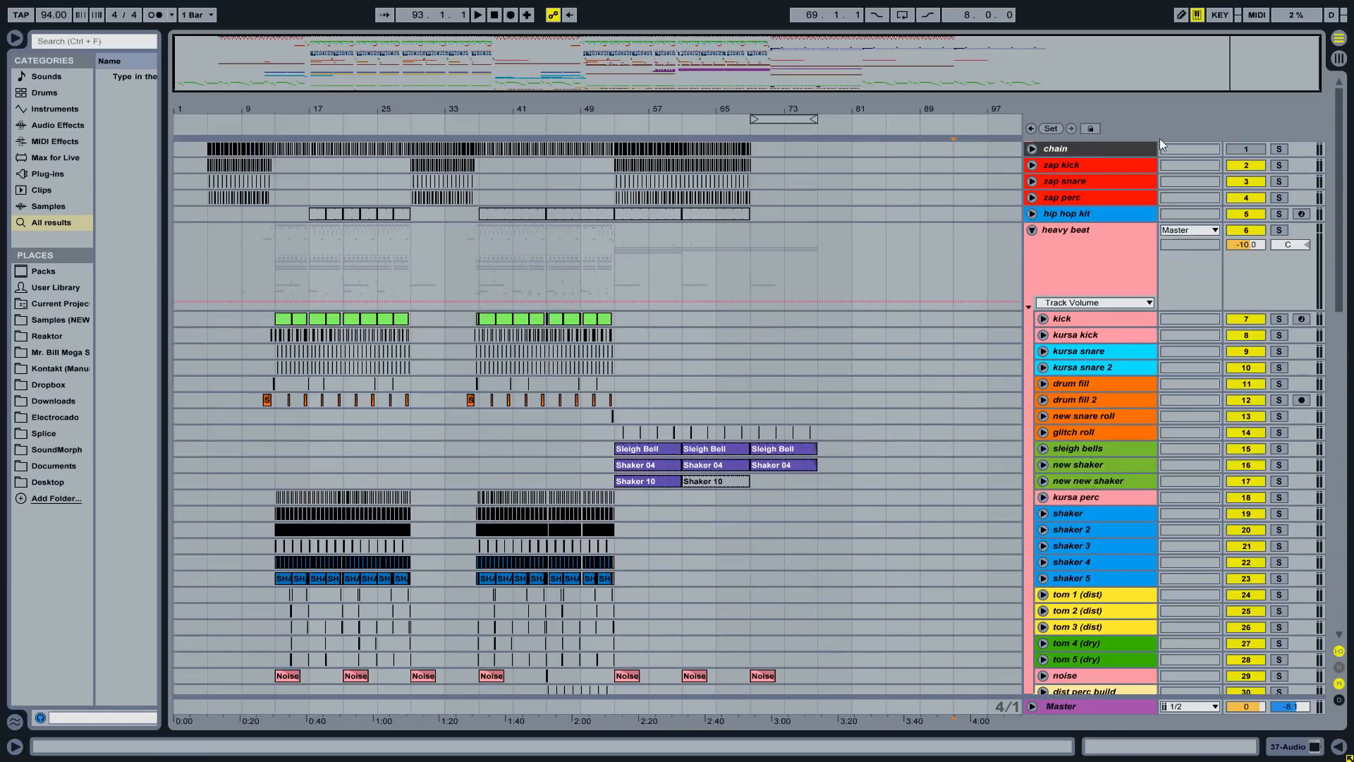
# - Rename the top tracks Chain, Zap Kick, Zap Snare, Zap Perc Roll, Glitch Roll, Sleigh Bells, New Shaker, Tom 2–5
pyautogui.click(1085, 152)
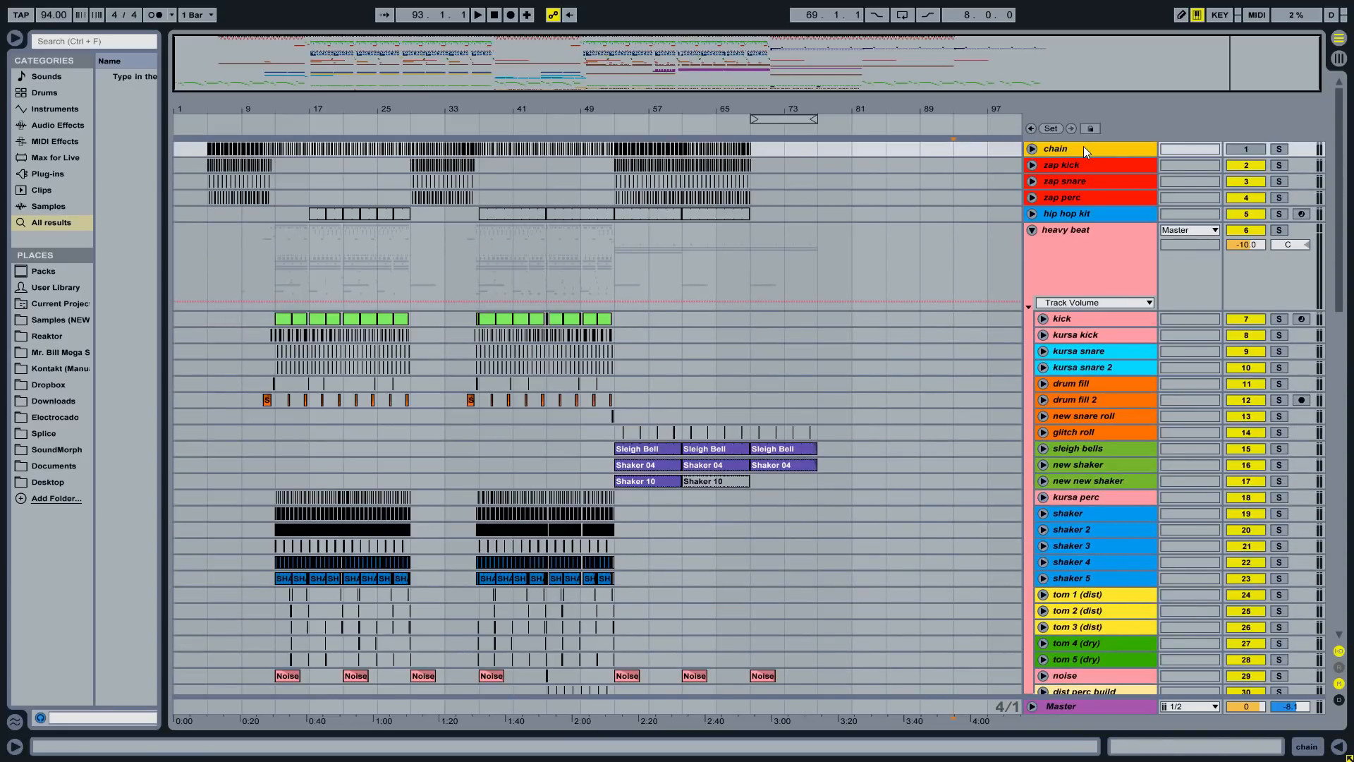
pyautogui.hotkey('ctrl', 'r')
pyautogui.write('Chain')
pyautogui.press('Tab')
pyautogui.write('Zap Kick')
pyautogui.press('Tab')
pyautogui.write('Zap Snare')
pyautogui.press('Tab')
pyautogui.write('Zap Perc')
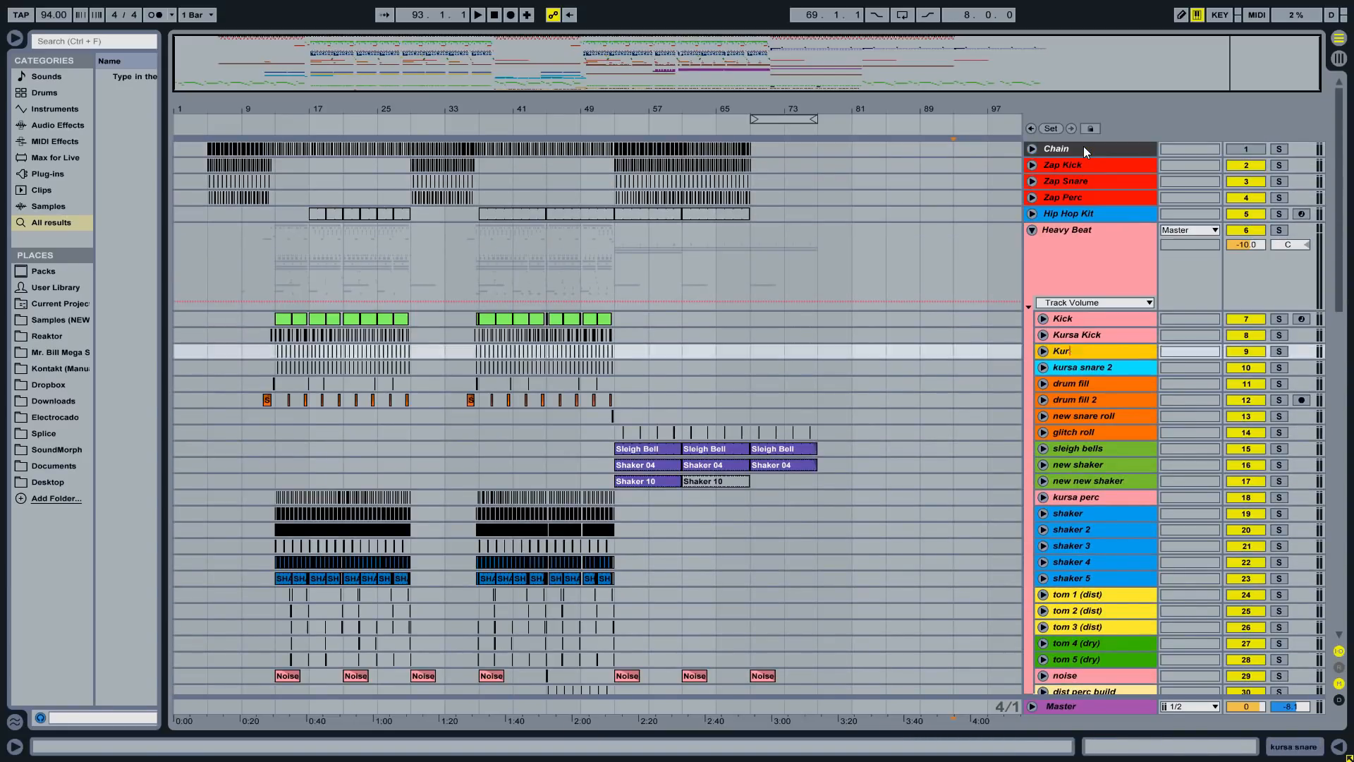
pyautogui.write(' Roll')
pyautogui.press('Tab')
pyautogui.write('Glitch Roll')
pyautogui.press('Tab')
pyautogui.write('Sleigh Bells')
pyautogui.press('Tab')
pyautogui.write('New Shaker')
pyautogui.press('Tab')
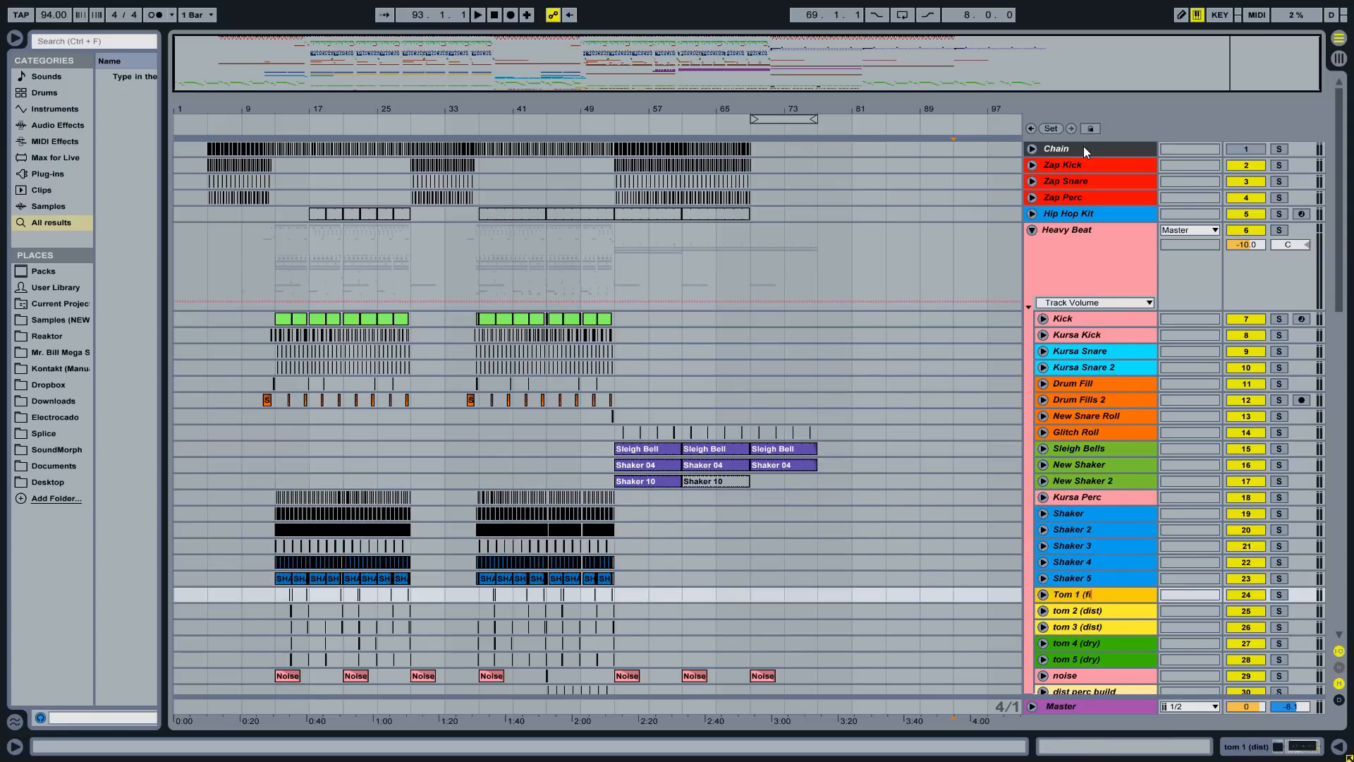
pyautogui.write('Tom 2 (dist)')
pyautogui.press('Tab')
pyautogui.write('Tom 3 (dist)')
pyautogui.press('Tab')
pyautogui.write('Tom 4 (dry)')
# - Rename the next tracks Perc Build, Crash, Splash, Sub and the Japanimation Solo and Chords tracks
pyautogui.press('Tab')
pyautogui.write('Tom 5 (dry)')
pyautogui.scroll(-1, 1102, 646)
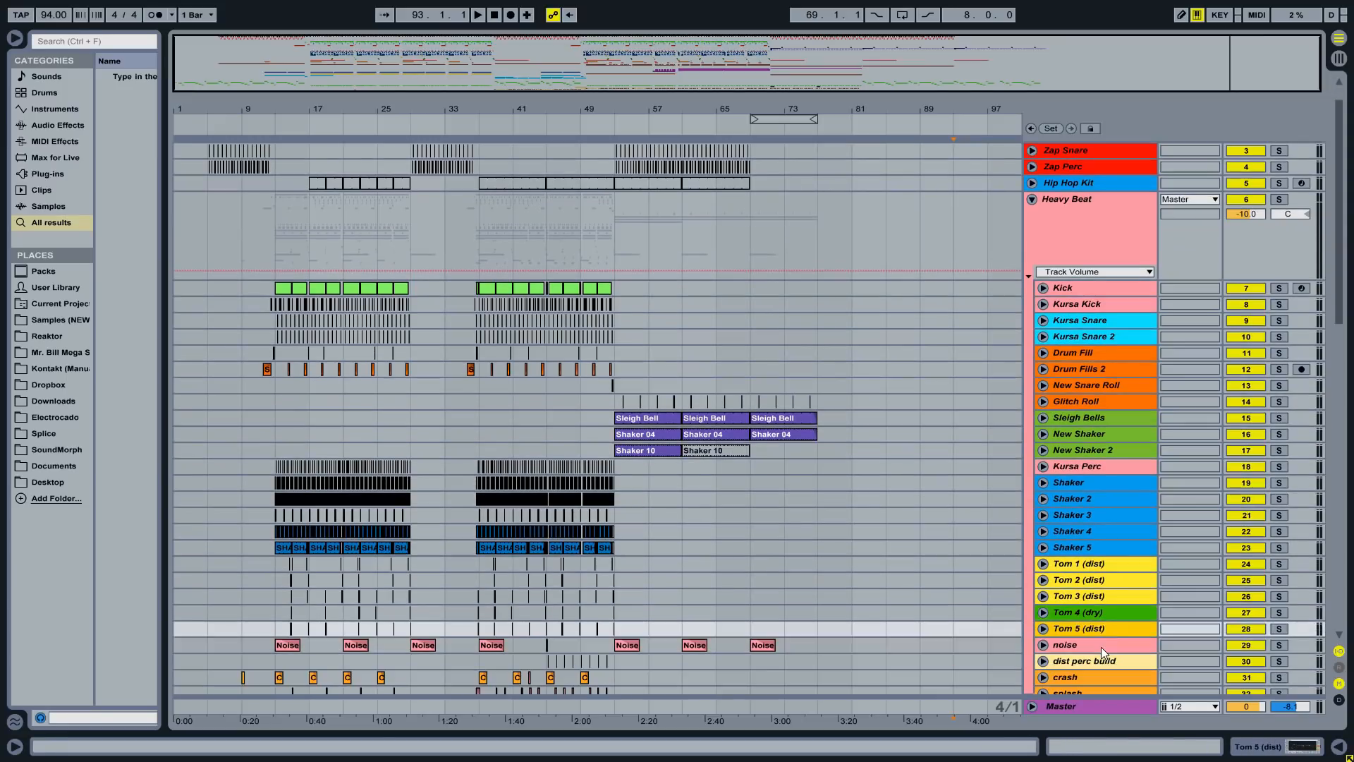
pyautogui.write('t Perc Build')
pyautogui.press('Tab')
pyautogui.write('Crash')
pyautogui.press('Tab')
pyautogui.write('Splash')
pyautogui.press('Tab')
pyautogui.write('Sub')
pyautogui.press('Tab')
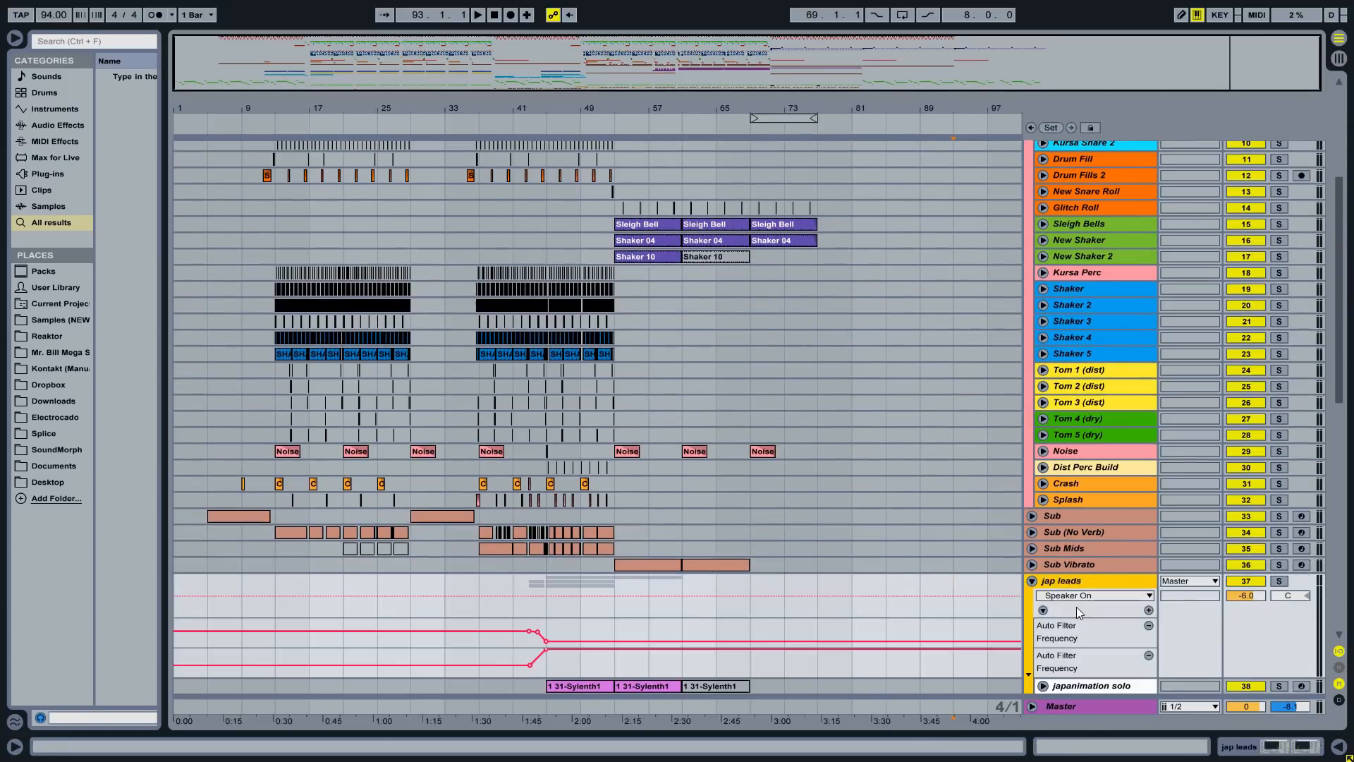
pyautogui.write('Japanimation Solo')
pyautogui.press('Tab')
pyautogui.scroll(-3, 1063, 582)
pyautogui.write('Japanimation Solo (Au')
pyautogui.press('Tab')
pyautogui.write('Japanimation Solo (Au')
pyautogui.press('Tab')
pyautogui.write('Japanimation FX')
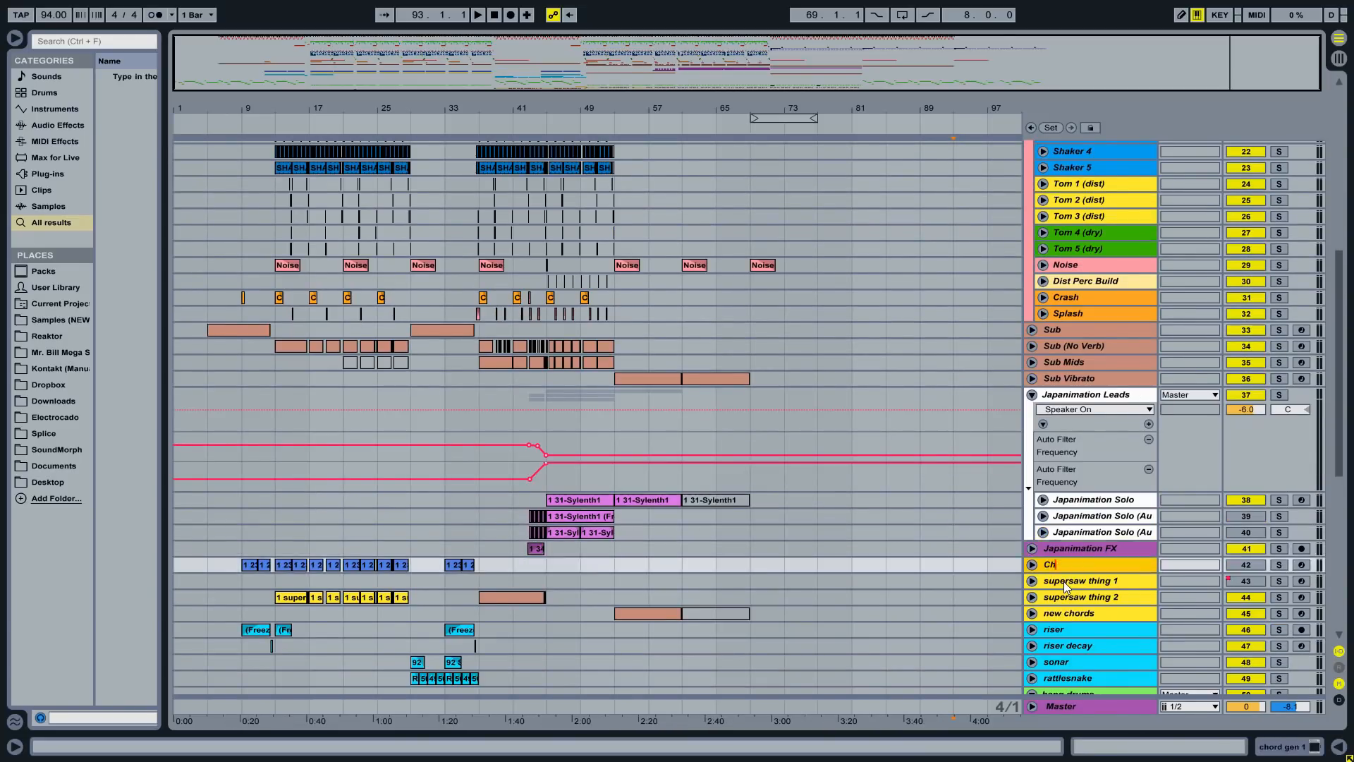
pyautogui.write('ew Chords')
pyautogui.press('Tab')
# - Rename the last tracks Riser, Riser Decay, Sonar, Hang Drum, FX Drop Thing, Brass 1, Vocal Cuts, Whack Jacko
pyautogui.write('Riser')
pyautogui.press('Tab')
pyautogui.write('Riser Decay')
pyautogui.press('Tab')
pyautogui.write('Sonar')
pyautogui.press('Tab')
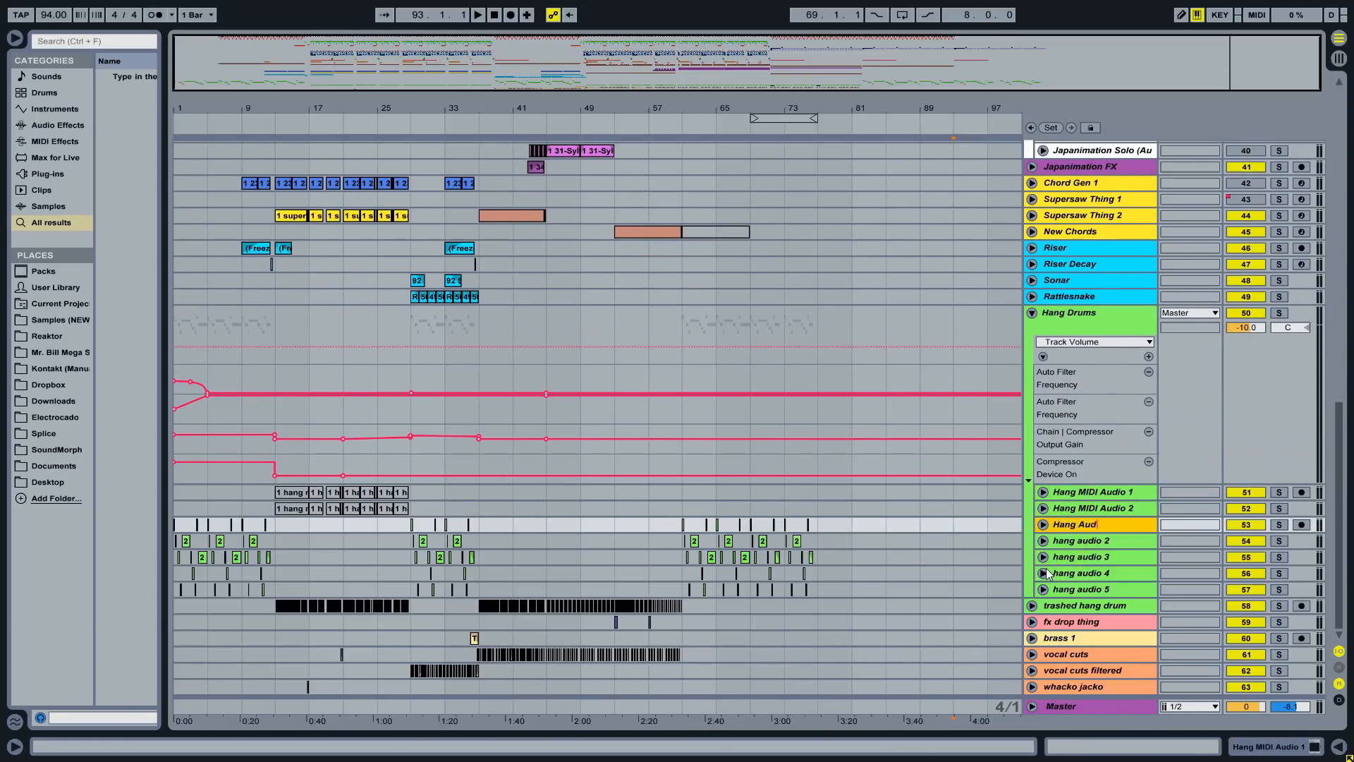
pyautogui.write('s Hang Drum')
pyautogui.press('Tab')
pyautogui.write('FX Drop Thing')
pyautogui.press('Tab')
pyautogui.write('Brass 1')
pyautogui.press('Tab')
pyautogui.write('Vocal Cuts')
pyautogui.press('Tab')
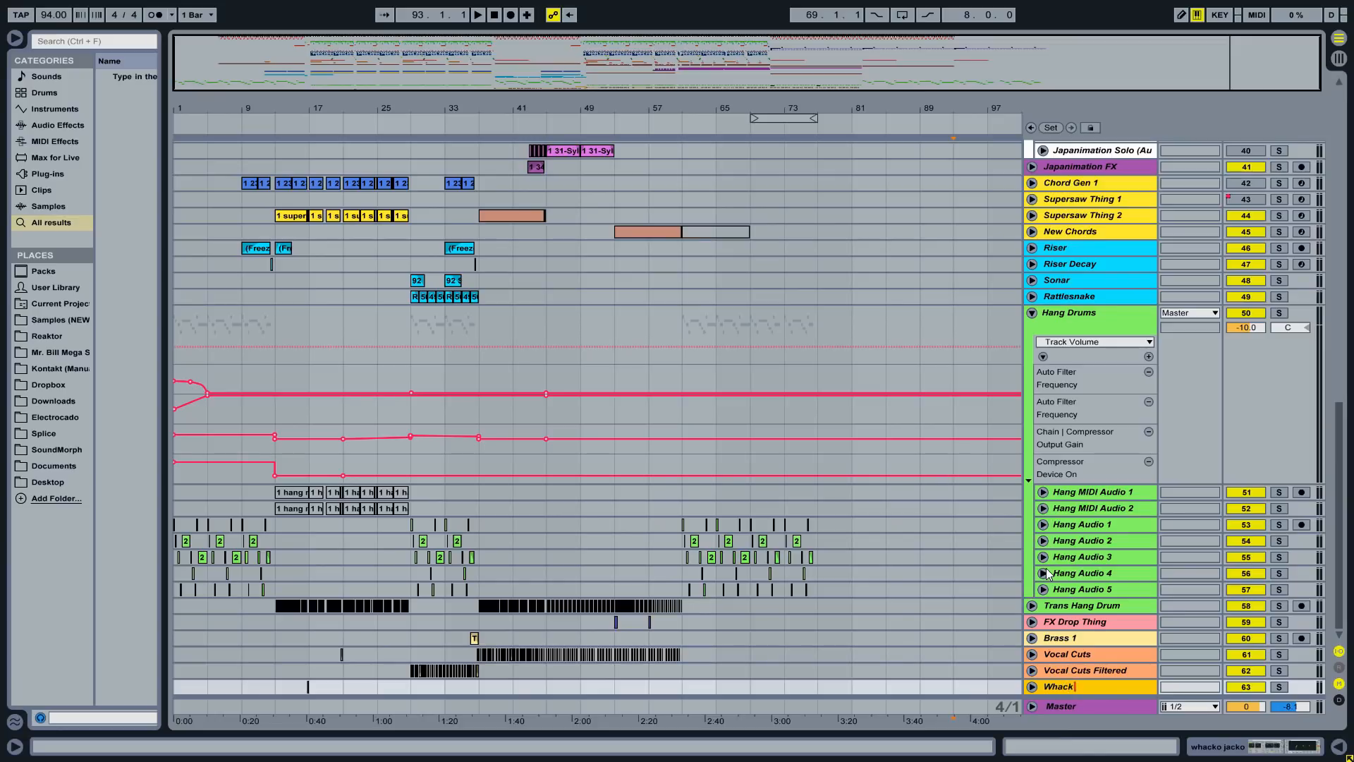
pyautogui.press('Return')
pyautogui.scroll(15, 804, 500)
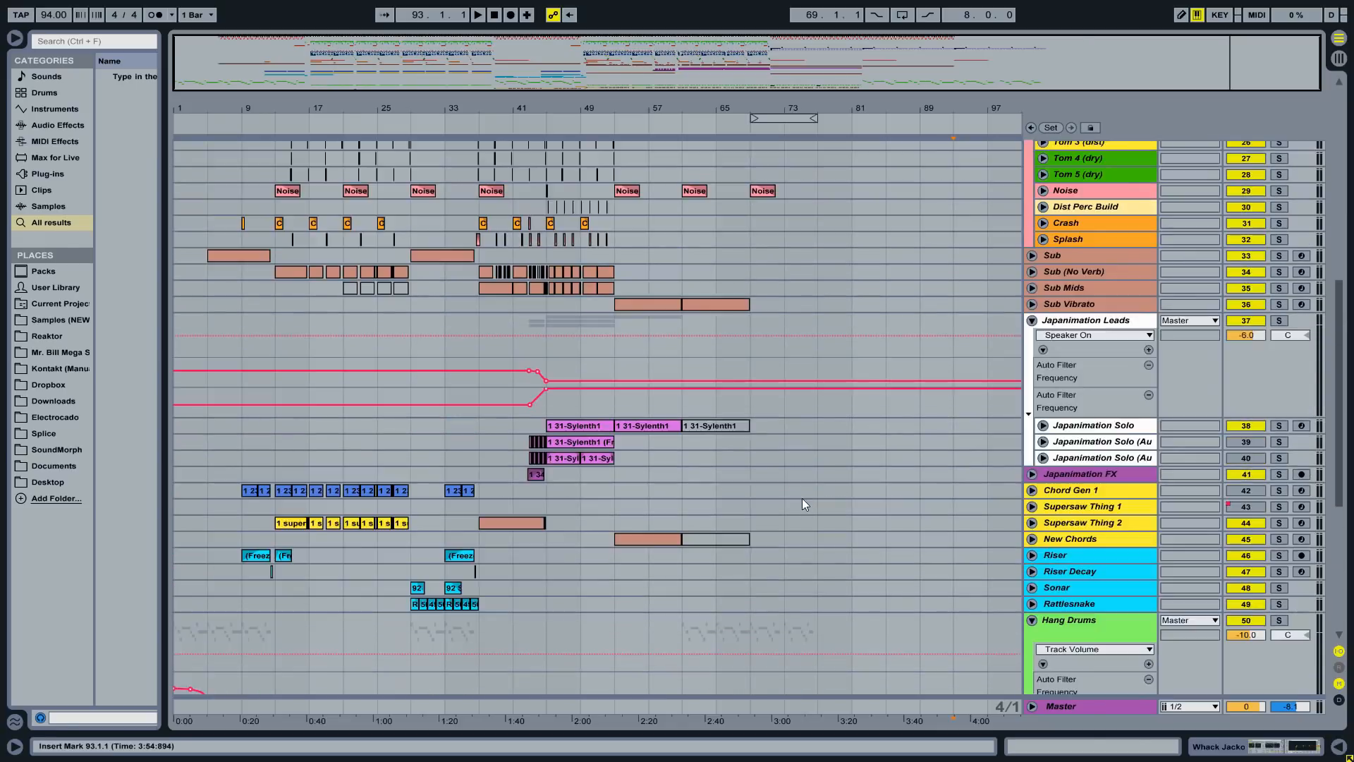
pyautogui.scroll(2, 801, 494)
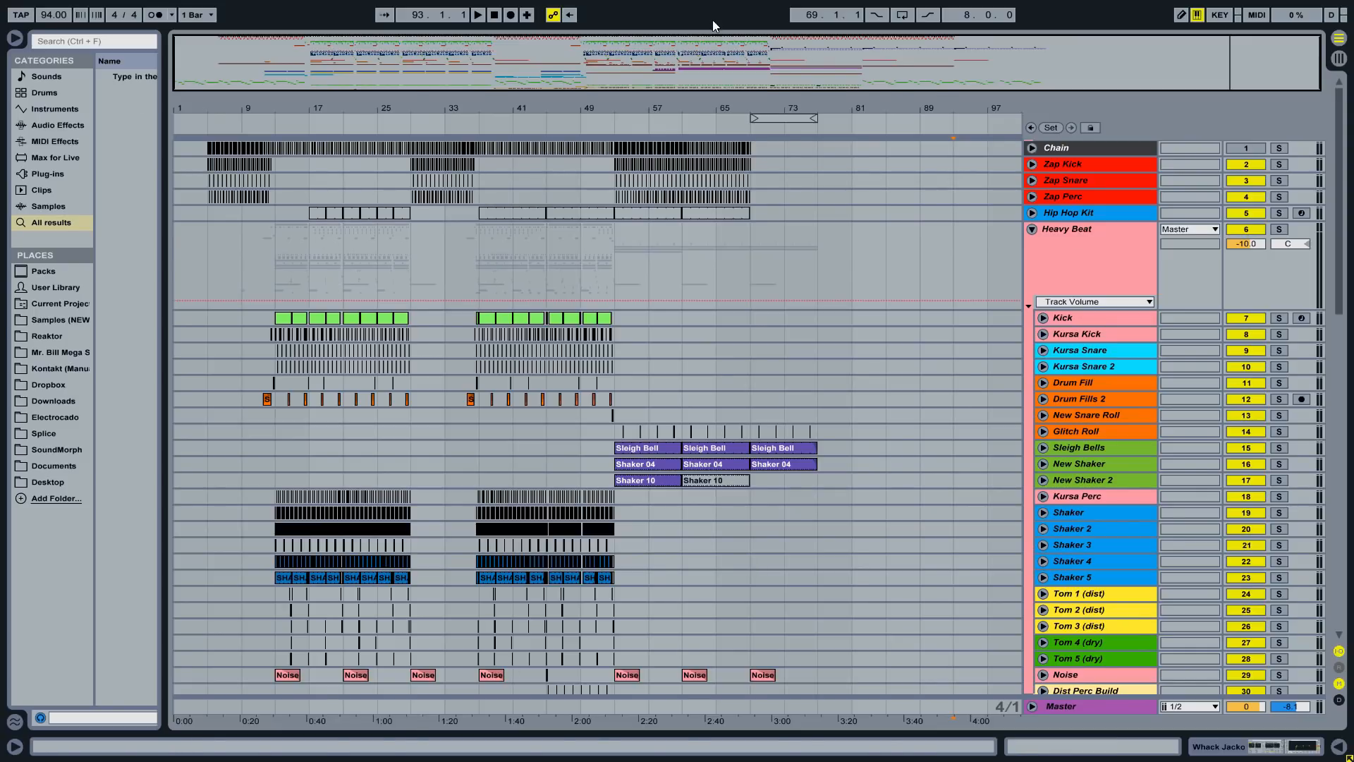
# - Take Live out of full screen and read the grouped, named and coloured rule on the standards page
pyautogui.press('F11')
pyautogui.click(343, 748)
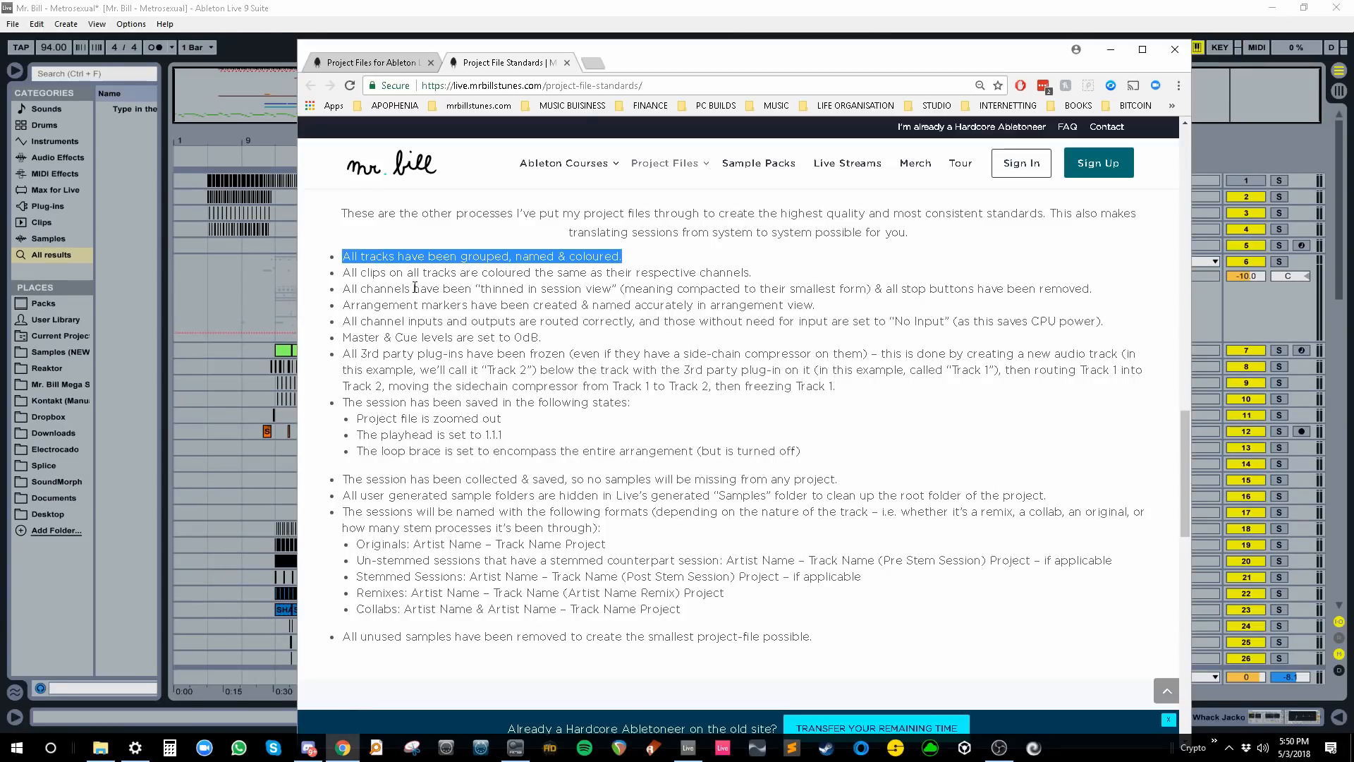
pyautogui.click(340, 262)
pyautogui.moveTo(346, 258); pyautogui.dragTo(621, 251)
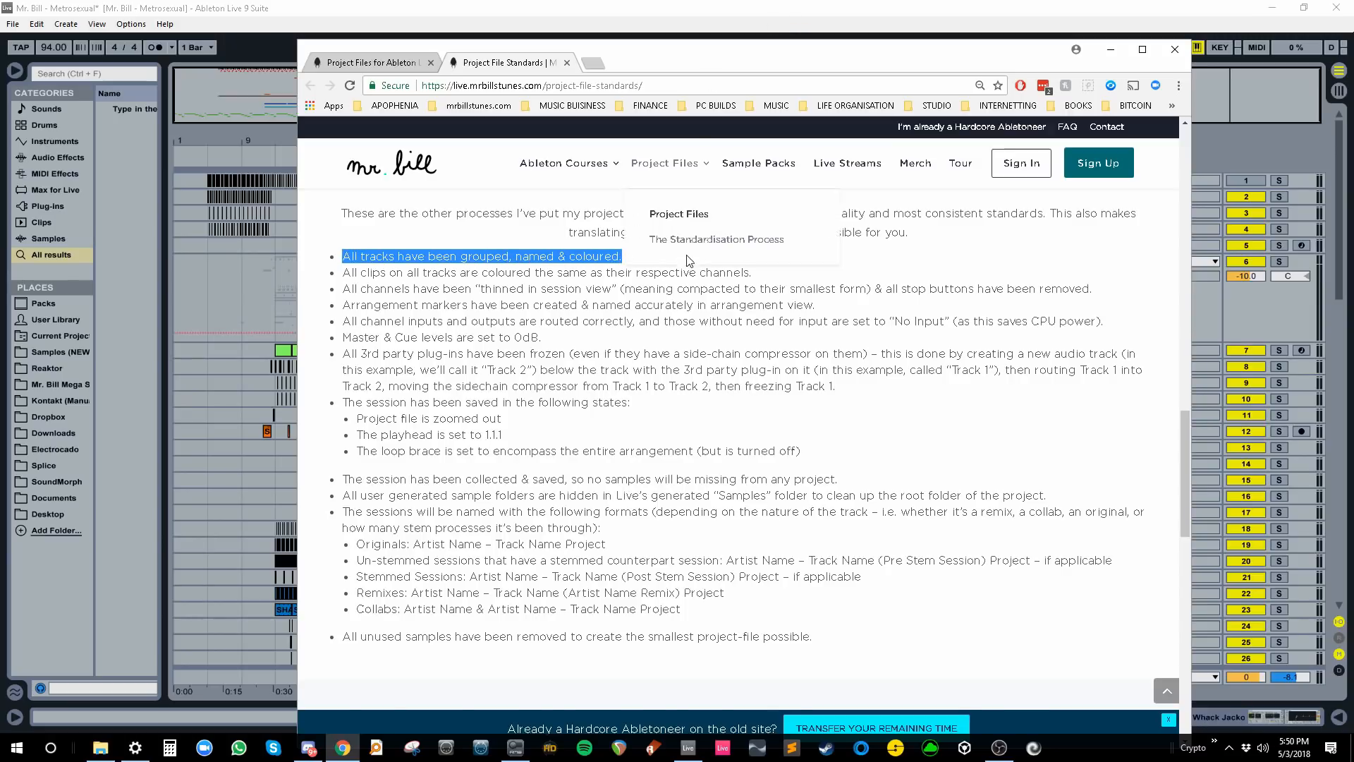
# - Bring the Track Colouring & Grouping chart into view, maximise the browser and zoom to 80%
pyautogui.scroll(14, 689, 255)
pyautogui.scroll(-4, 565, 377)
pyautogui.scroll(2, 463, 347)
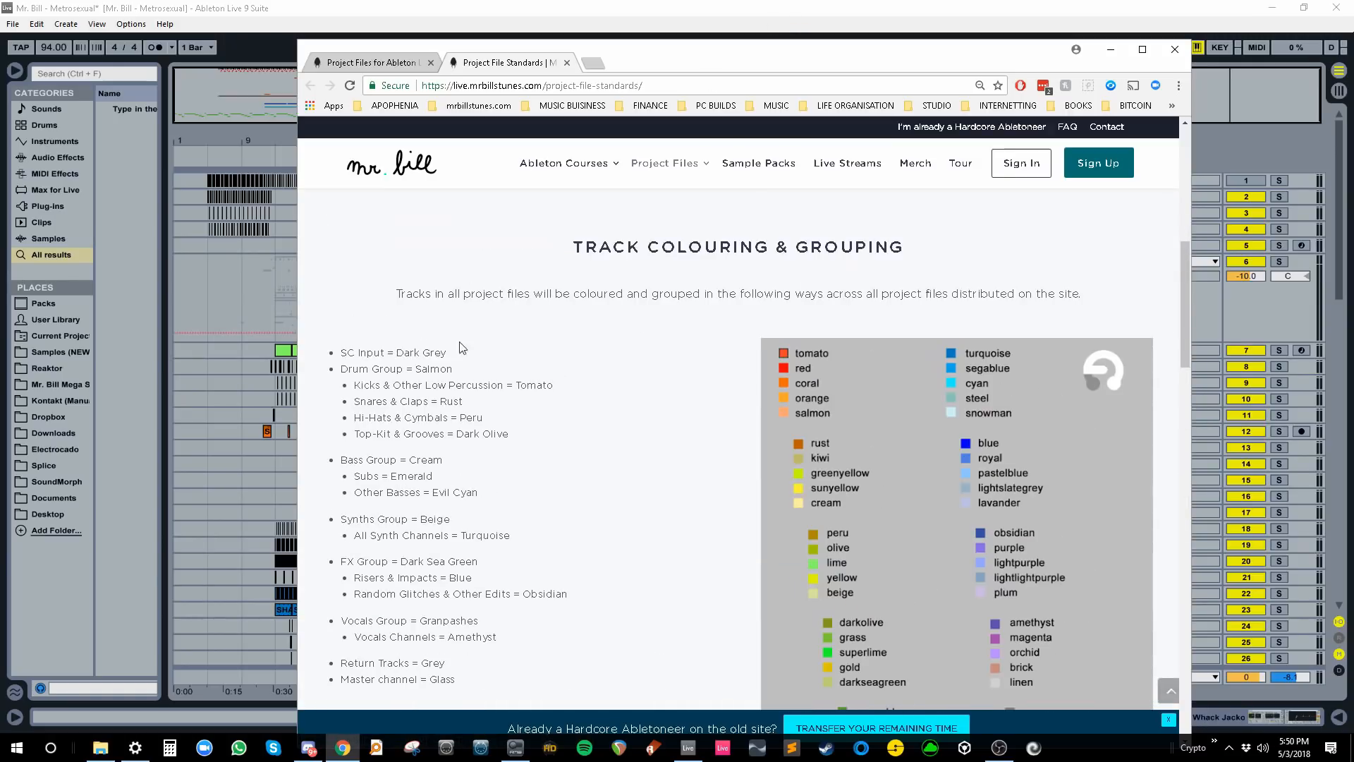
pyautogui.moveTo(569, 242); pyautogui.dragTo(989, 314)
pyautogui.click(611, 301)
pyautogui.scroll(-2, 611, 299)
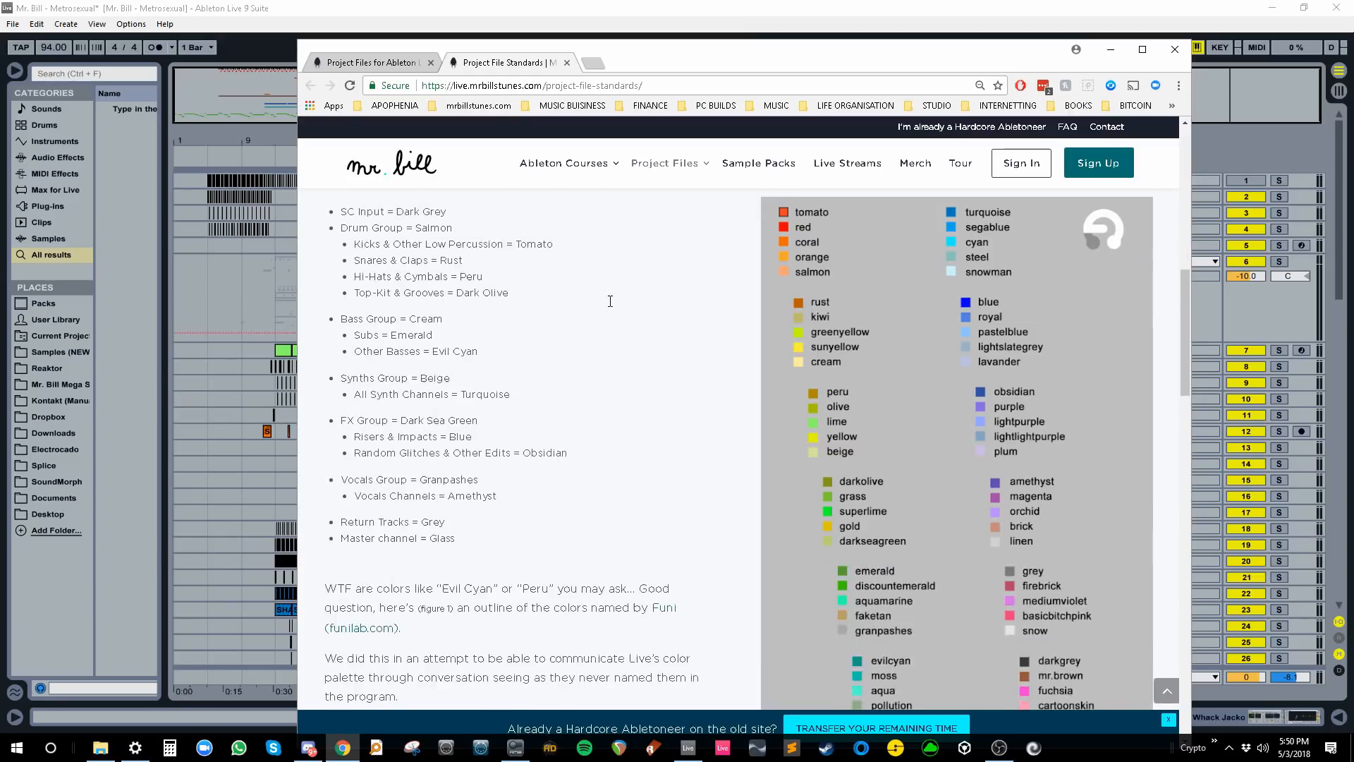
pyautogui.scroll(-1, 610, 299)
pyautogui.scroll(1, 610, 299)
pyautogui.doubleClick(1088, 63)
pyautogui.hotkey('ctrl', '-')
pyautogui.hotkey('ctrl', '-')
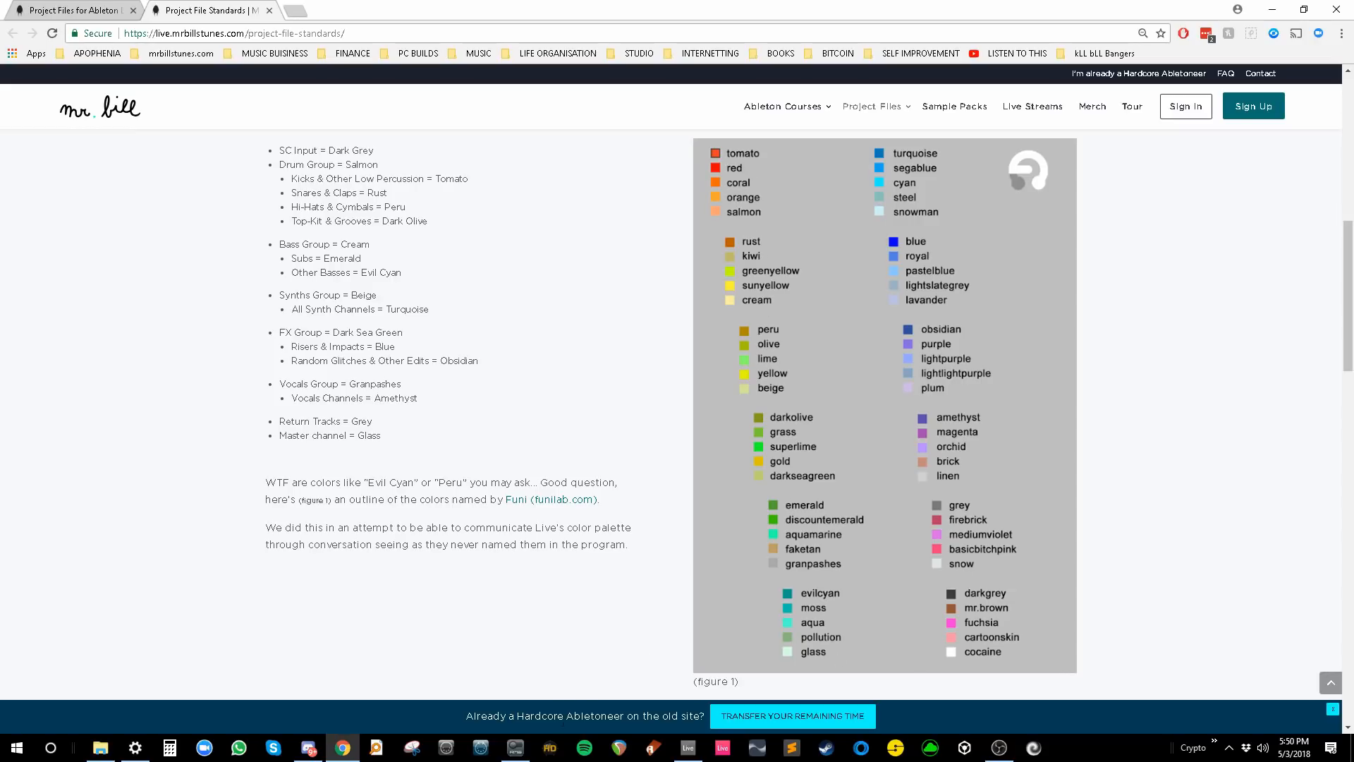
# - Check a Kick clip's colour palette in Live, then return to the colour chart
pyautogui.click(694, 749)
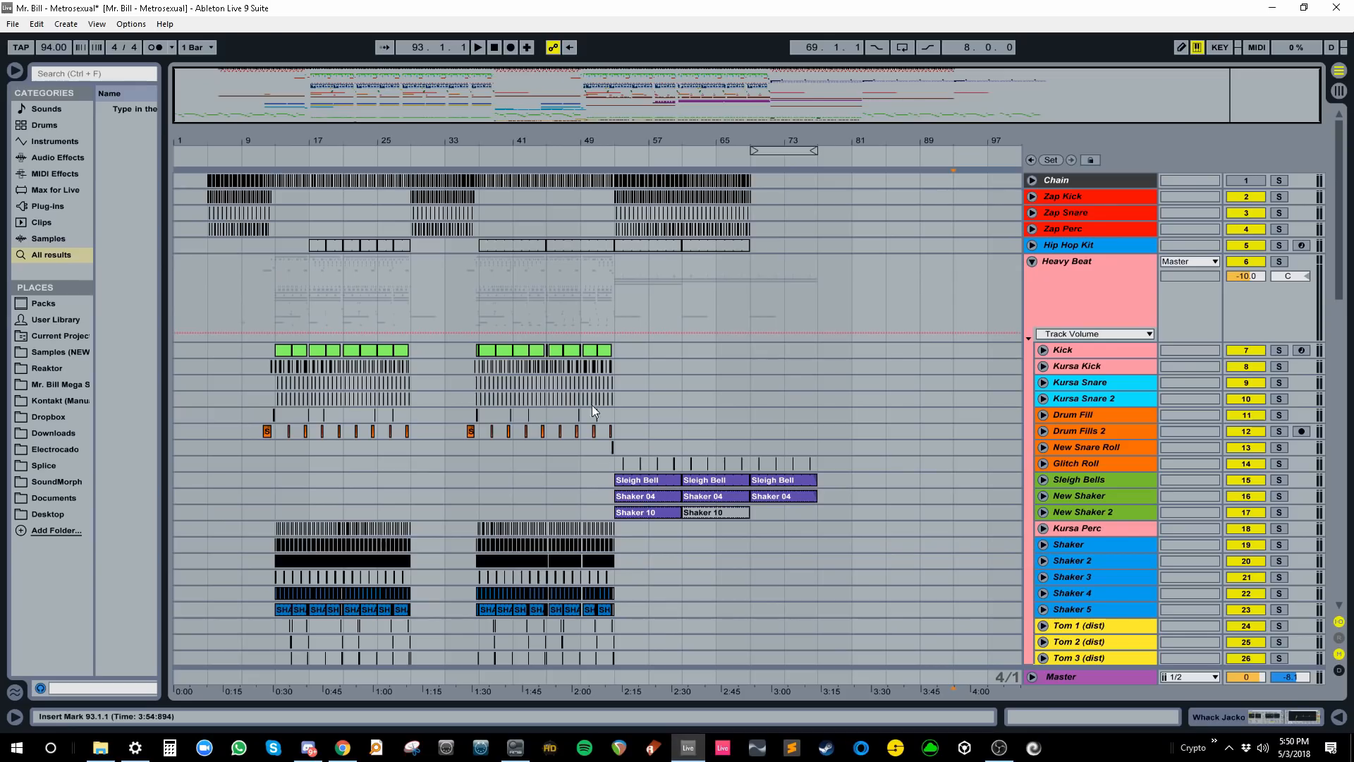
pyautogui.rightClick(575, 351)
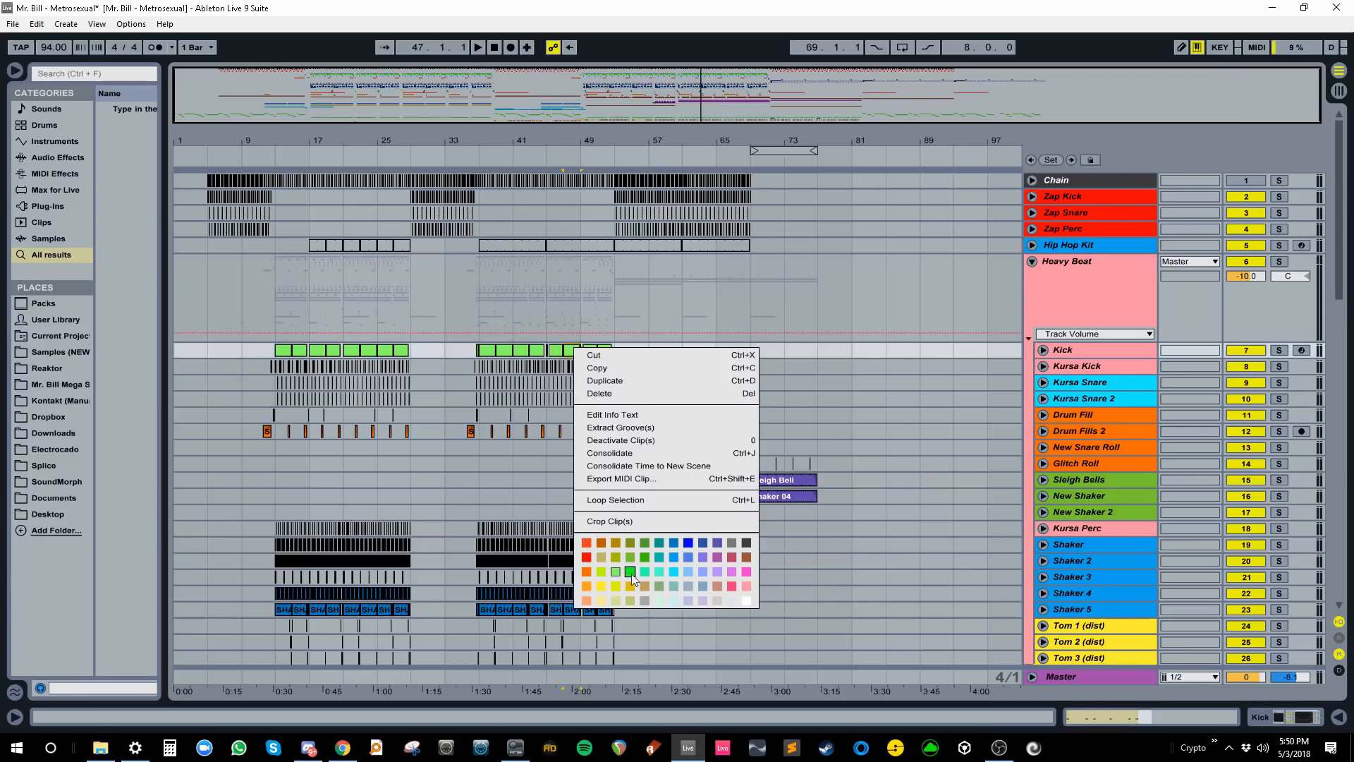
pyautogui.click(823, 366)
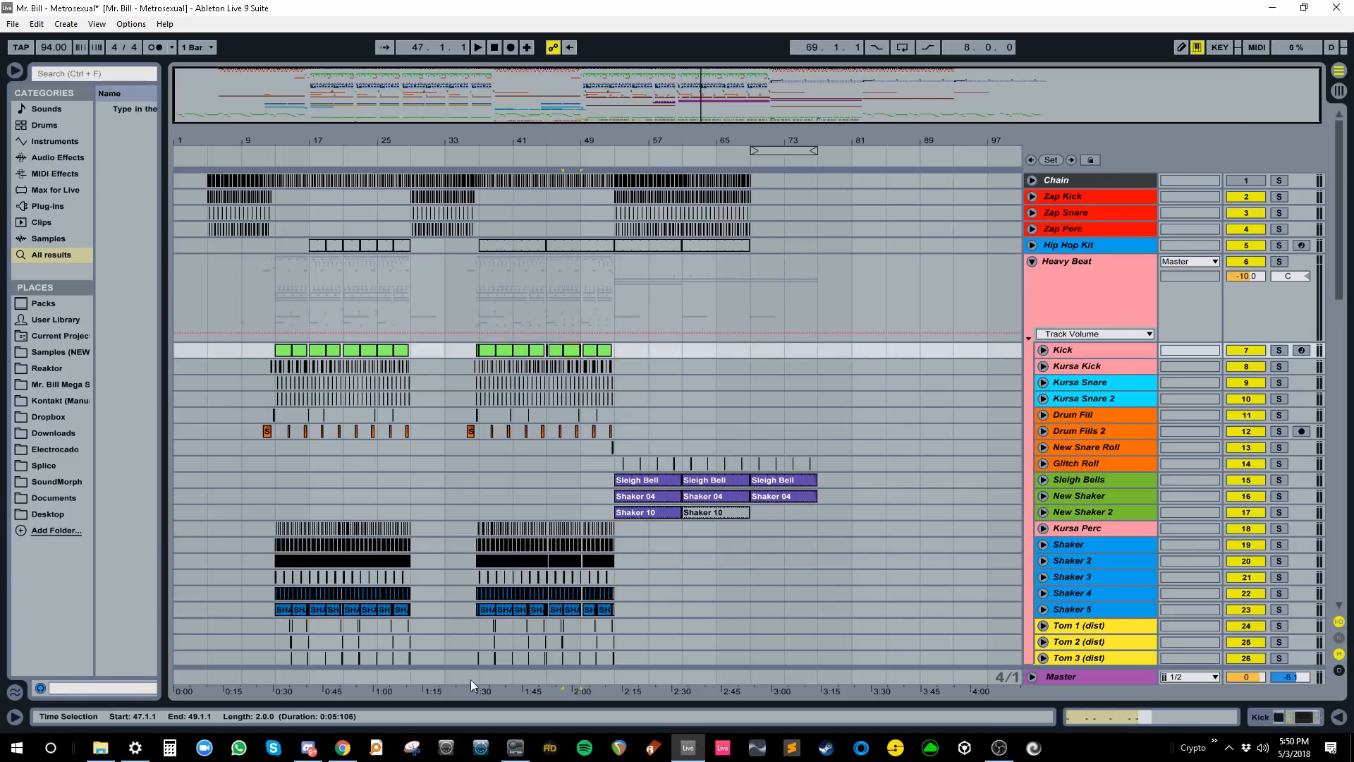
pyautogui.click(343, 749)
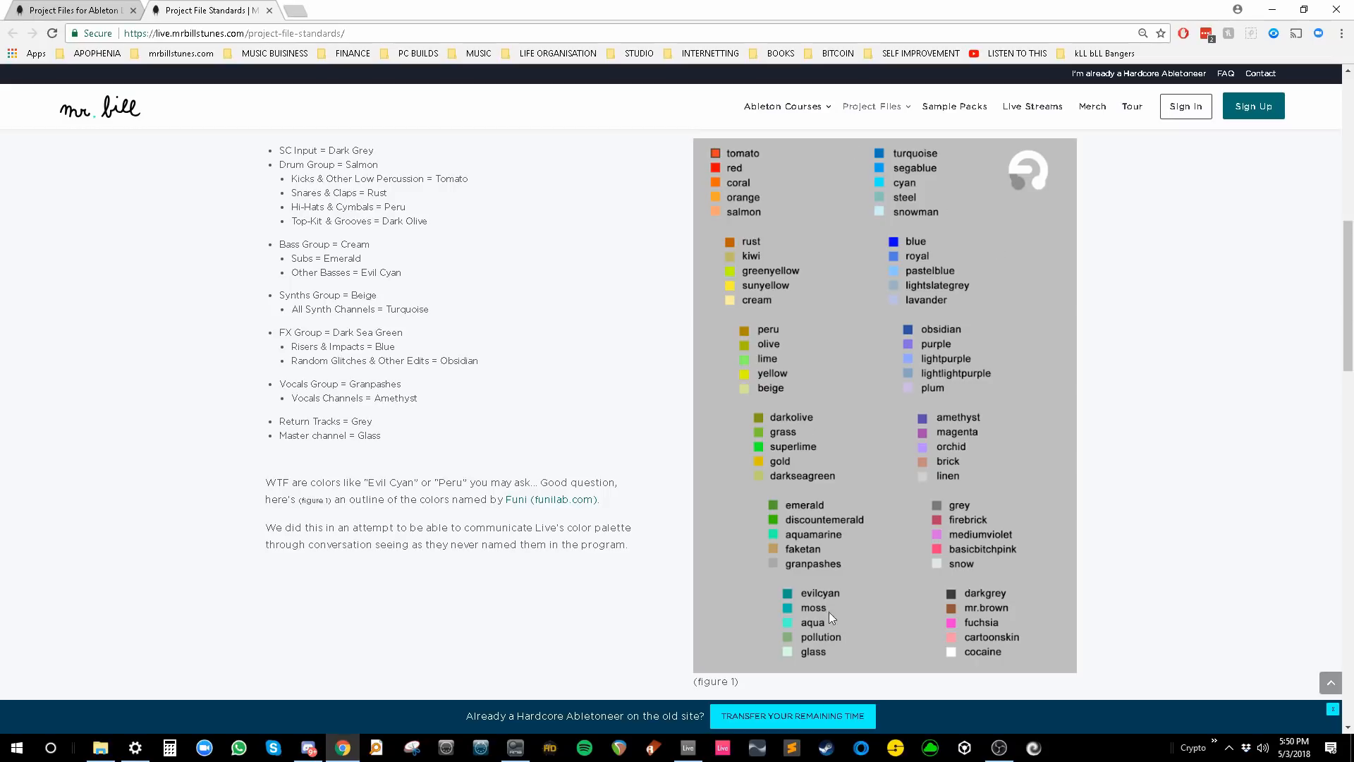
# - Read the drum colour rules: SC Input Dark Grey, Drum Group Salmon, low percussion Tomato, Snares Rust, Hi-Hats Peru
pyautogui.tripleClick(290, 155)
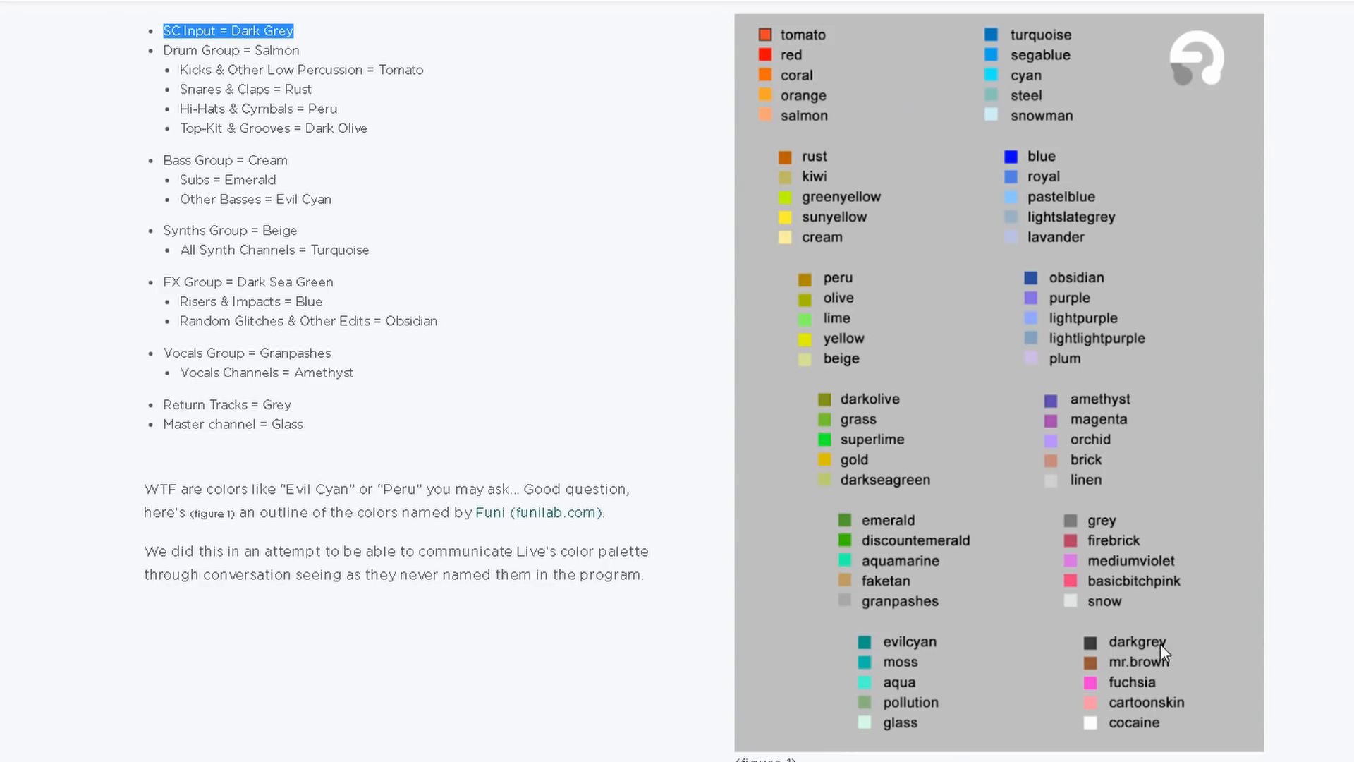
pyautogui.moveTo(164, 50); pyautogui.dragTo(338, 70)
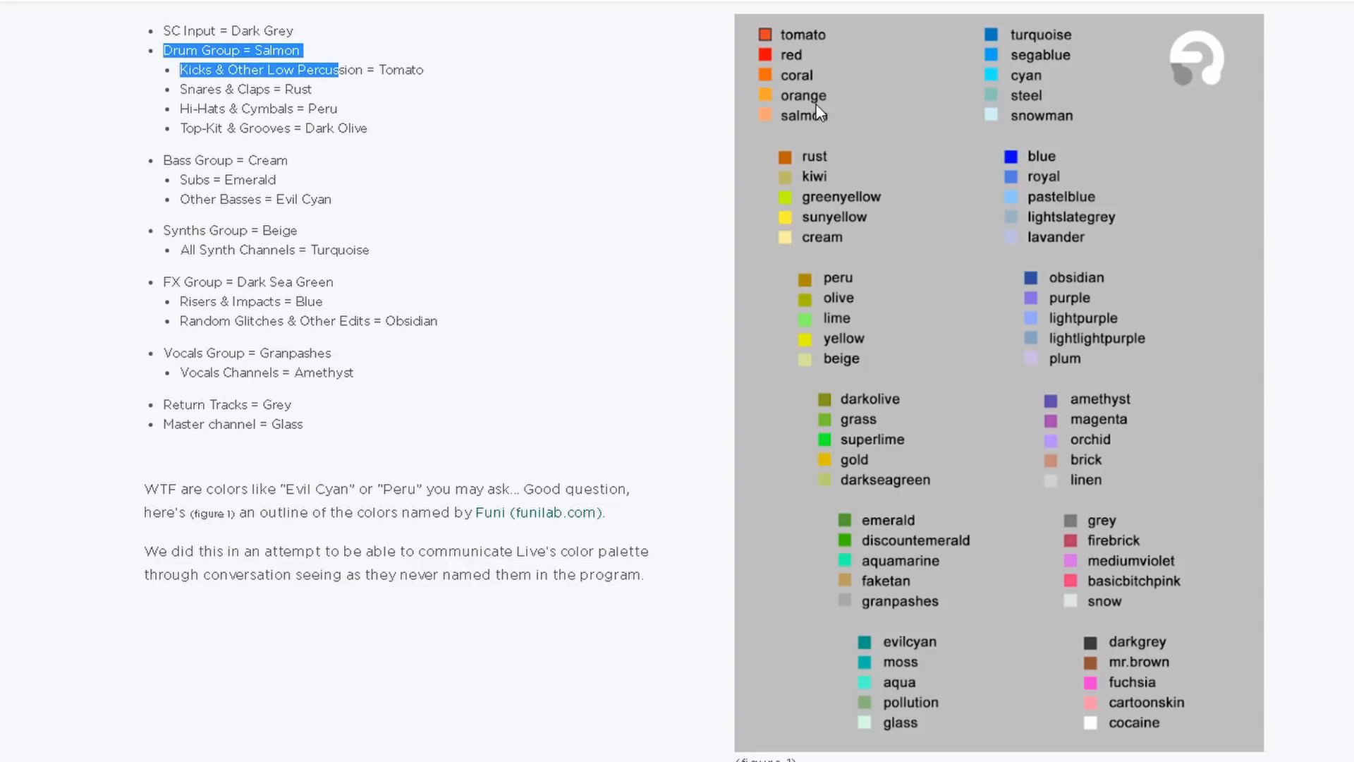
pyautogui.moveTo(244, 70); pyautogui.dragTo(423, 70)
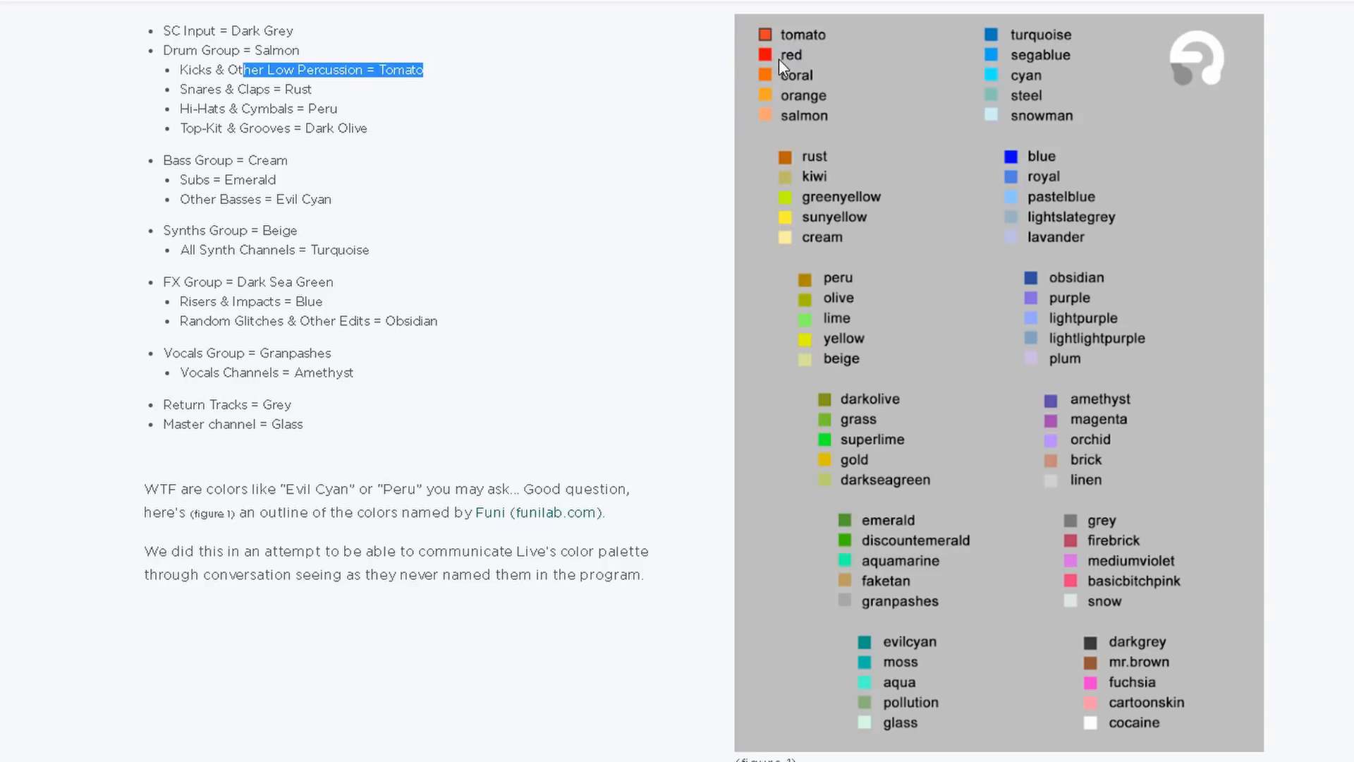
pyautogui.moveTo(175, 88); pyautogui.dragTo(376, 90)
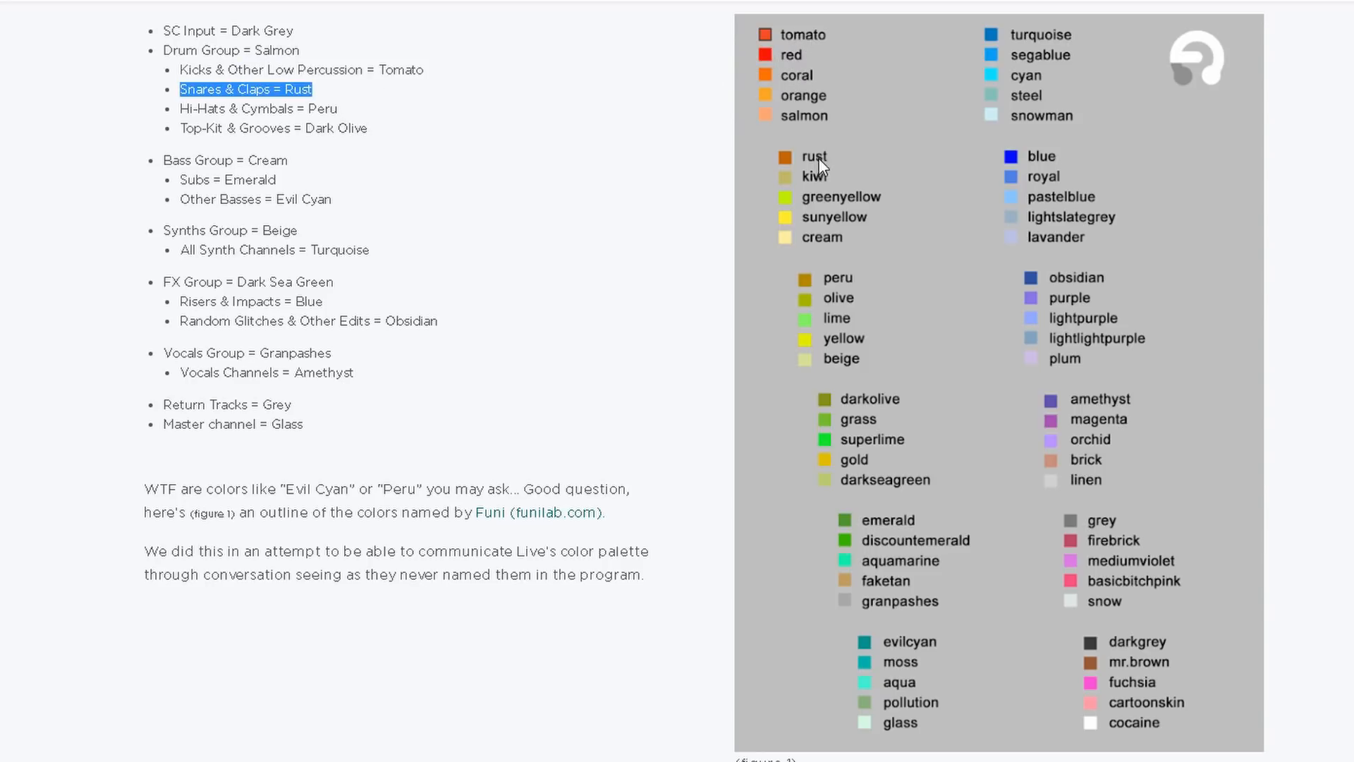
pyautogui.moveTo(218, 108); pyautogui.dragTo(388, 118)
pyautogui.click(373, 143)
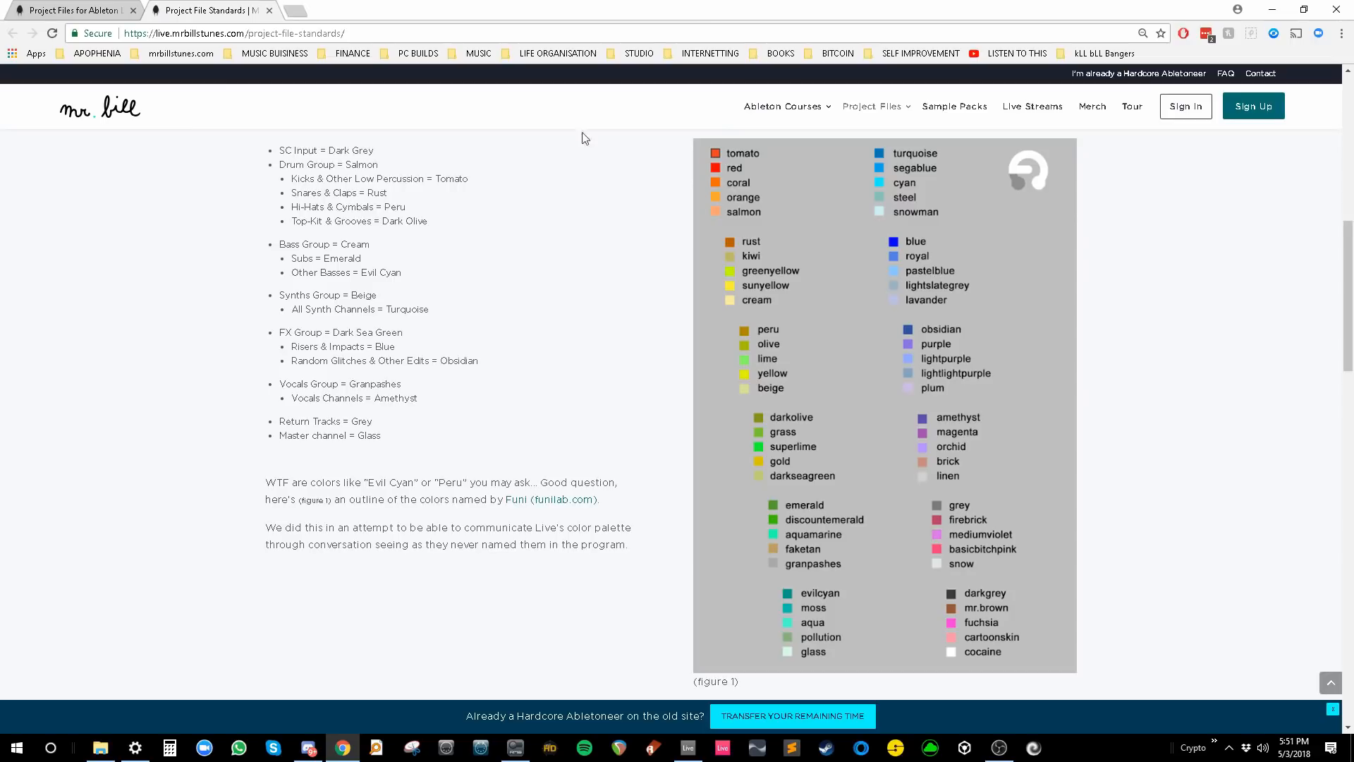
# - Shrink the browser over Live and read the group colours: Bass Cream, Synths Beige, FX Dark Sea Green, Returns Grey
pyautogui.moveTo(695, 8); pyautogui.dragTo(658, 37)
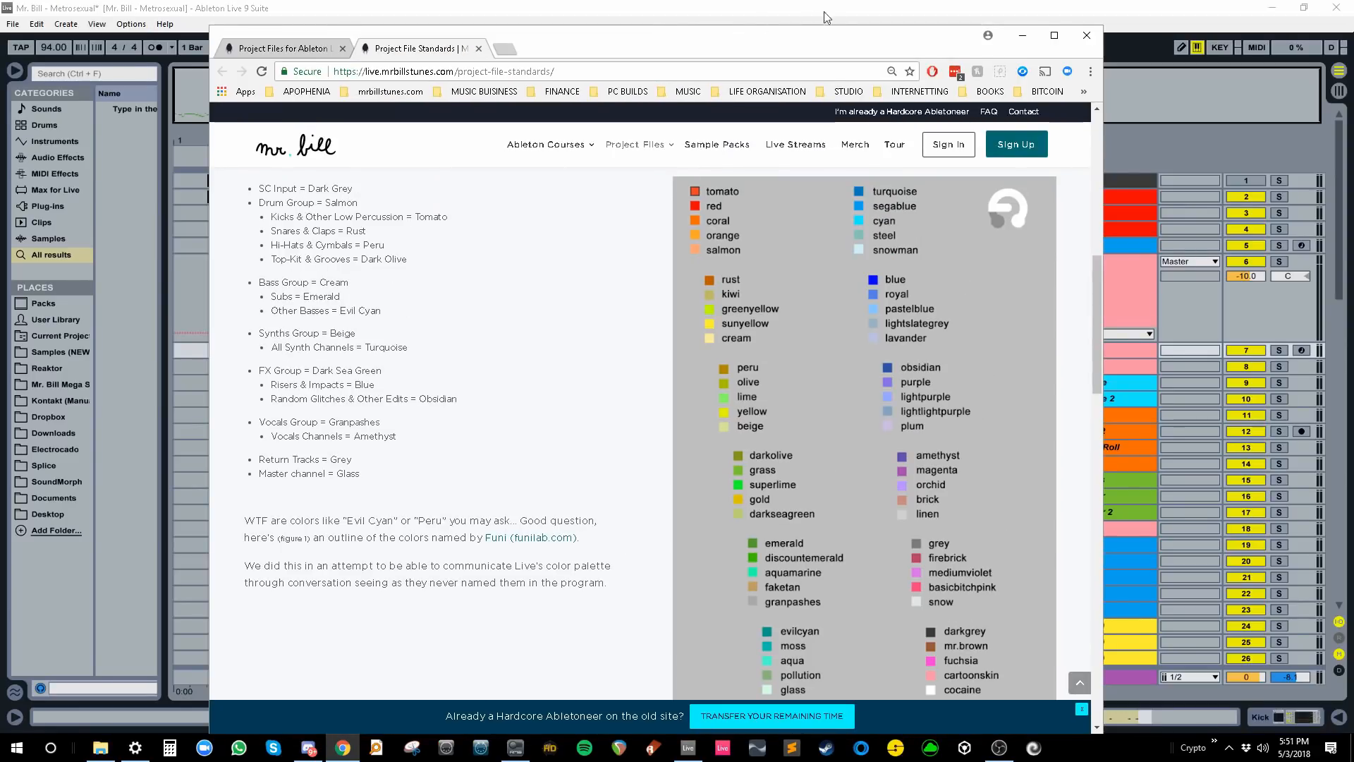
pyautogui.moveTo(868, 39); pyautogui.dragTo(850, 31)
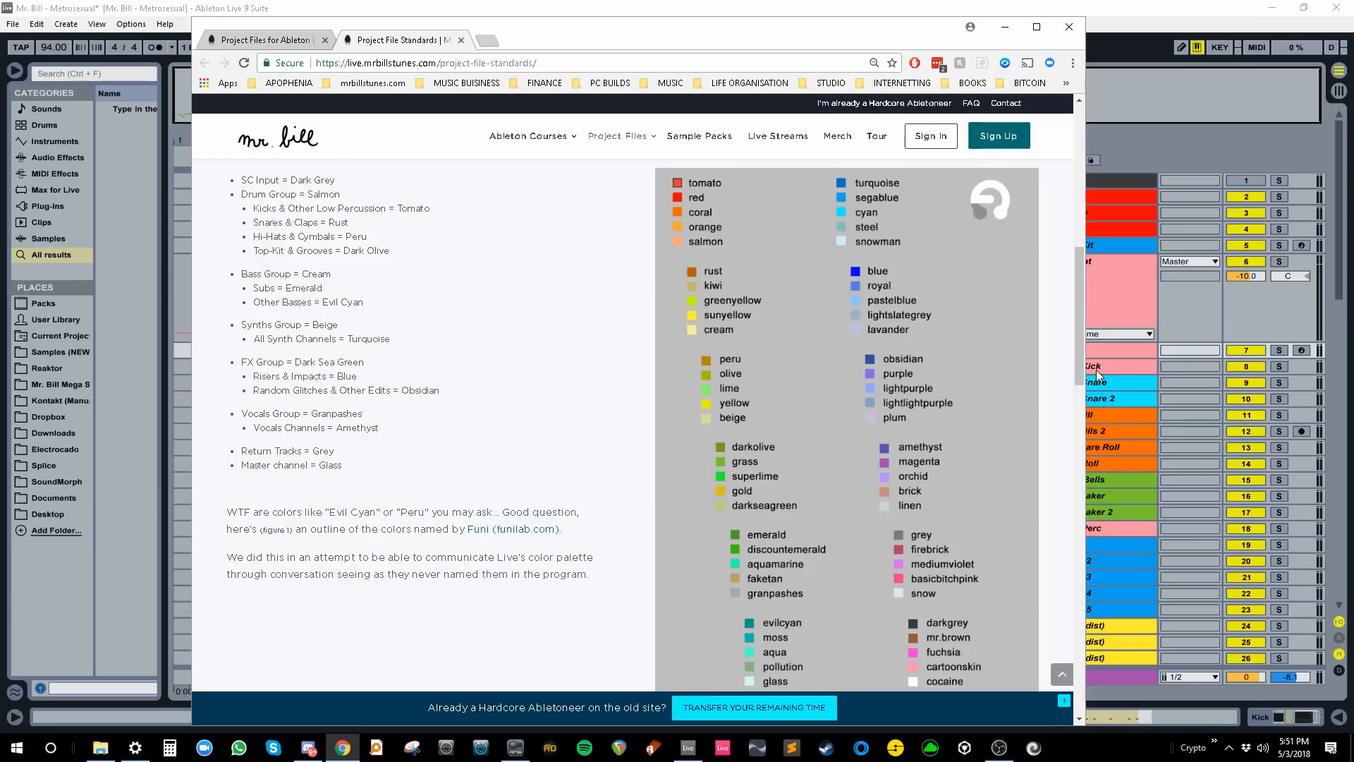
pyautogui.moveTo(244, 192); pyautogui.dragTo(366, 196)
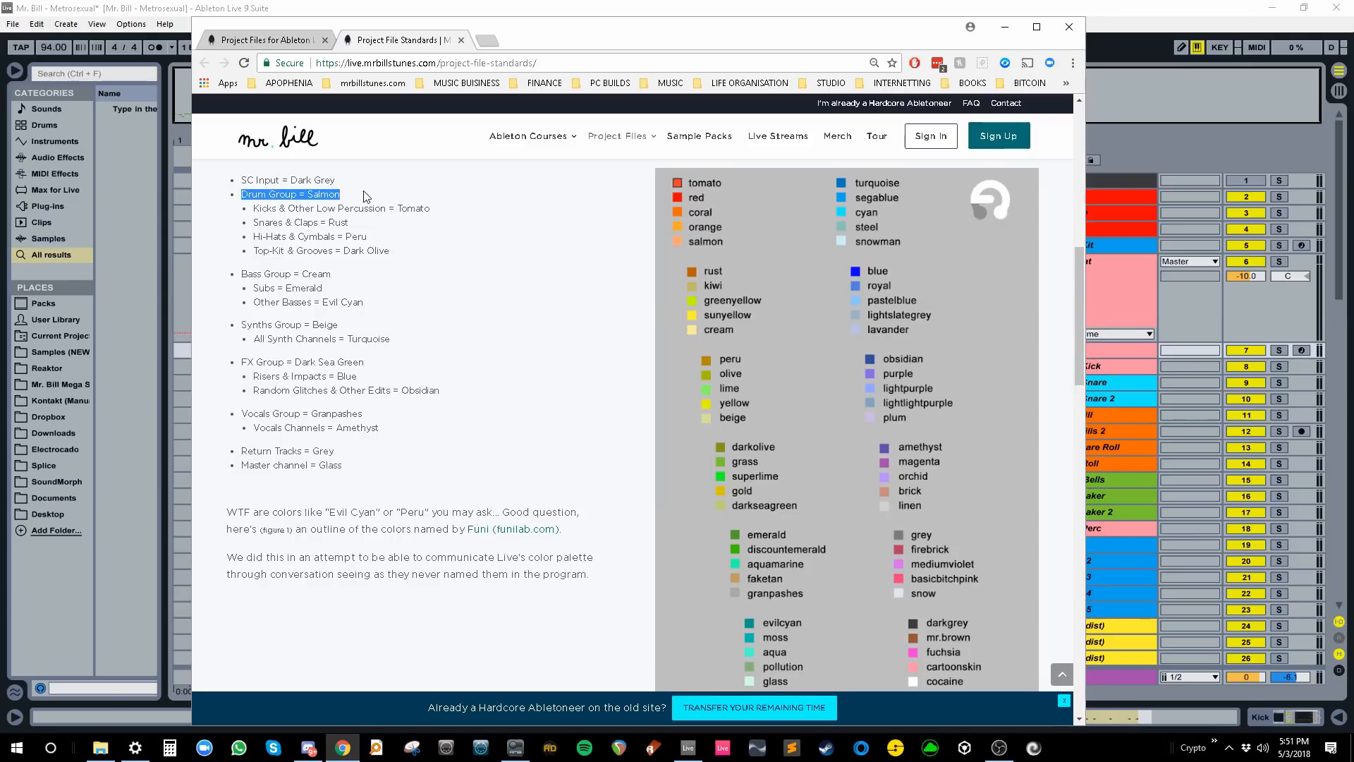
pyautogui.moveTo(240, 273); pyautogui.dragTo(352, 277)
pyautogui.moveTo(246, 326); pyautogui.dragTo(339, 326)
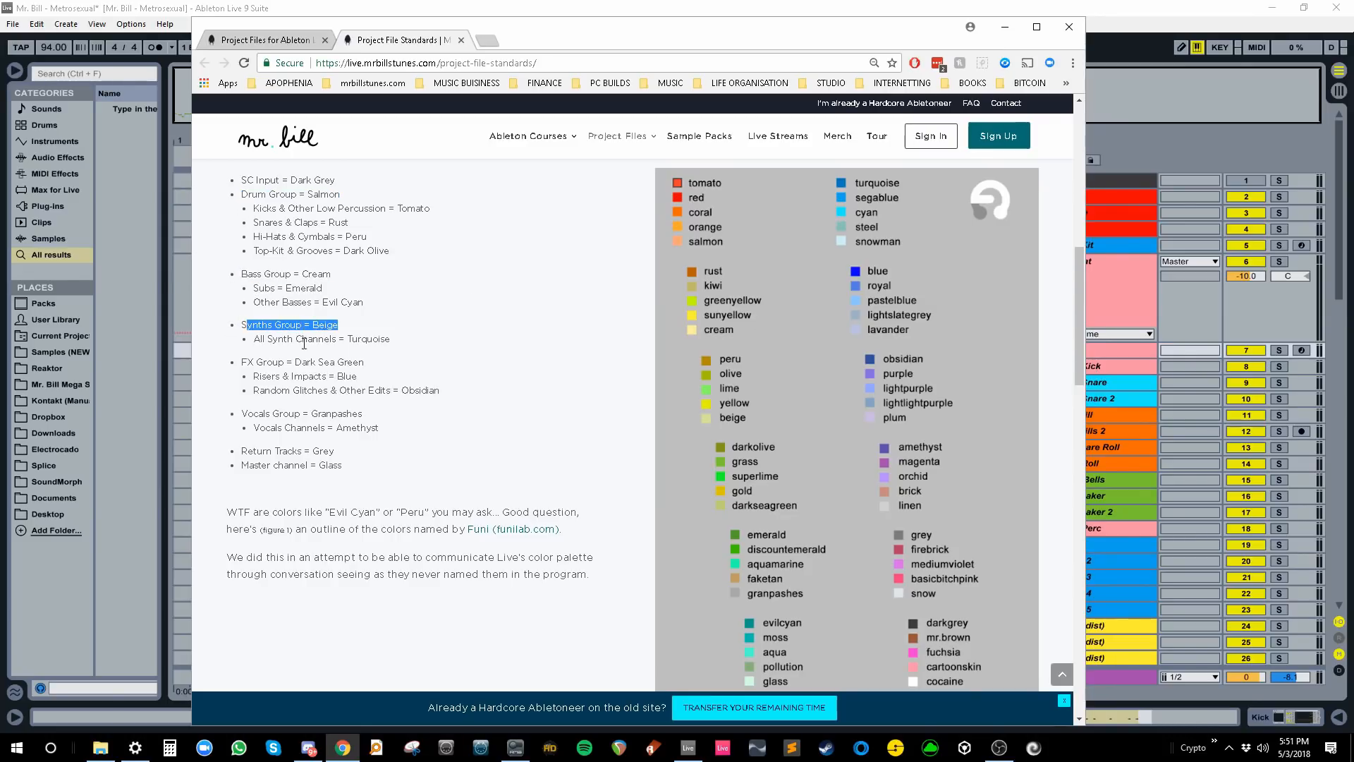
pyautogui.moveTo(247, 363); pyautogui.dragTo(364, 362)
pyautogui.moveTo(241, 414); pyautogui.dragTo(362, 415)
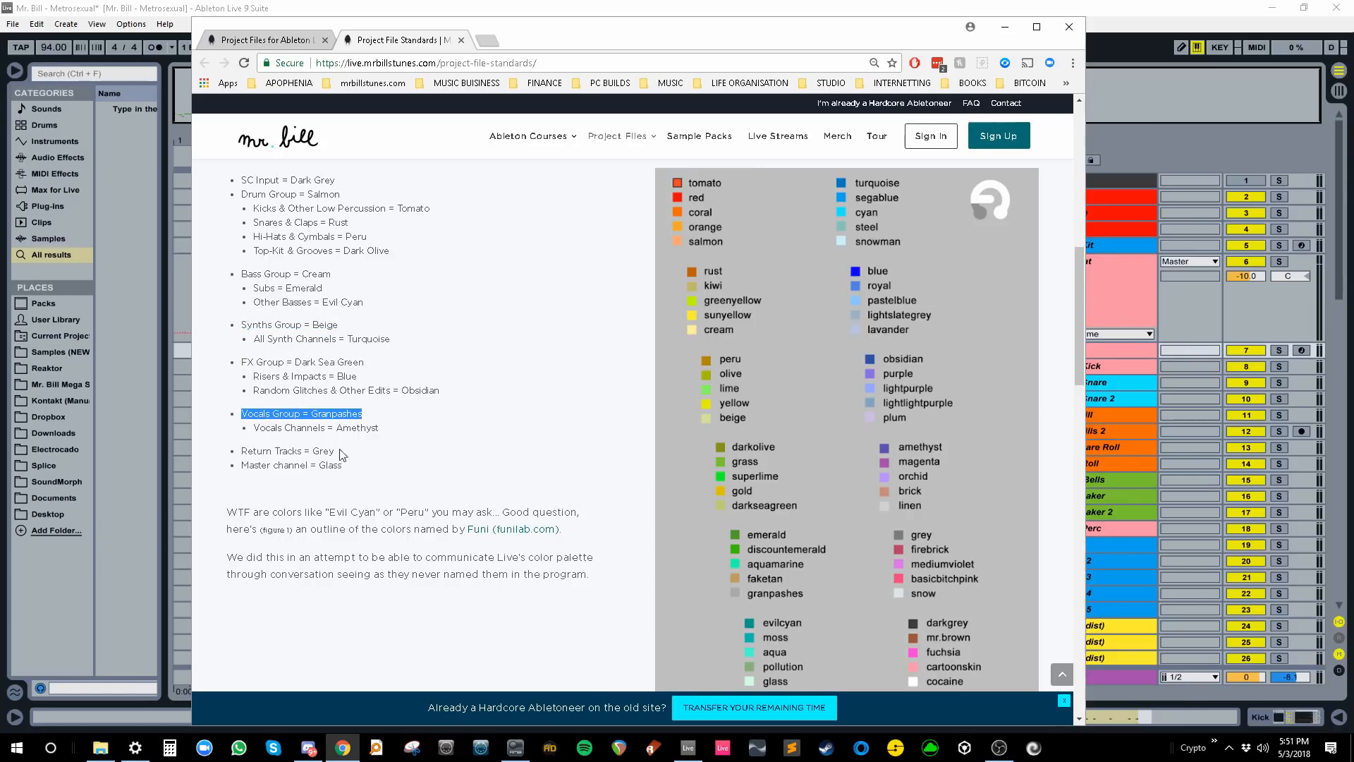
pyautogui.moveTo(241, 451); pyautogui.dragTo(334, 451)
pyautogui.click(400, 473)
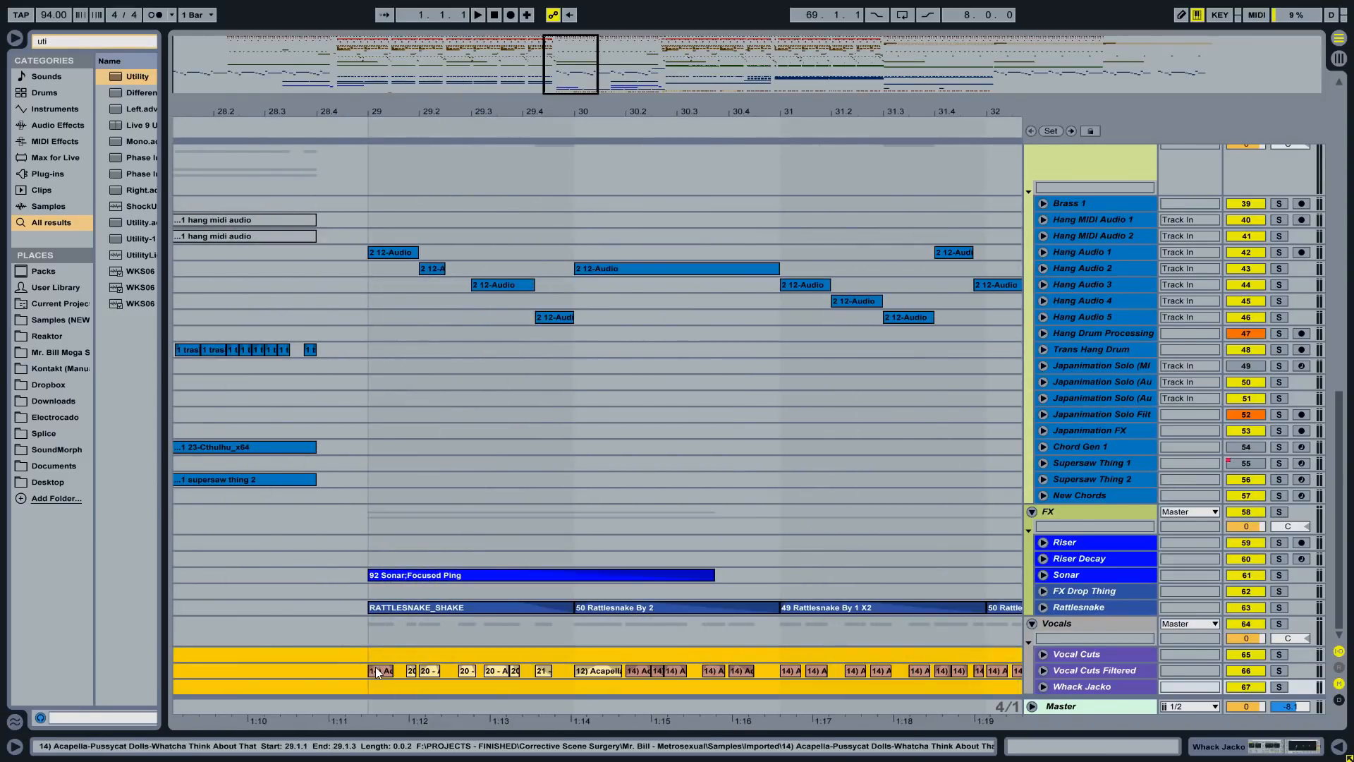
# - Pick a new palette colour for the Vocal Cuts Filtered clip
pyautogui.rightClick(377, 672)
pyautogui.click(516, 599)
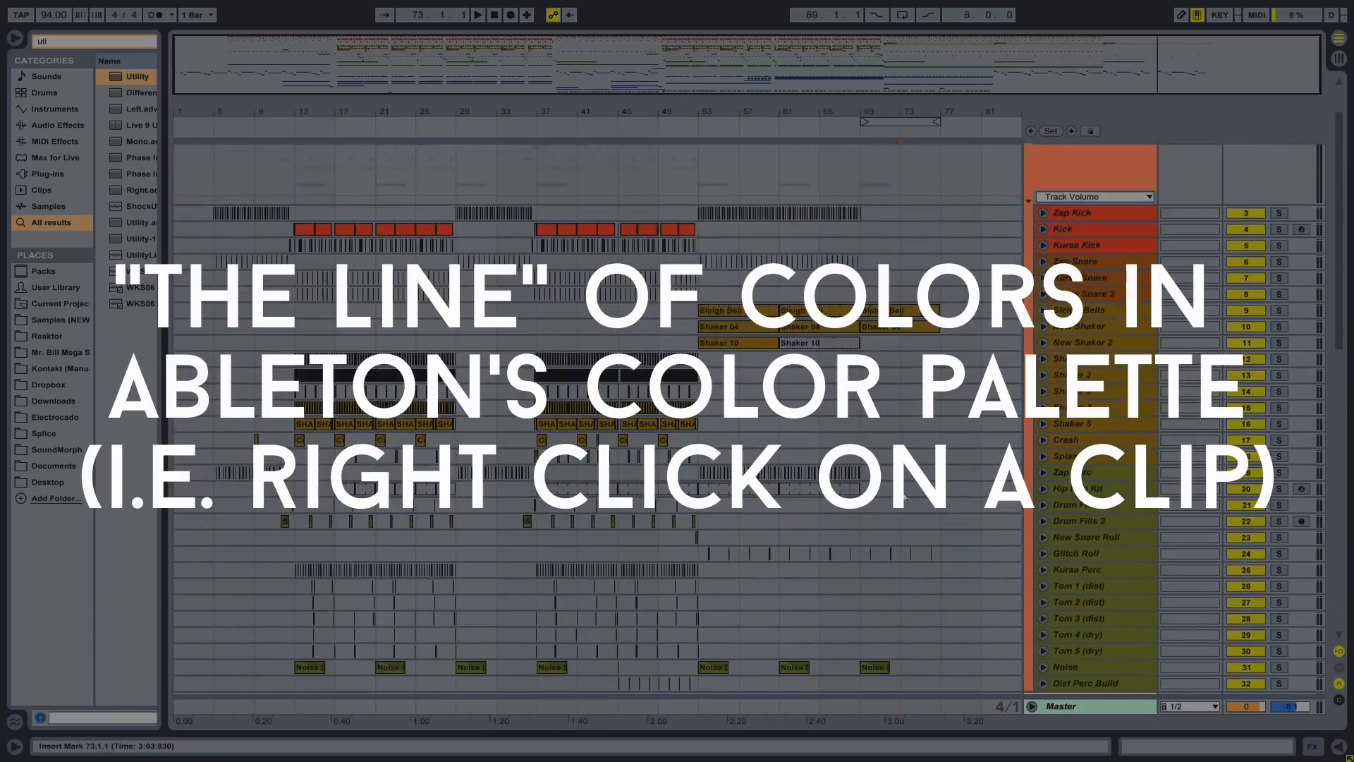
# - Place the insert marker at bar 69 on a Japanimation Solo track
pyautogui.scroll(3, 904, 498)
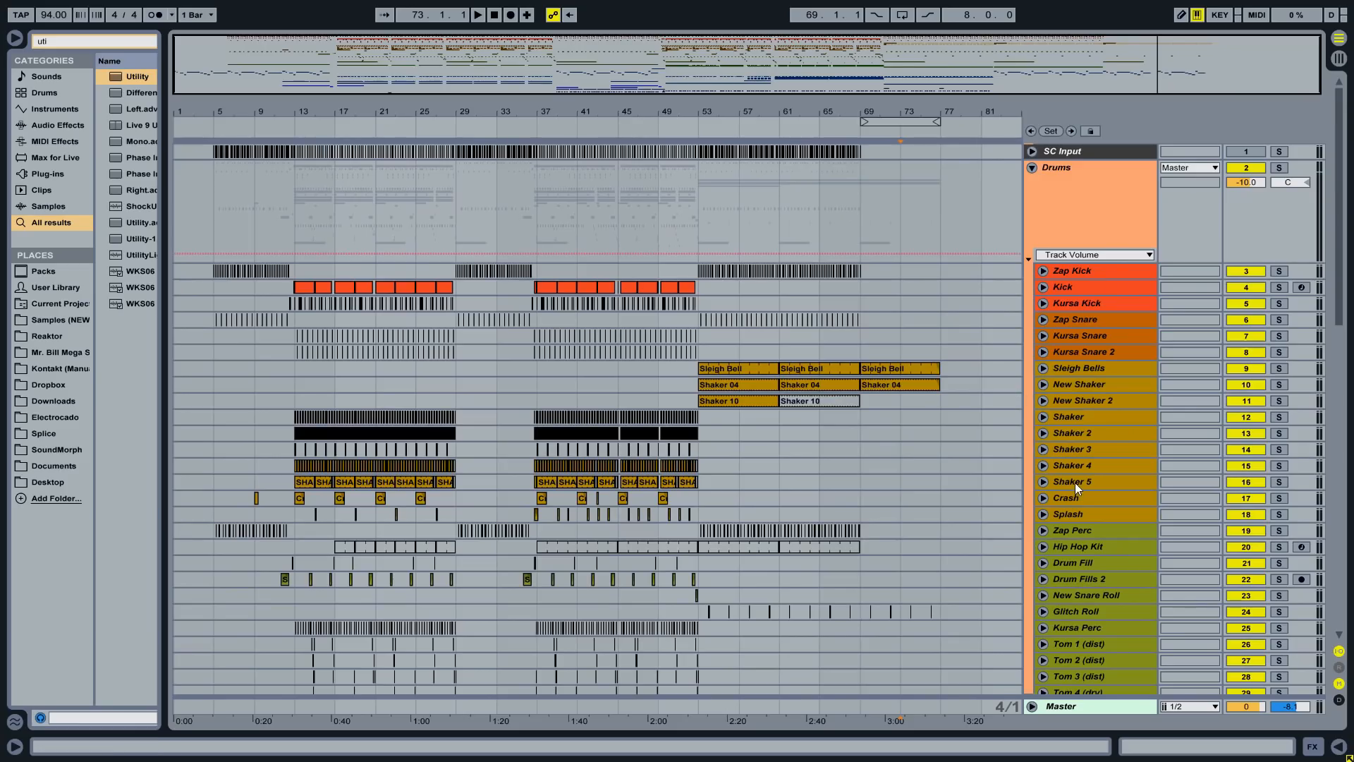
pyautogui.scroll(-20, 968, 389)
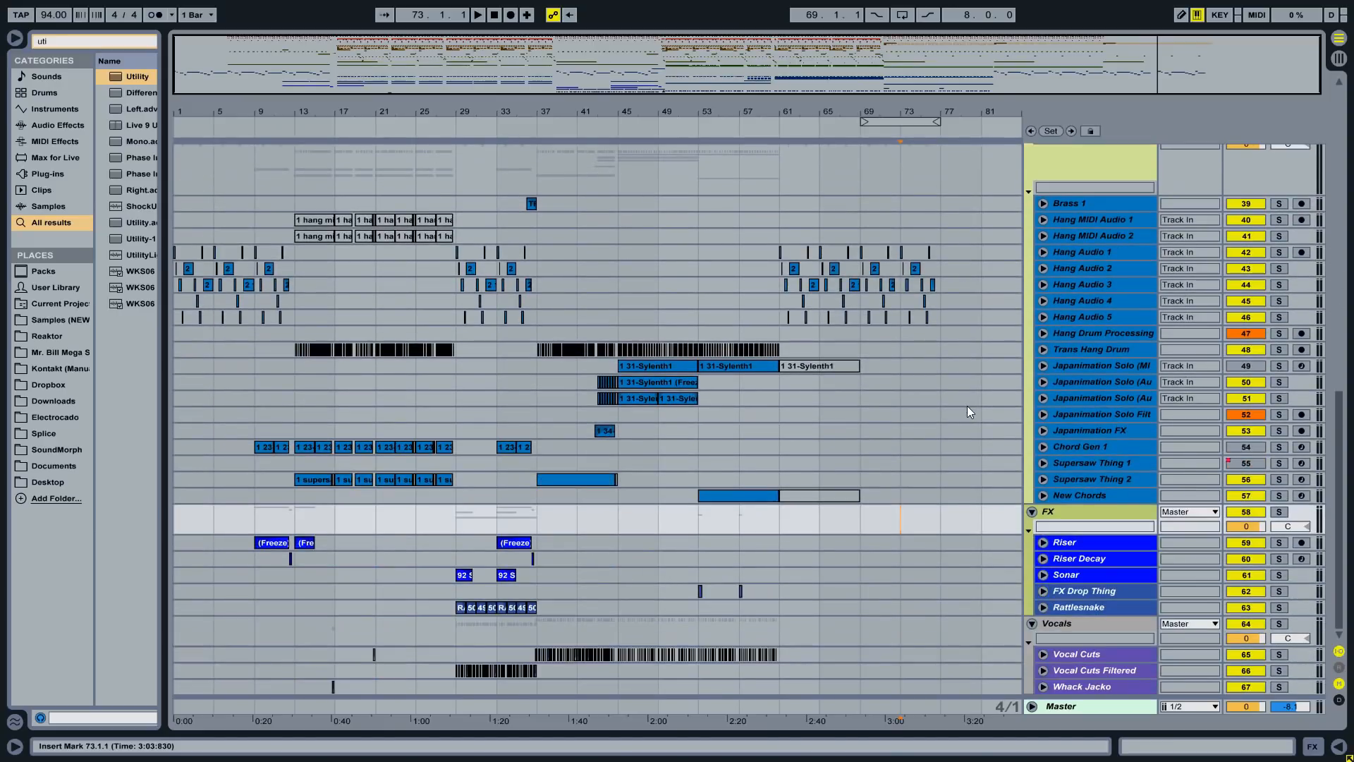
pyautogui.click(857, 386)
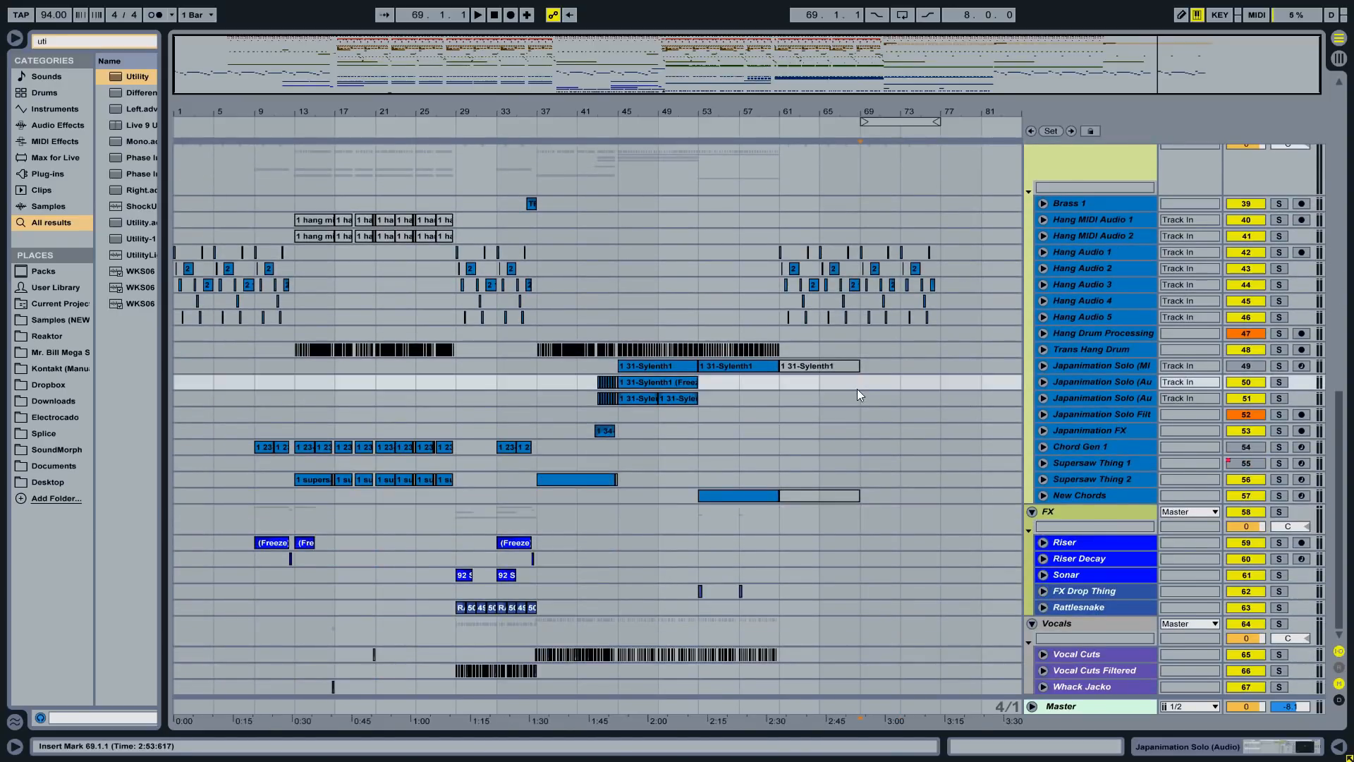
pyautogui.scroll(9, 857, 388)
# - Read the rules on grouping/naming/colouring tracks, clips matching channel colours, and thinning session view
pyautogui.hotkey('alt', 'Tab')
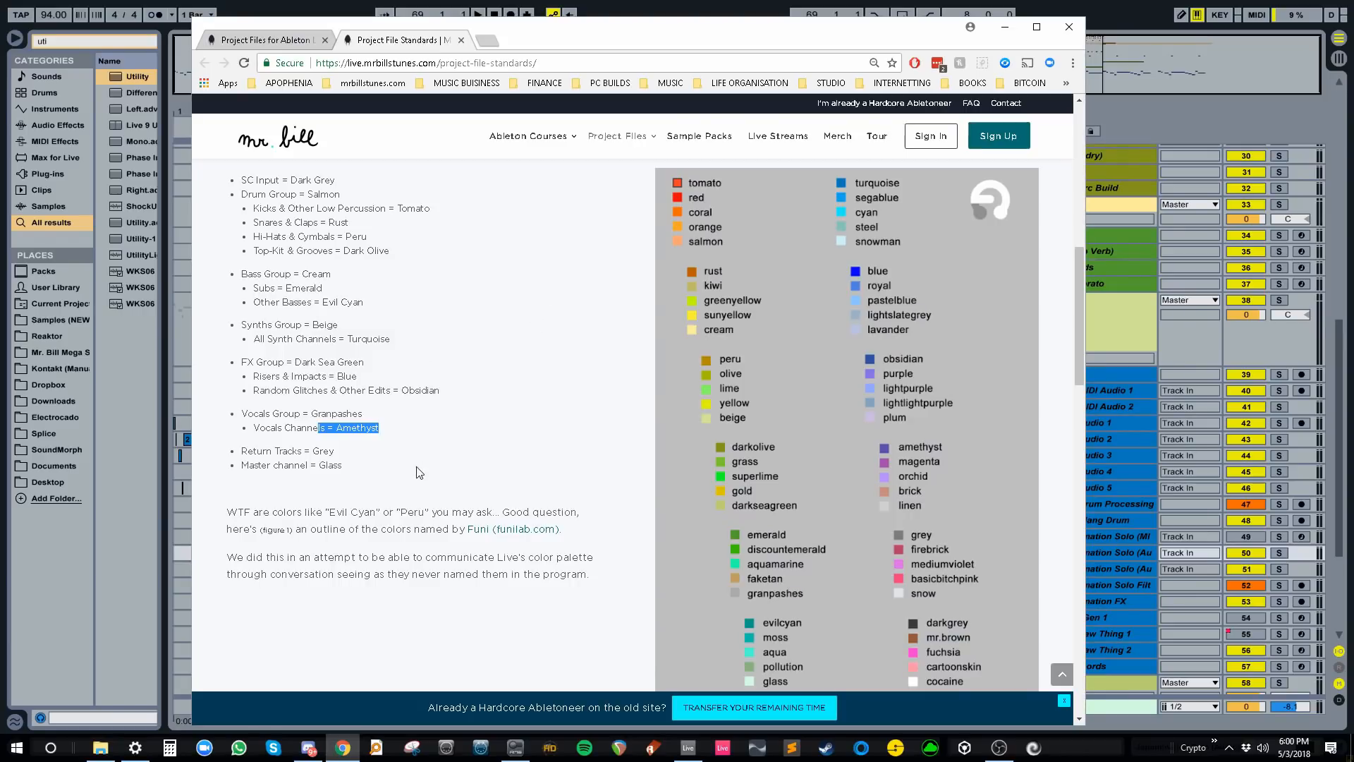
pyautogui.scroll(-6, 408, 384)
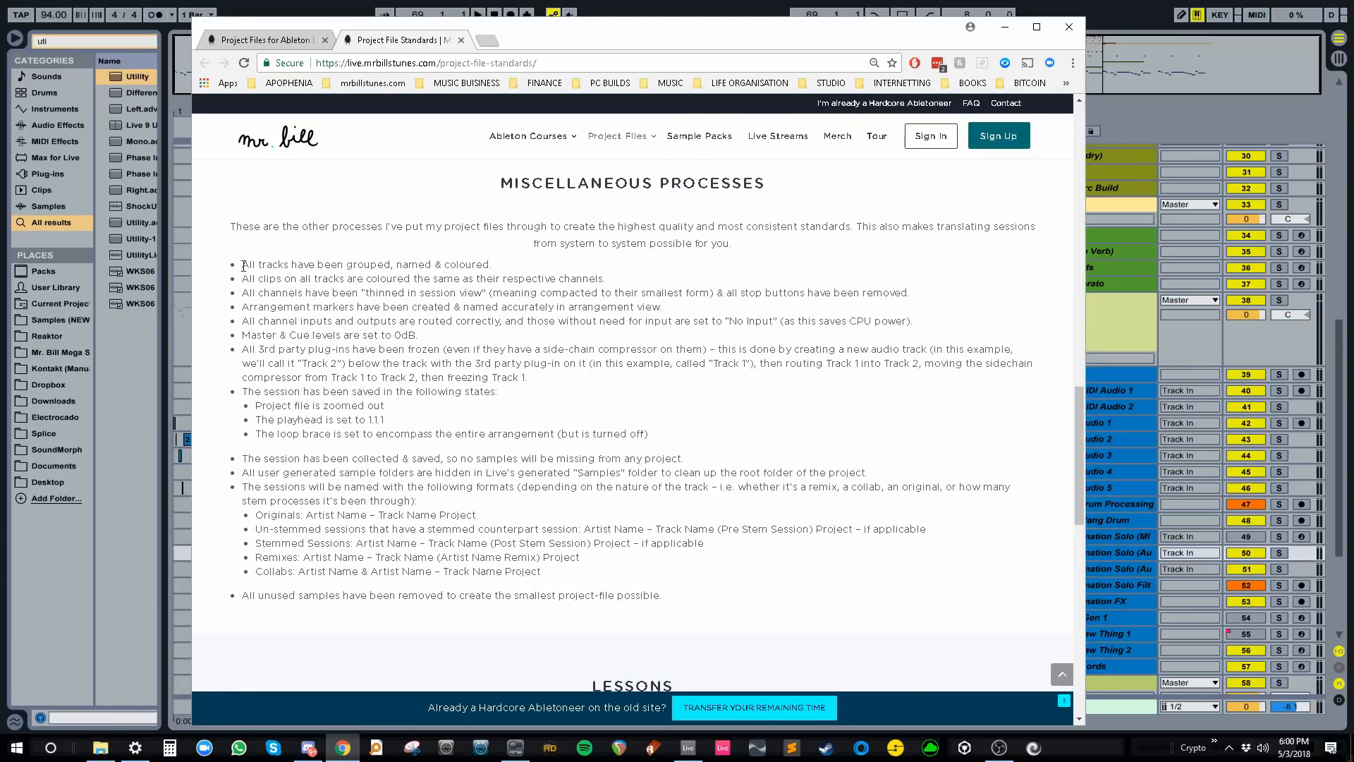
pyautogui.moveTo(243, 264); pyautogui.dragTo(492, 261)
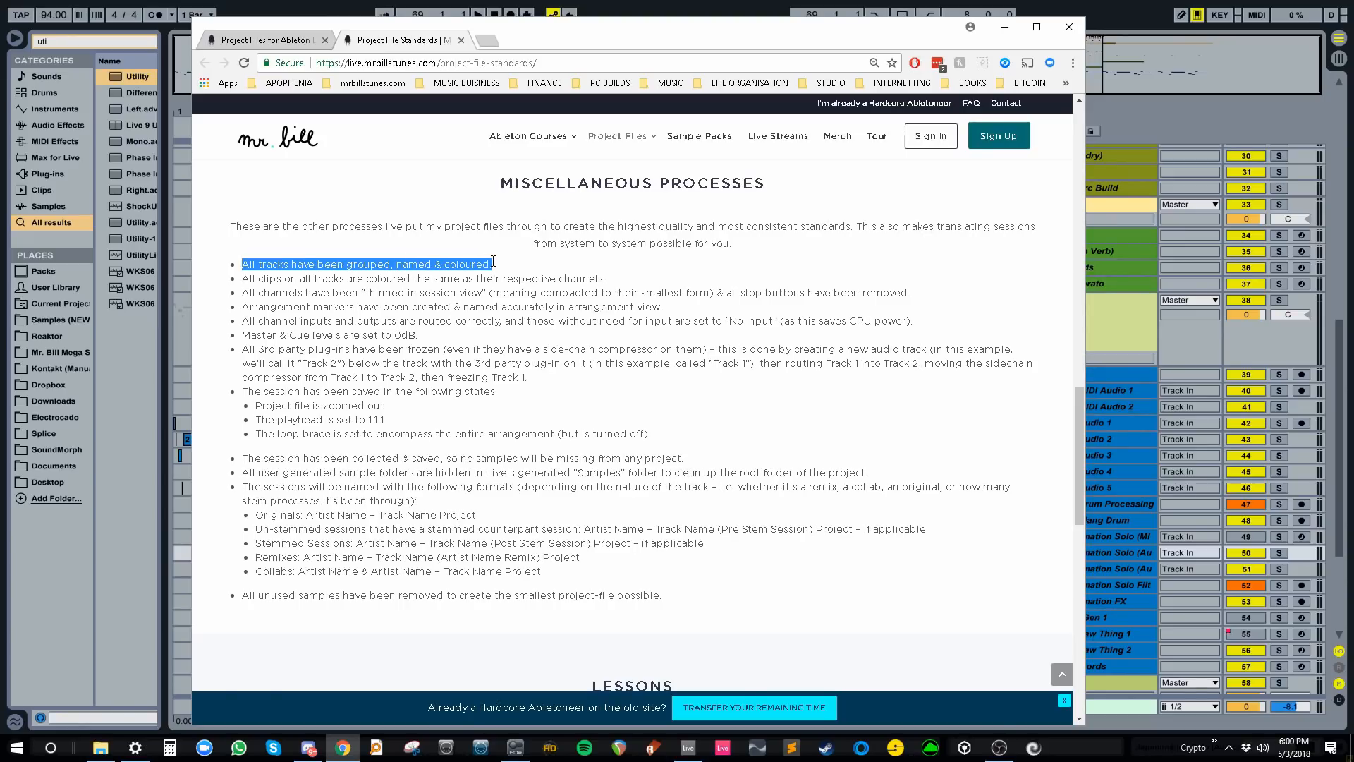
pyautogui.moveTo(242, 279); pyautogui.dragTo(606, 279)
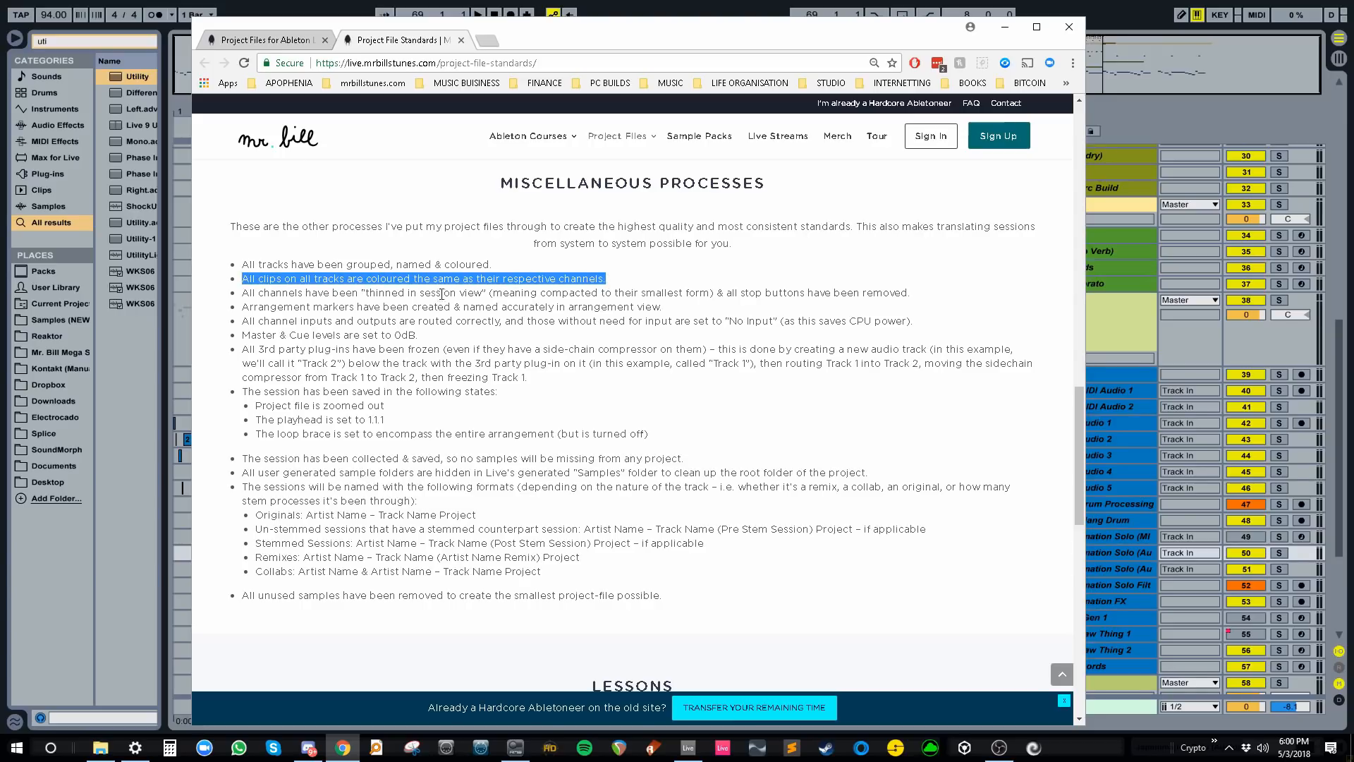
pyautogui.moveTo(244, 293); pyautogui.dragTo(915, 291)
pyautogui.hotkey('alt', 'Tab')
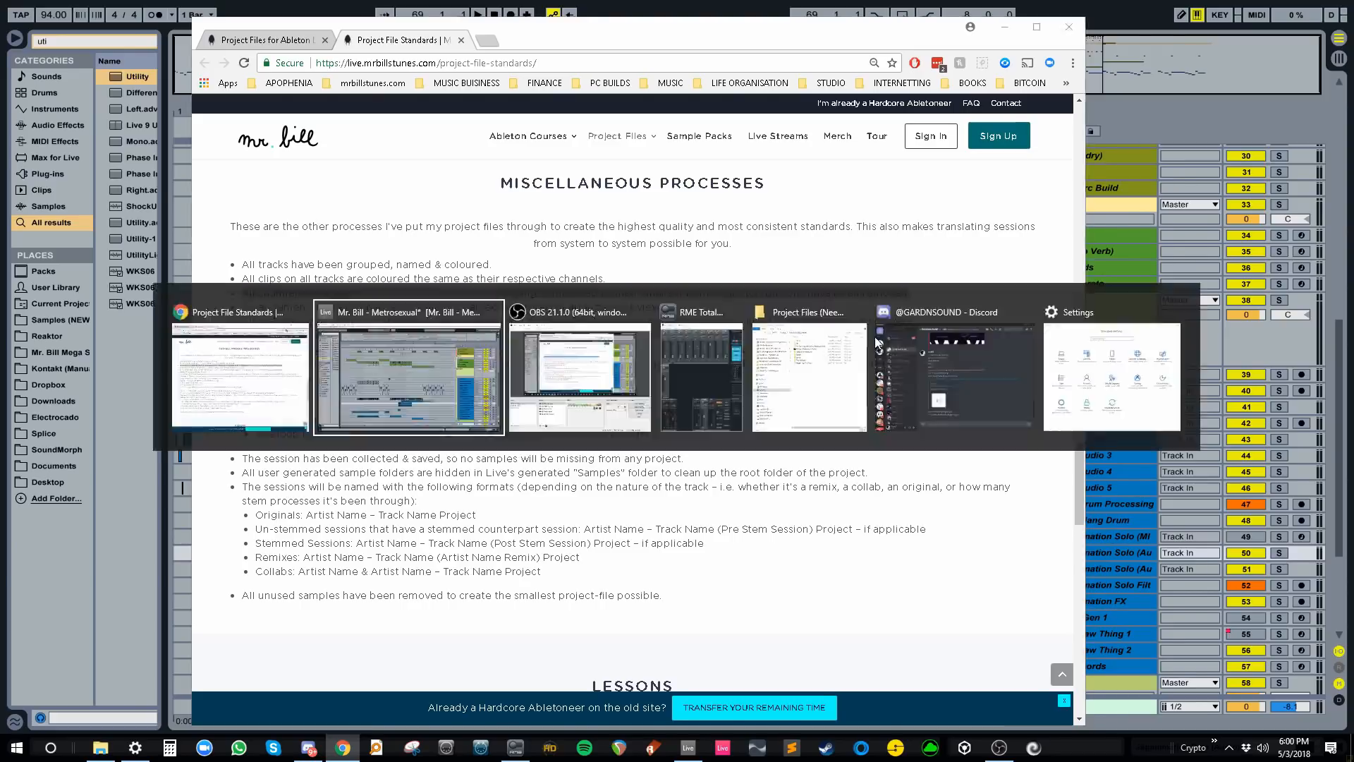
# - Narrow the Drums, Synths and four Bass Sub tracks to minimum width in Session view
pyautogui.click(267, 68)
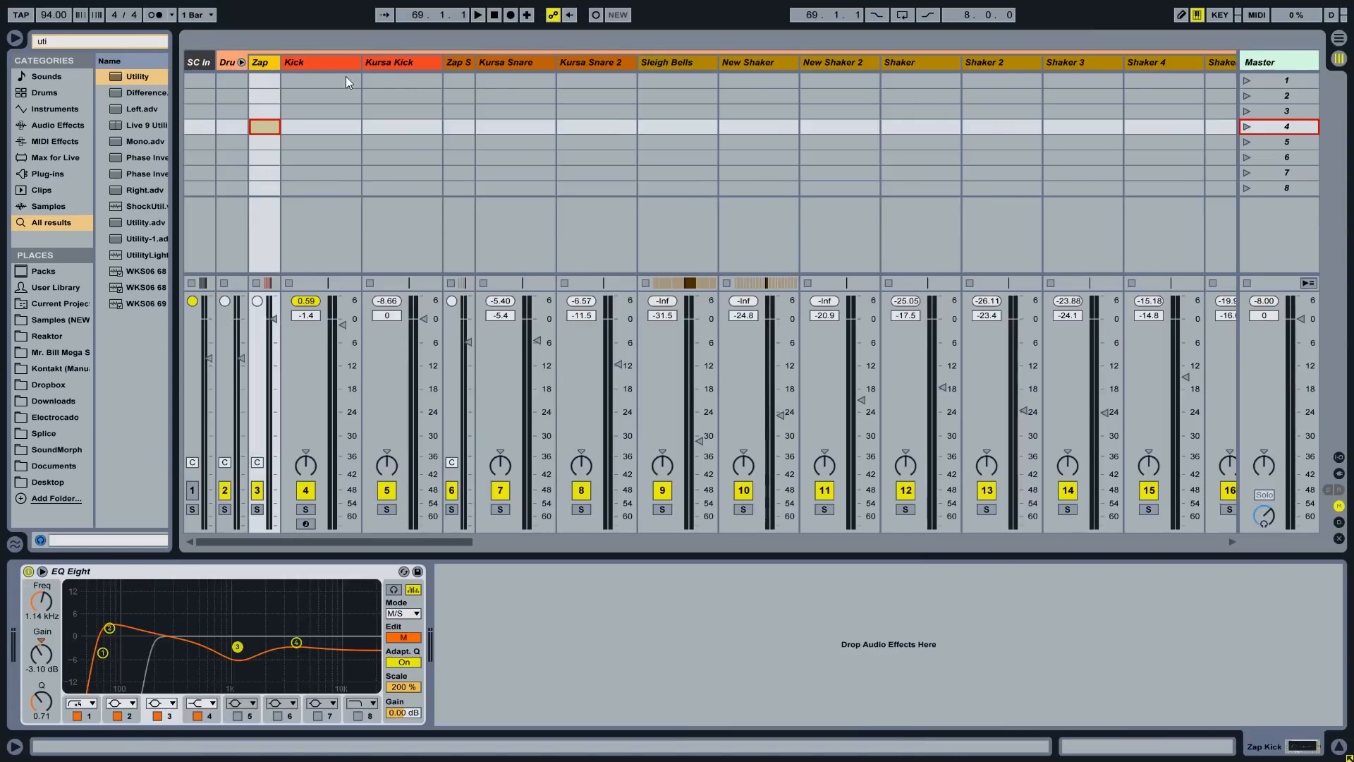
pyautogui.hotkey('ctrl', 'a')
pyautogui.hscroll(10, 569, 55)
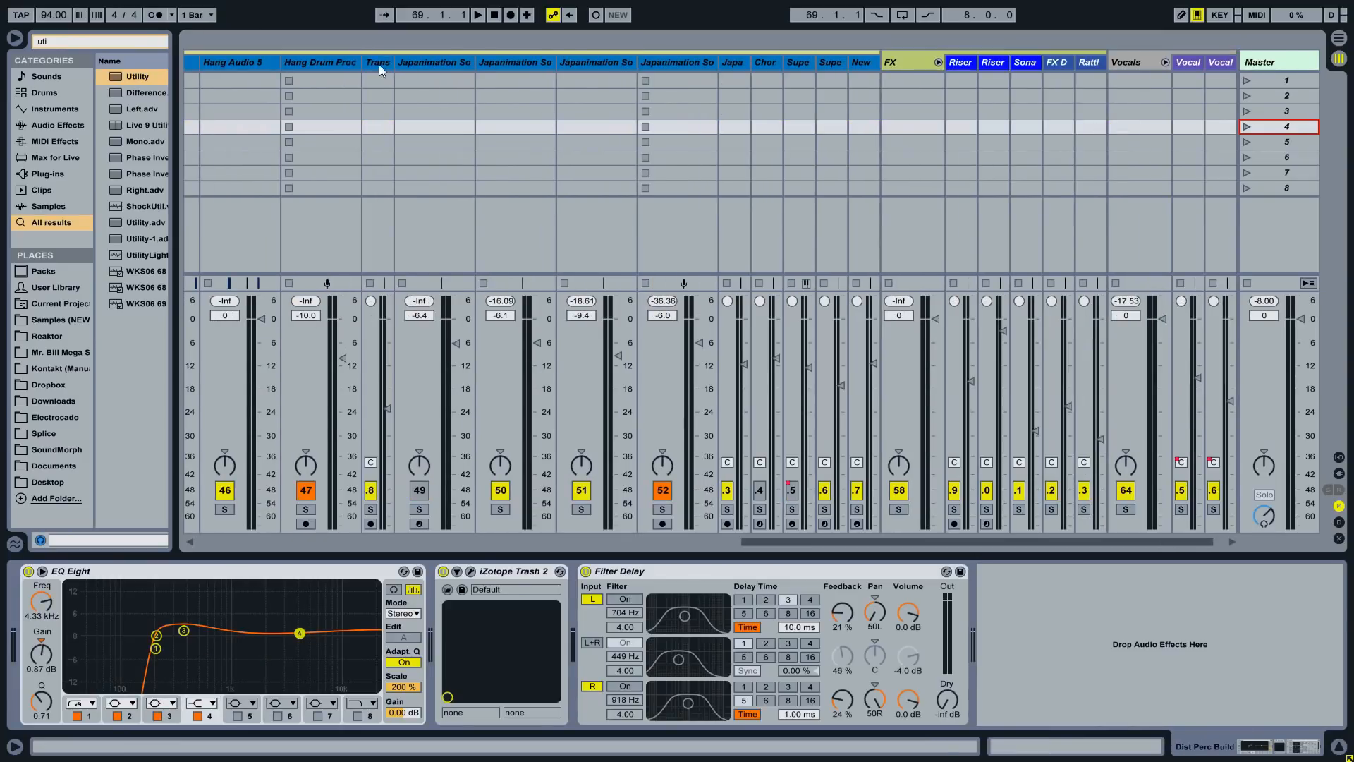
pyautogui.click(536, 60)
pyautogui.hotkey('ctrl', 'a')
pyautogui.moveTo(555, 62); pyautogui.dragTo(540, 62)
pyautogui.click(434, 61)
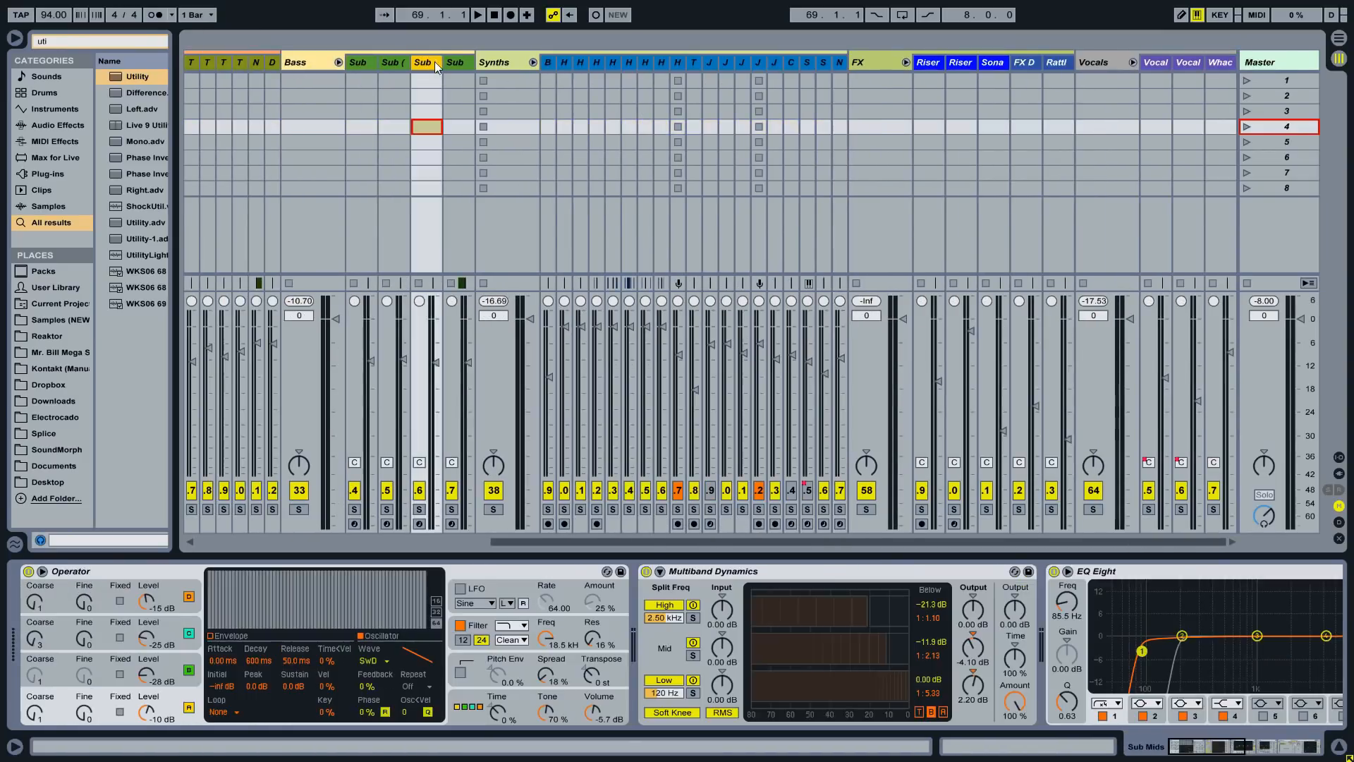
pyautogui.keyDown('shift'); pyautogui.click(454, 63); pyautogui.keyUp('shift')
pyautogui.moveTo(441, 62); pyautogui.dragTo(378, 64)
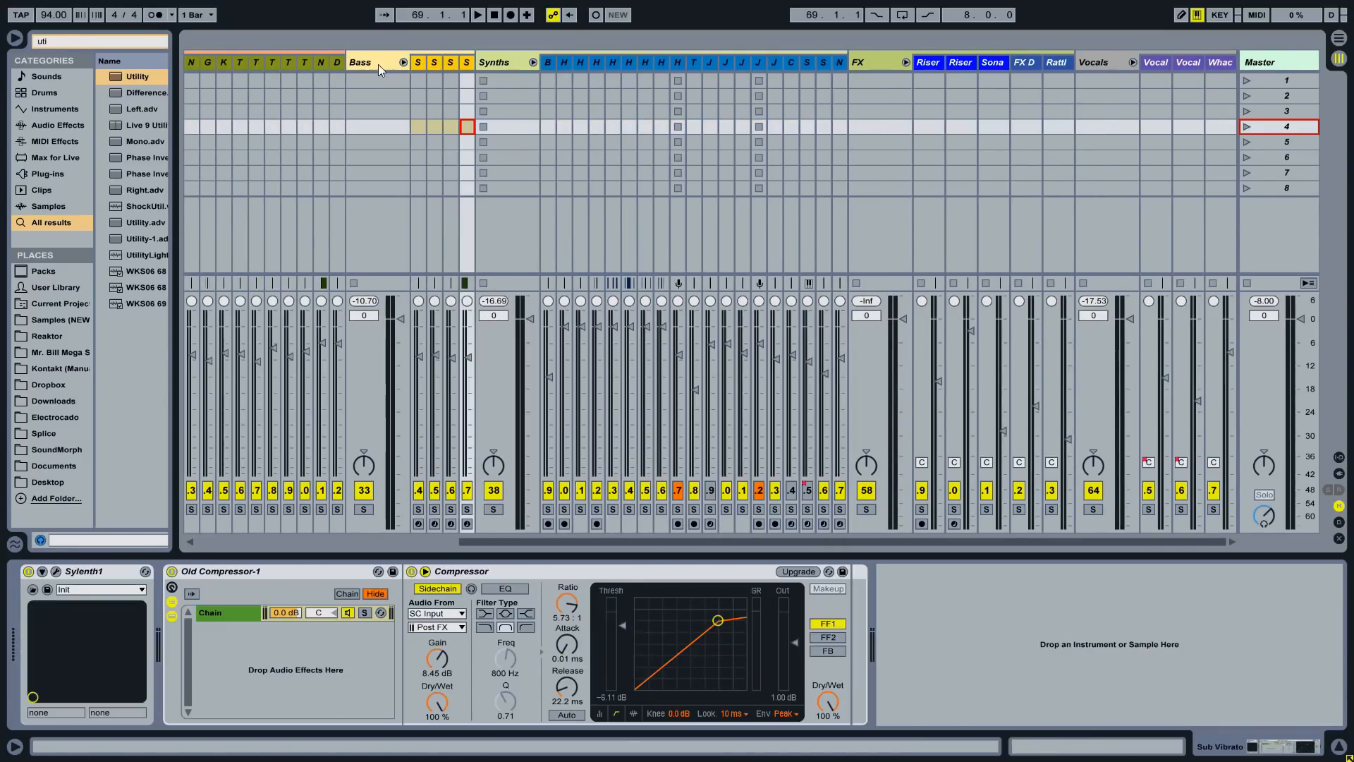
# - Narrow the five FX tracks and three Vocals tracks to minimum width
pyautogui.click(926, 61)
pyautogui.hotkey('ctrl', 'a')
pyautogui.moveTo(944, 63); pyautogui.dragTo(879, 55)
pyautogui.click(1167, 62)
pyautogui.hotkey('ctrl', 'a')
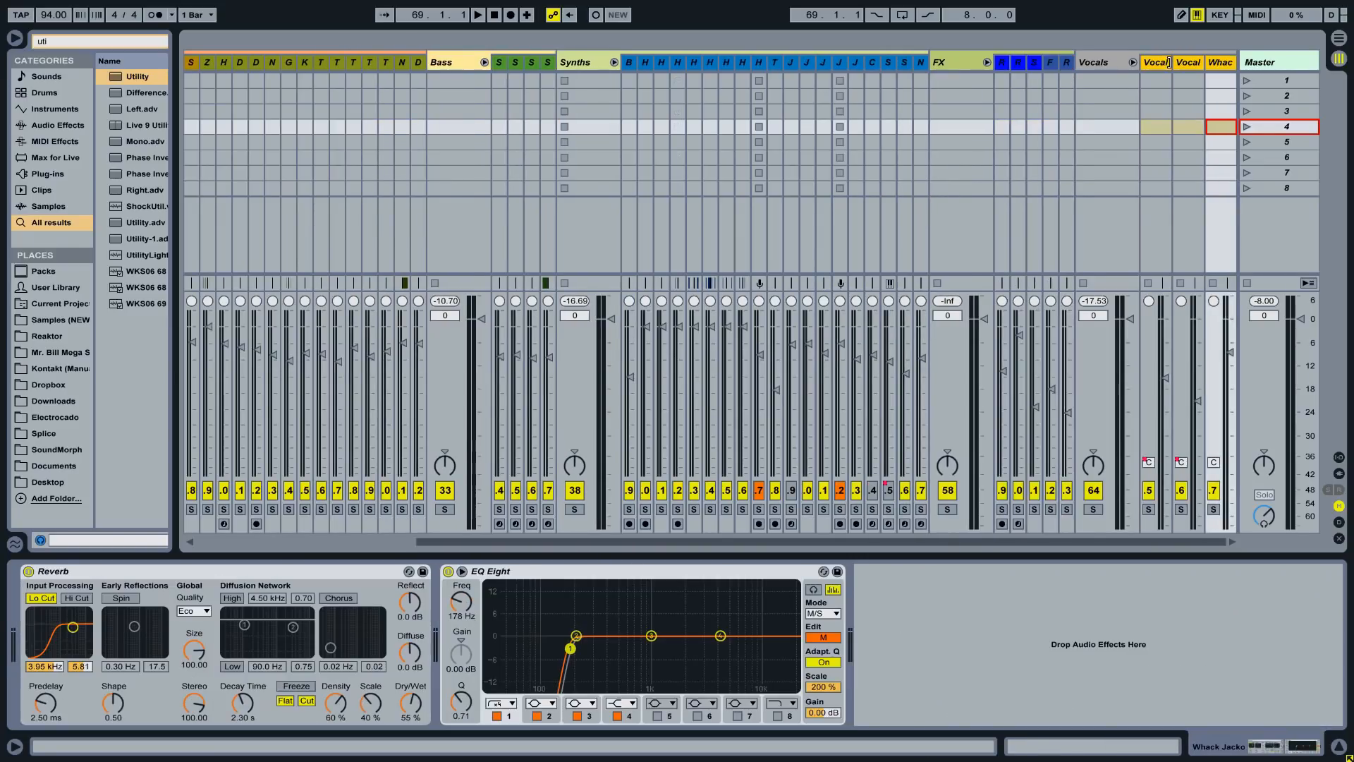
pyautogui.moveTo(1169, 62); pyautogui.dragTo(1064, 69)
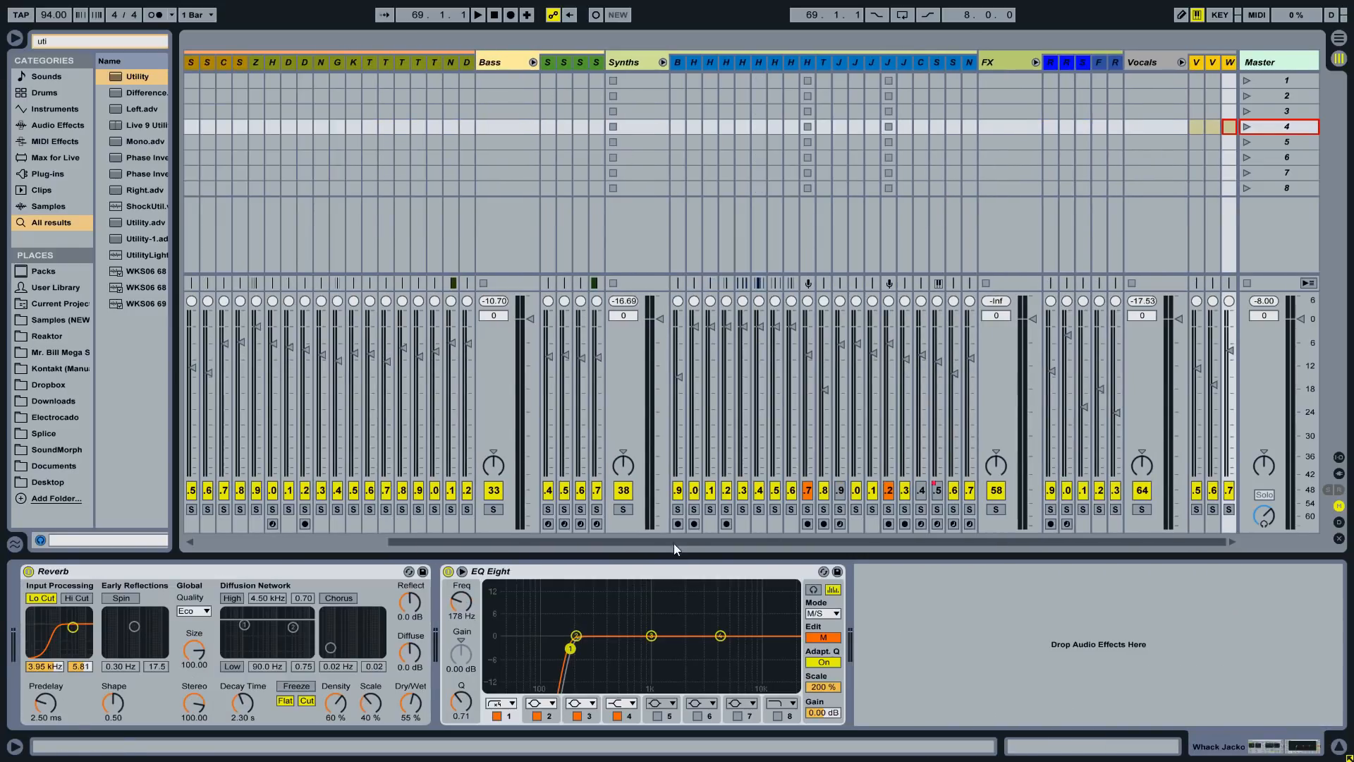
pyautogui.moveTo(675, 543); pyautogui.dragTo(273, 529)
# - Toggle stop buttons on all clip slots and check the control surface list in Preferences
pyautogui.click(628, 93)
pyautogui.hotkey('ctrl', 'a')
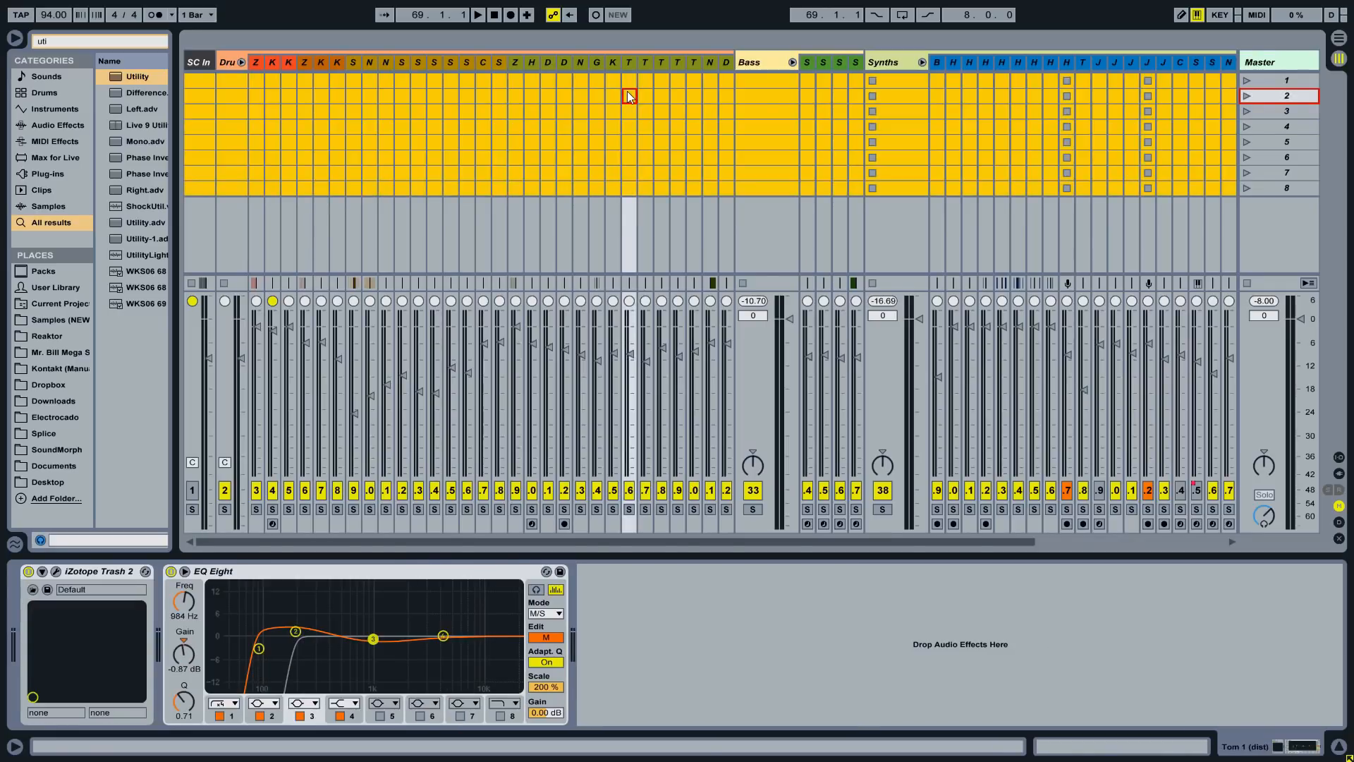
pyautogui.hotkey('ctrl', 'e')
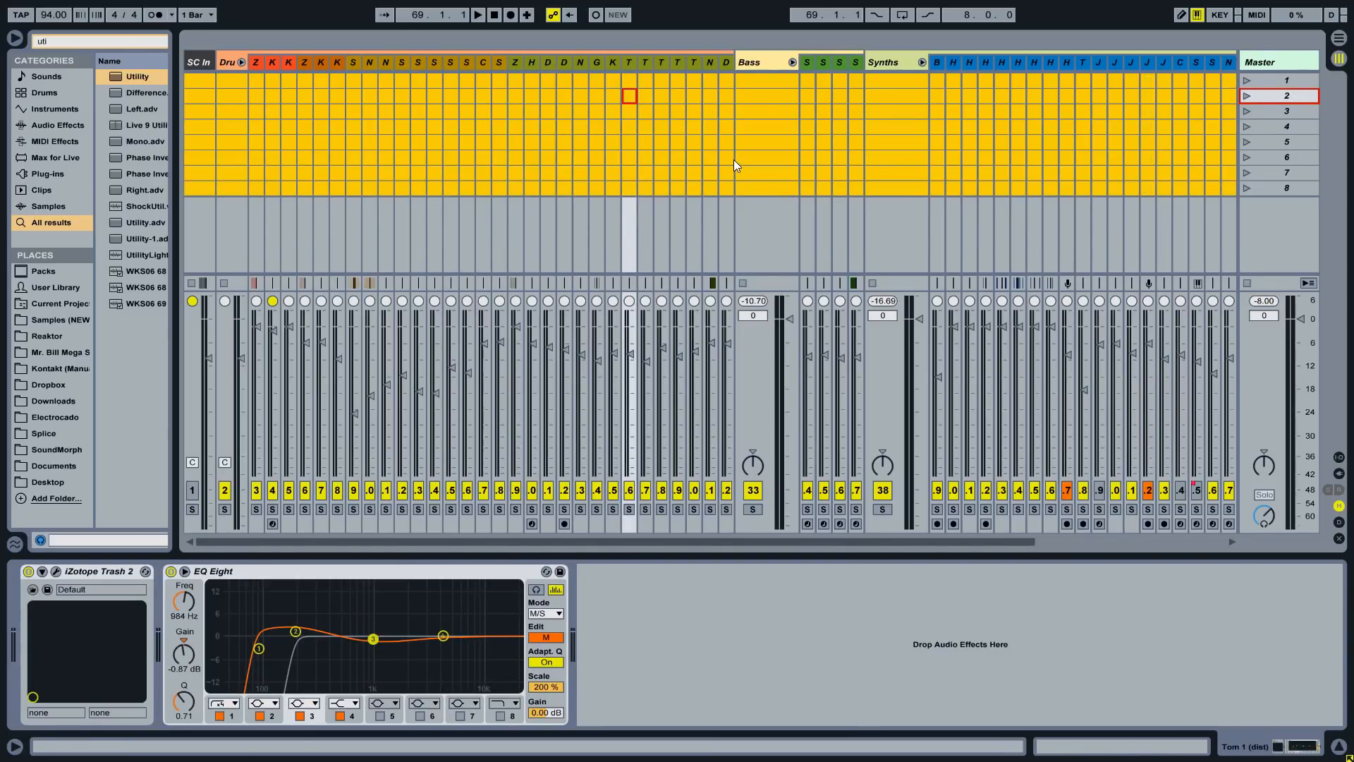
pyautogui.hotkey('ctrl', 'm')
pyautogui.hotkey('ctrl', ',')
pyautogui.click(594, 218)
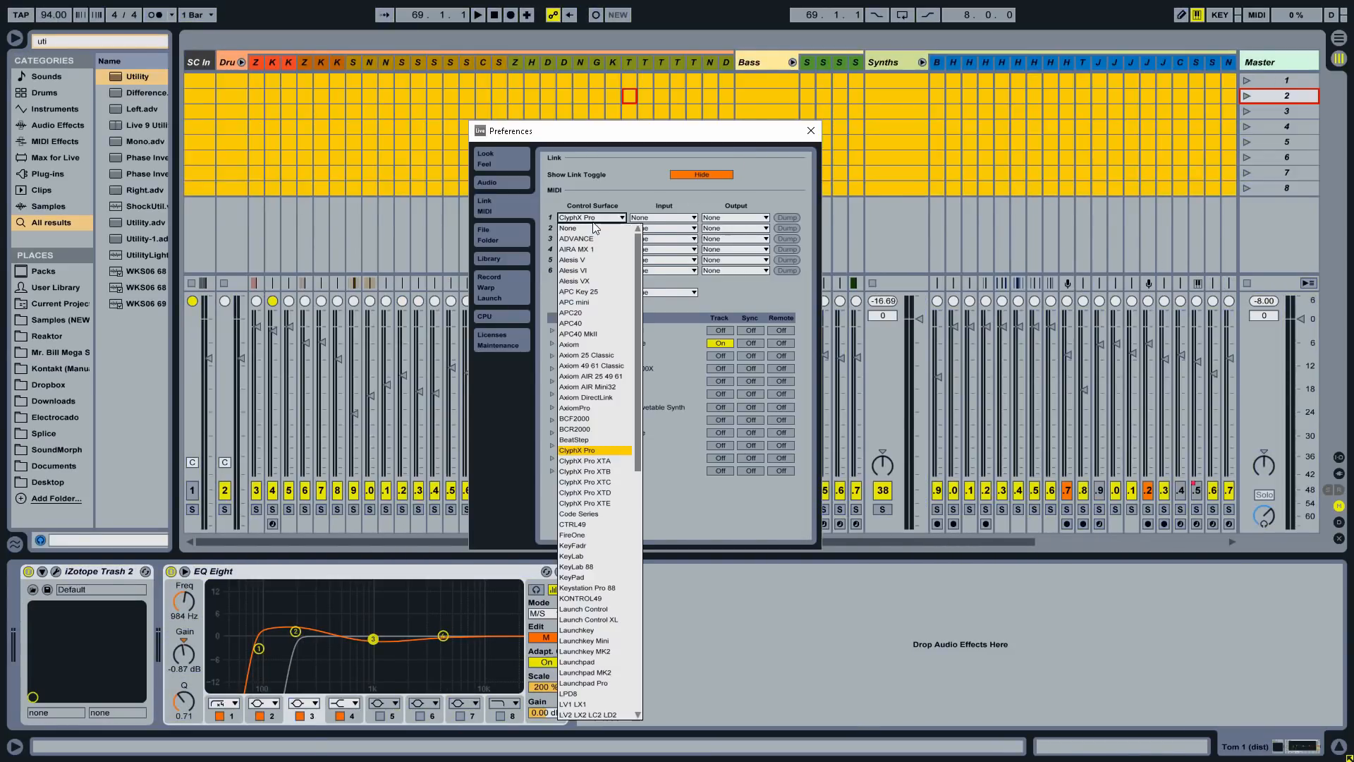
pyautogui.click(626, 217)
pyautogui.click(811, 131)
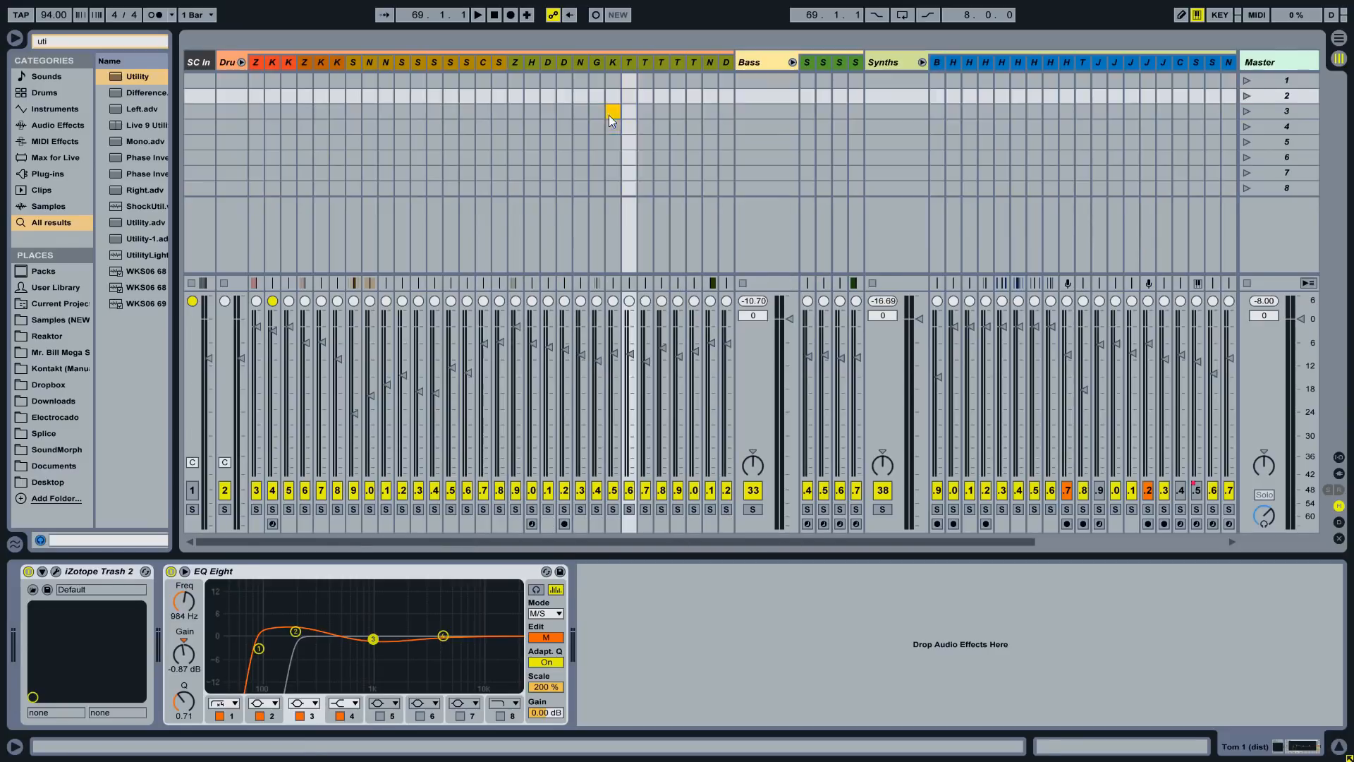
# - Shrink the group tracks to minimum width and remove stop buttons from every clip slot
pyautogui.click(761, 69)
pyautogui.hotkey('ctrl', 'a')
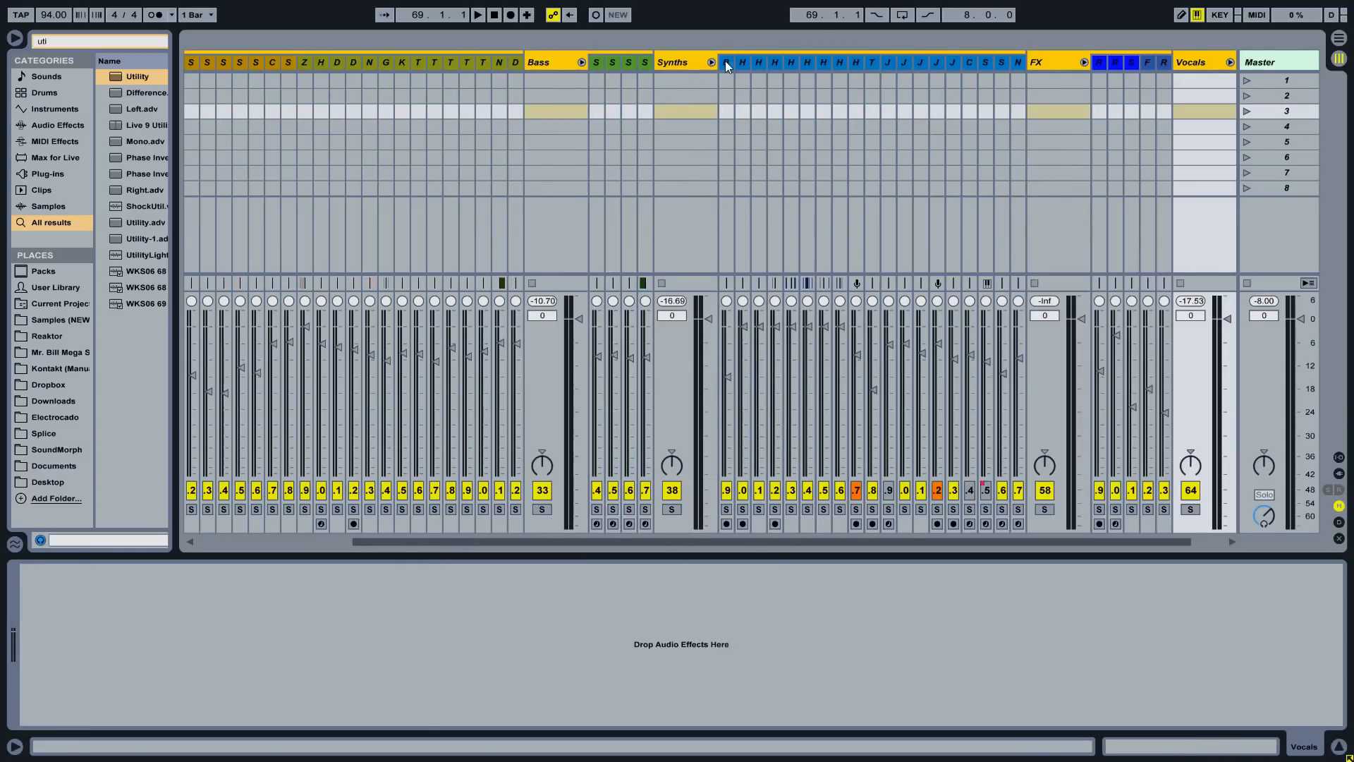
pyautogui.moveTo(705, 61); pyautogui.dragTo(662, 62)
pyautogui.click(628, 111)
pyautogui.click(1113, 98)
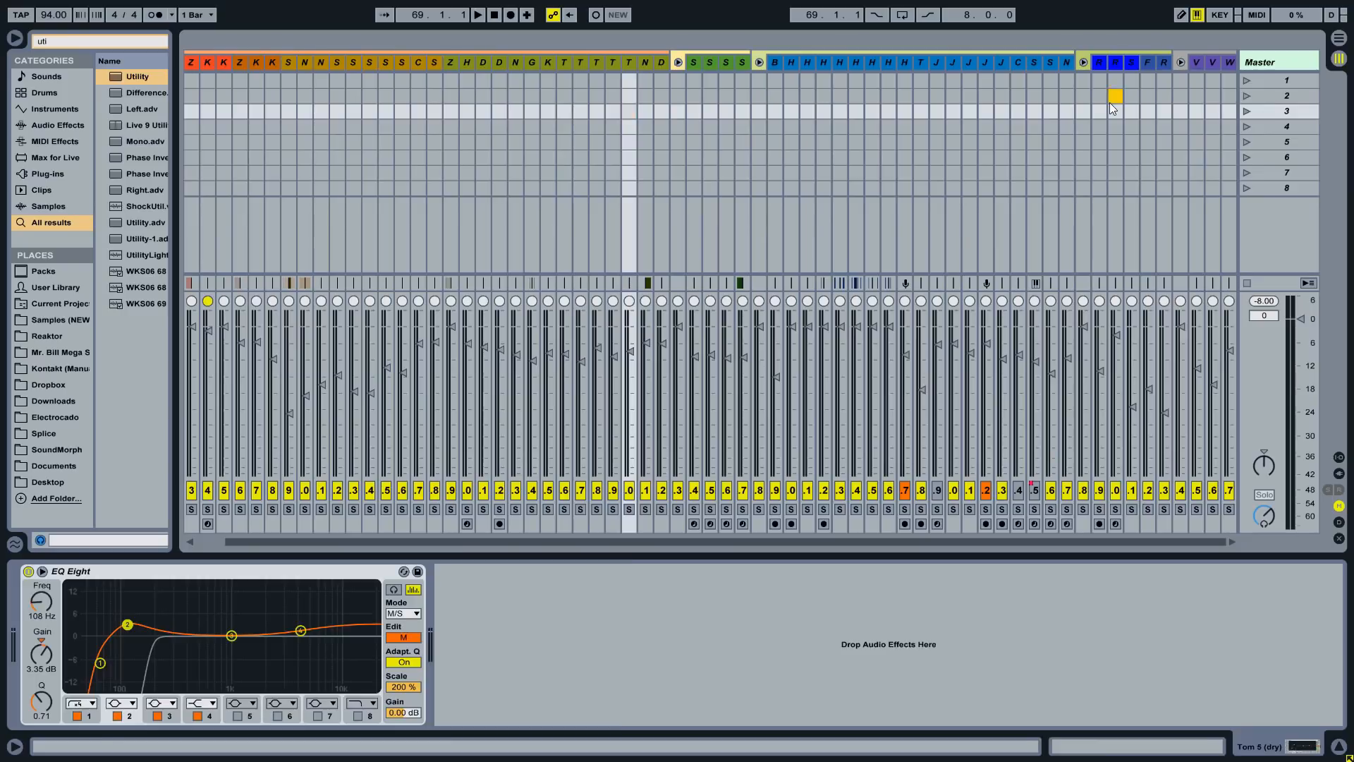
pyautogui.hotkey('ctrl', 'a')
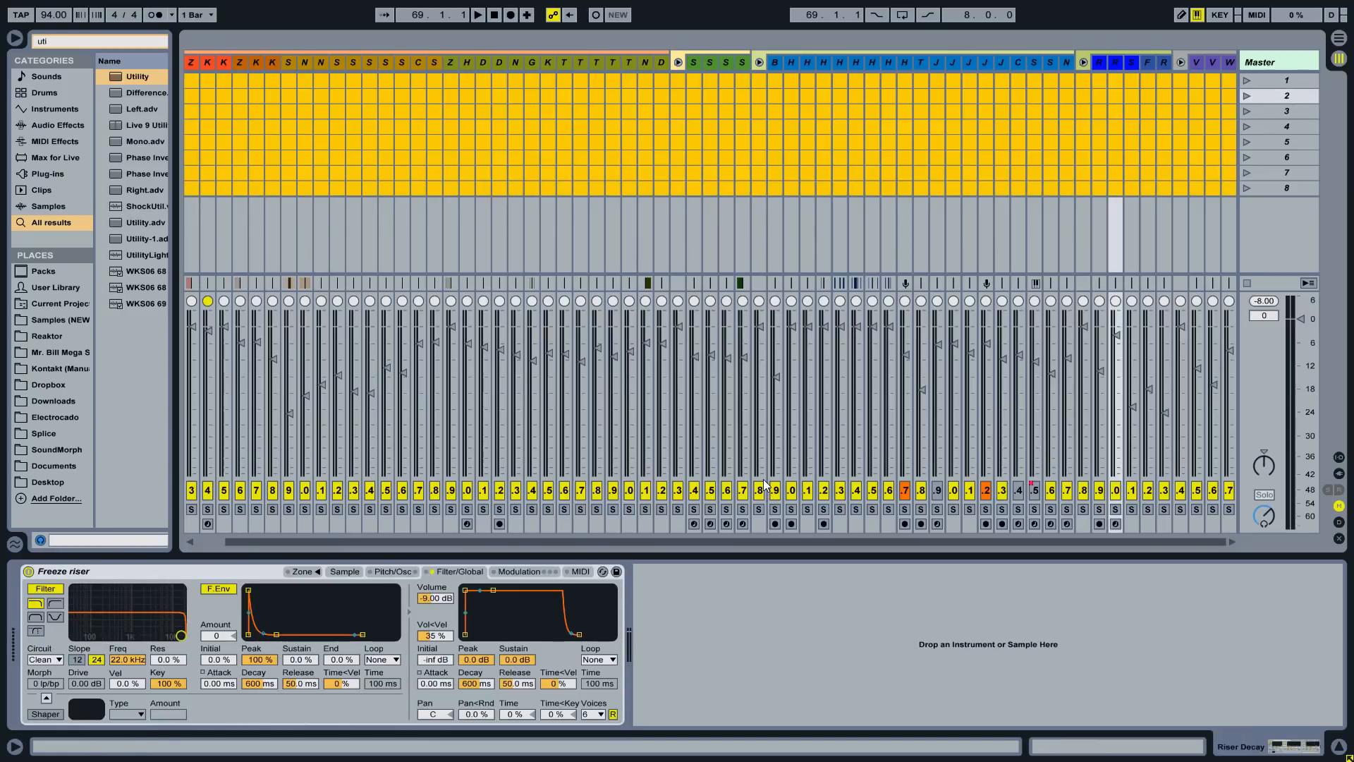
pyautogui.click(572, 136)
pyautogui.hotkey('ctrl', 'a')
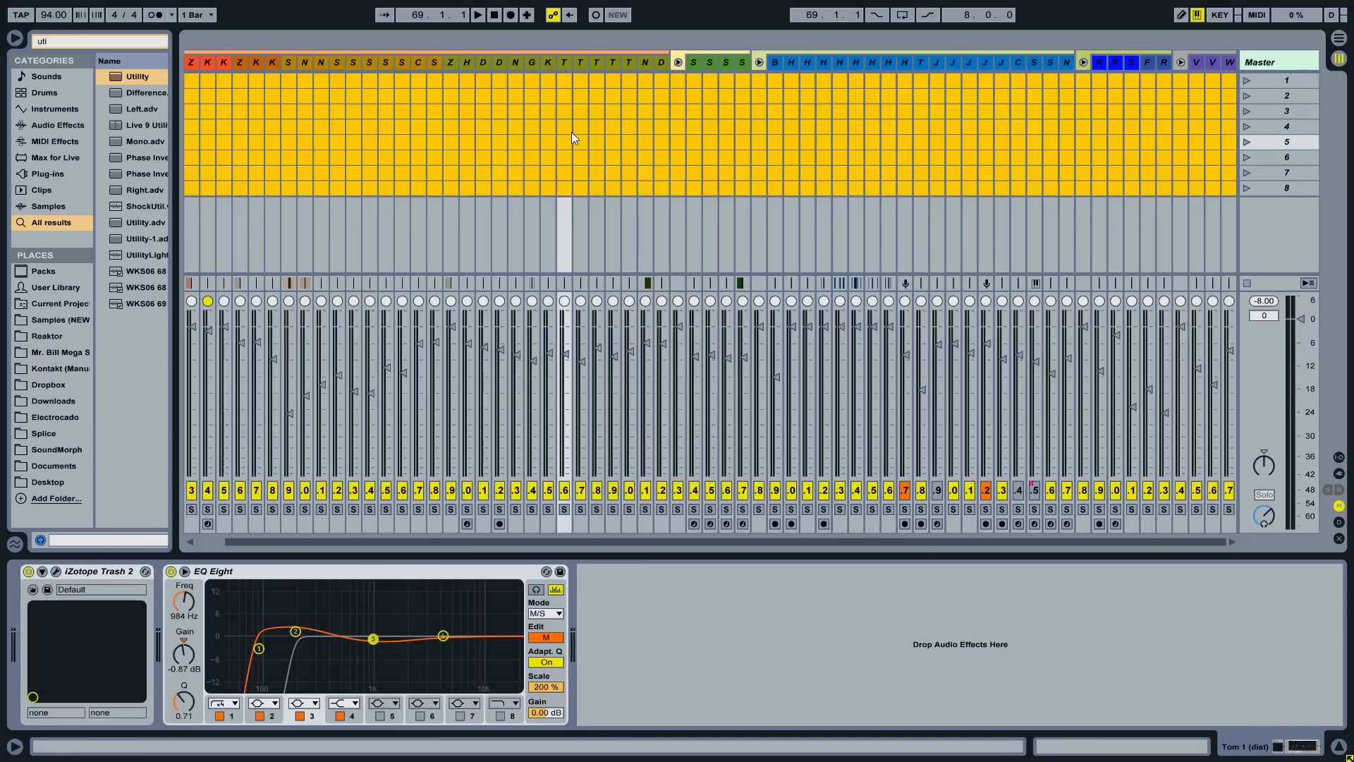
pyautogui.hotkey('ctrl', 'e')
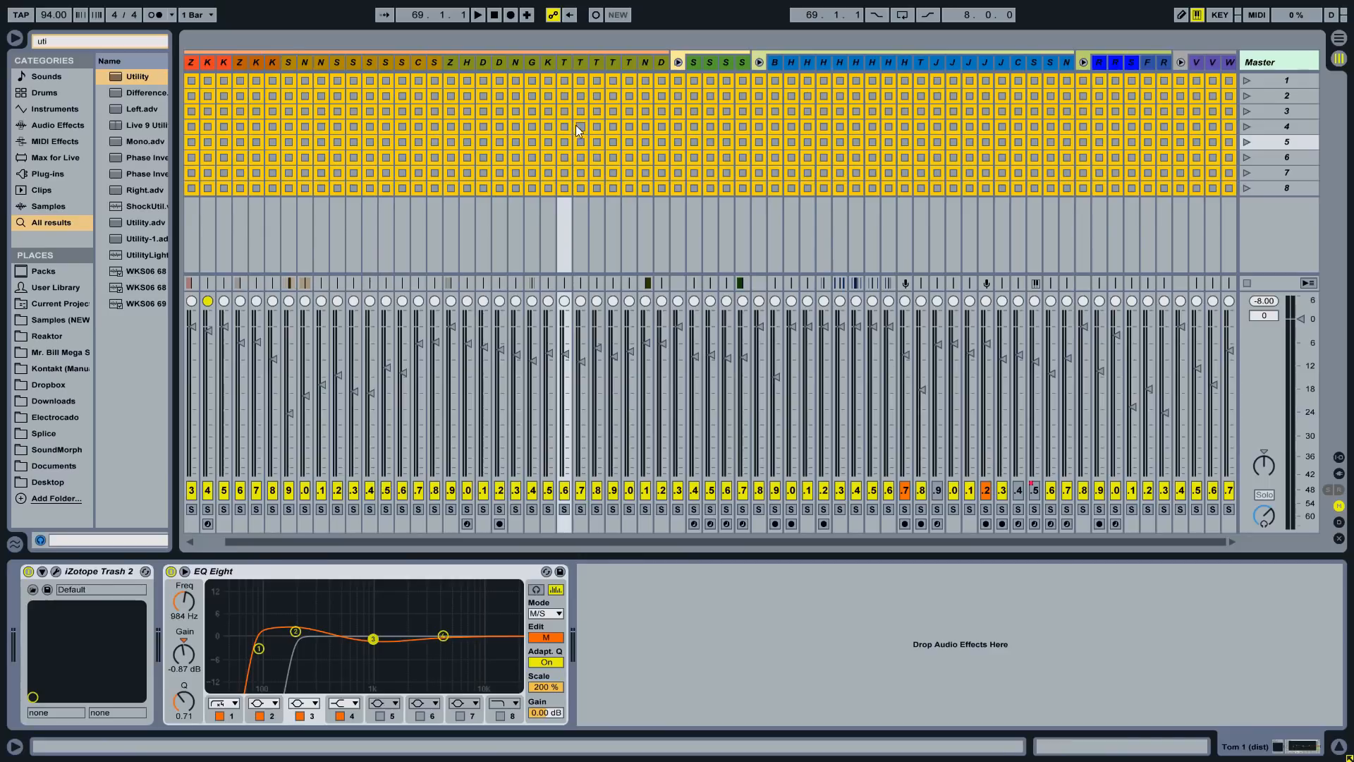
pyautogui.hotkey('ctrl', 'e')
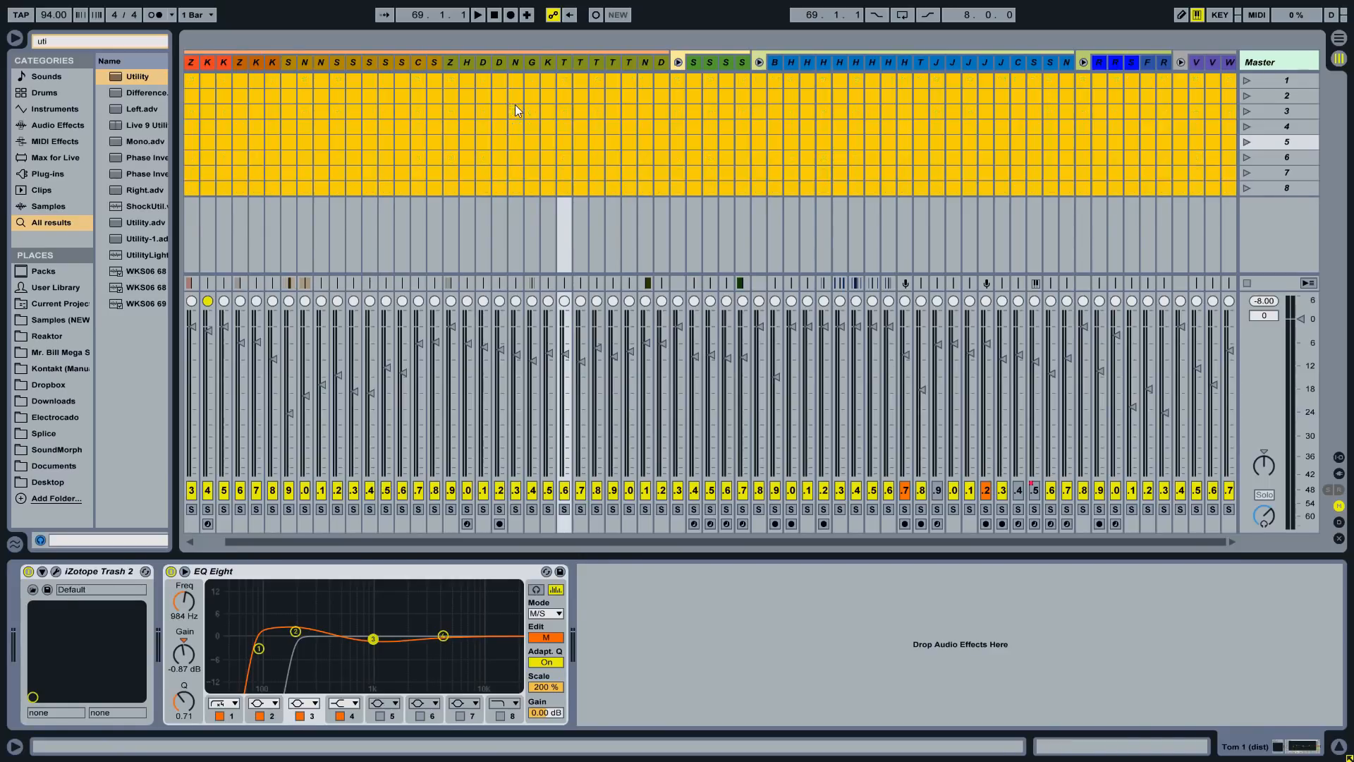
# - Delete scenes 2 through 8, leaving only scene 1
pyautogui.click(1281, 105)
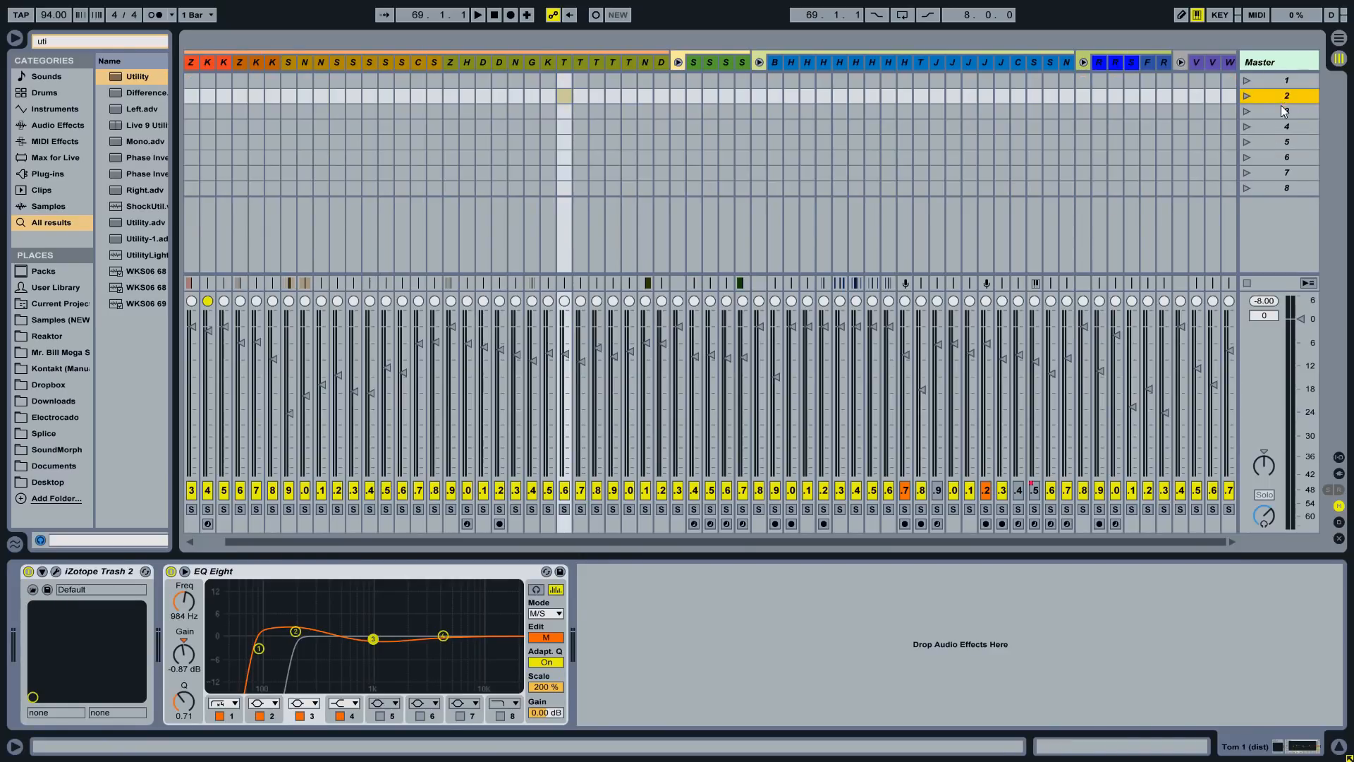
pyautogui.keyDown('shift'); pyautogui.click(1288, 184); pyautogui.keyUp('shift')
pyautogui.press('Delete')
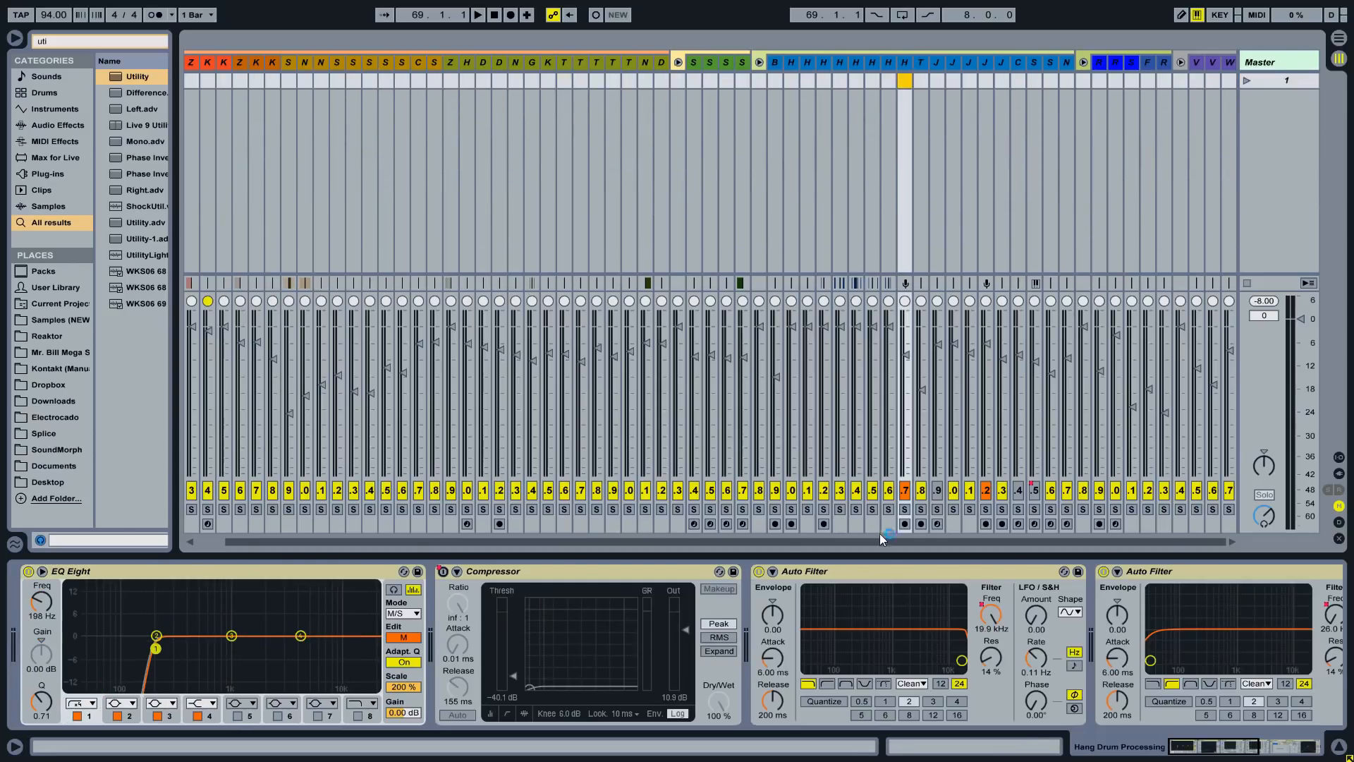
pyautogui.moveTo(880, 534); pyautogui.dragTo(469, 470)
# - Read the arrangement markers rule, then show Live's Arrangement view
pyautogui.hotkey('alt', 'Tab')
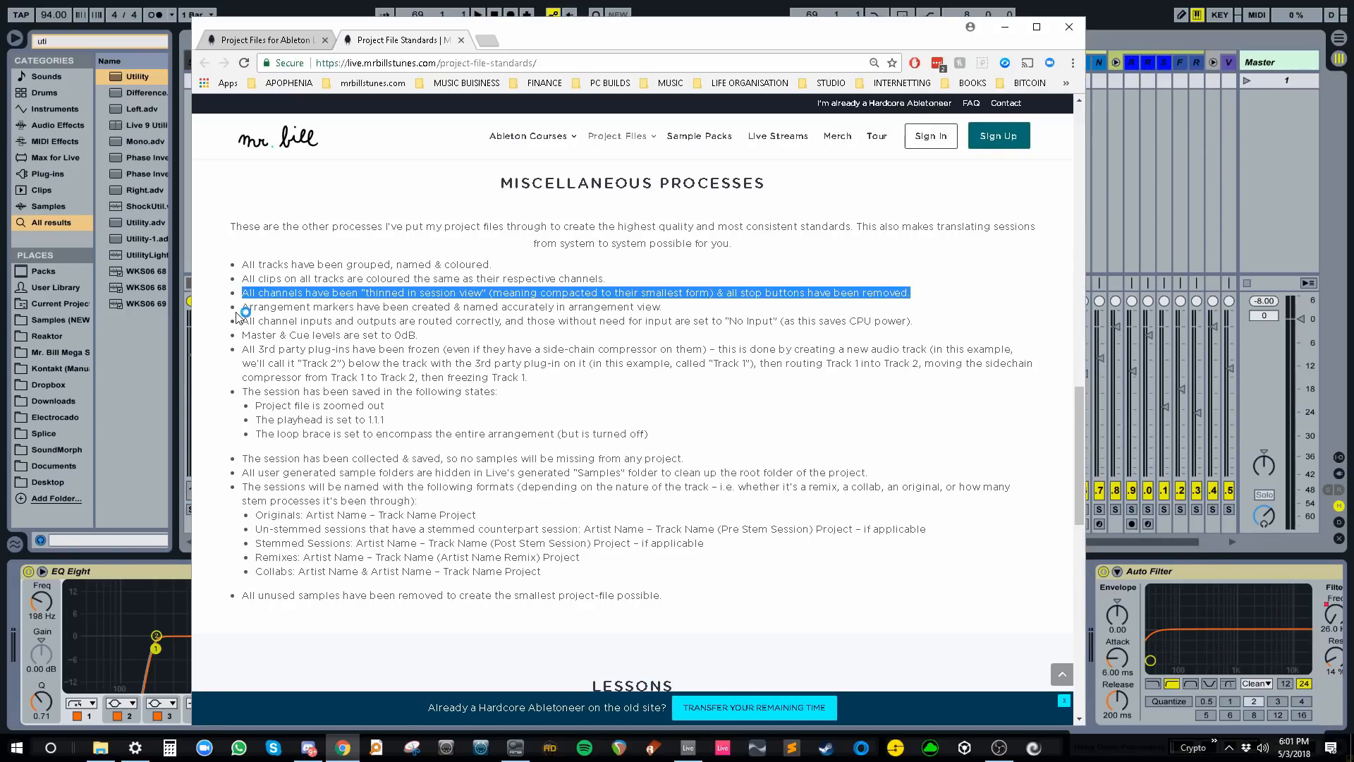
pyautogui.moveTo(238, 311); pyautogui.dragTo(682, 311)
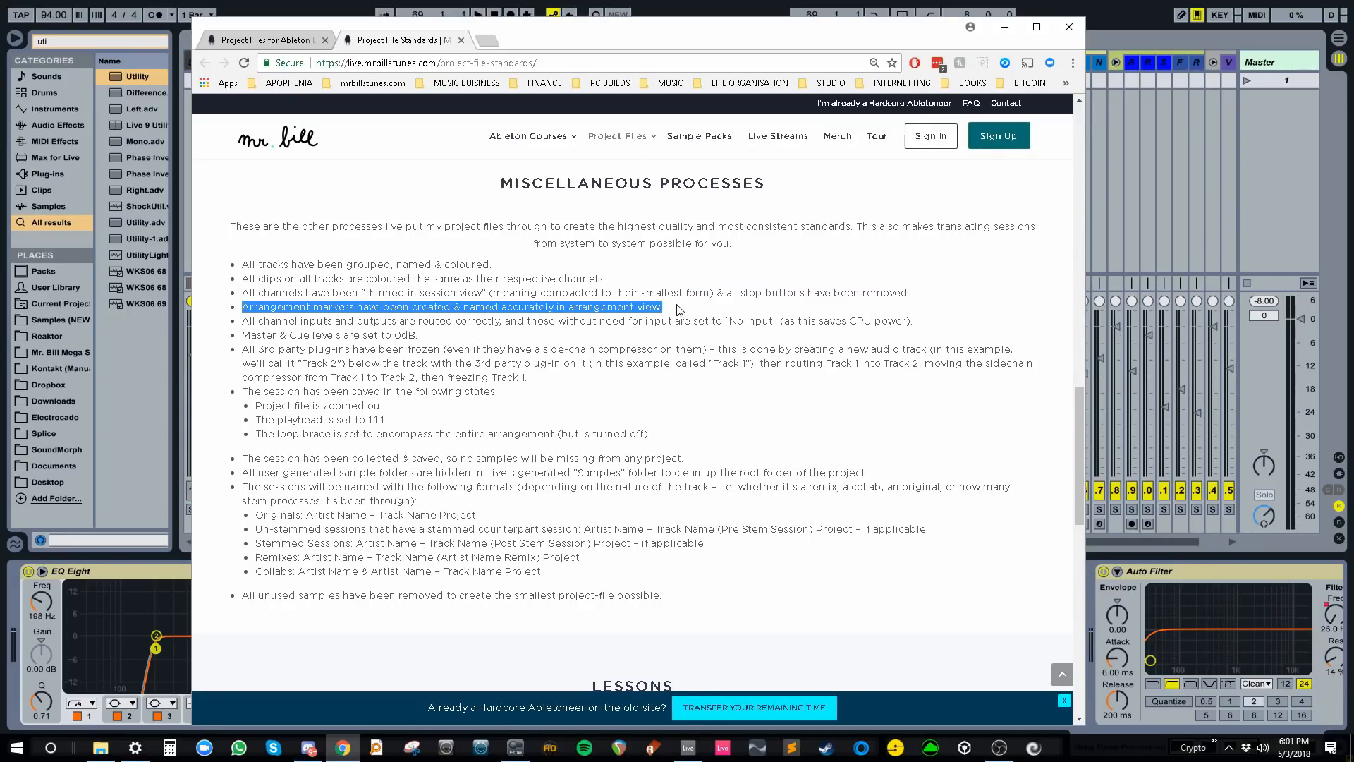
pyautogui.hotkey('alt', 'Tab')
pyautogui.press('Tab')
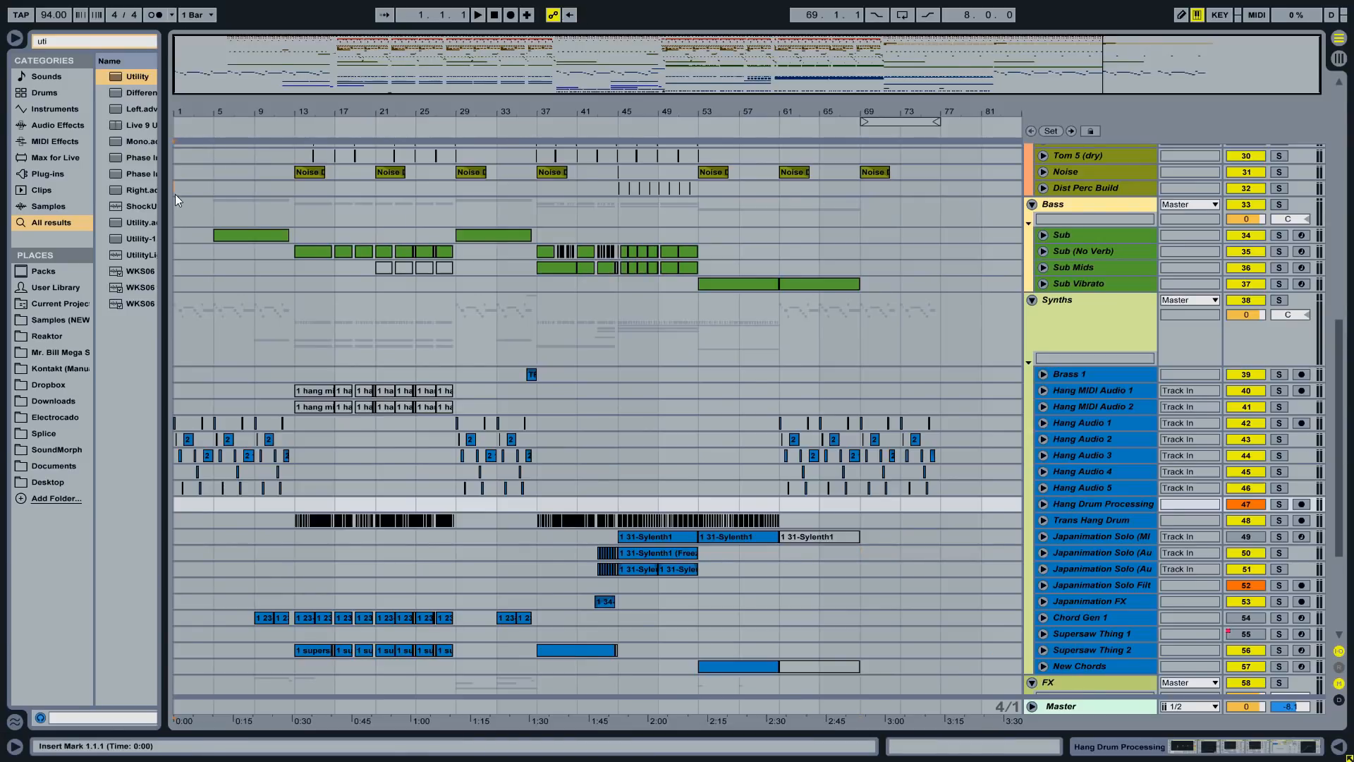
# - Add locators named 'Intro' at bar 1 and 'Beat In' at bar 5
pyautogui.click(175, 139)
pyautogui.rightClick(181, 129)
pyautogui.click(196, 174)
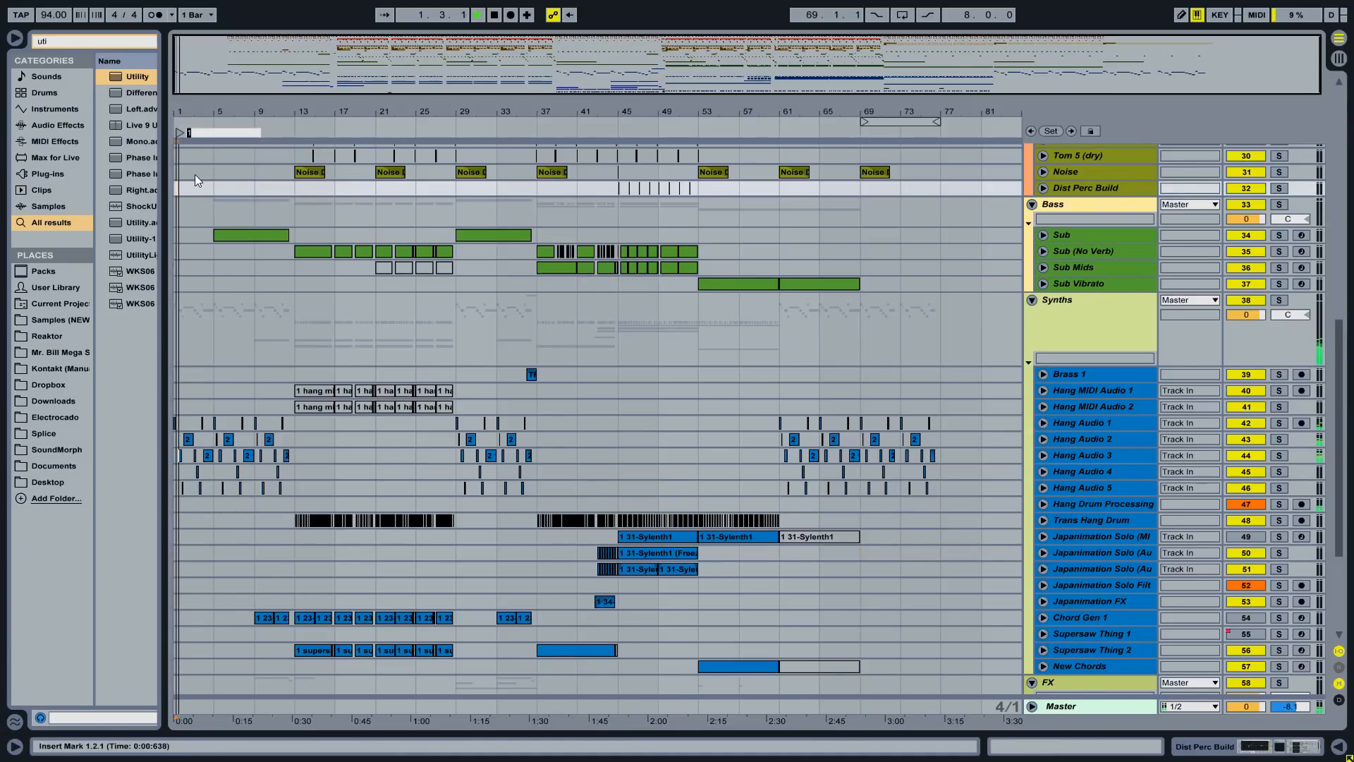
pyautogui.write('Intro')
pyautogui.press('Return')
pyautogui.press('space')
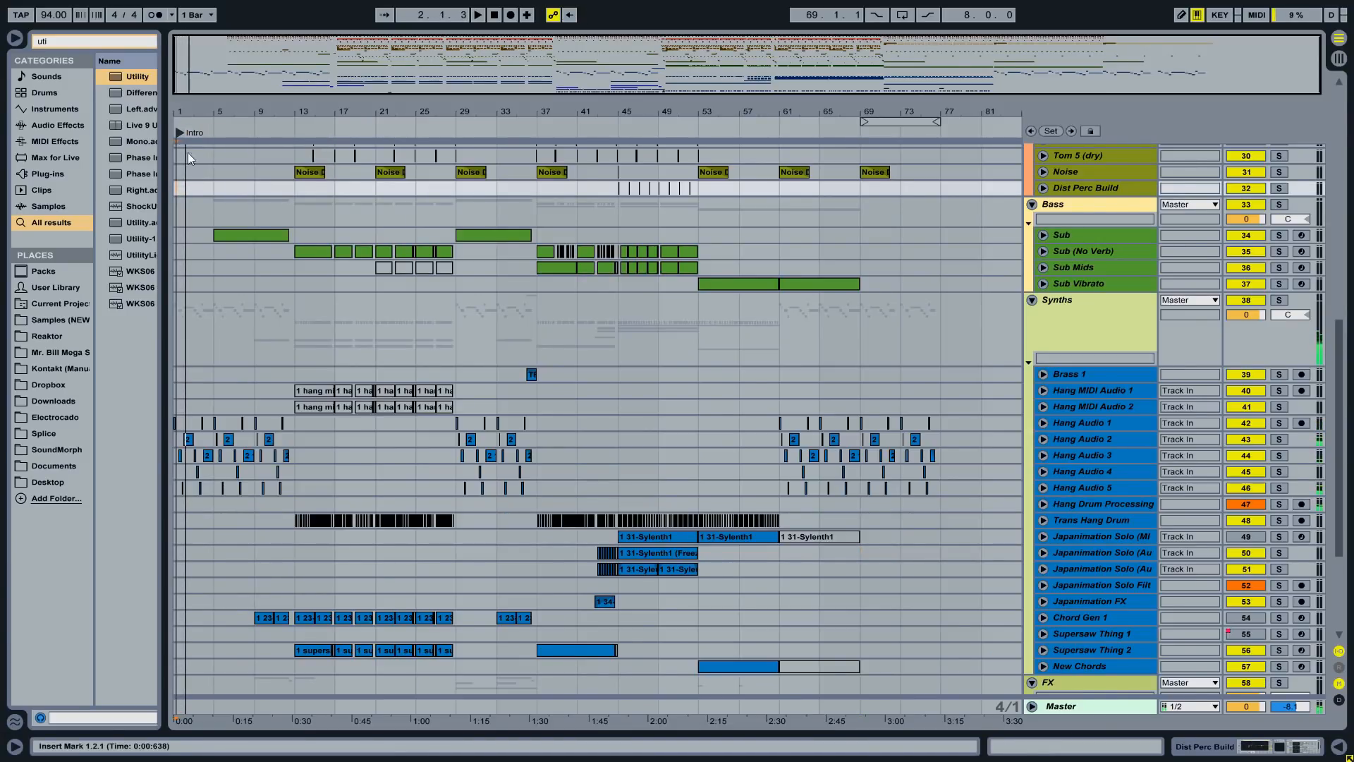
pyautogui.click(223, 171)
pyautogui.rightClick(223, 171)
pyautogui.rightClick(215, 130)
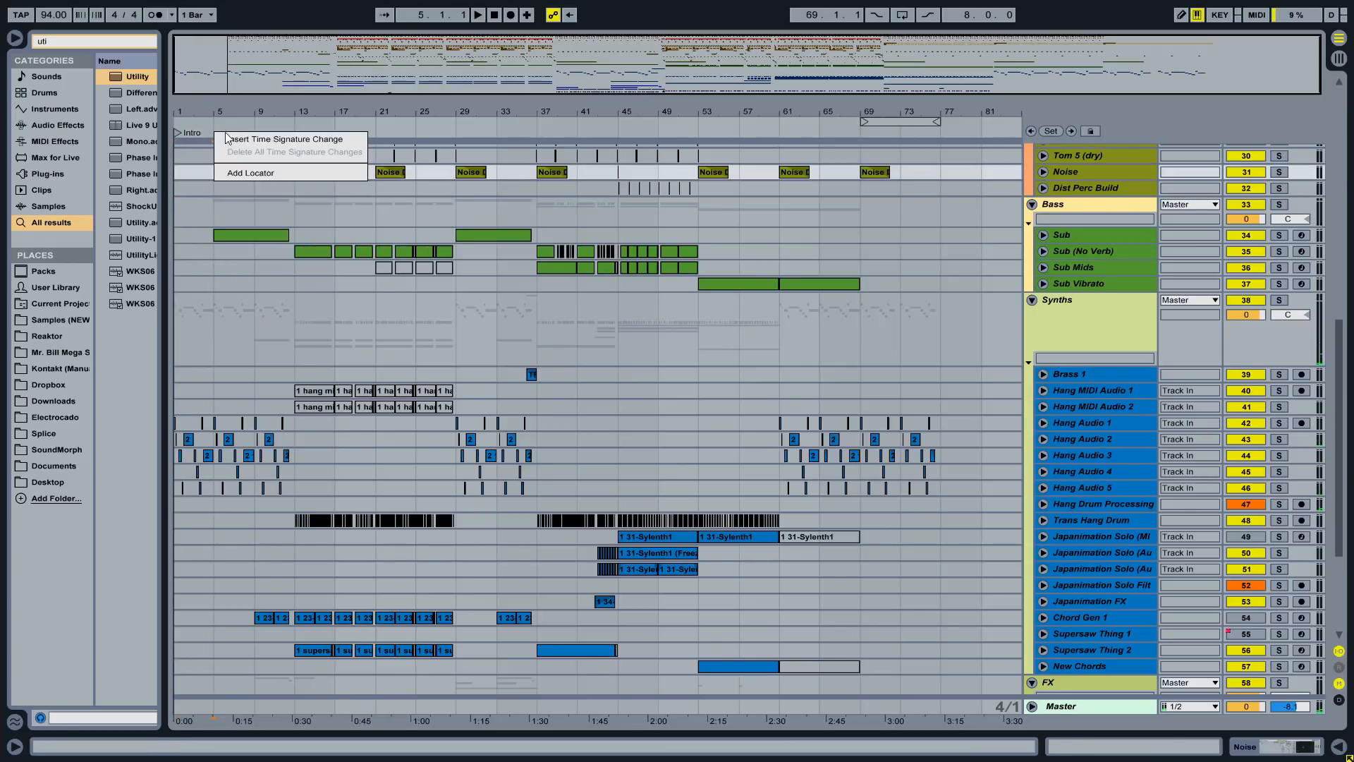
pyautogui.click(238, 173)
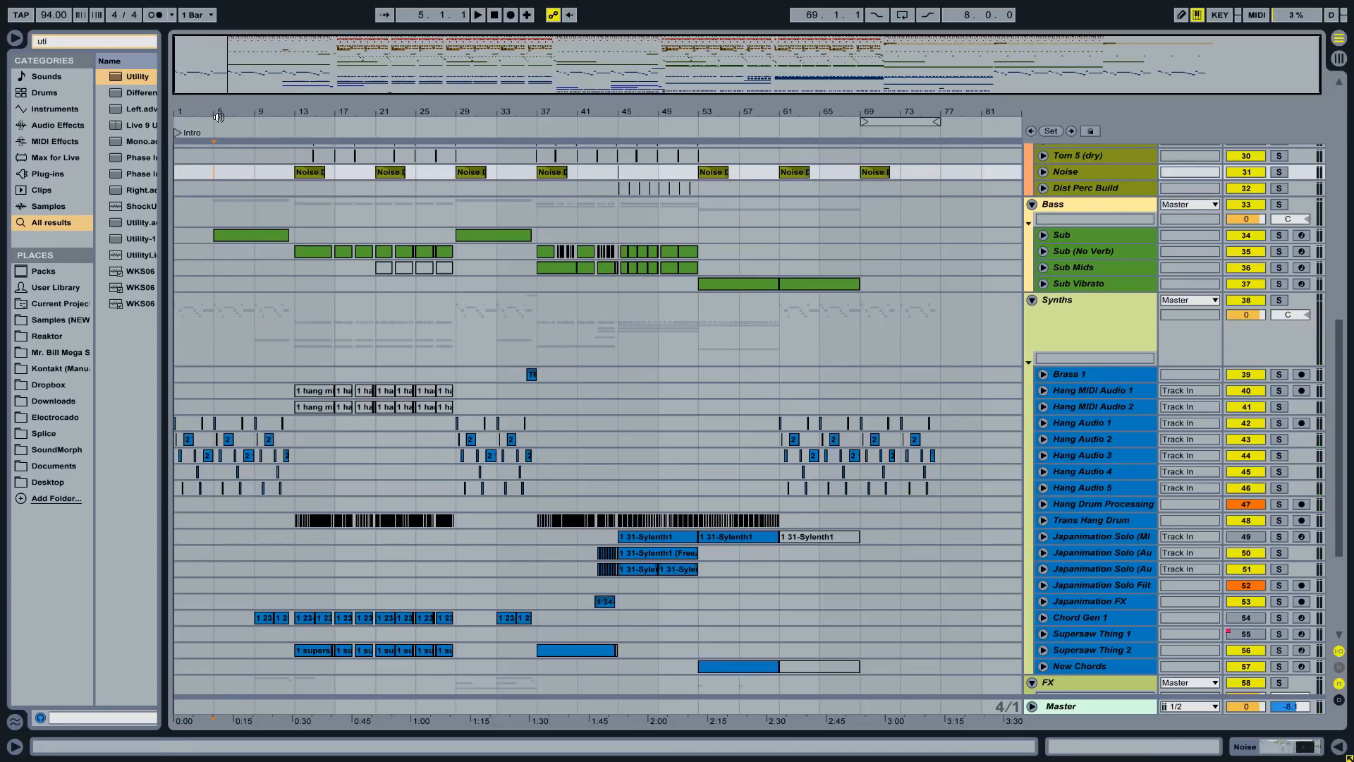
pyautogui.press('space')
pyautogui.click(231, 179)
pyautogui.write('Beat In')
pyautogui.press('+')
pyautogui.press('+')
# - Add locators 'Drop 1' at bar 13 and 'Breakdown 1' at bar 29
pyautogui.click(629, 210)
pyautogui.rightClick(629, 130)
pyautogui.click(650, 179)
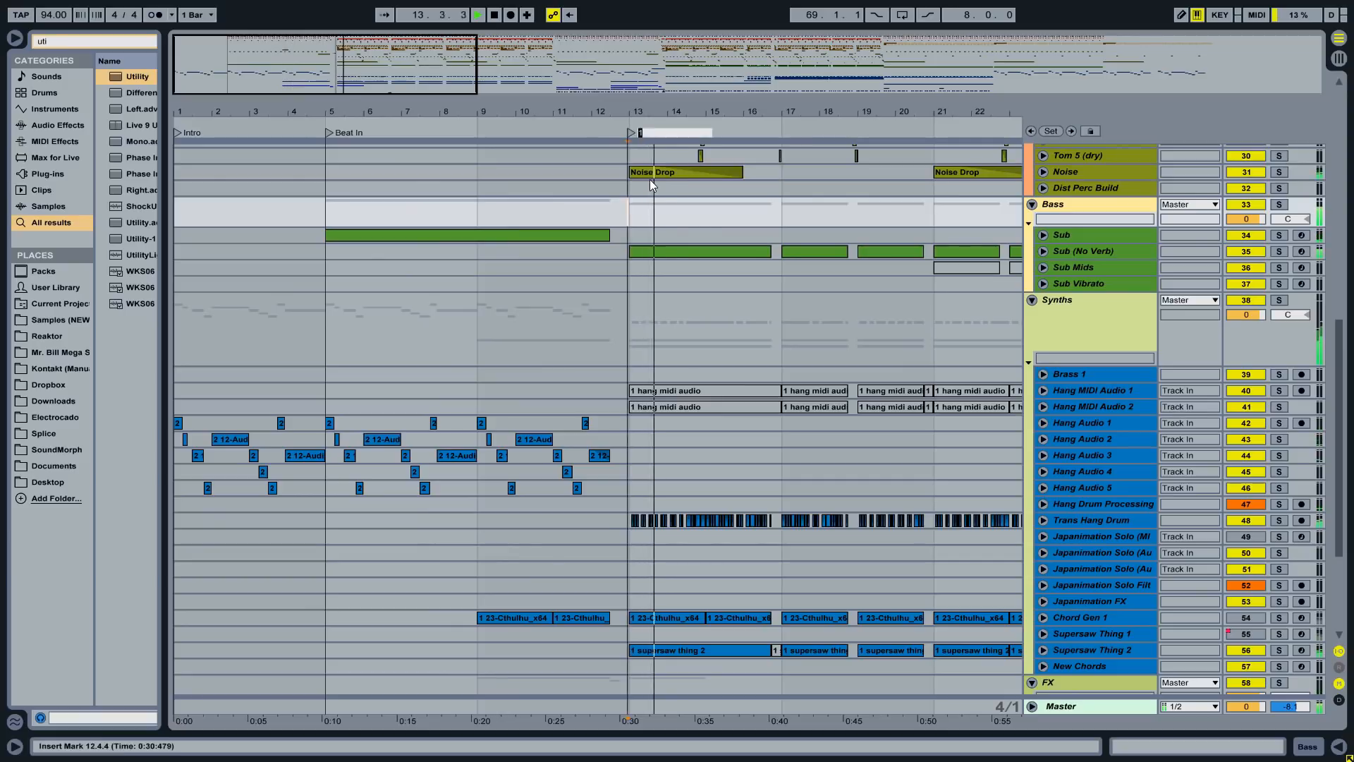
pyautogui.write('Drop 1')
pyautogui.rightClick(767, 206)
pyautogui.click(885, 273)
pyautogui.rightClick(831, 130)
pyautogui.click(853, 179)
pyautogui.write('Breakdown 1')
pyautogui.click(610, 206)
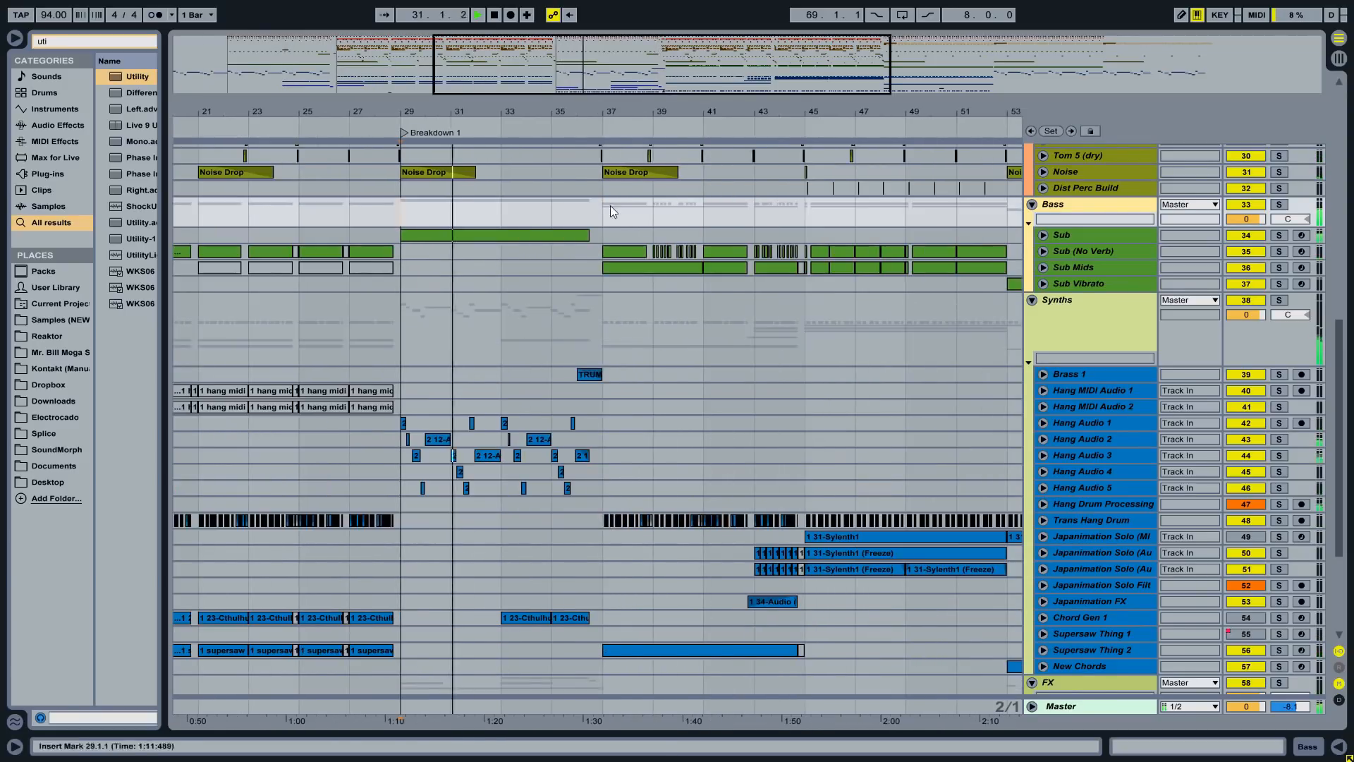
# - Add locators 'Drop 2' at bar 37, 'Solo' at bar 45 and 'Outro Beat' at bar 53
pyautogui.rightClick(601, 132)
pyautogui.click(622, 179)
pyautogui.write('Drop 2')
pyautogui.click(603, 213)
pyautogui.rightClick(604, 131)
pyautogui.click(625, 180)
pyautogui.write('Solo')
pyautogui.click(805, 324)
pyautogui.rightClick(805, 132)
pyautogui.click(826, 179)
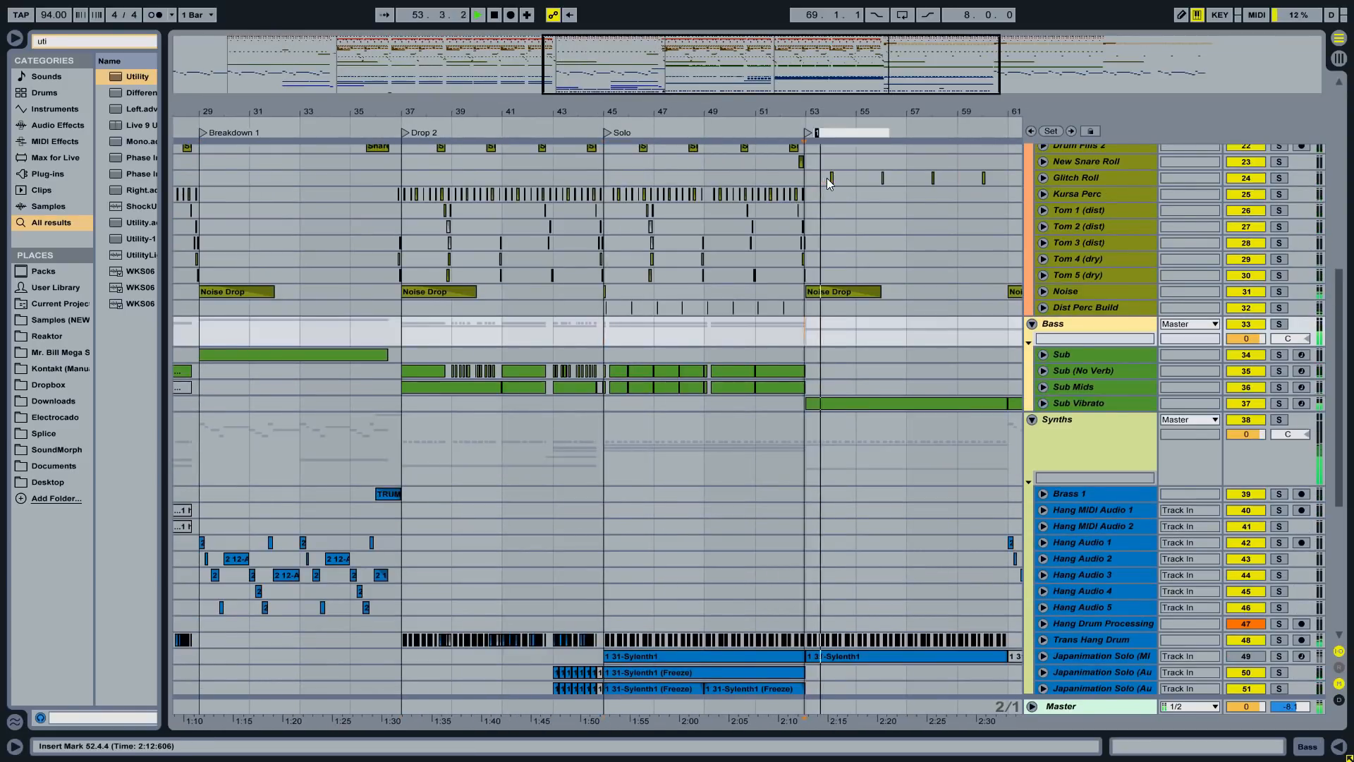
pyautogui.write('Outro Beat')
# - Add locators 'Hang Drums' at bar 61 and 'Ambience' at bar 69
pyautogui.click(1008, 226)
pyautogui.rightClick(717, 131)
pyautogui.click(737, 179)
pyautogui.write('Hang Drums')
pyautogui.click(918, 224)
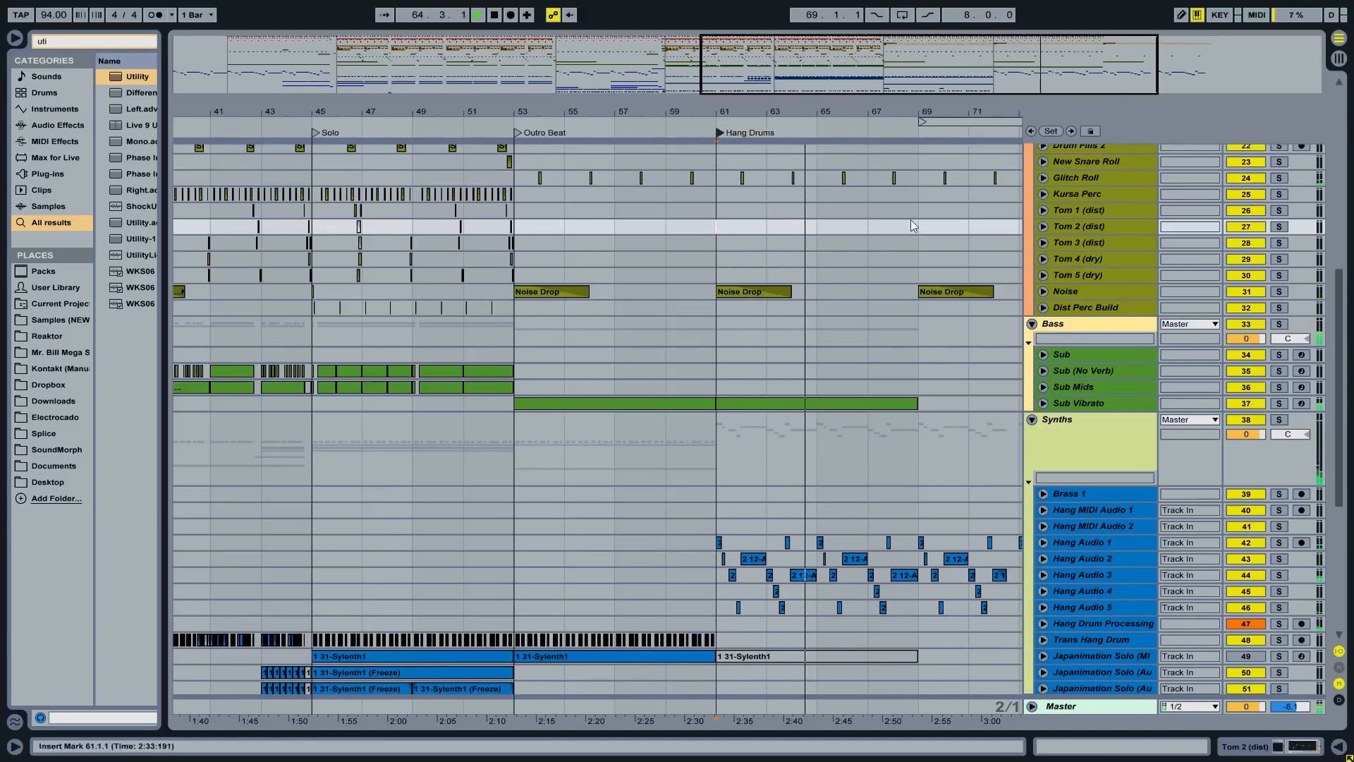
pyautogui.hscroll(5, 917, 224)
pyautogui.rightClick(619, 132)
pyautogui.click(640, 180)
pyautogui.write('Ambience')
pyautogui.press('Return')
# - Set the loop brace to bars 1–77 with Ctrl+L, then switch looping off
pyautogui.doubleClick(620, 113)
pyautogui.press('space')
pyautogui.click(921, 210)
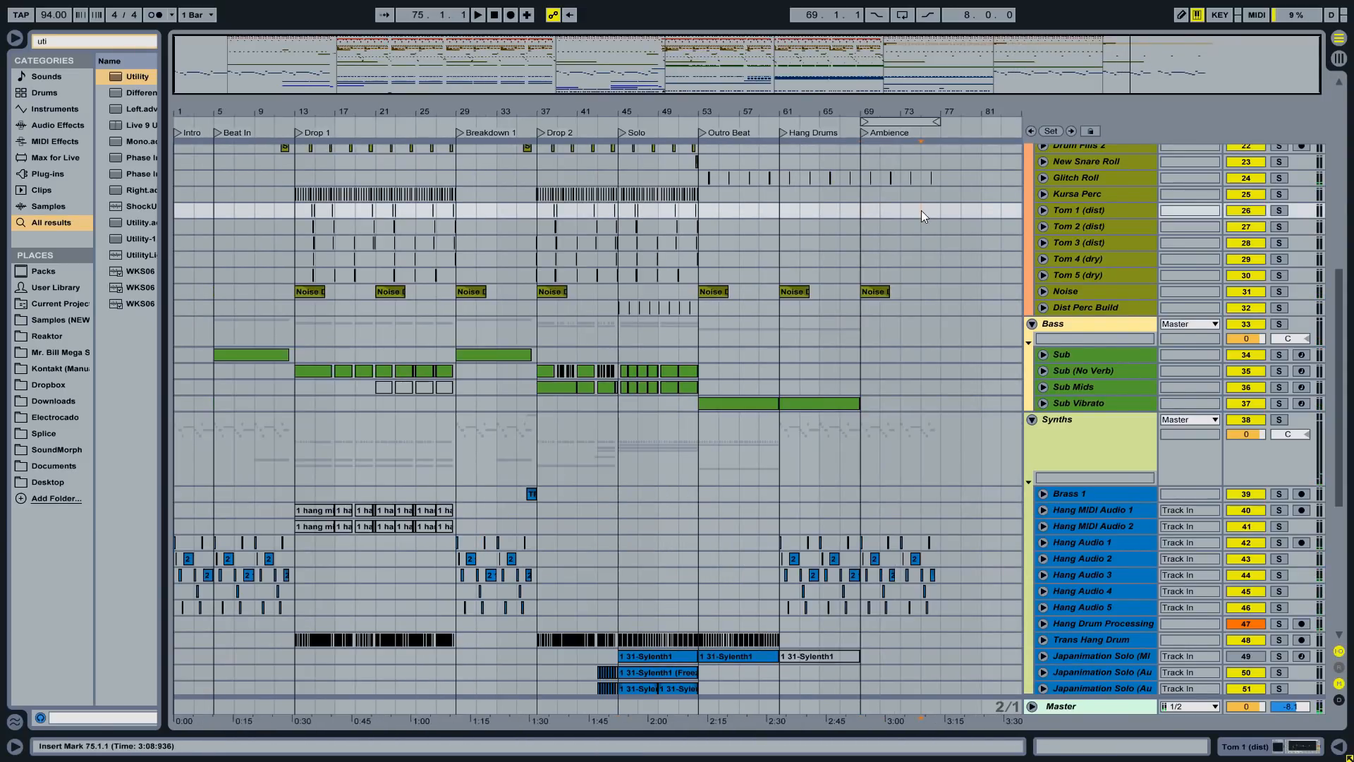
pyautogui.click(935, 306)
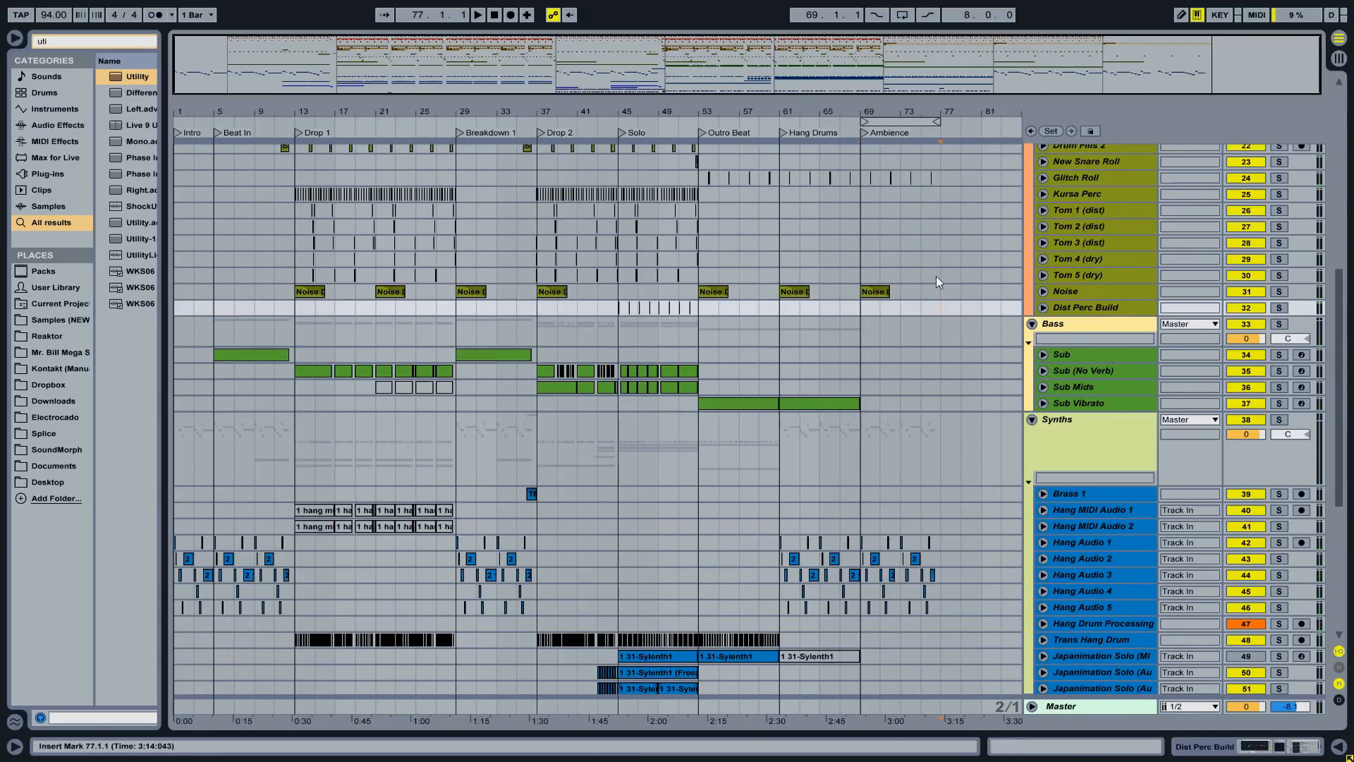
pyautogui.moveTo(938, 241); pyautogui.dragTo(126, 210)
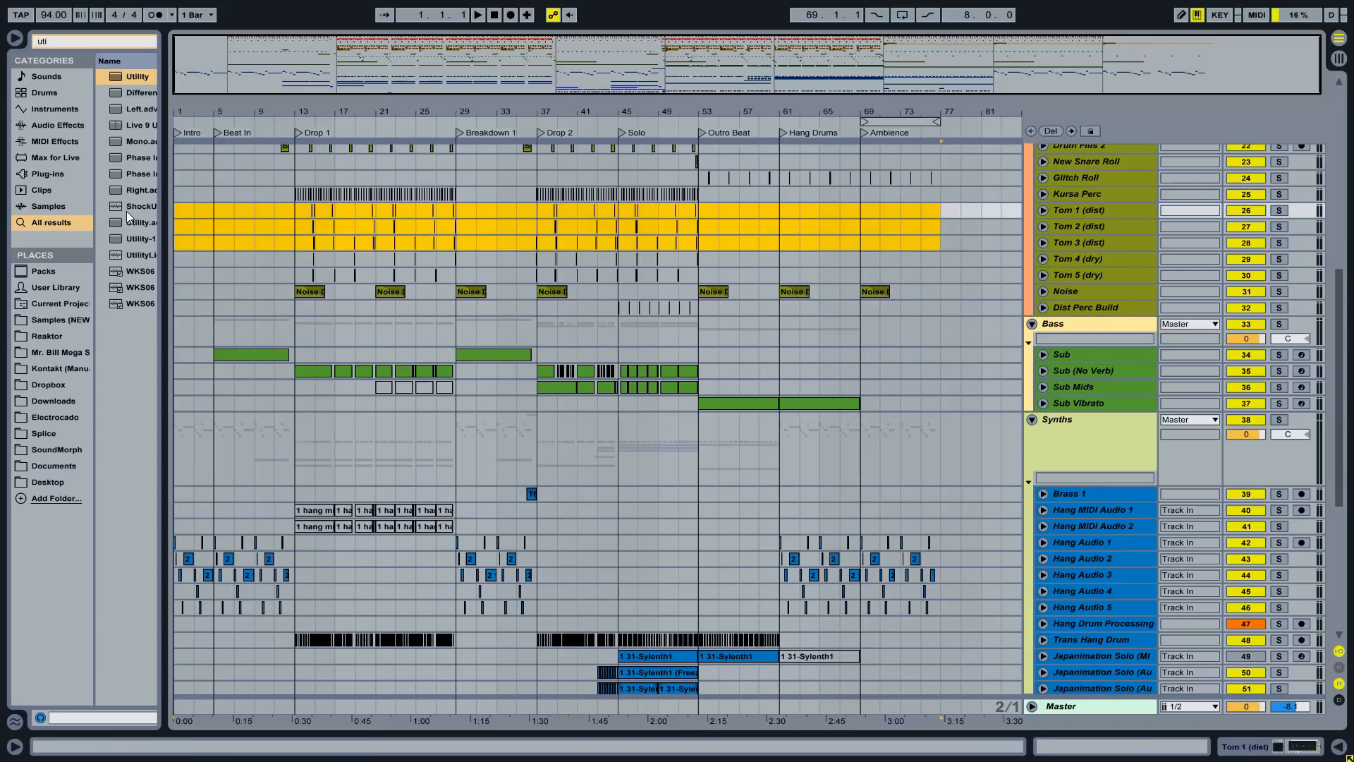
pyautogui.hotkey('ctrl', 'l')
pyautogui.click(843, 210)
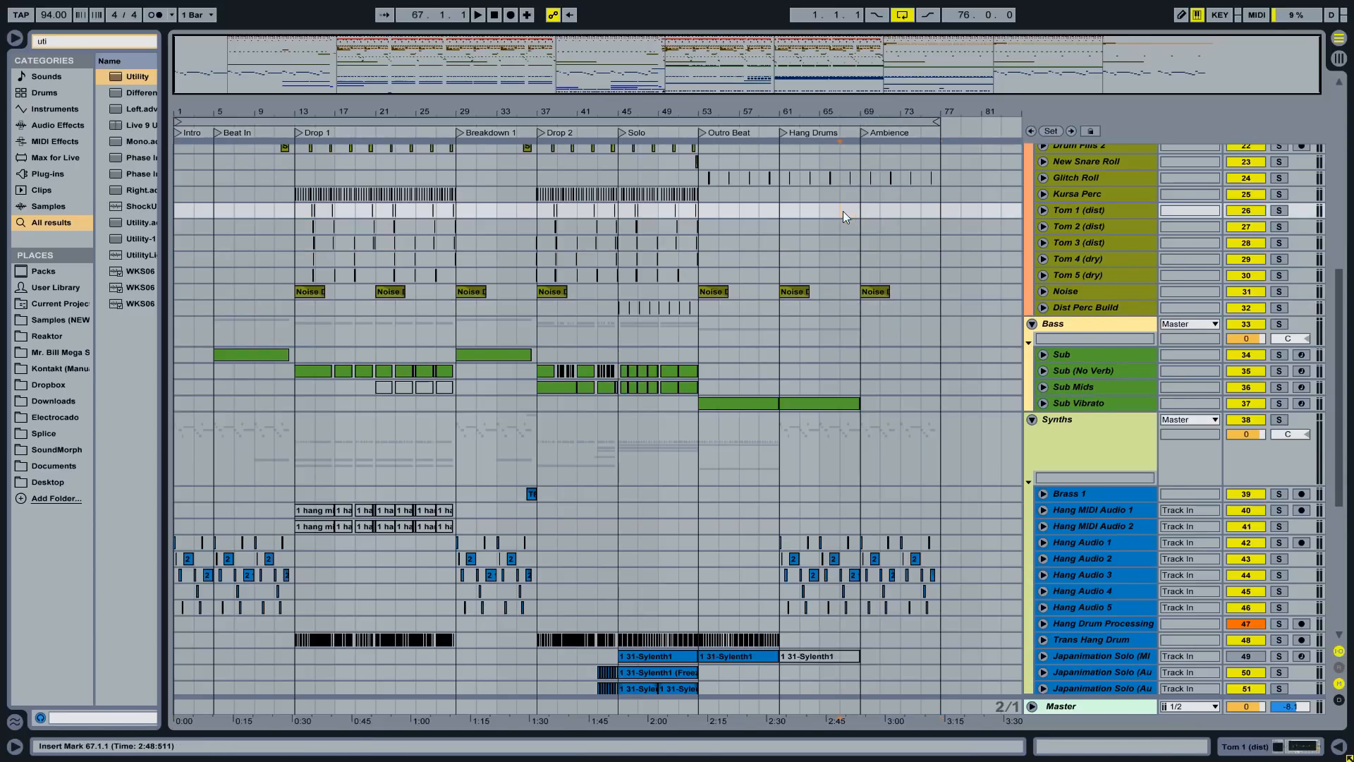
pyautogui.scroll(5, 907, 178)
pyautogui.scroll(5, 907, 178)
pyautogui.click(903, 15)
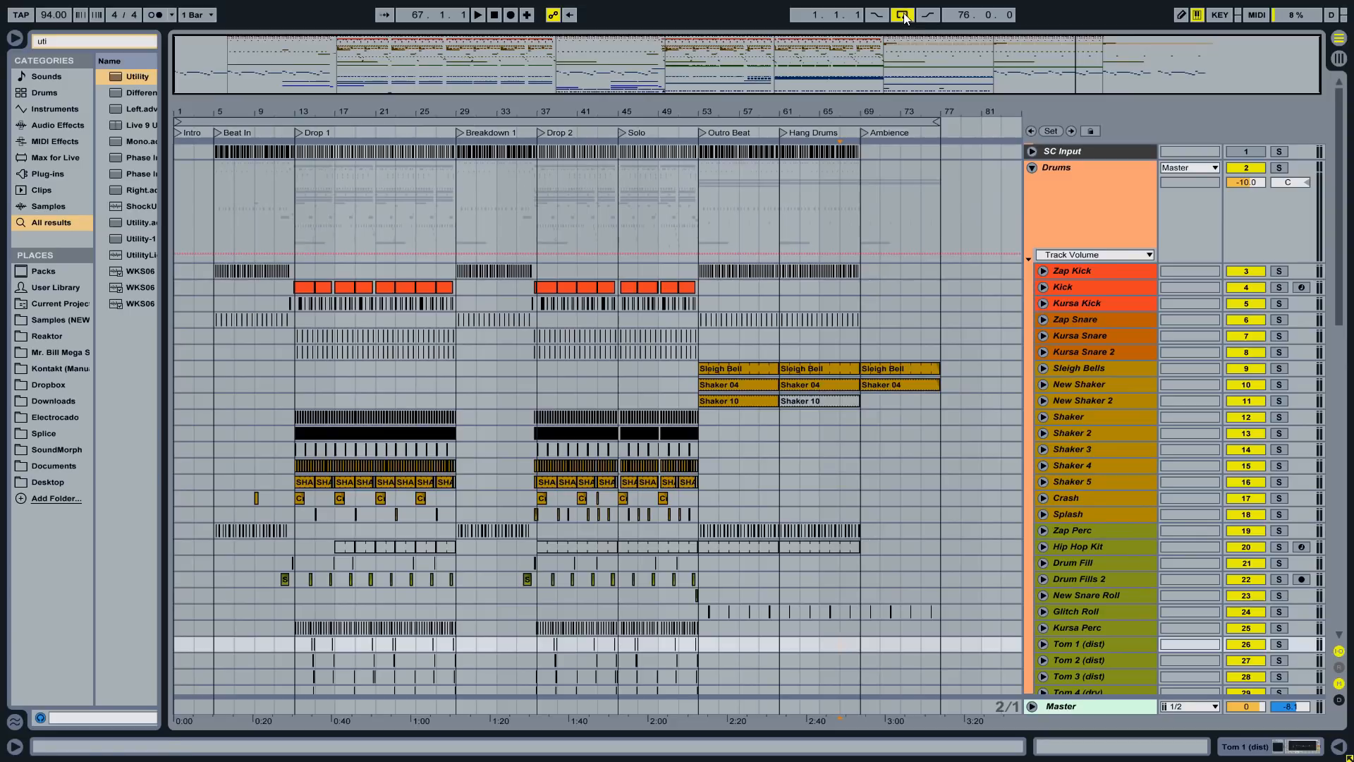
# - Reset the start position to 1.1.1 and highlight the channel-routing checklist line in Chrome
pyautogui.click(181, 155)
pyautogui.hotkey('alt', 'Tab')
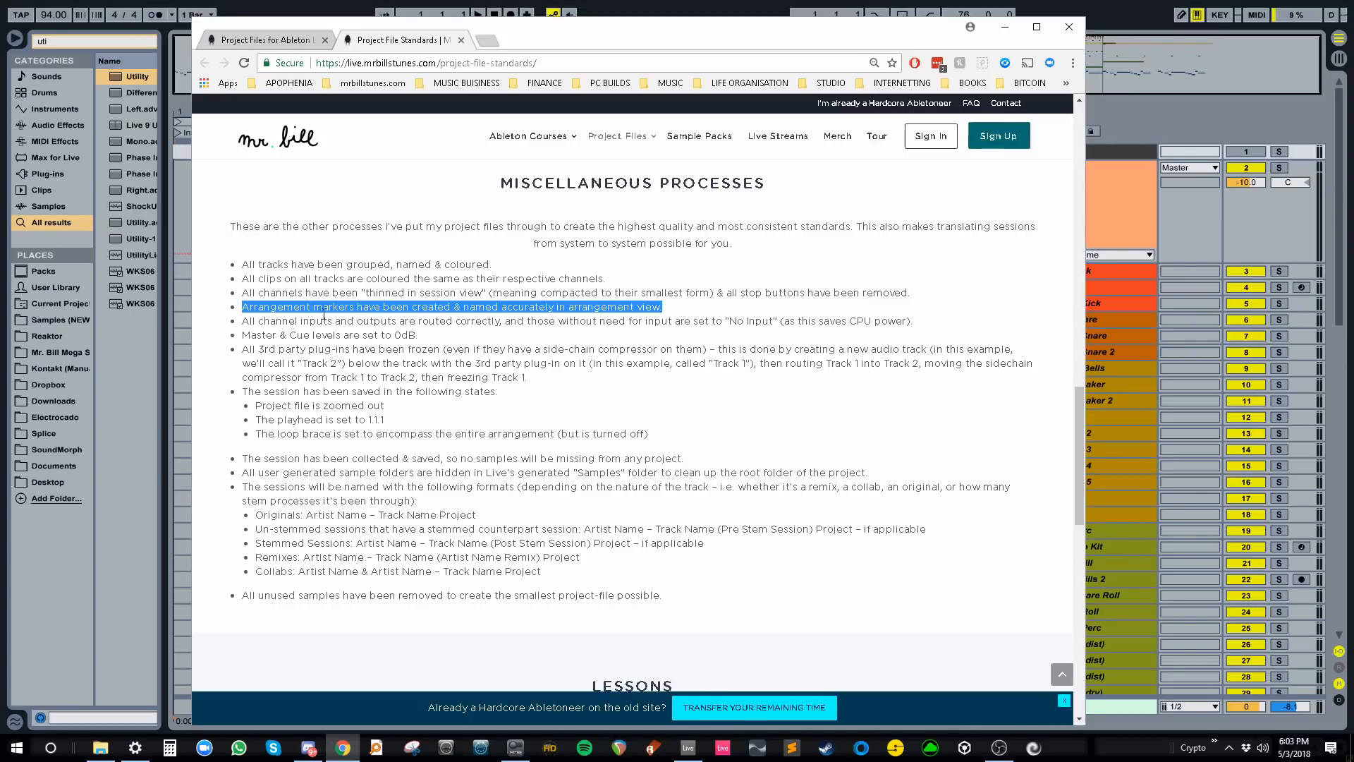
pyautogui.moveTo(250, 323); pyautogui.dragTo(939, 323)
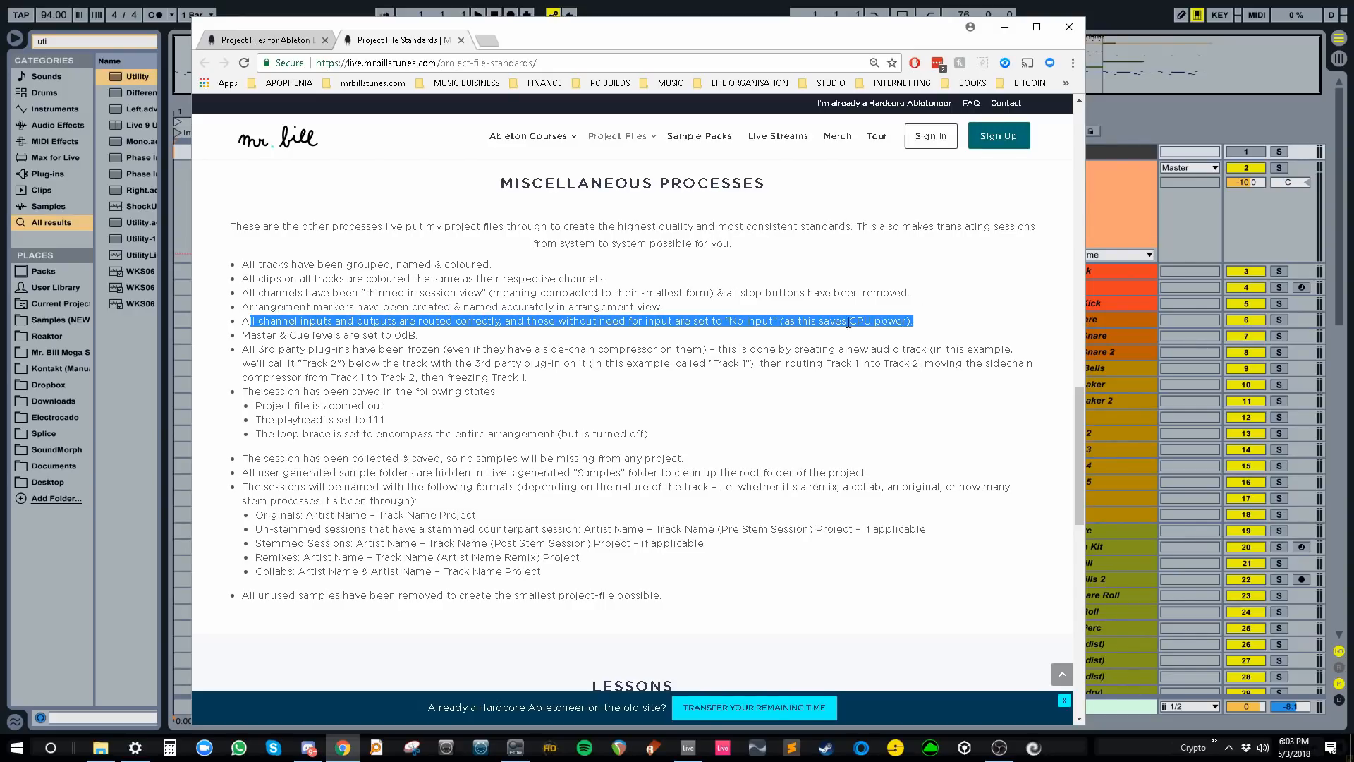
pyautogui.click(1103, 192)
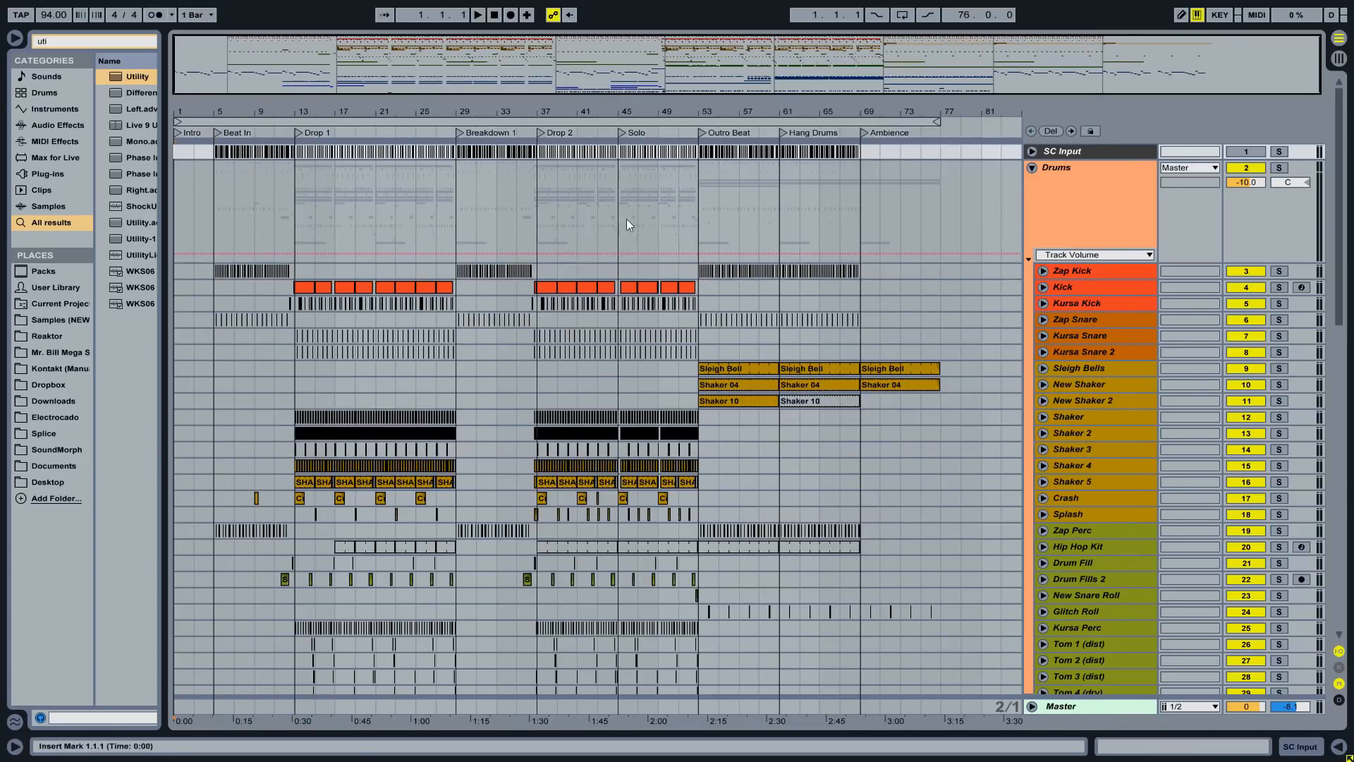
# - In Session View, widen the drum group tracks and show the In/Out routing section
pyautogui.press('Tab')
pyautogui.click(227, 63)
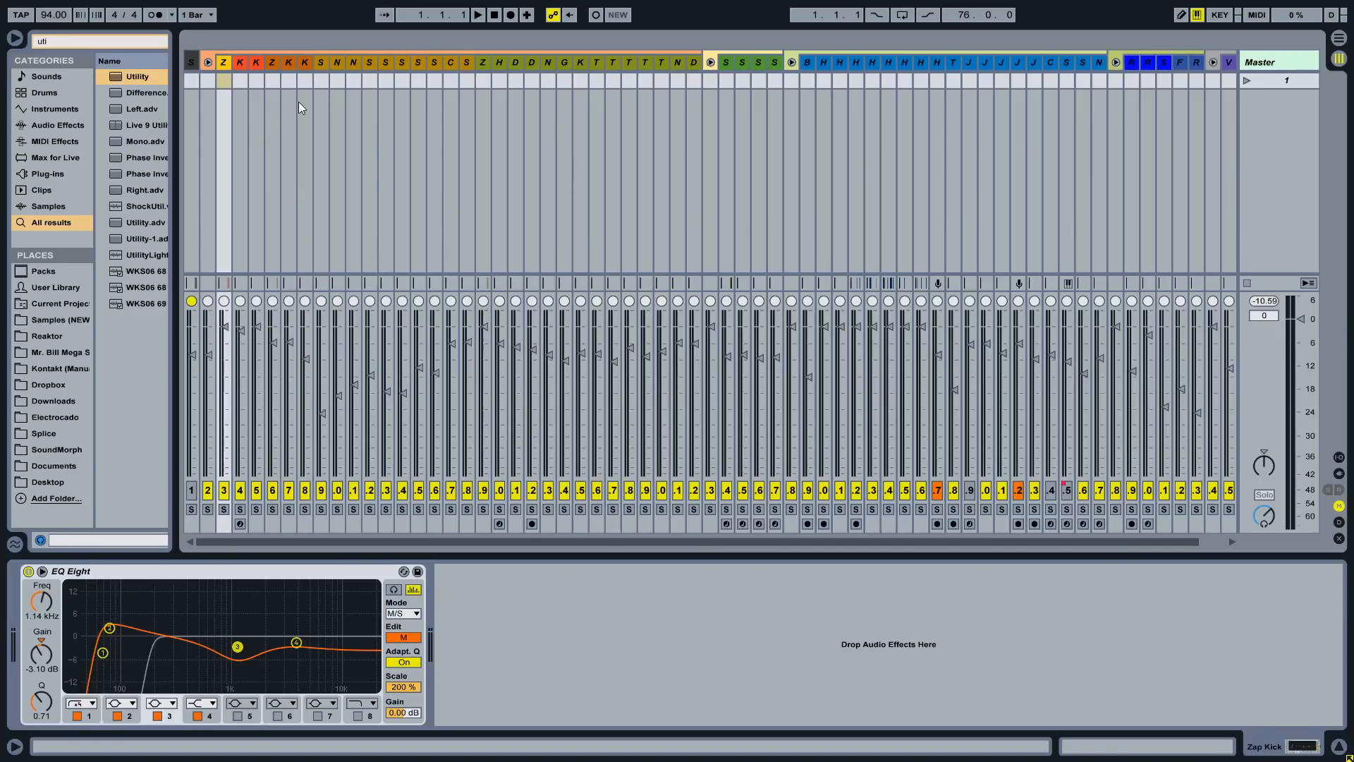
pyautogui.hotkey('ctrl', 'a')
pyautogui.moveTo(264, 62); pyautogui.dragTo(297, 68)
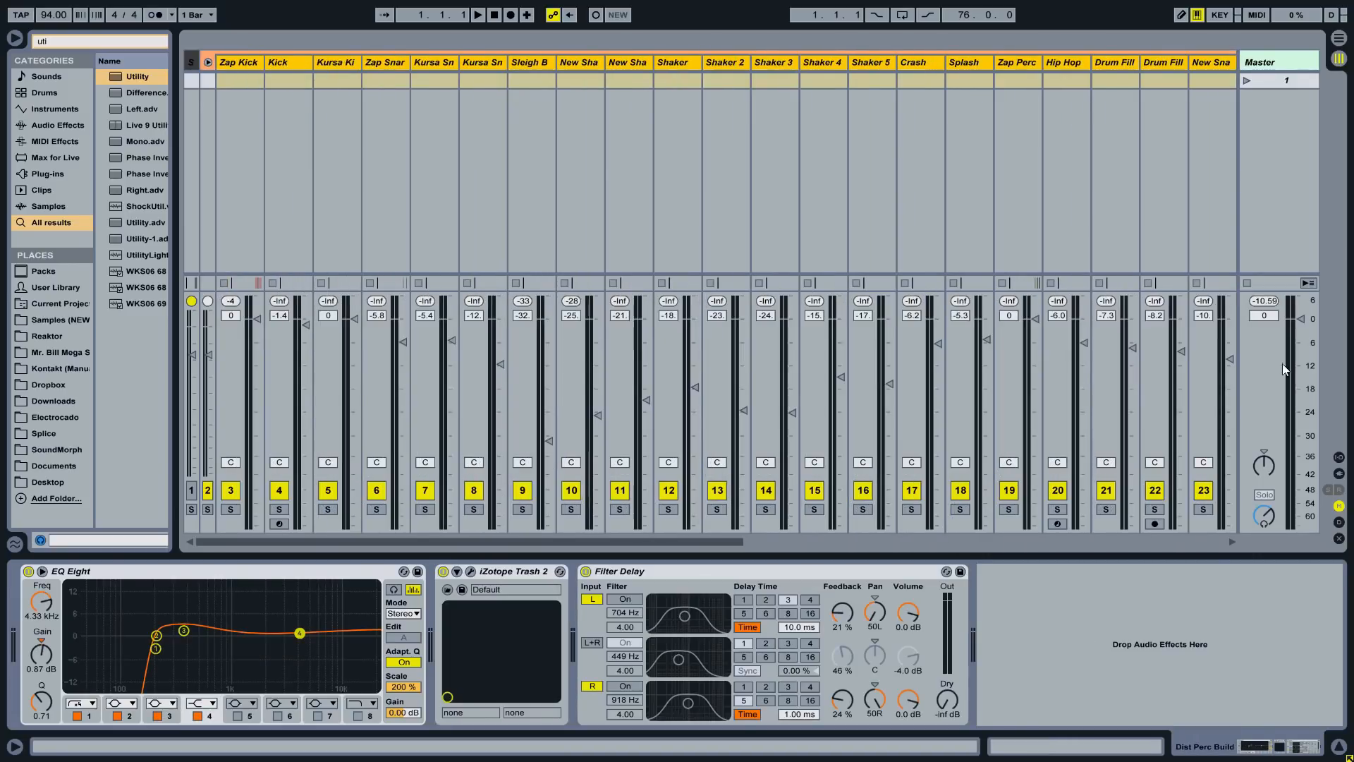
pyautogui.click(1340, 457)
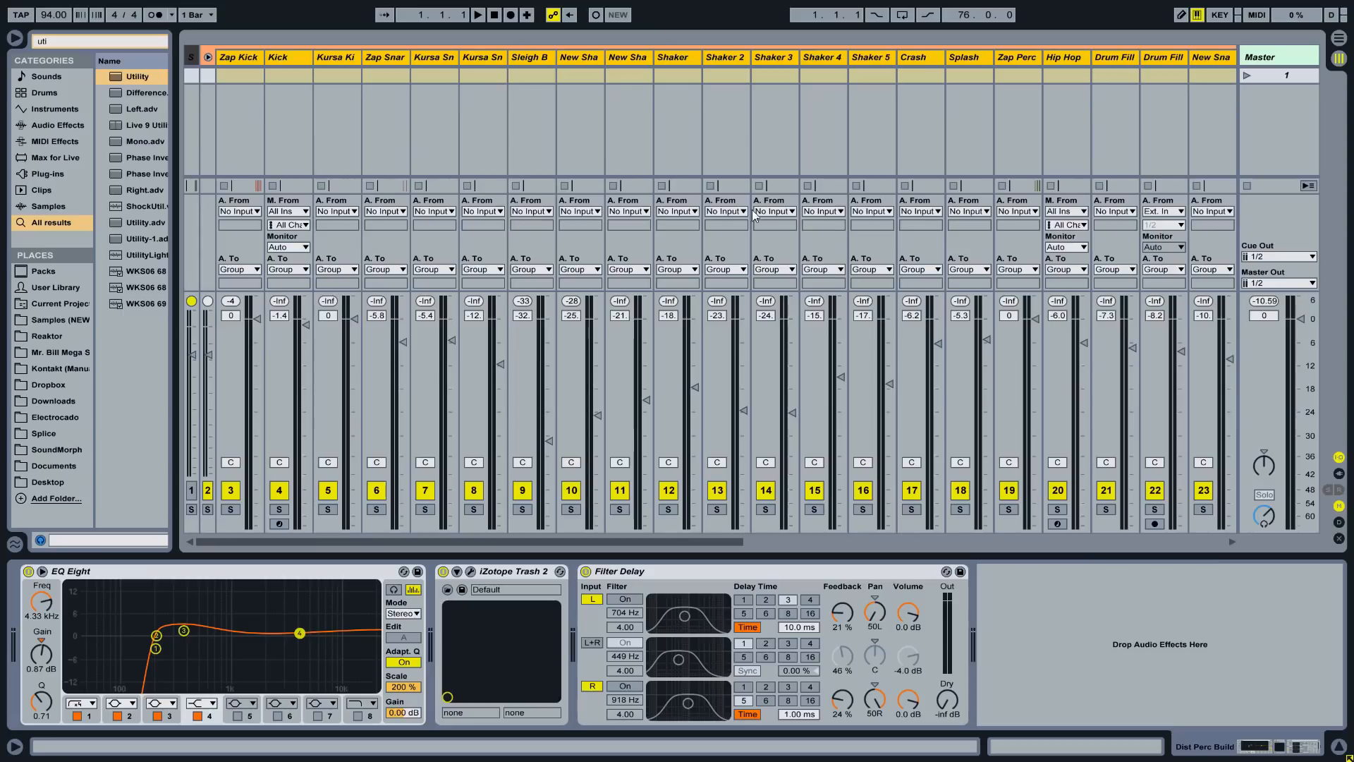
# - Set the Zap Perc and Drum Fills 2 inputs to No Input, then narrow the strips again
pyautogui.click(1019, 212)
pyautogui.click(1043, 711)
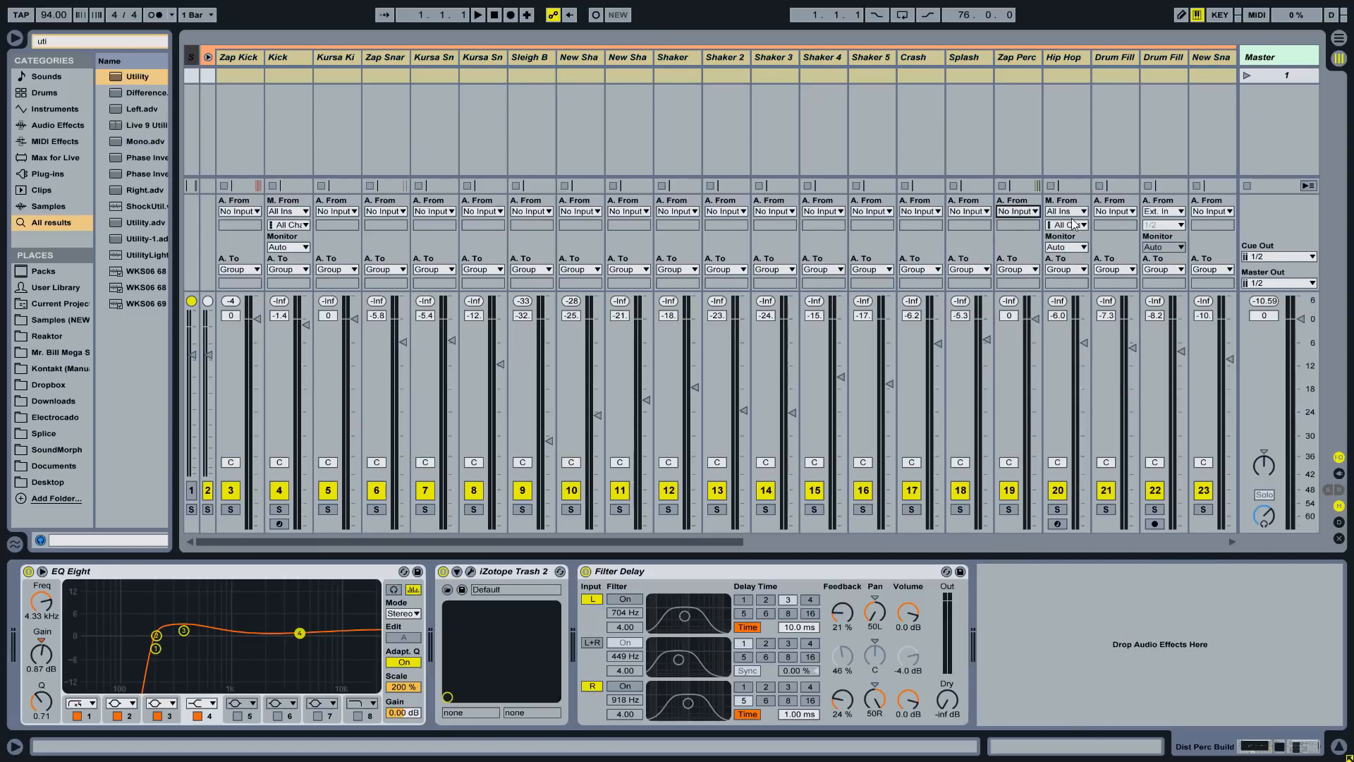
pyautogui.click(1165, 212)
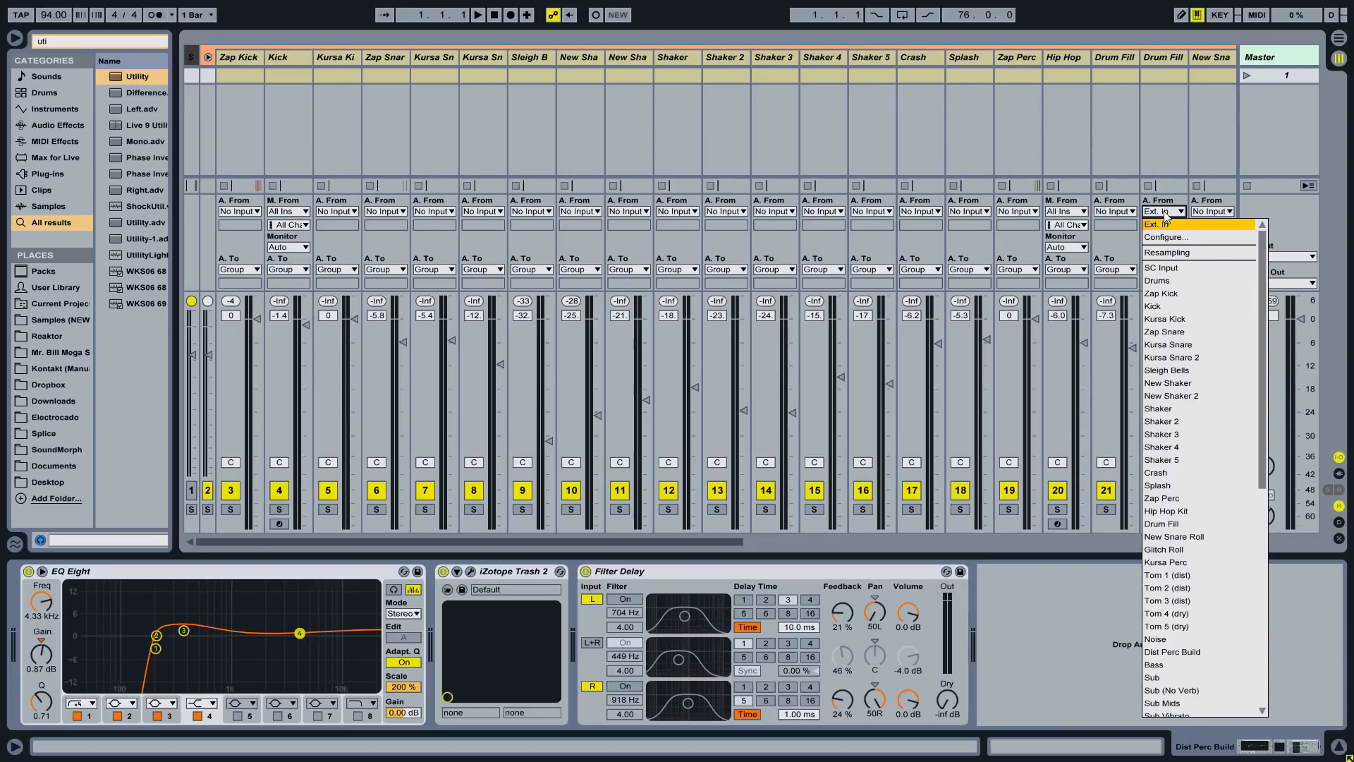
pyautogui.click(1171, 640)
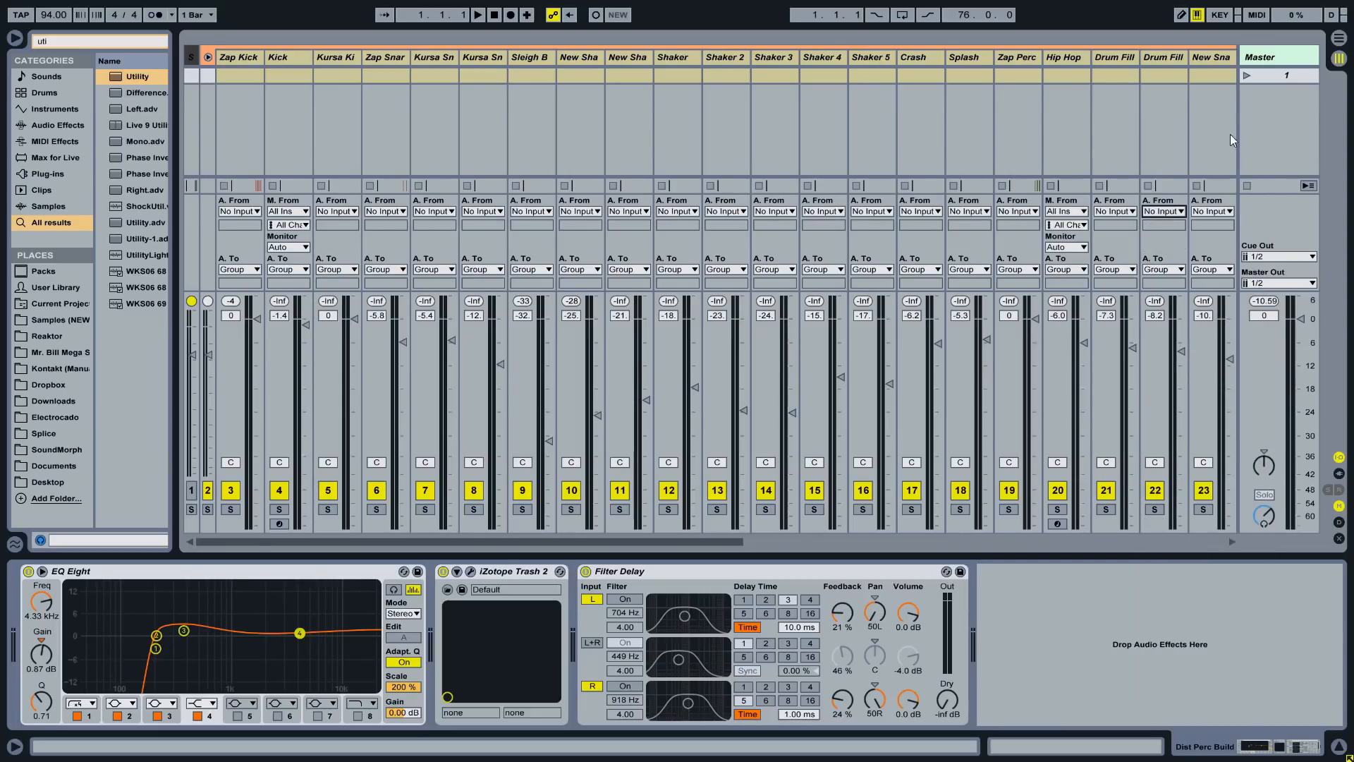
pyautogui.moveTo(720, 545); pyautogui.dragTo(976, 527)
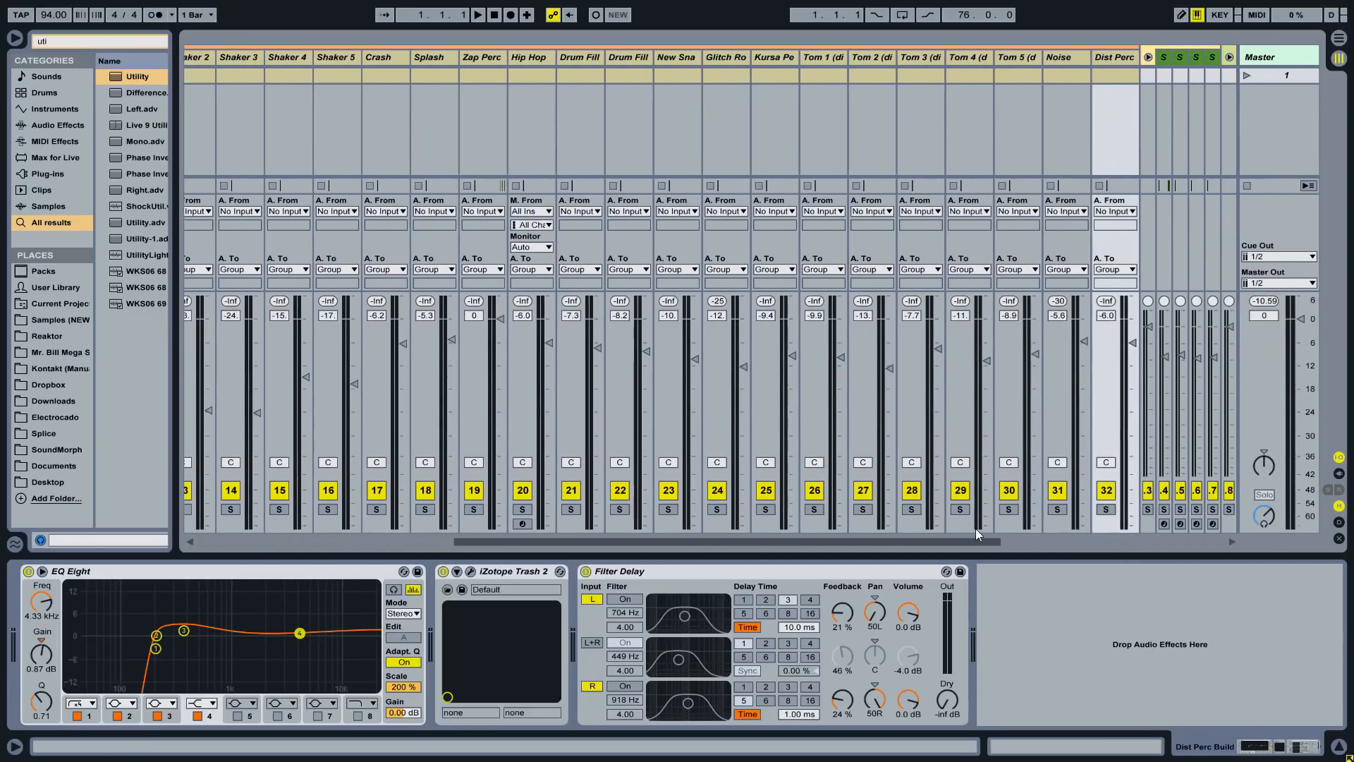
pyautogui.moveTo(1090, 58); pyautogui.dragTo(660, 58)
pyautogui.click(693, 58)
pyautogui.keyDown('shift'); pyautogui.click(742, 57); pyautogui.keyUp('shift')
# - Set the input of the Brass 1 through New Chords tracks to No Input
pyautogui.click(776, 59)
pyautogui.keyDown('shift'); pyautogui.click(1067, 58); pyautogui.keyUp('shift')
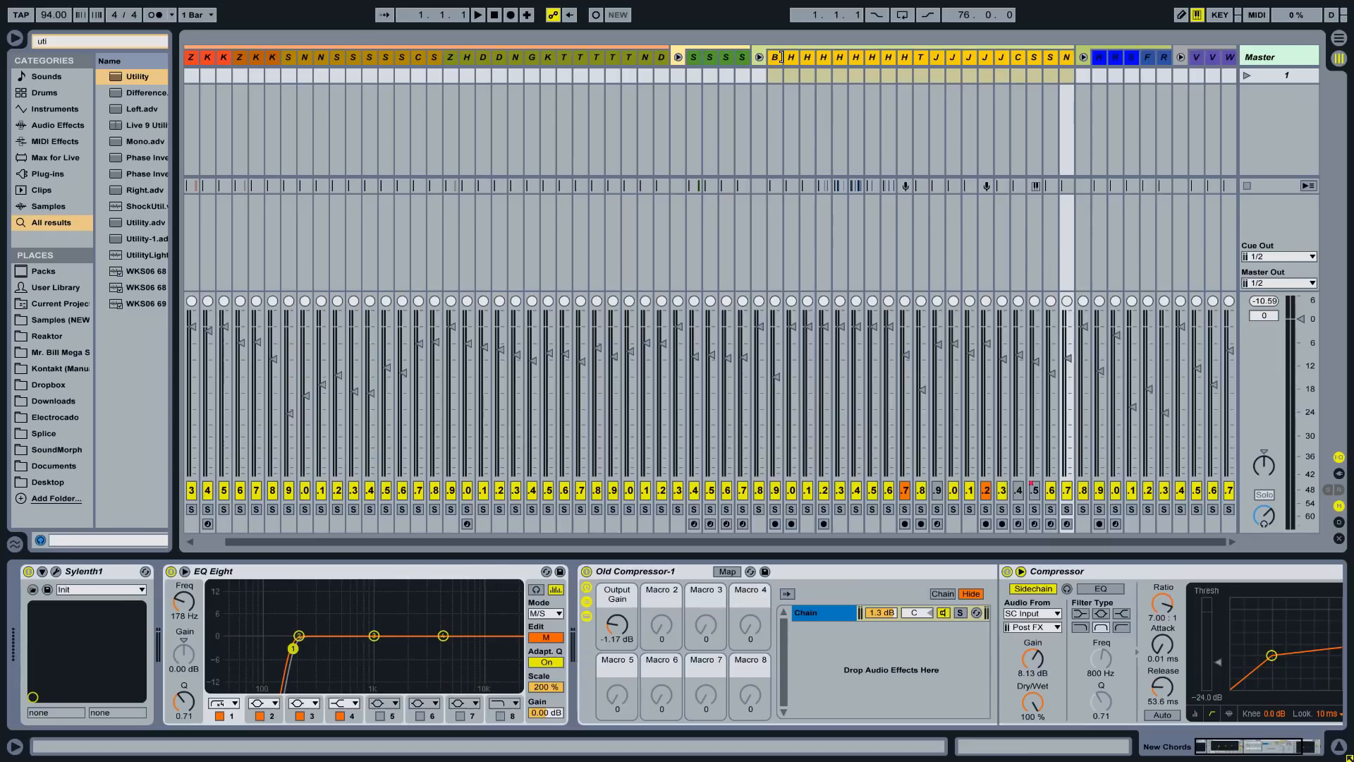
pyautogui.moveTo(782, 57); pyautogui.dragTo(815, 55)
pyautogui.click(791, 213)
pyautogui.click(791, 212)
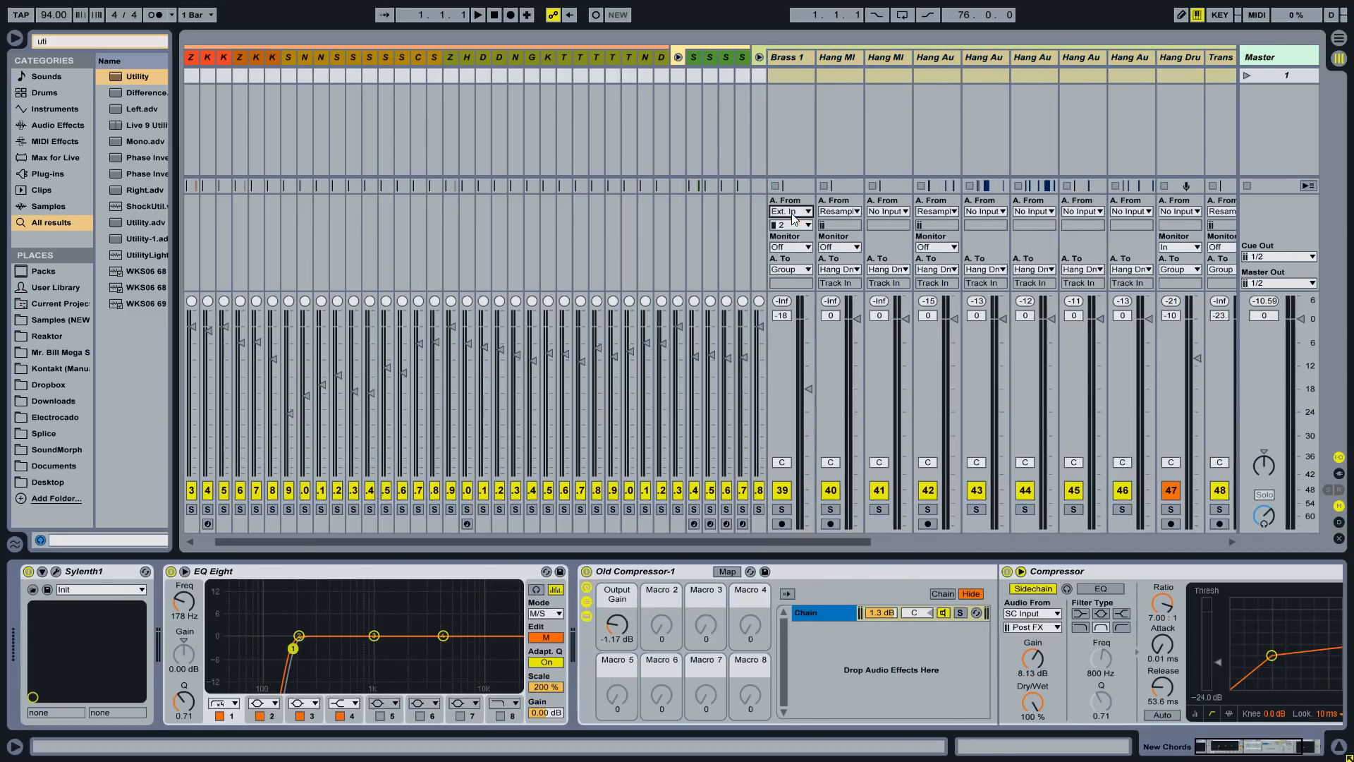
pyautogui.click(789, 213)
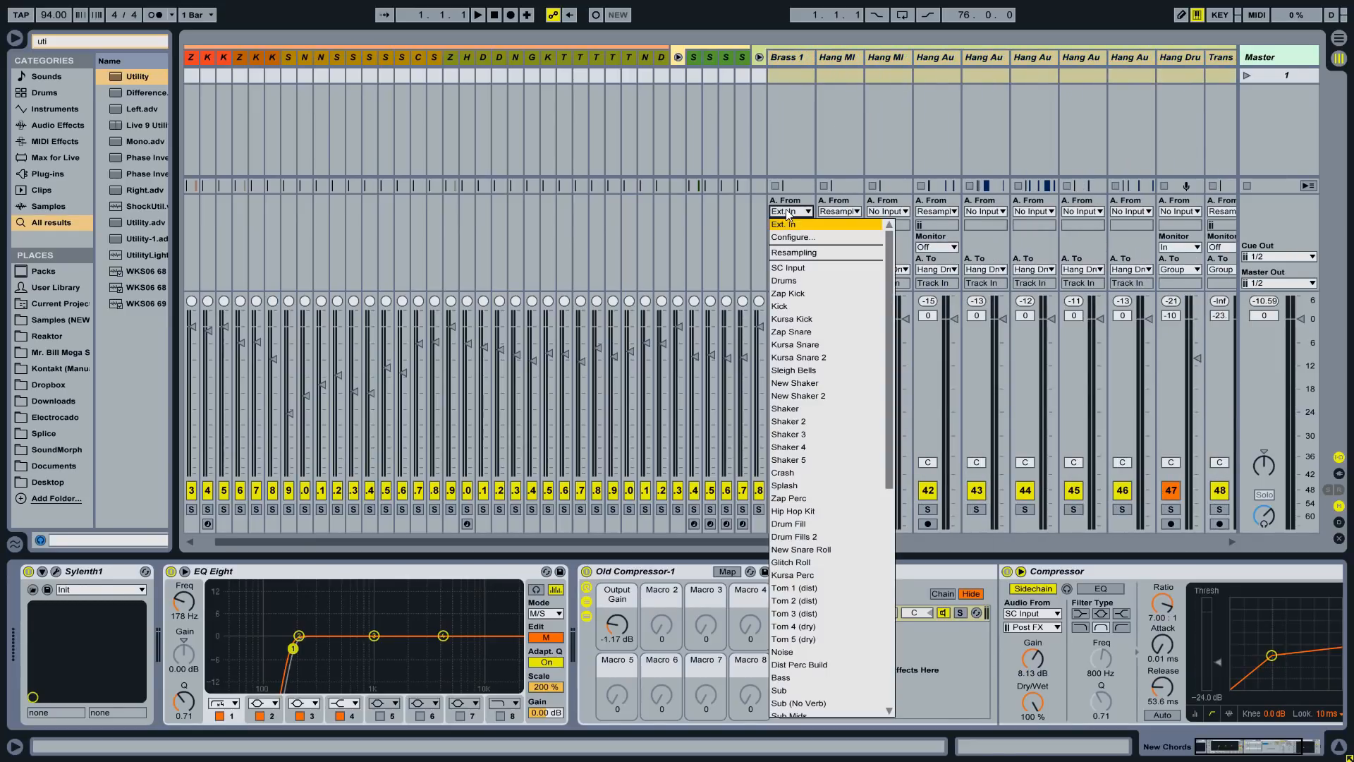
pyautogui.write('no')
pyautogui.press('Return')
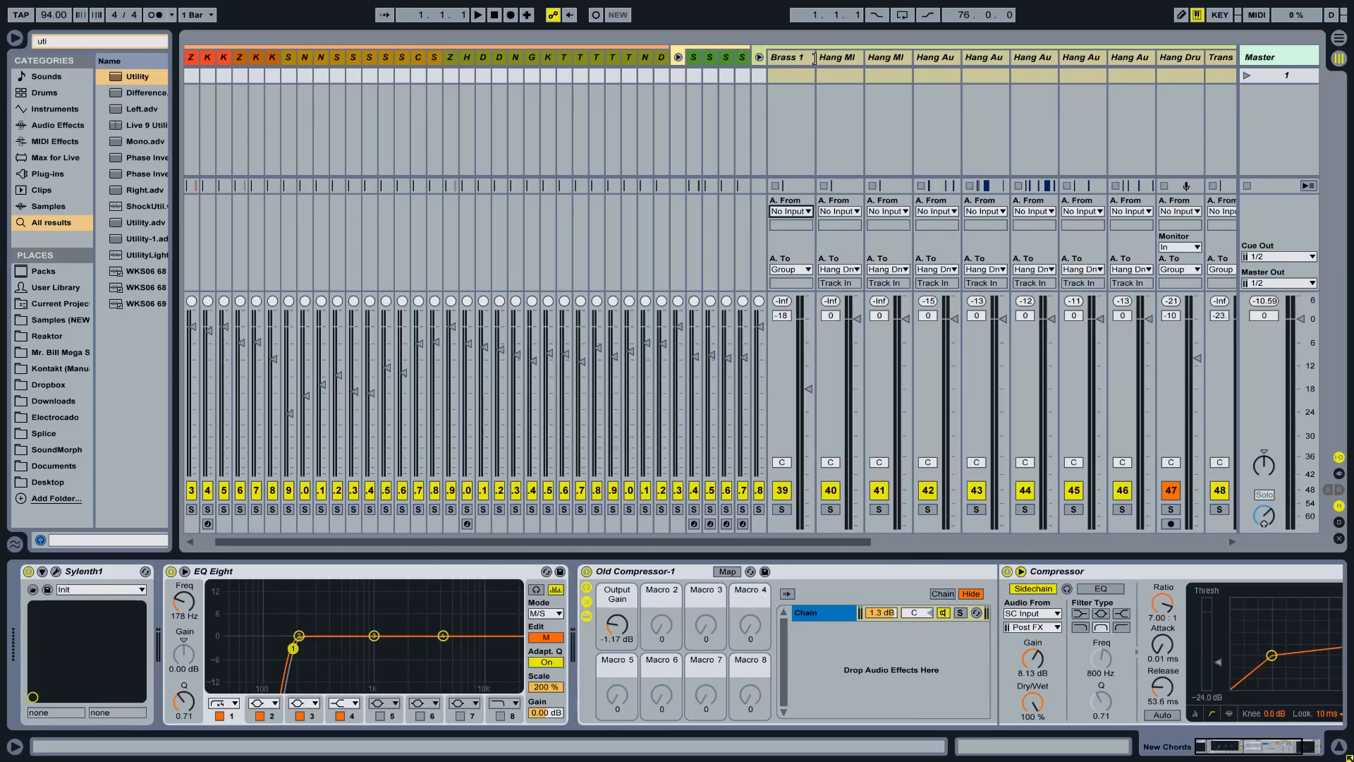
pyautogui.moveTo(815, 58); pyautogui.dragTo(781, 60)
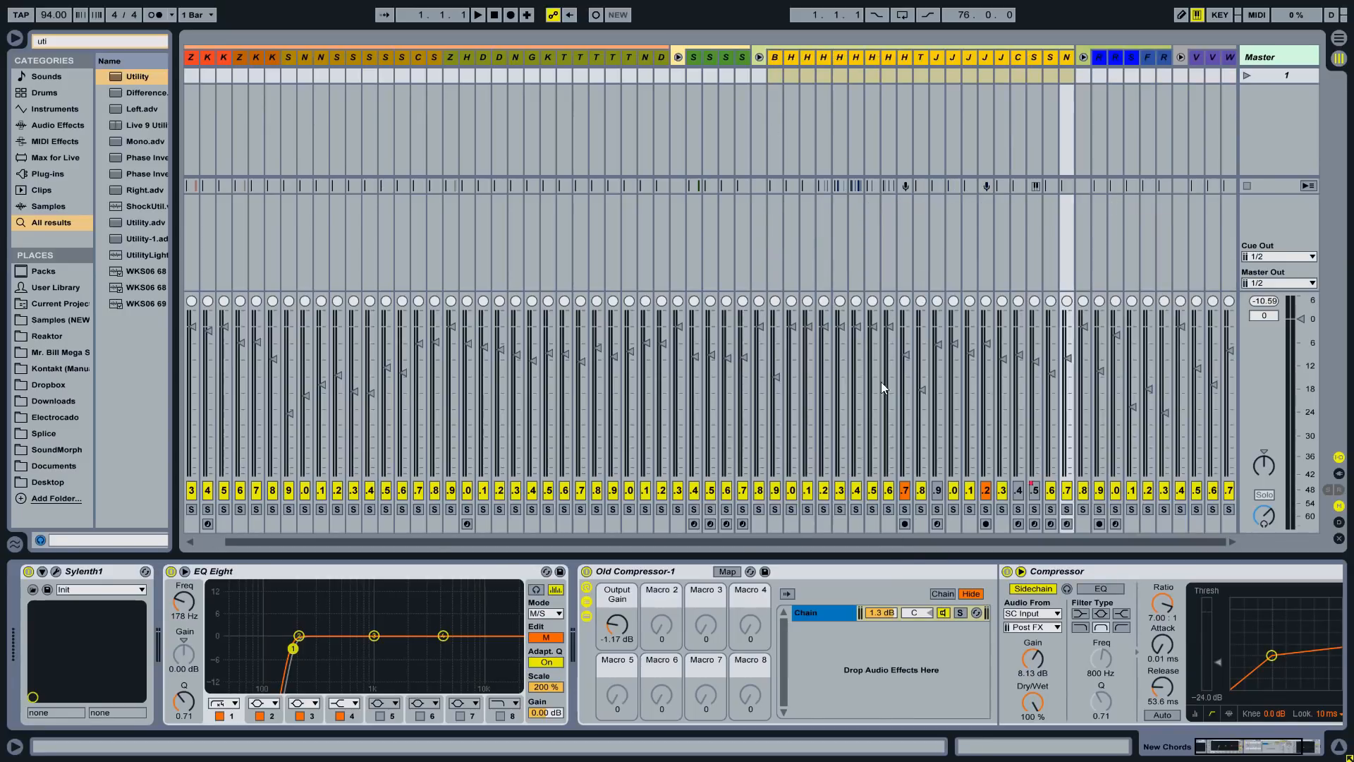
# - Set the Riser track's input to No Input
pyautogui.click(1099, 58)
pyautogui.keyDown('shift'); pyautogui.click(1163, 58); pyautogui.keyUp('shift')
pyautogui.moveTo(1106, 57); pyautogui.dragTo(1136, 57)
pyautogui.moveTo(1044, 539); pyautogui.dragTo(1167, 537)
pyautogui.click(971, 211)
pyautogui.press('m')
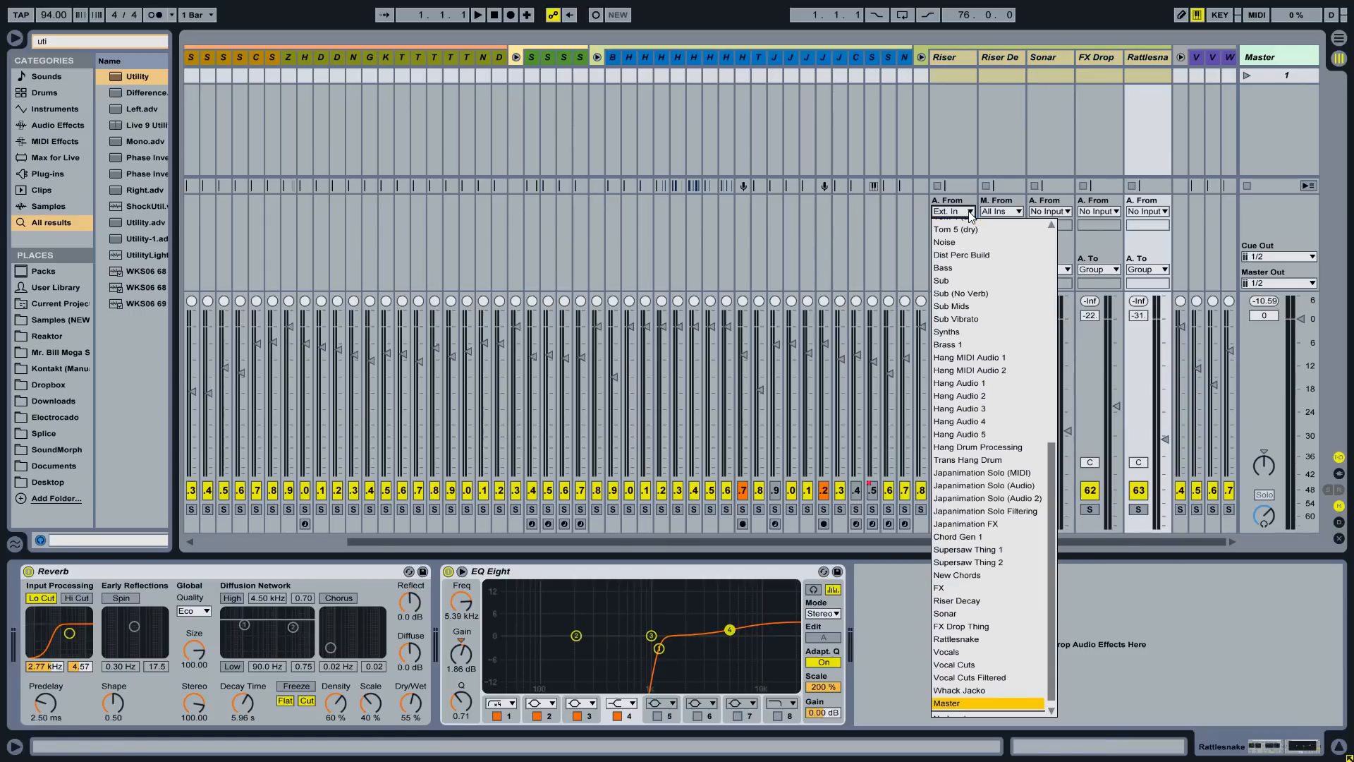
pyautogui.click(966, 211)
pyautogui.click(964, 211)
pyautogui.write('no')
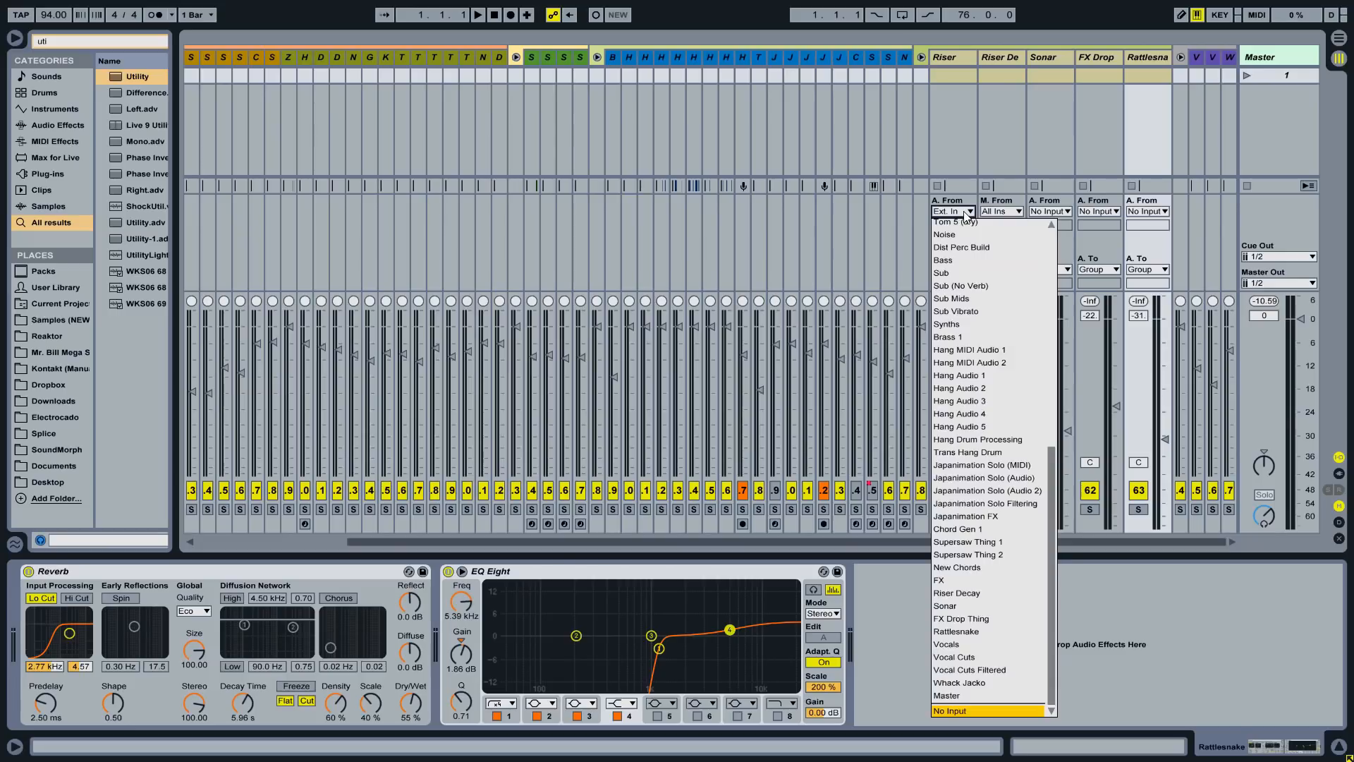
pyautogui.press('Return')
pyautogui.moveTo(977, 57); pyautogui.dragTo(932, 58)
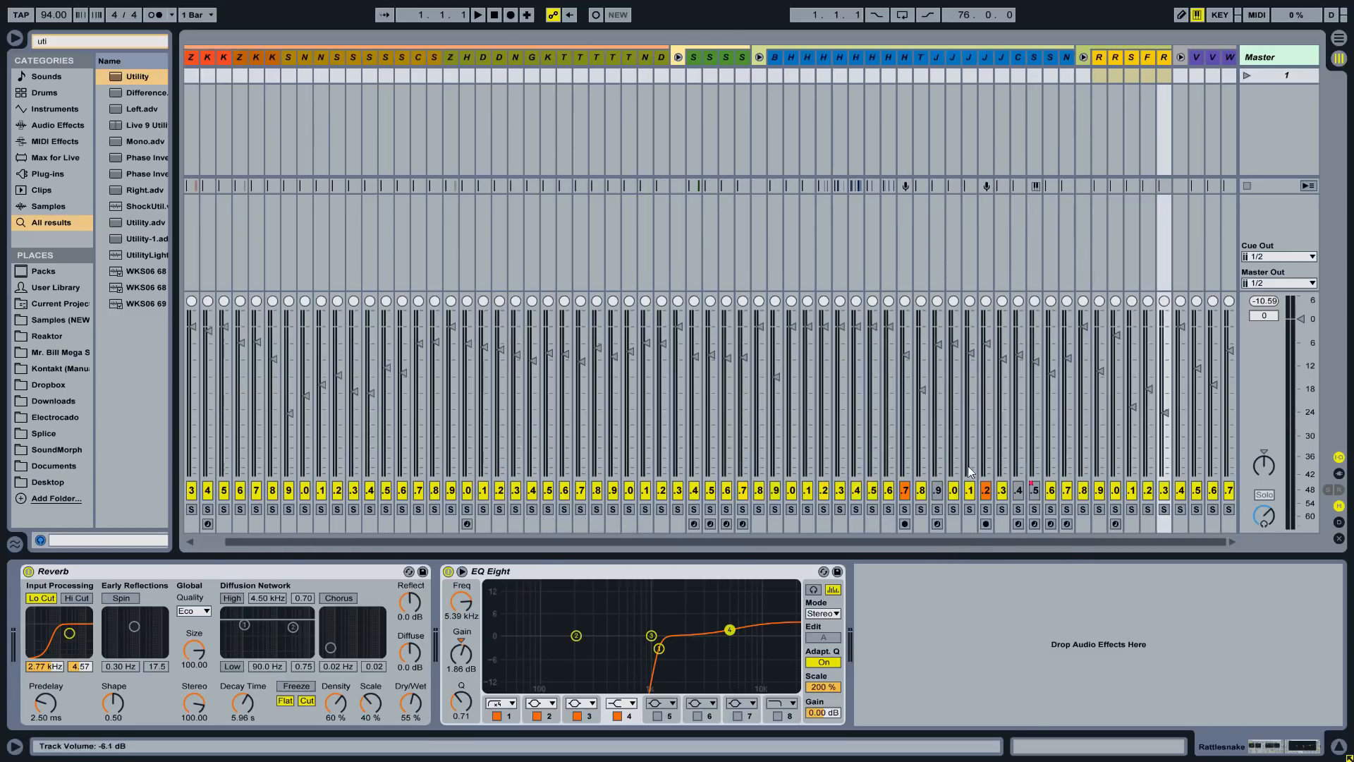
# - Check the routing of the Vocal Cuts to Whack Jacko tracks, then return to Arrangement View
pyautogui.click(1197, 58)
pyautogui.keyDown('shift'); pyautogui.click(1230, 58); pyautogui.keyUp('shift')
pyautogui.moveTo(1222, 57); pyautogui.dragTo(1281, 58)
pyautogui.moveTo(1030, 540); pyautogui.dragTo(1271, 442)
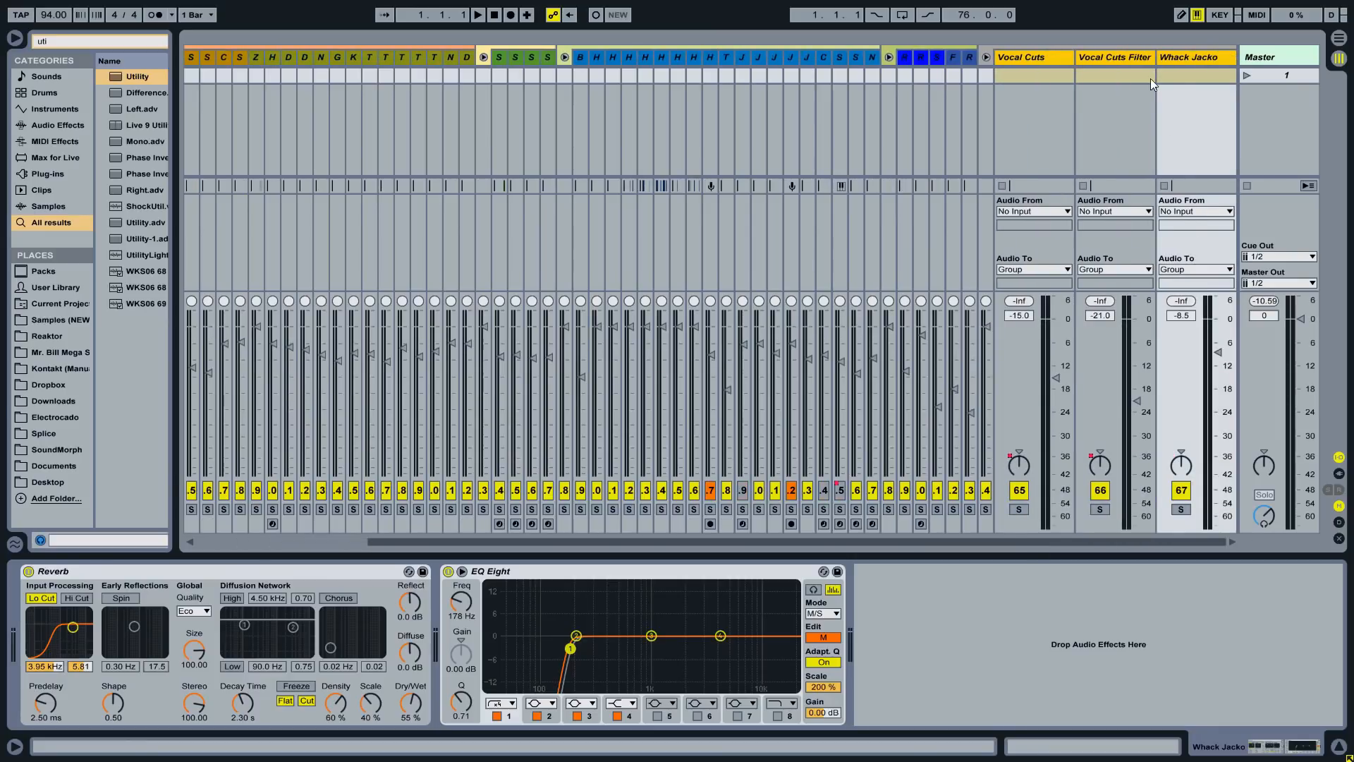
pyautogui.moveTo(1154, 60); pyautogui.dragTo(991, 58)
pyautogui.click(617, 74)
pyautogui.press('Tab')
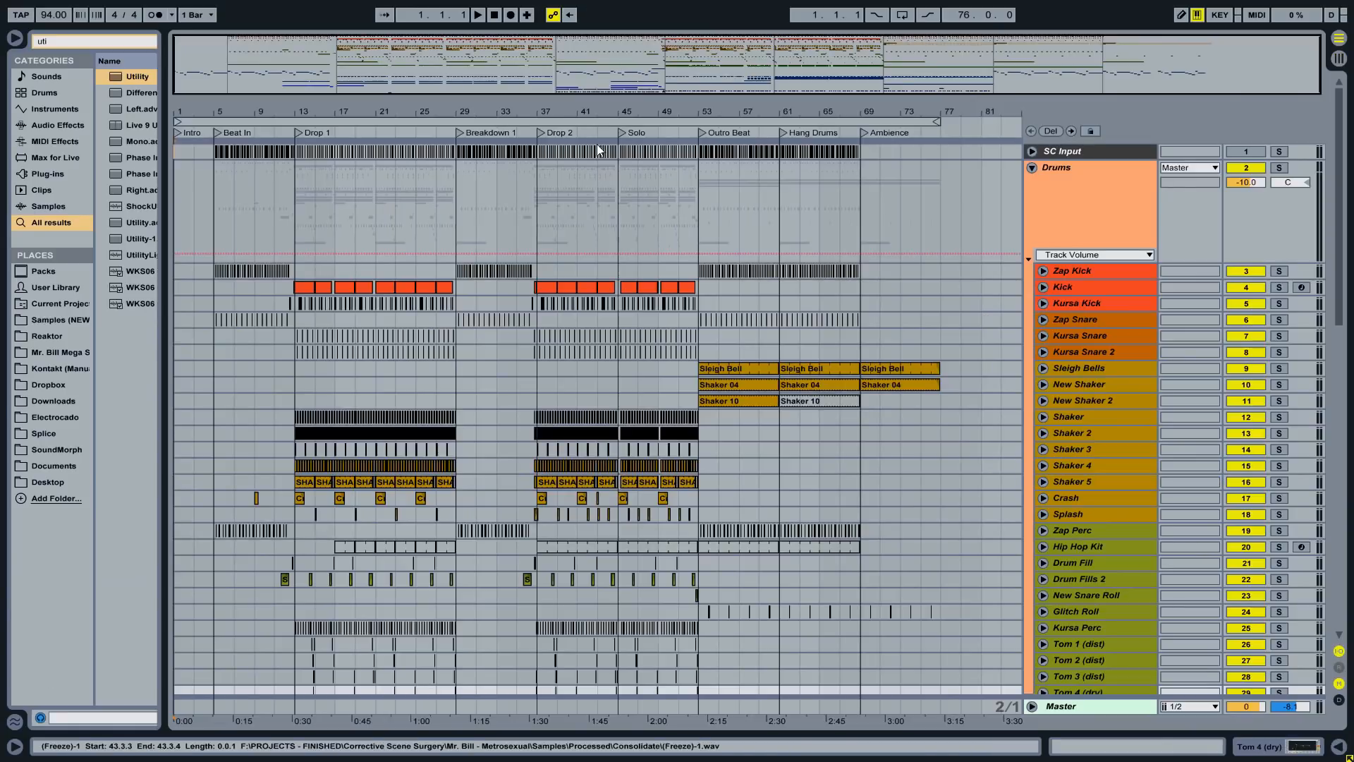
# - Following the Master and Cue levels guideline, set the Master track level to 0 dB
pyautogui.hotkey('alt', 'Tab')
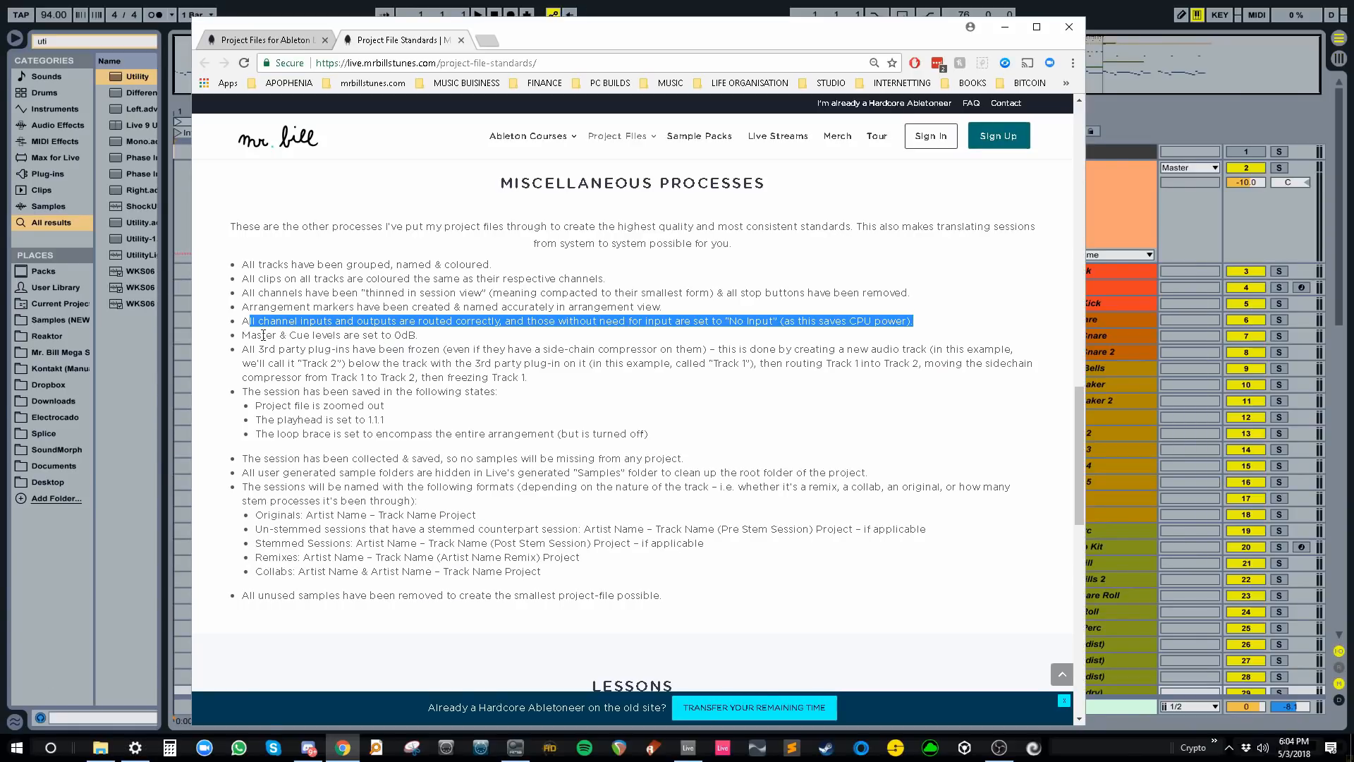
pyautogui.moveTo(258, 336); pyautogui.dragTo(428, 341)
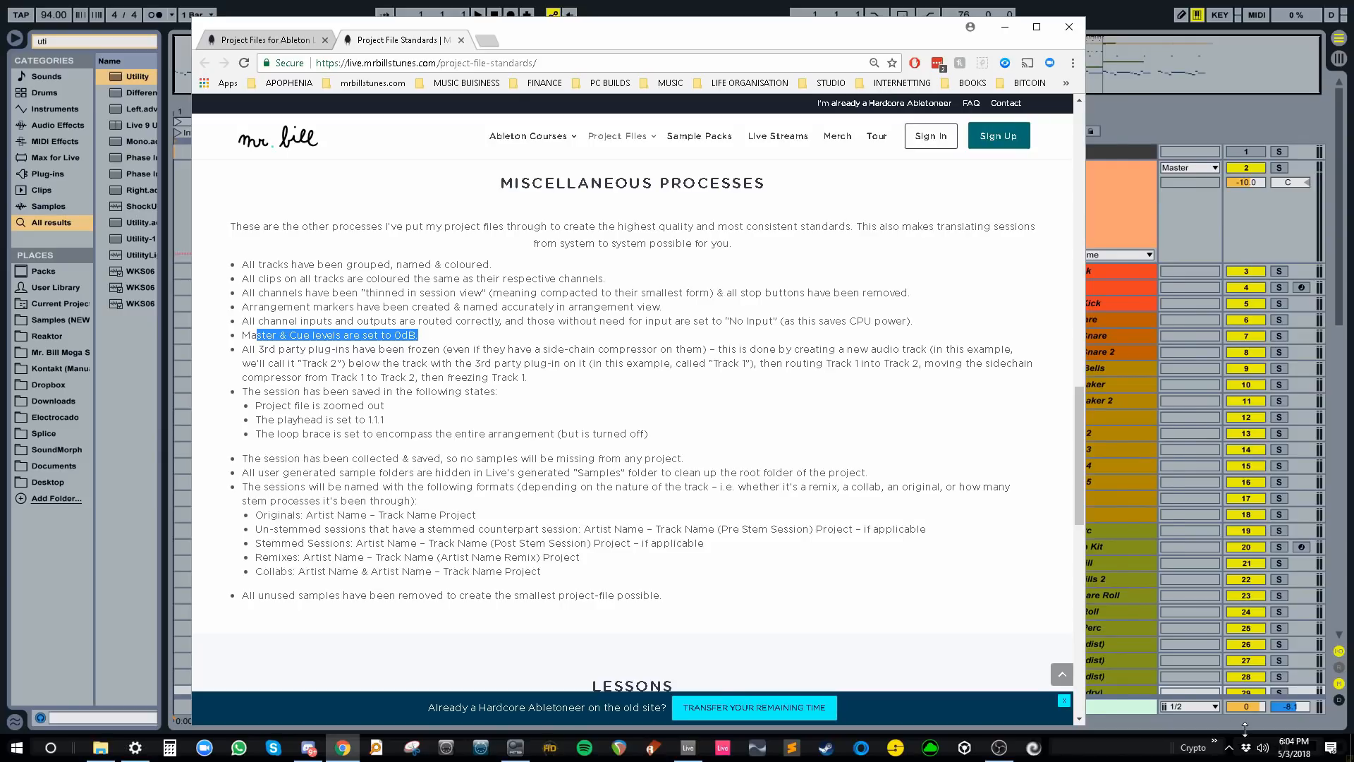
pyautogui.hotkey('alt', 'Tab')
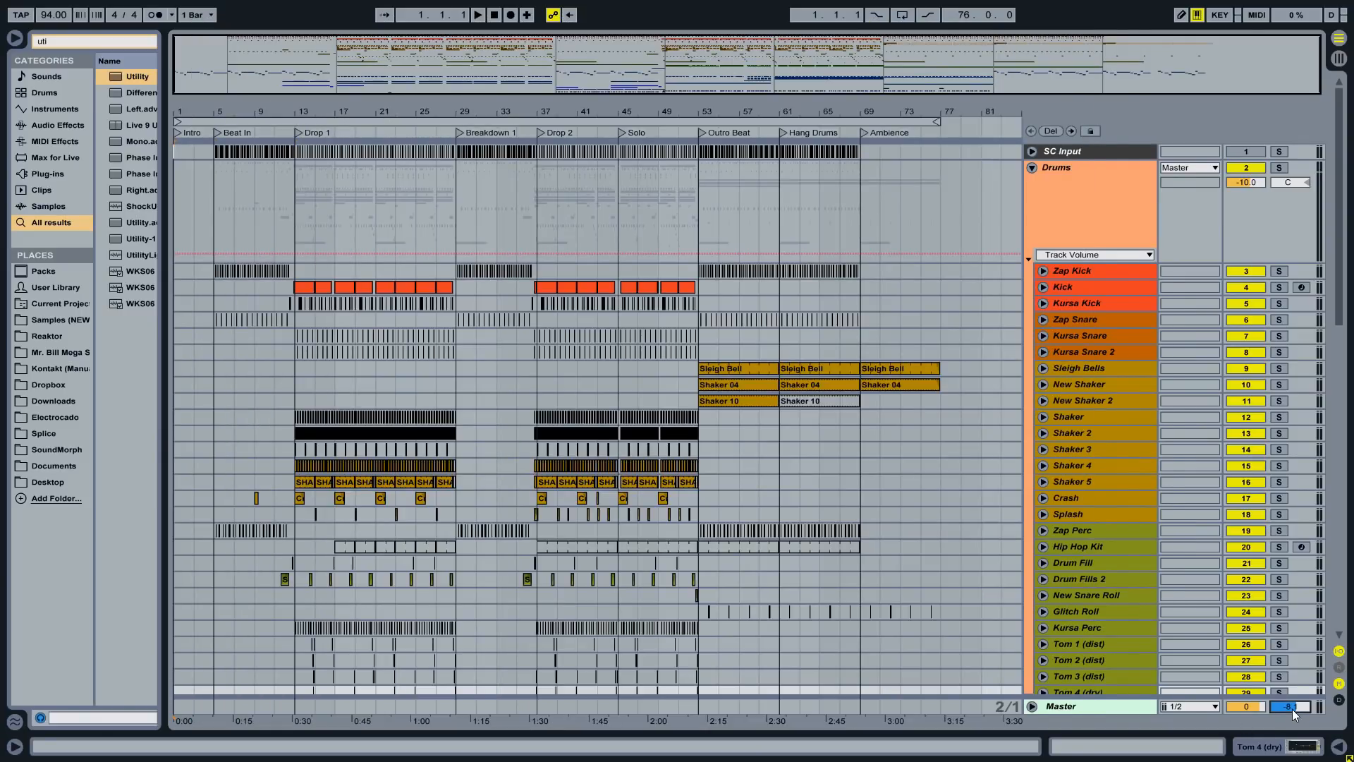
pyautogui.write('0')
pyautogui.press('Return')
# - Highlight the guideline about freezing all third-party plug-ins, then return to Ableton
pyautogui.hotkey('alt', 'Tab')
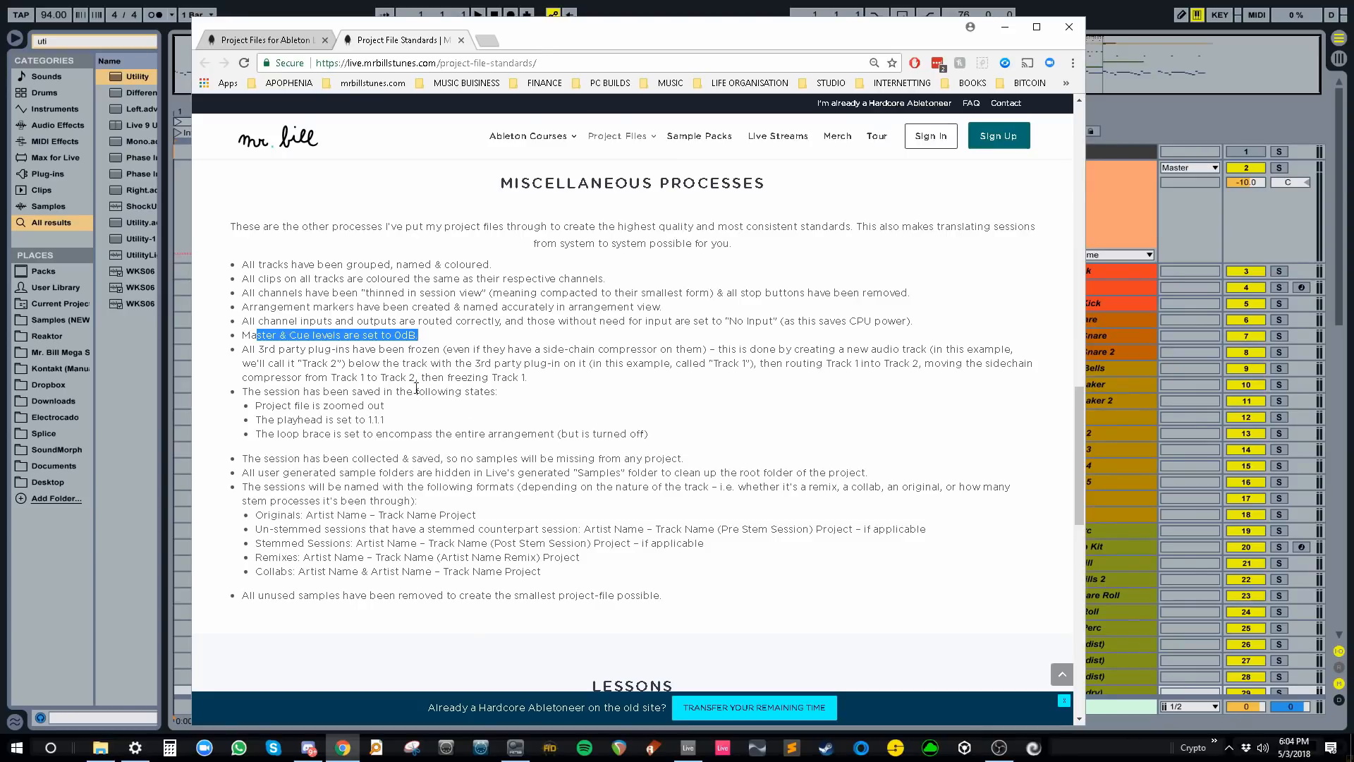
pyautogui.moveTo(243, 349); pyautogui.dragTo(794, 349)
pyautogui.hotkey('alt', 'Tab')
# - Freeze the Kick track
pyautogui.click(1078, 273)
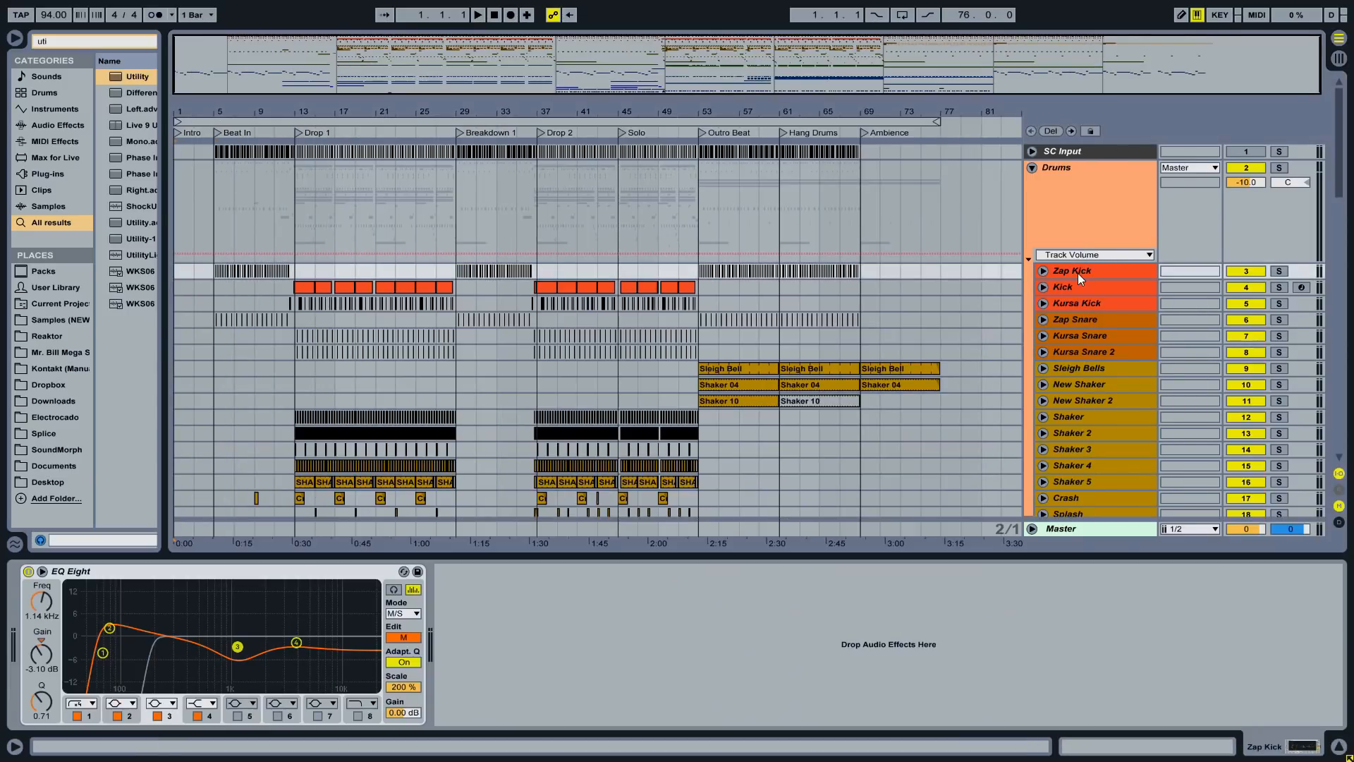
pyautogui.click(1077, 287)
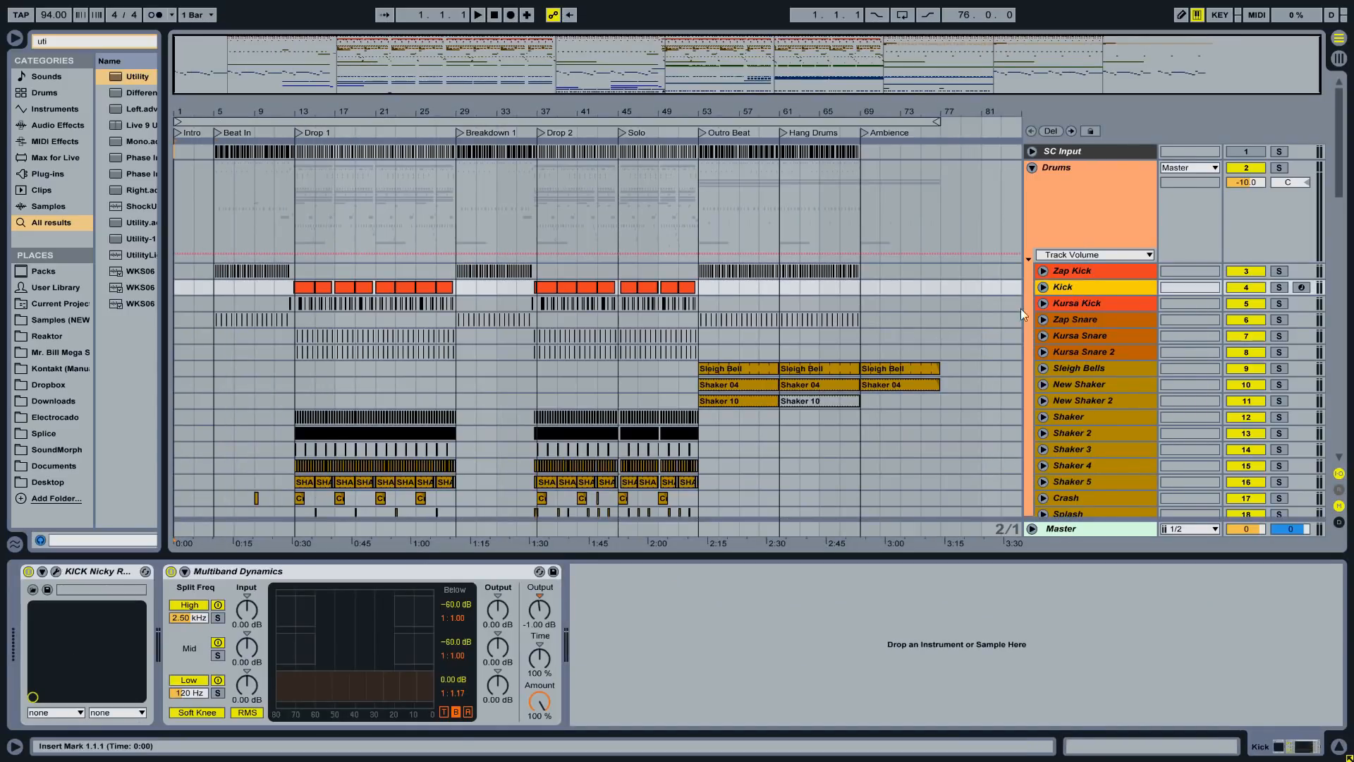
pyautogui.rightClick(1062, 287)
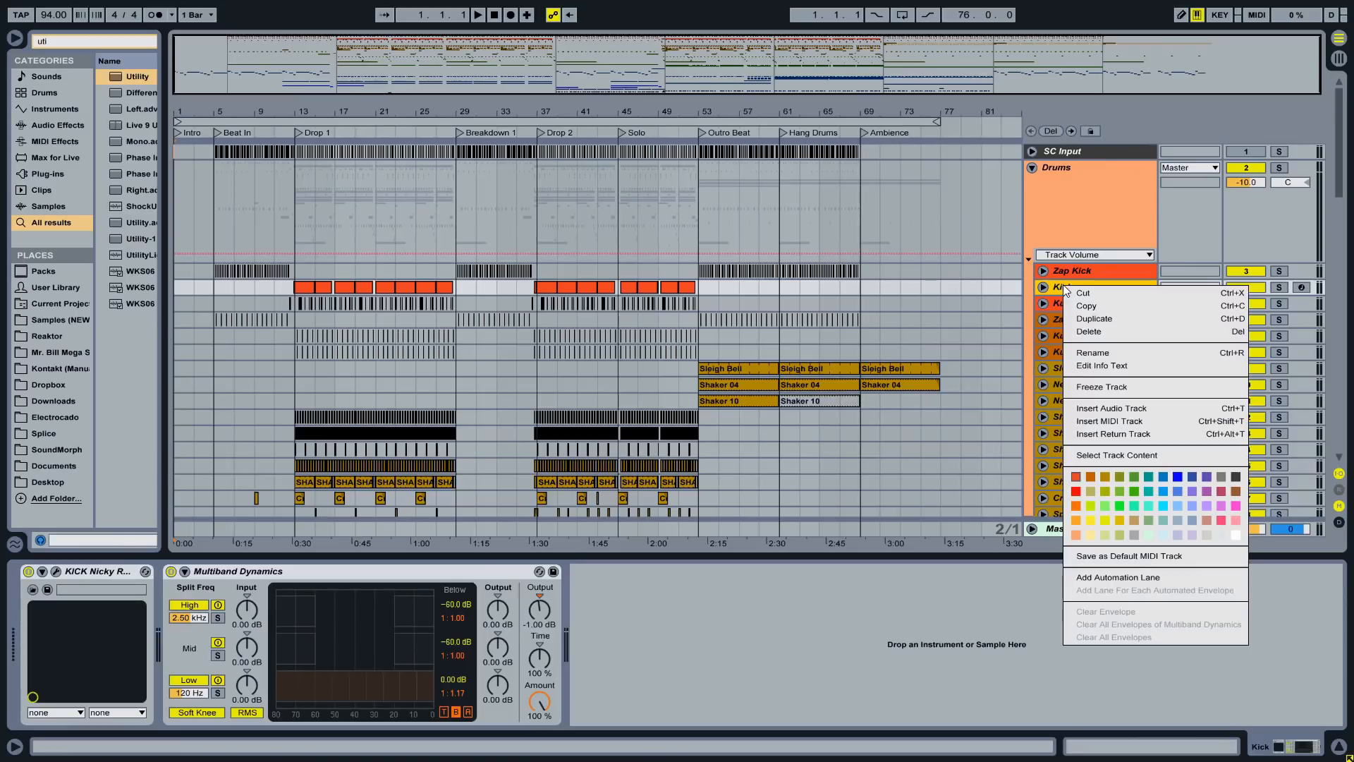
pyautogui.click(1101, 386)
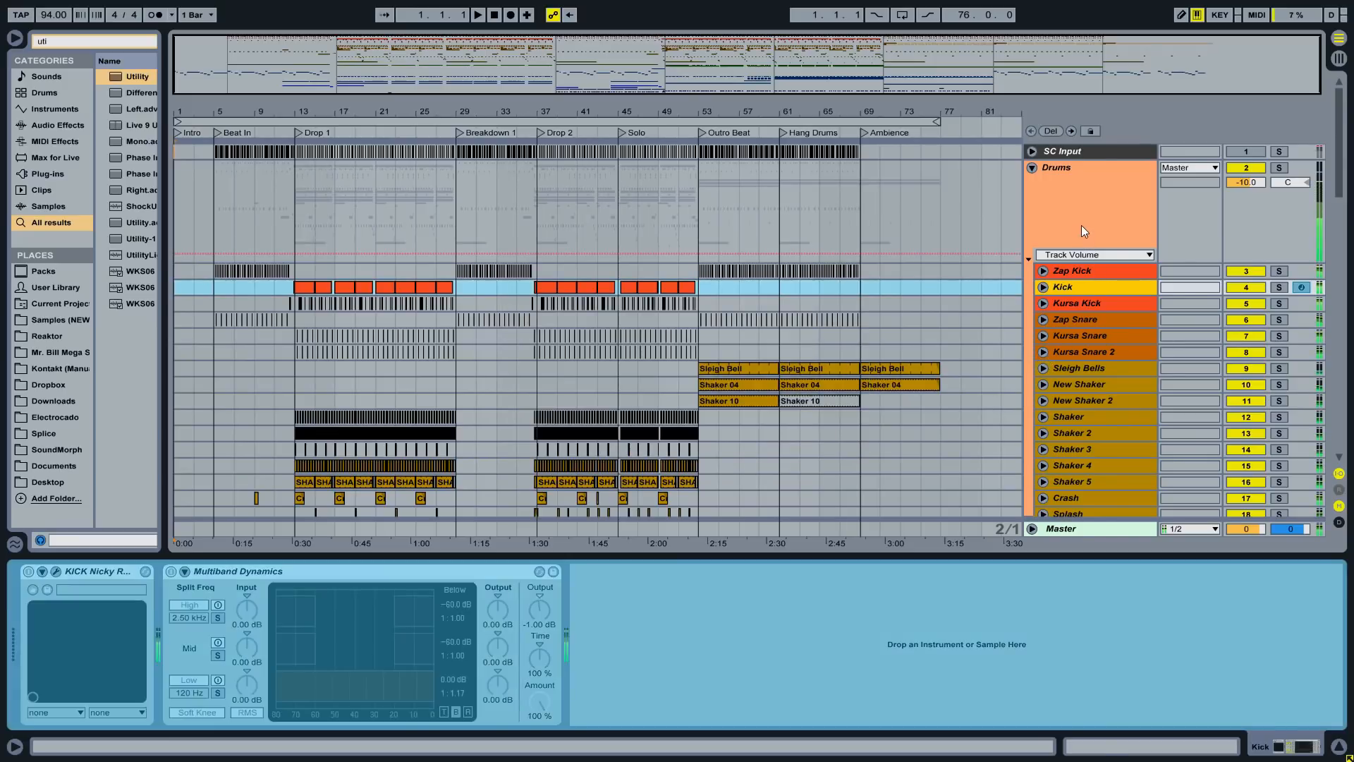
# - Check the devices on the drum tracks and freeze the Sleigh Bells track
pyautogui.click(1081, 226)
pyautogui.click(1075, 304)
pyautogui.click(1077, 317)
pyautogui.click(1079, 336)
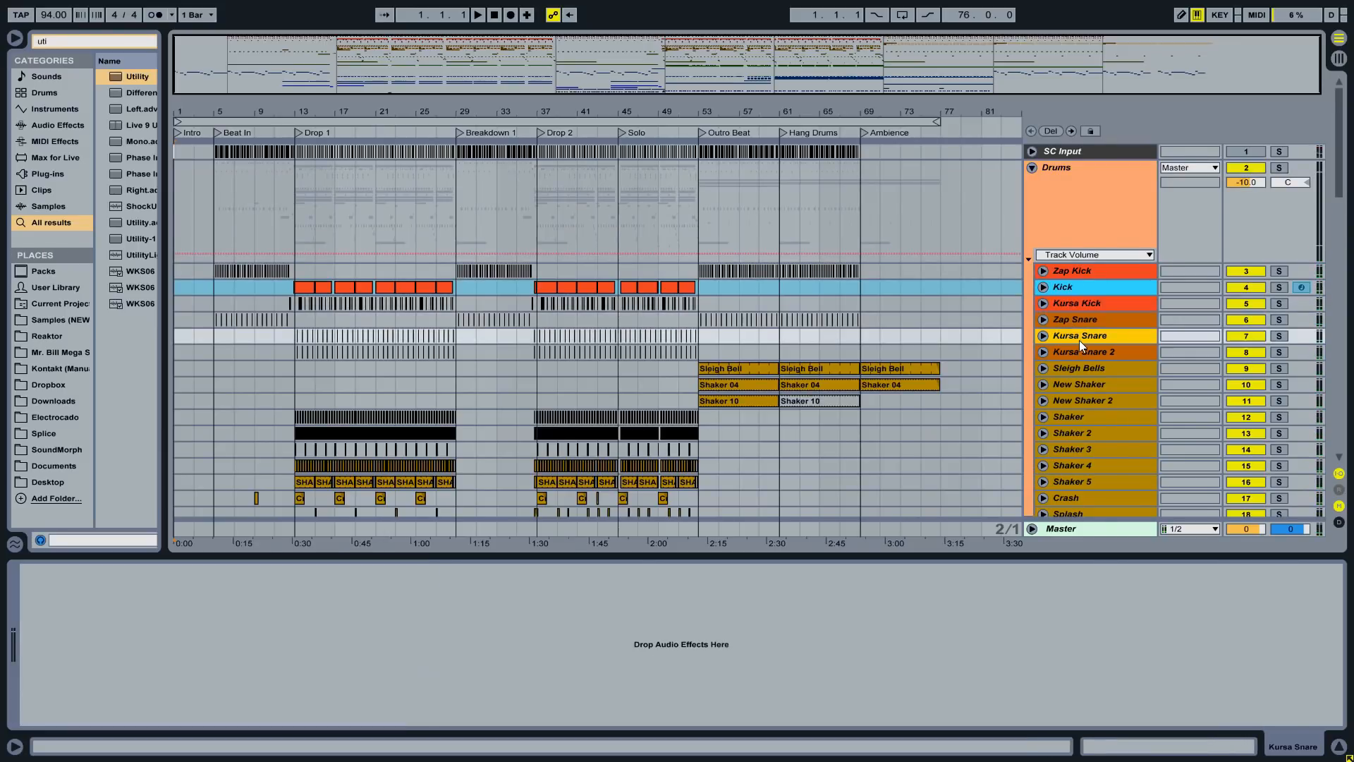
pyautogui.scroll(-3, 1082, 314)
pyautogui.click(1082, 288)
pyautogui.click(1087, 296)
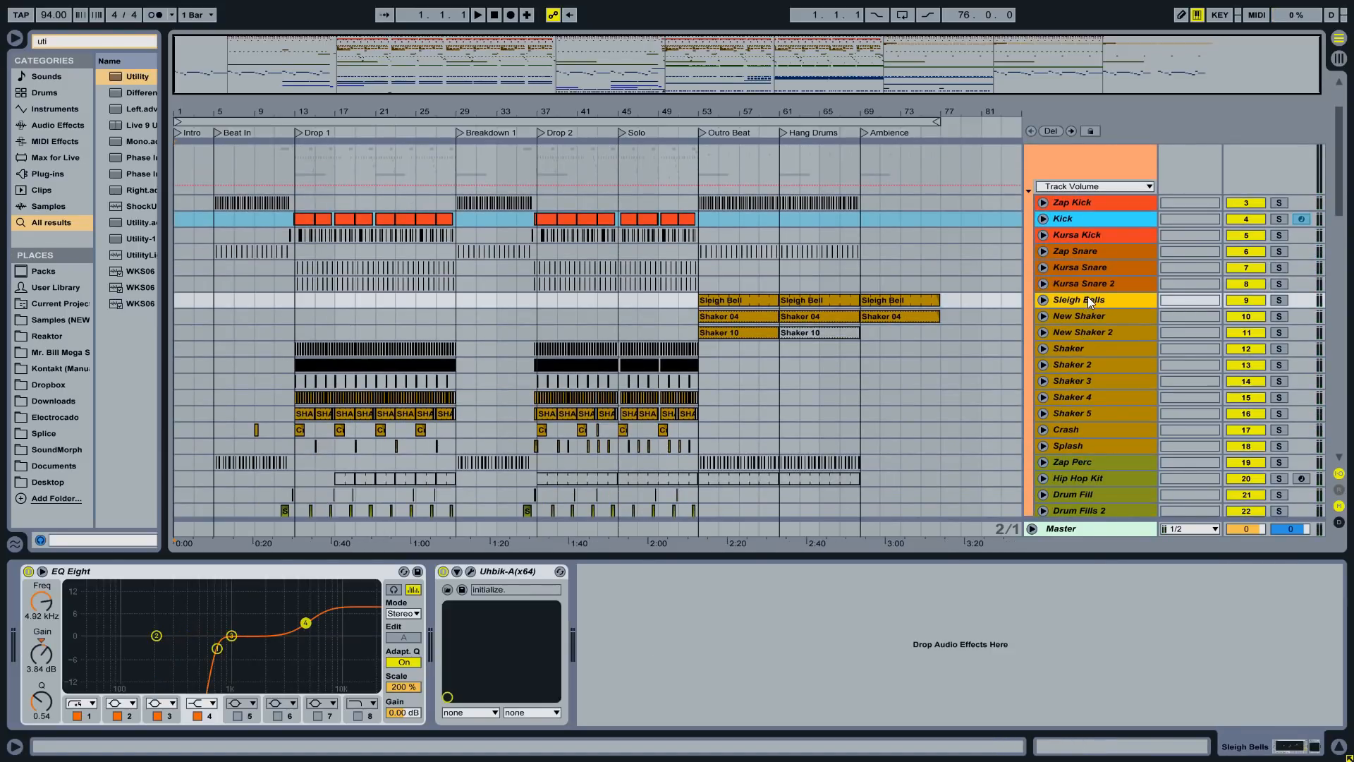
pyautogui.rightClick(1089, 298)
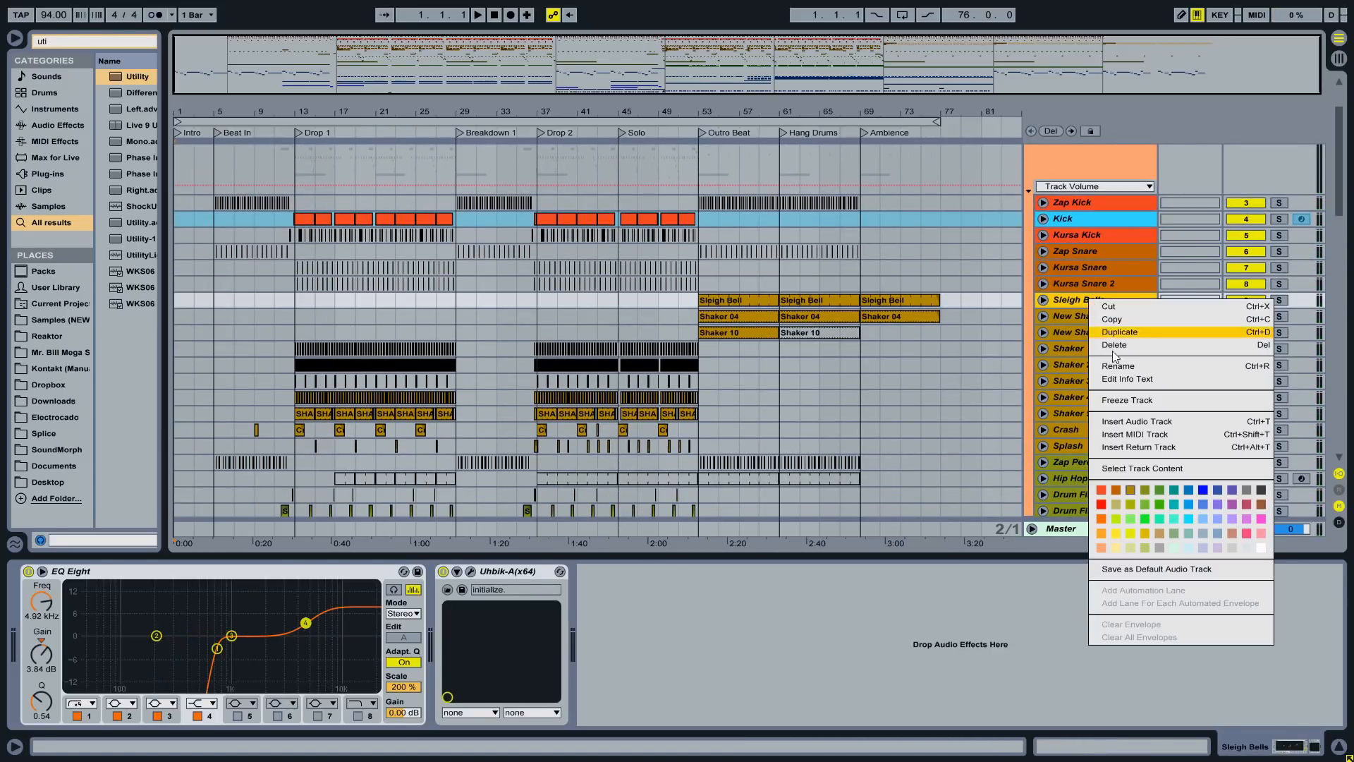
pyautogui.click(1124, 405)
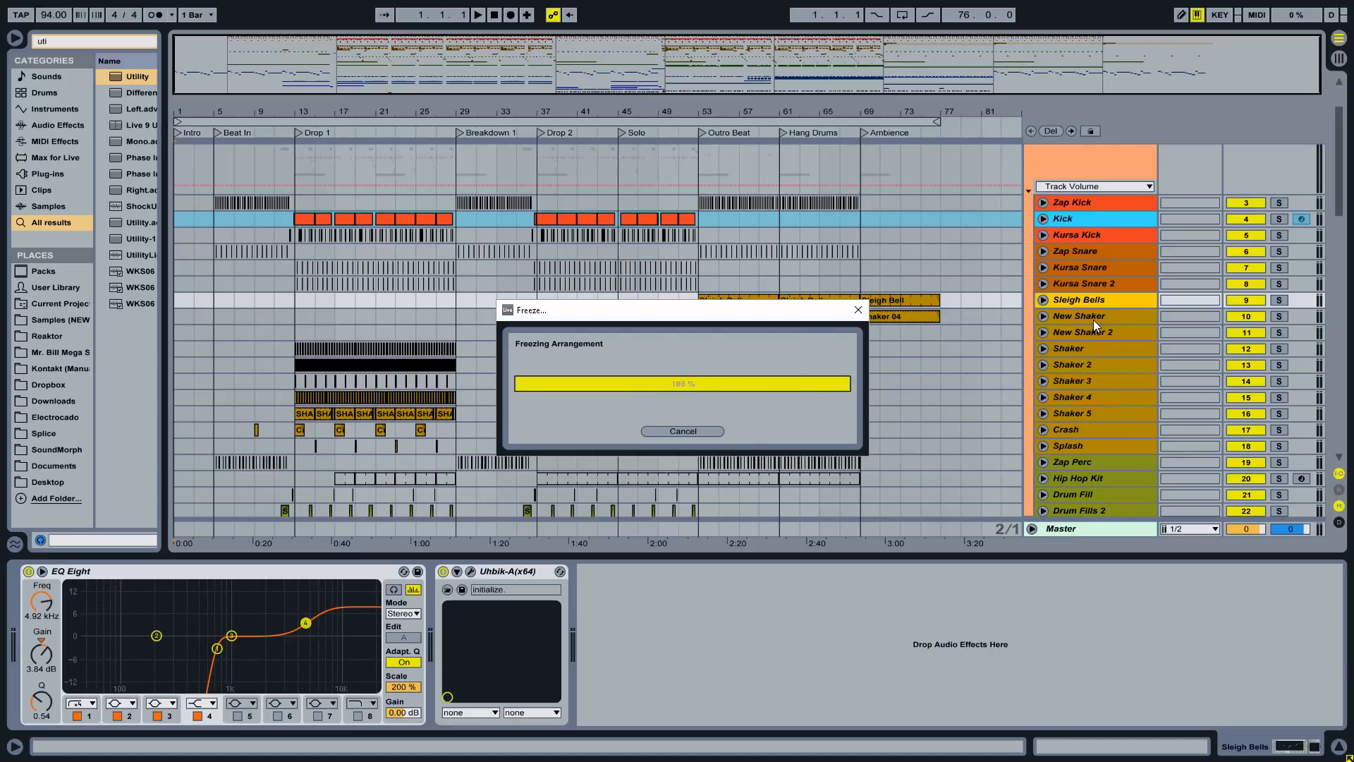
# - Freeze the Glitch Roll track, which carries the Uhbik-A plug-in
pyautogui.press('Down')
pyautogui.press('Down')
pyautogui.press('Down')
pyautogui.press('Down')
pyautogui.press('Down')
pyautogui.press('Down')
pyautogui.press('Down')
pyautogui.press('Down')
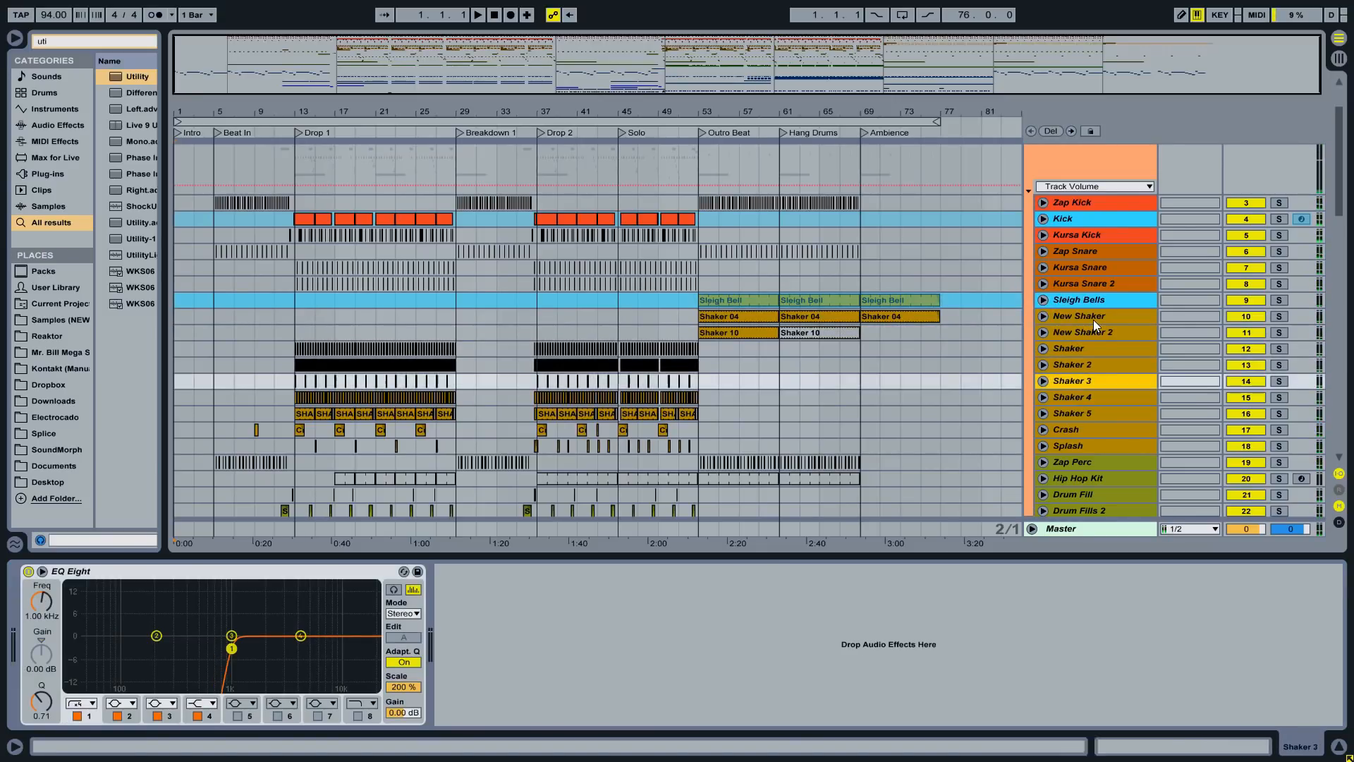
pyautogui.scroll(-2, 1096, 320)
pyautogui.press('Down')
pyautogui.press('Down')
pyautogui.press('Down')
pyautogui.press('Down')
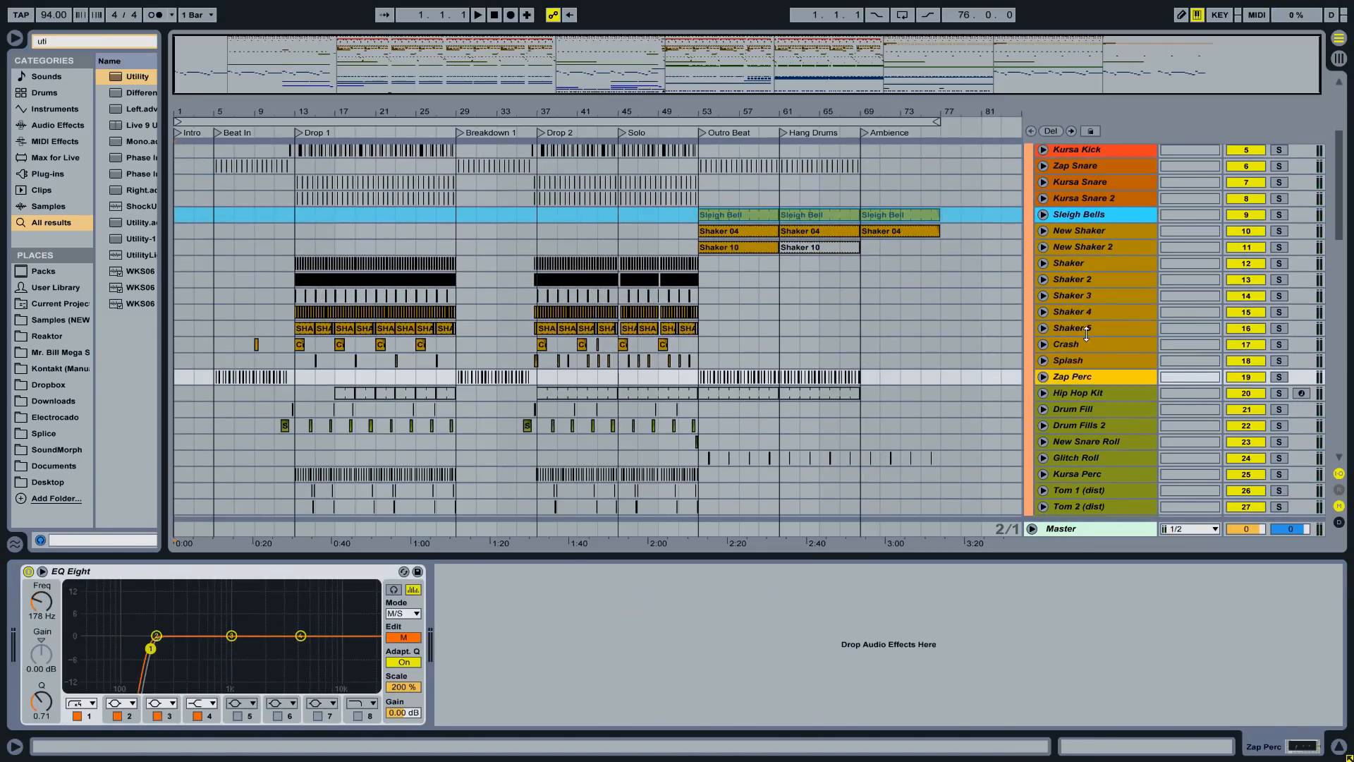
pyautogui.press('Down')
pyautogui.press('Down')
pyautogui.press('Down')
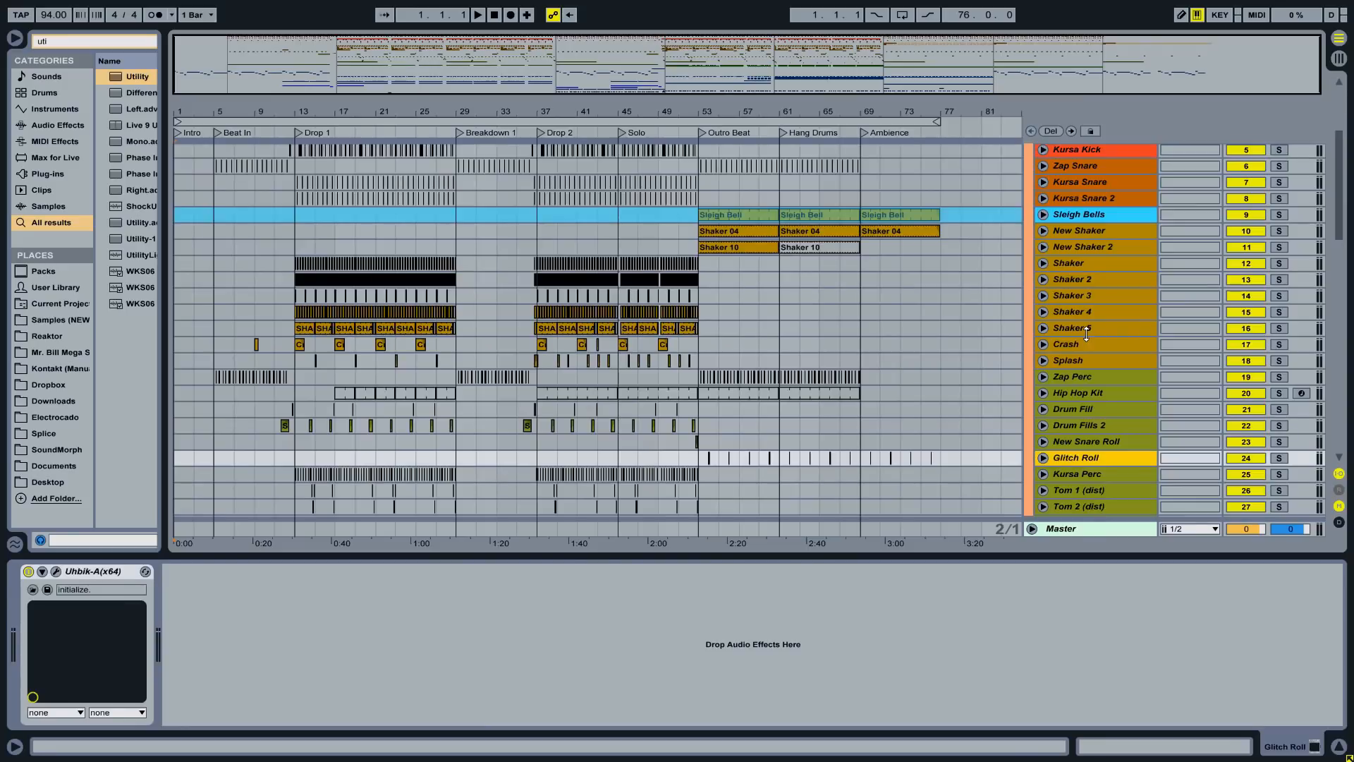
pyautogui.scroll(-2, 1066, 367)
pyautogui.rightClick(1073, 391)
pyautogui.click(1112, 131)
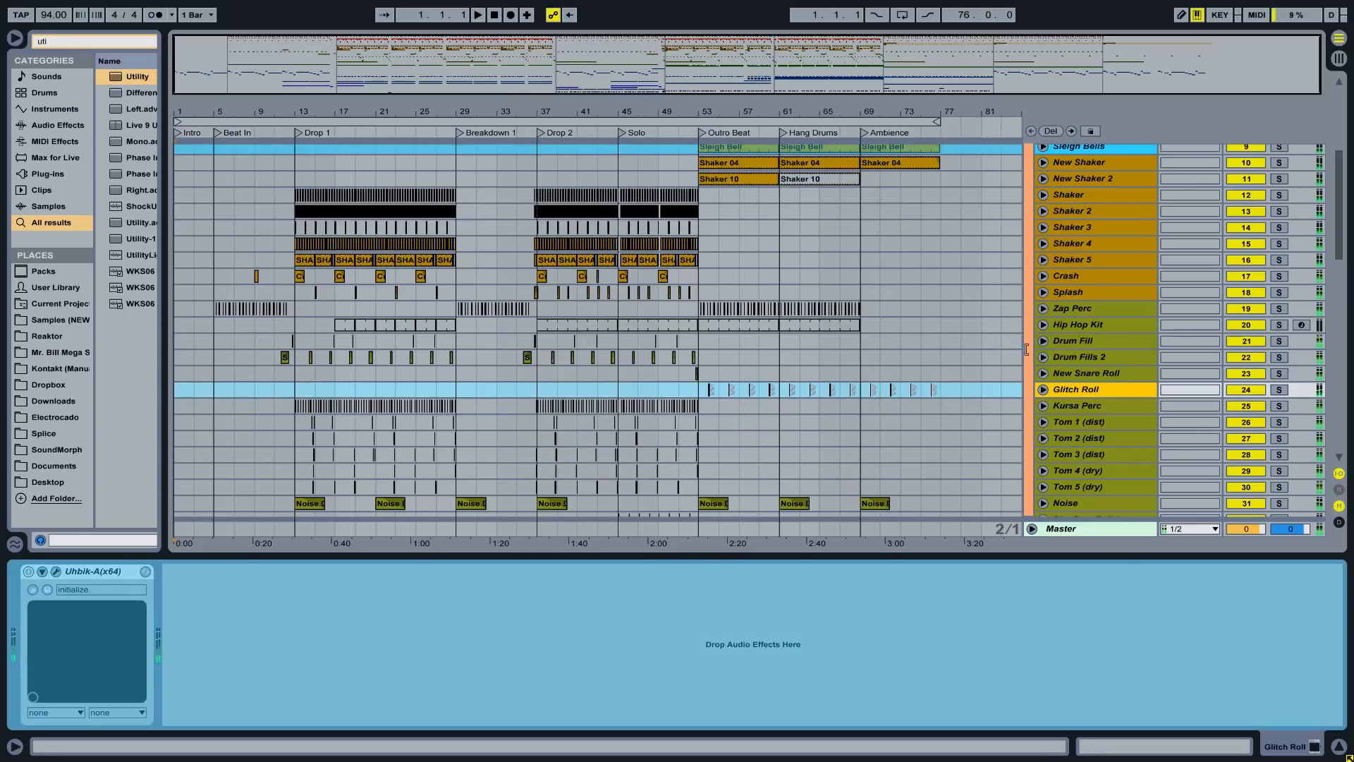
# - Freeze the Tom 1 (dist) track
pyautogui.click(1064, 404)
pyautogui.press('Down')
pyautogui.scroll(-2, 1067, 402)
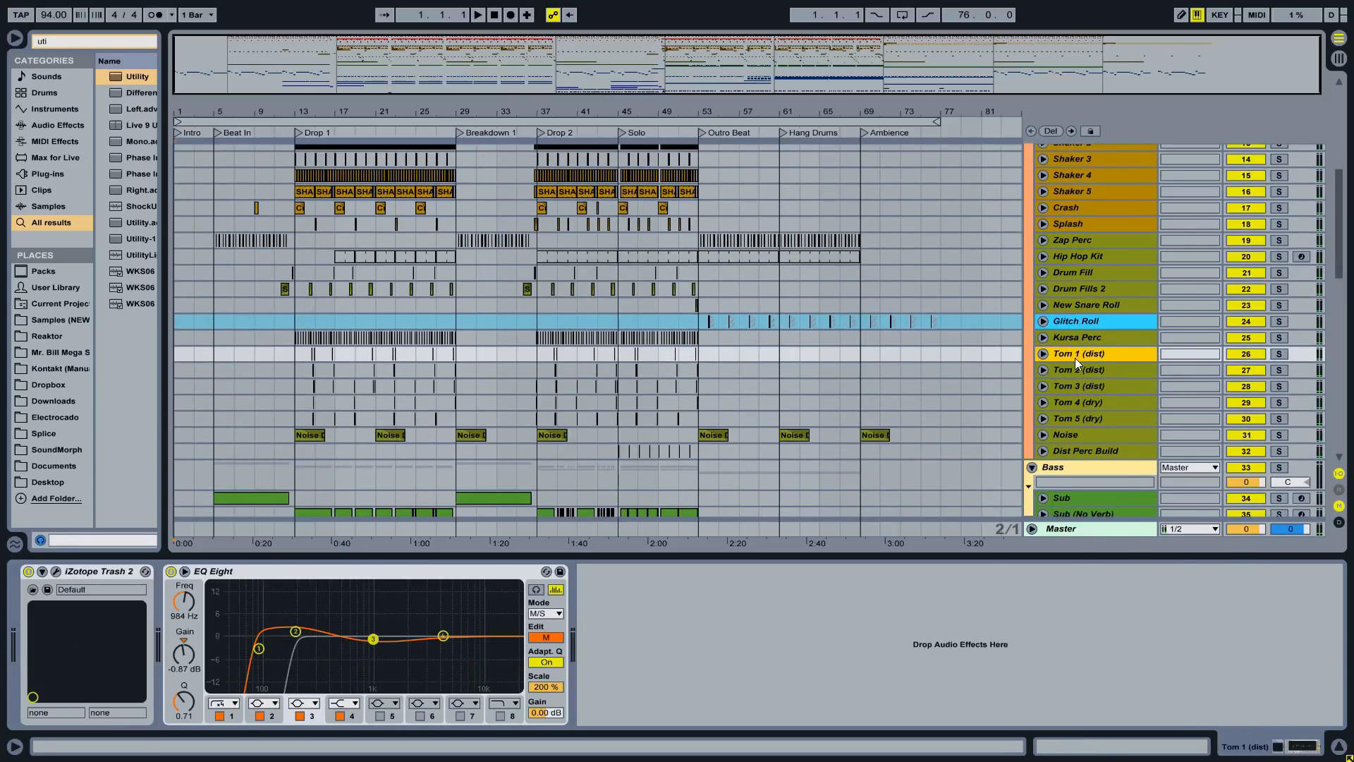
pyautogui.rightClick(1075, 354)
pyautogui.click(1099, 456)
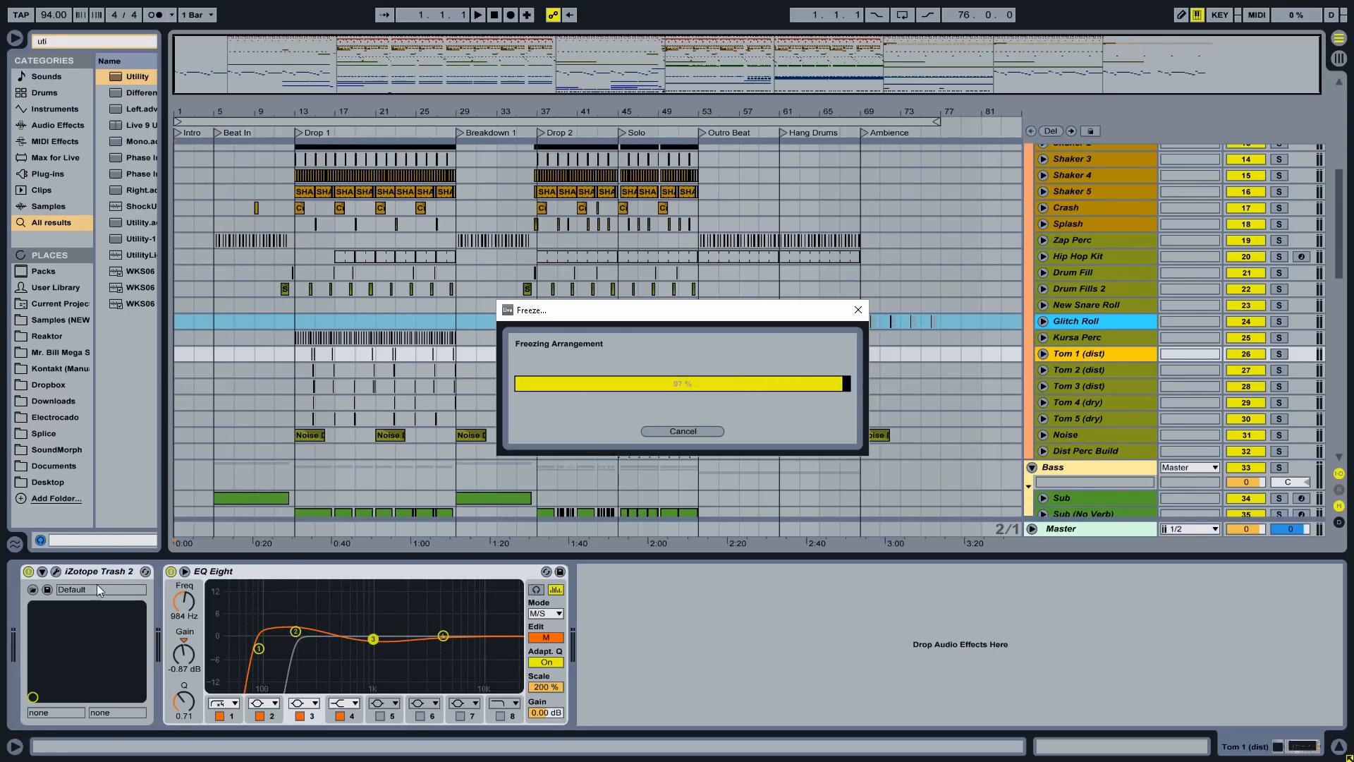
# - Freeze the Tom 2 (dist) and Tom 3 (dist) tracks after checking their devices
pyautogui.click(1106, 371)
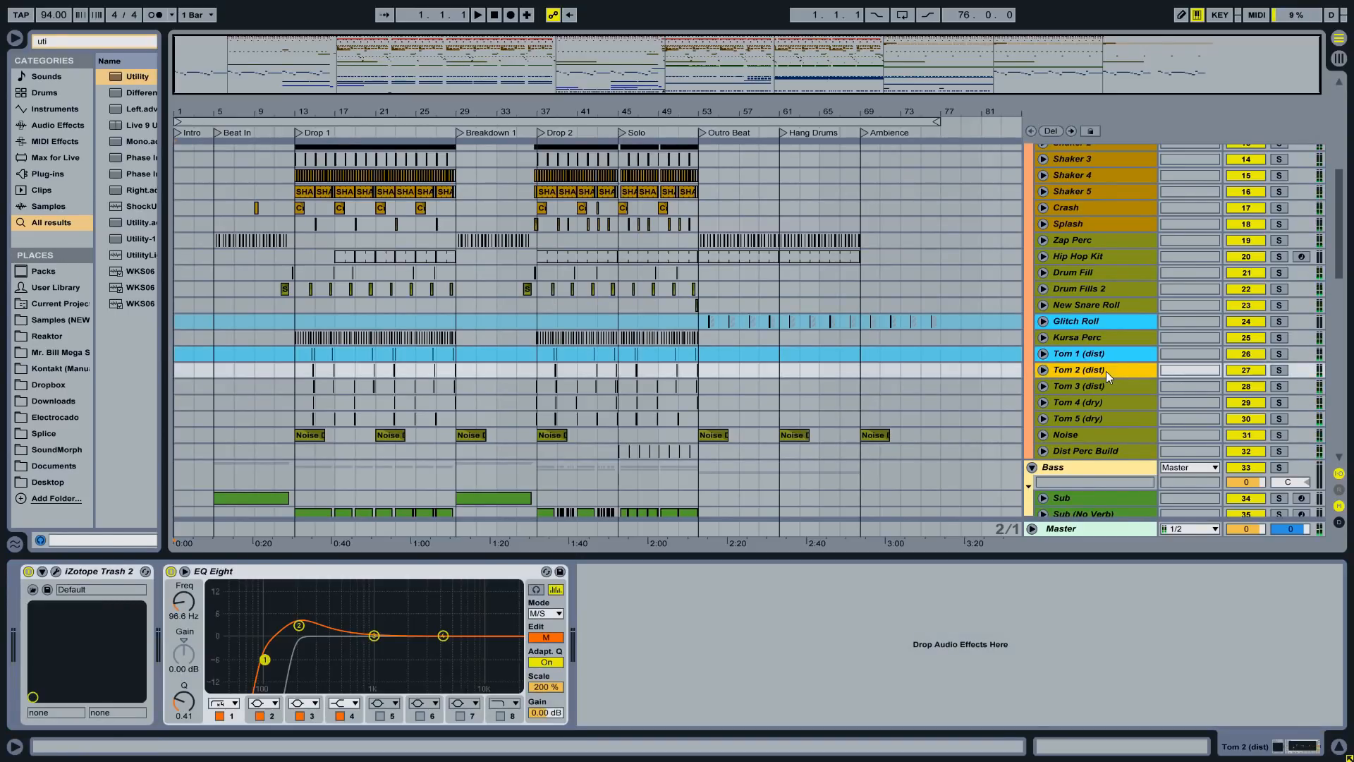
pyautogui.rightClick(1107, 371)
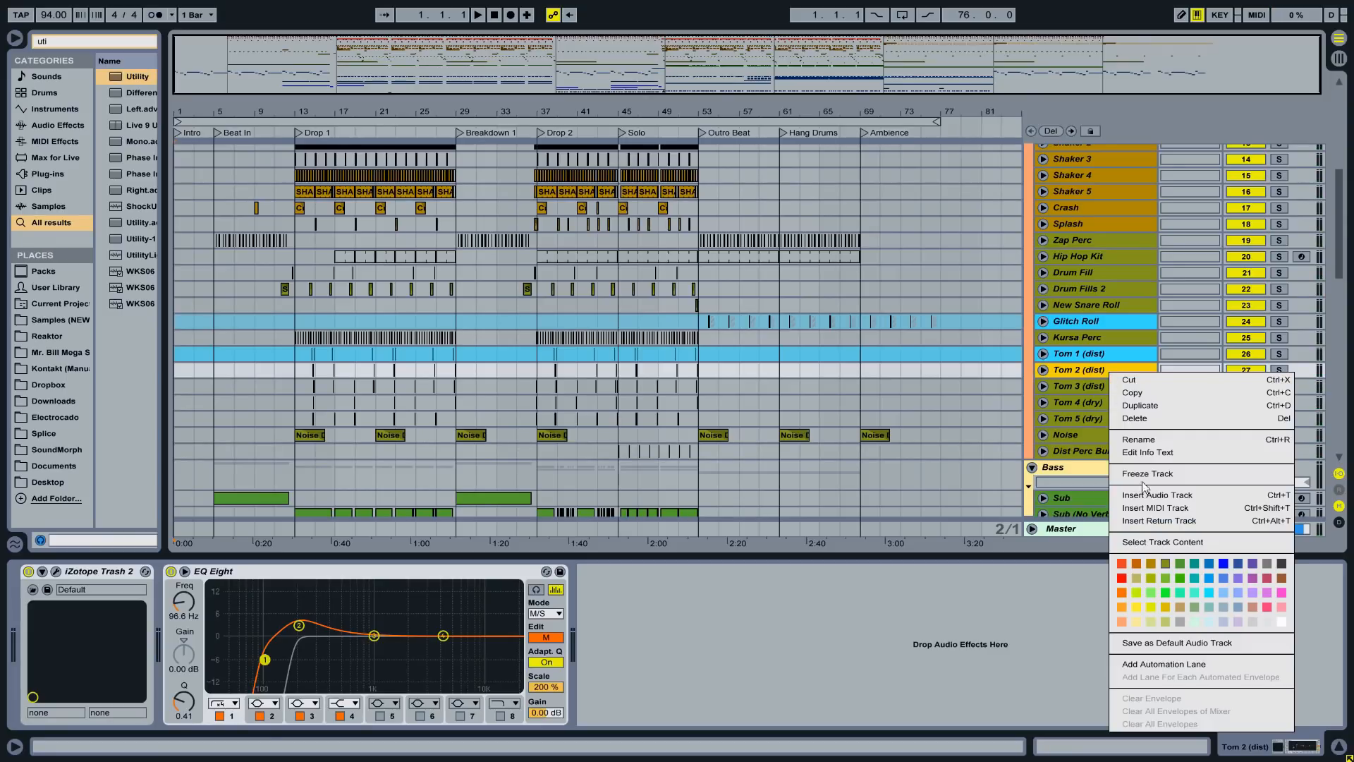
pyautogui.click(1143, 474)
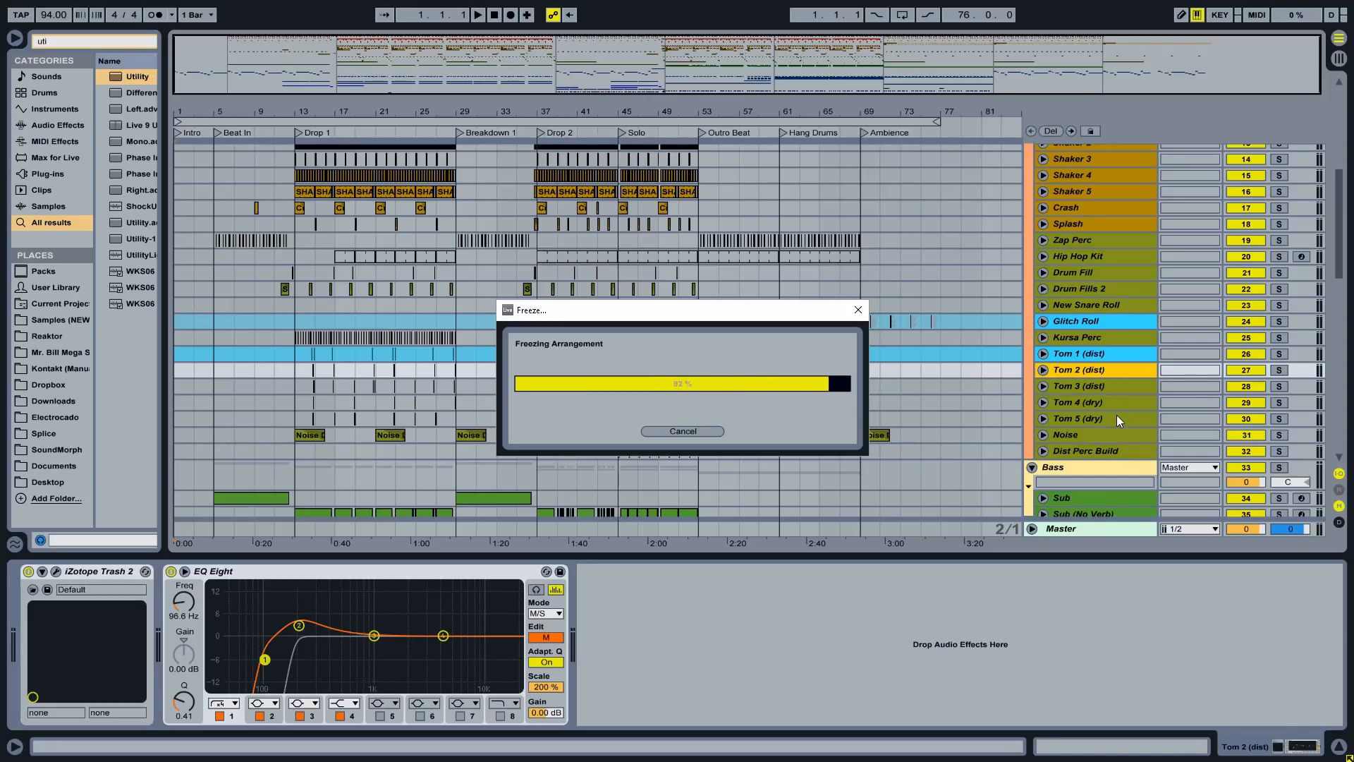
pyautogui.click(1111, 386)
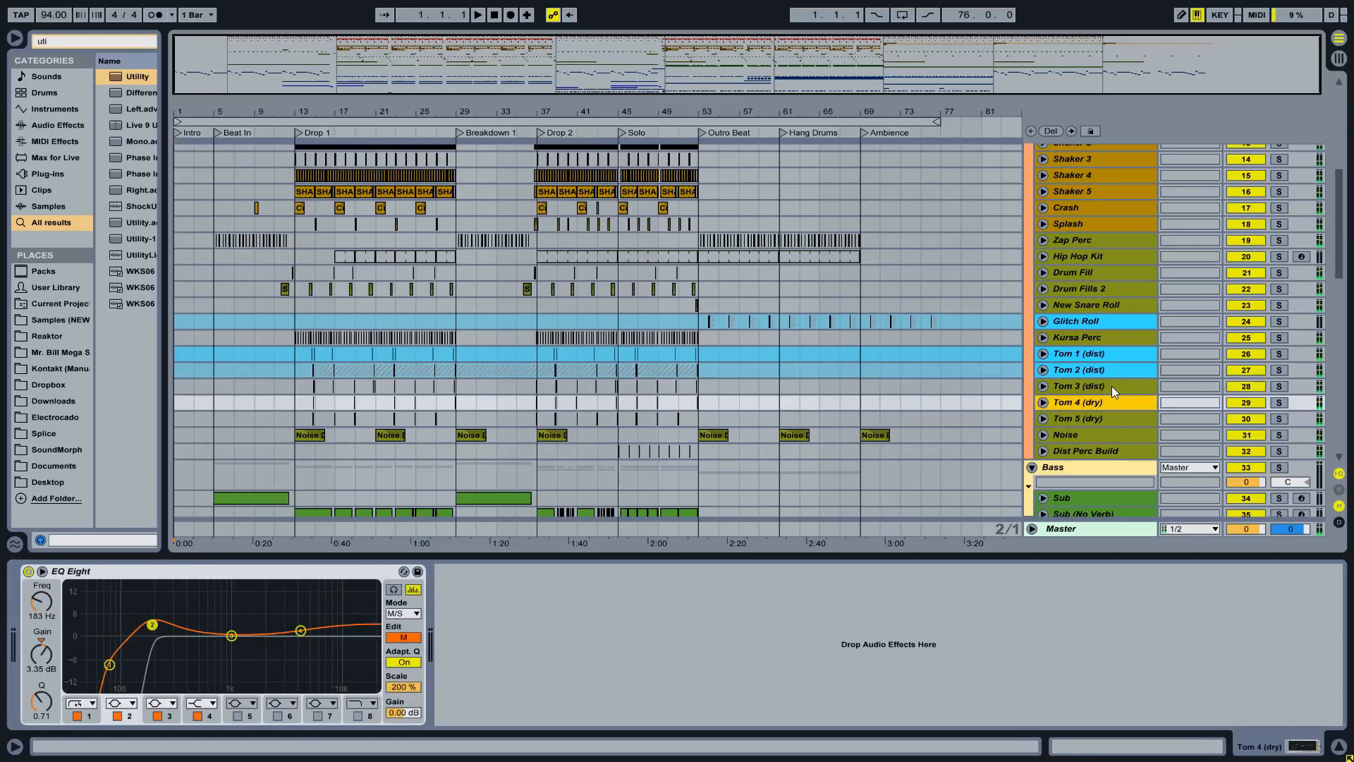
pyautogui.rightClick(1111, 387)
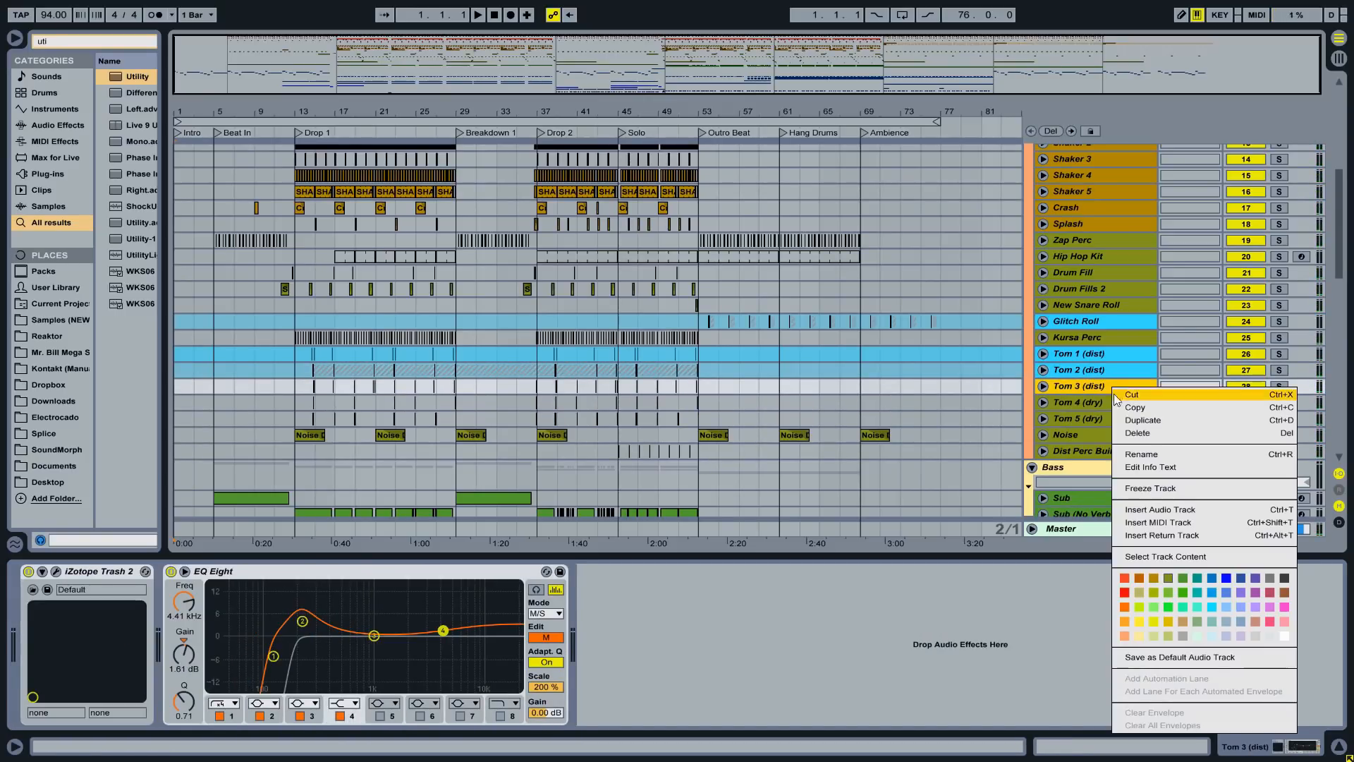
pyautogui.click(1150, 489)
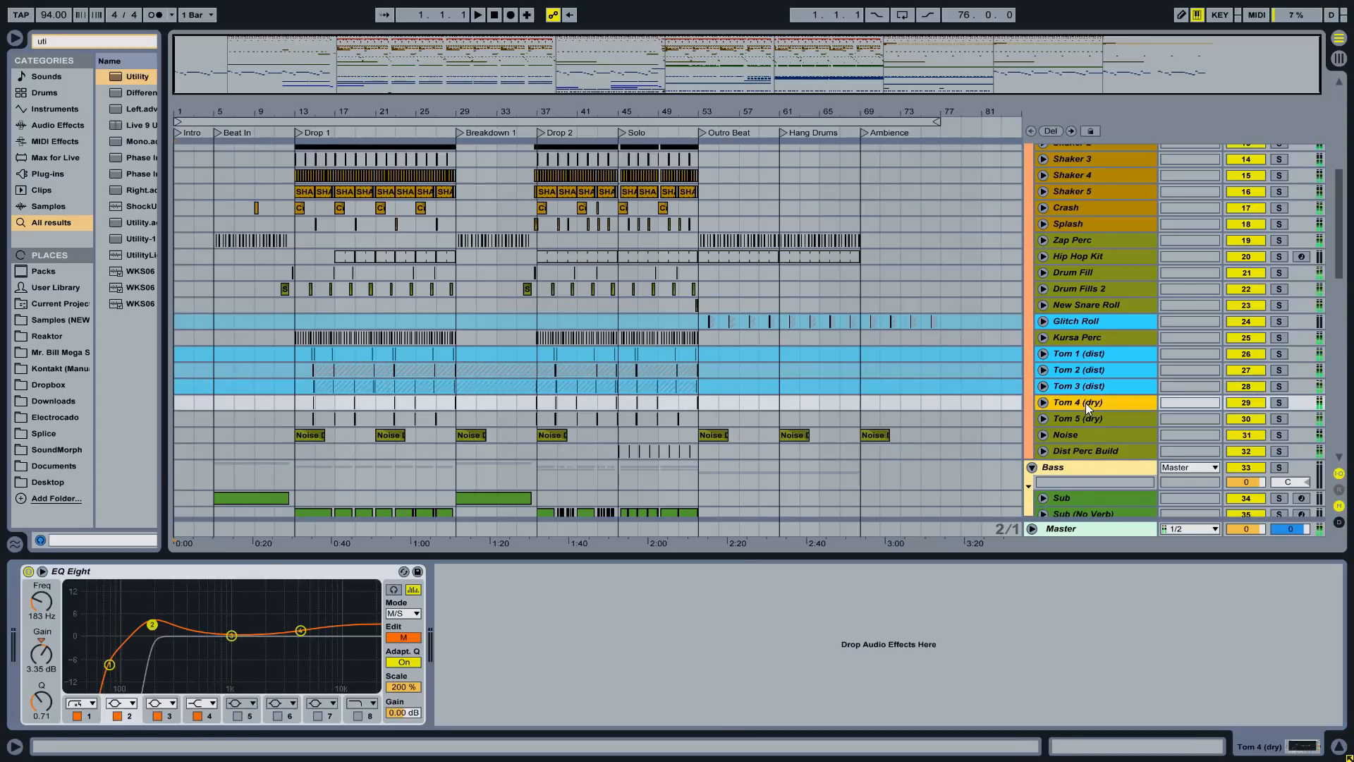
# - Freeze the Dist Perc Build track, then select the Sub track to inspect it
pyautogui.scroll(-3, 1088, 402)
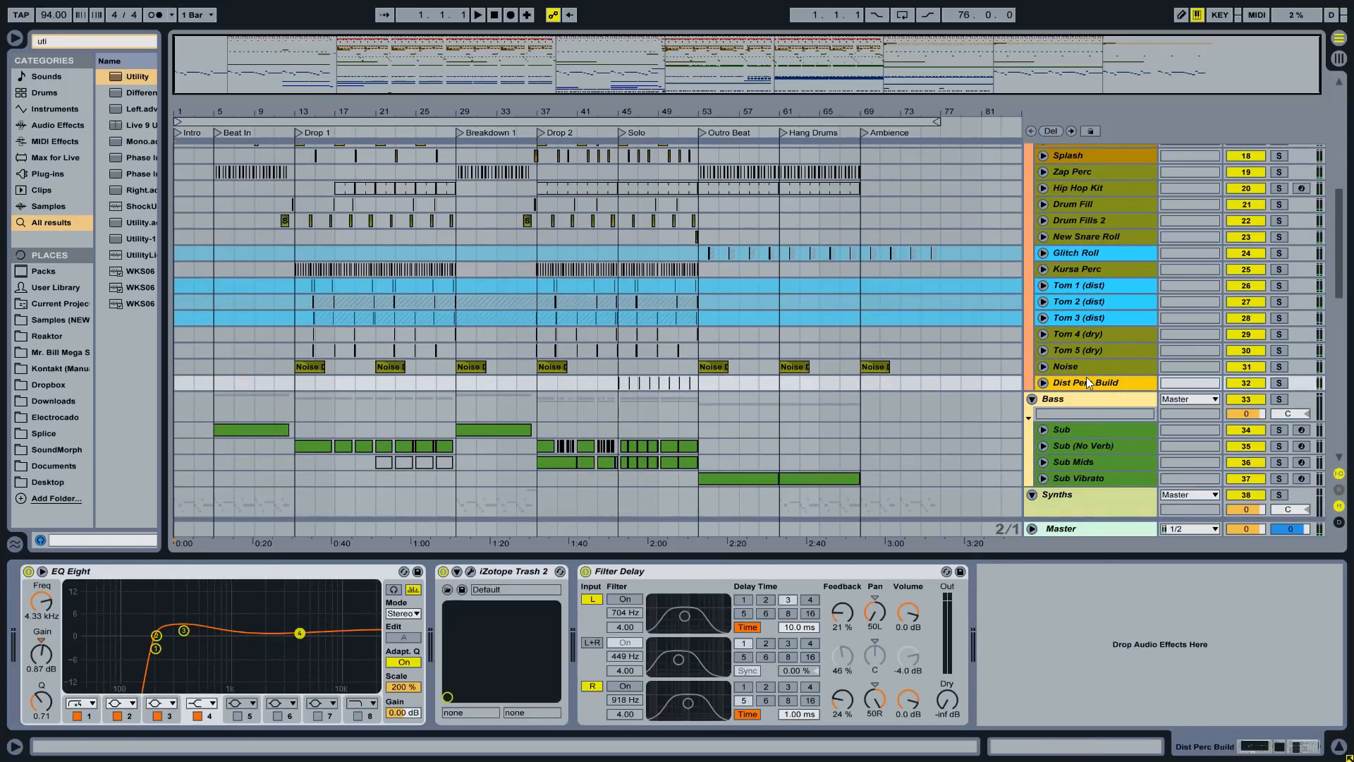
pyautogui.rightClick(1087, 379)
pyautogui.click(1145, 201)
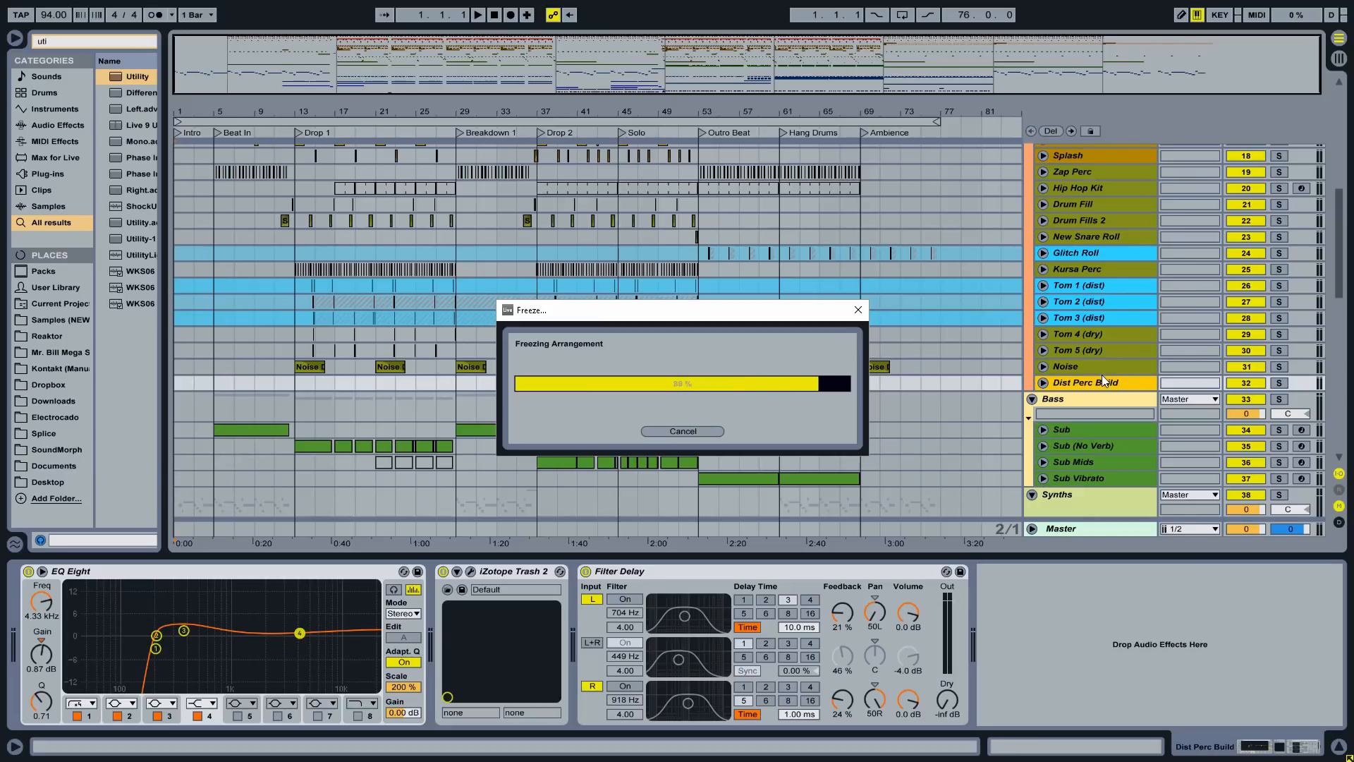
pyautogui.click(1085, 427)
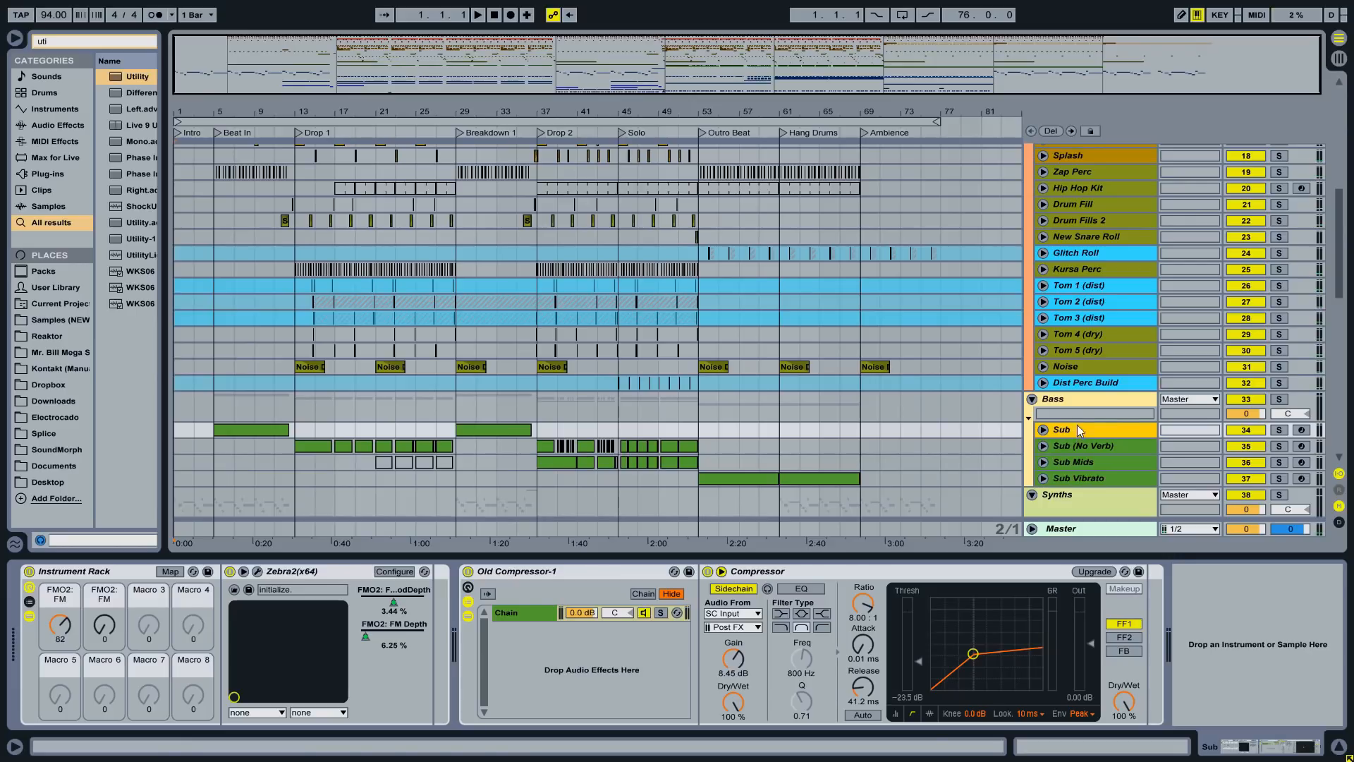
# - Inspect the device chains on Sub (No Verb), Sub Mids and Sub Vibrato
pyautogui.click(1073, 446)
pyautogui.moveTo(1228, 748); pyautogui.dragTo(1263, 746)
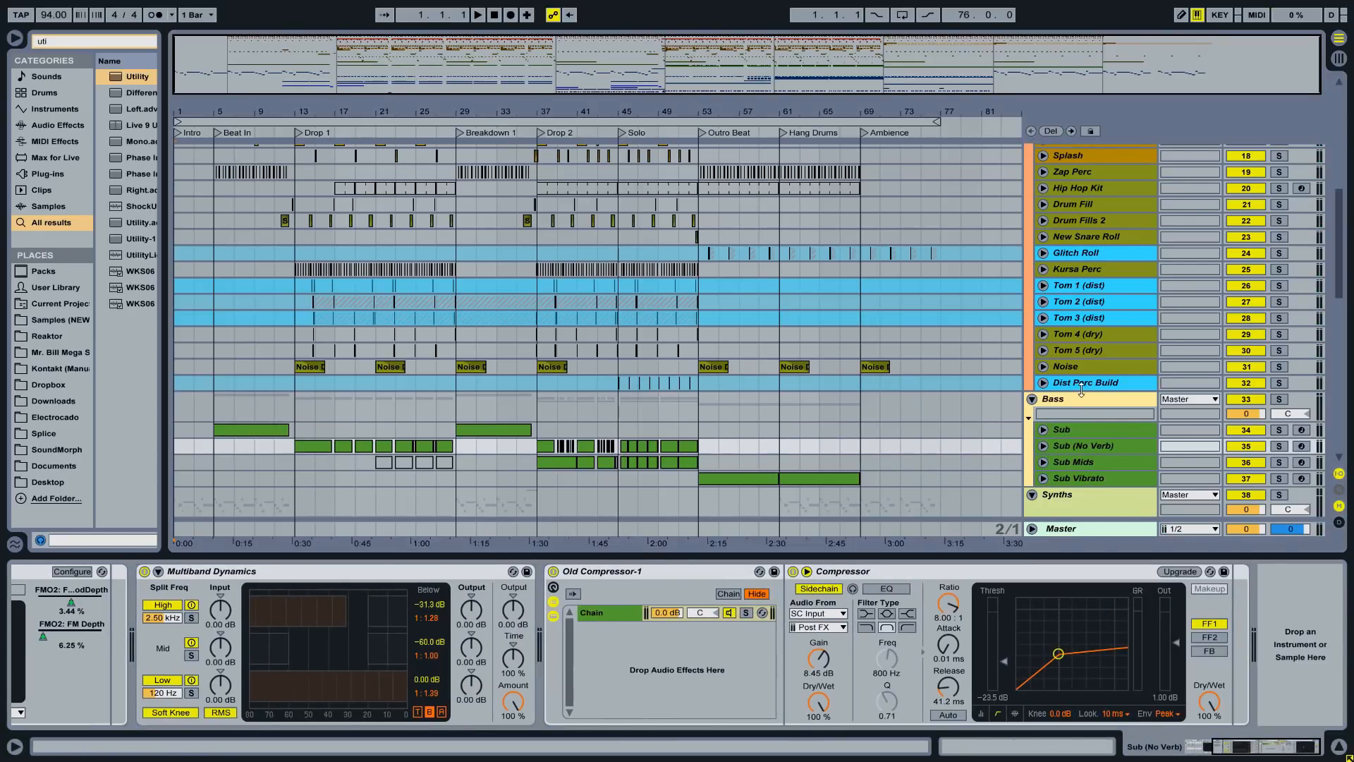
pyautogui.click(1080, 461)
pyautogui.moveTo(1216, 749); pyautogui.dragTo(1307, 749)
pyautogui.click(1087, 478)
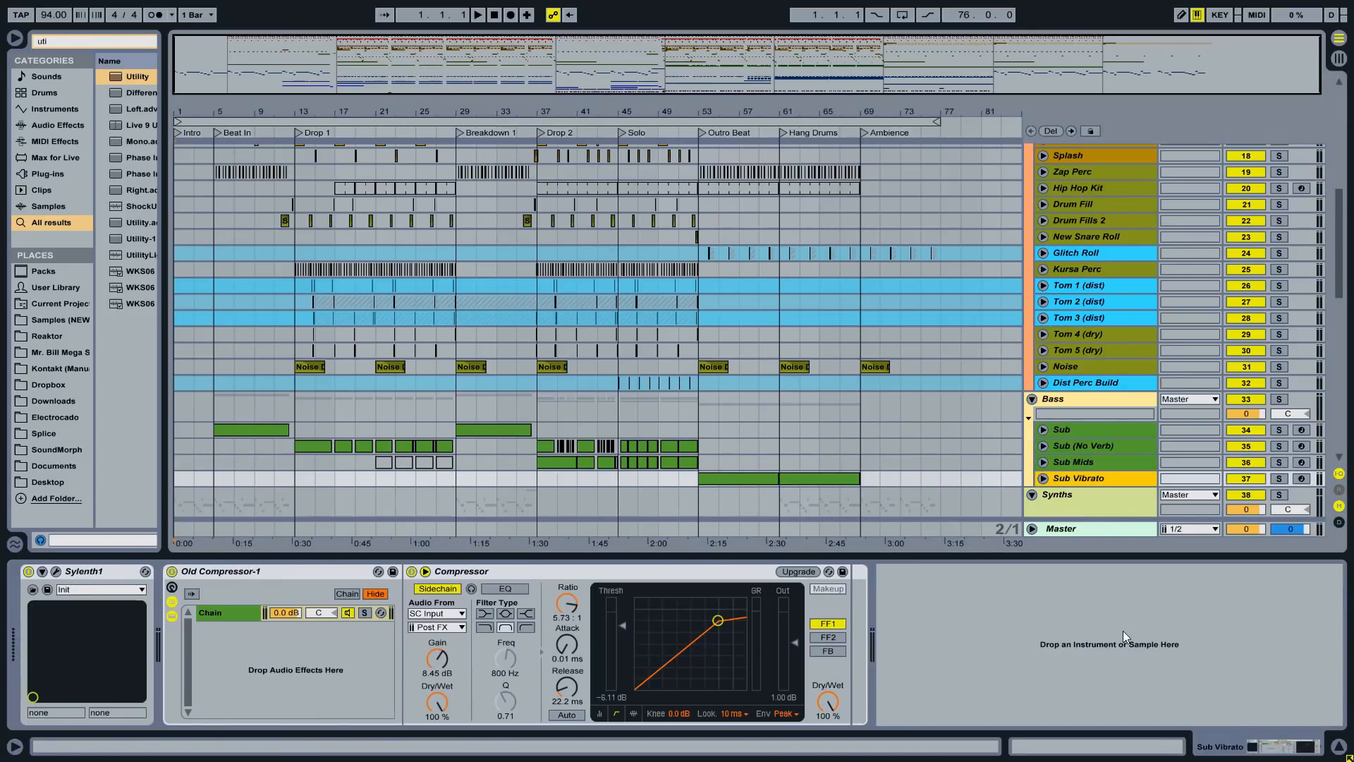
# - Compare Sub's devices against Sub (No Verb) by switching between the two tracks
pyautogui.click(1102, 444)
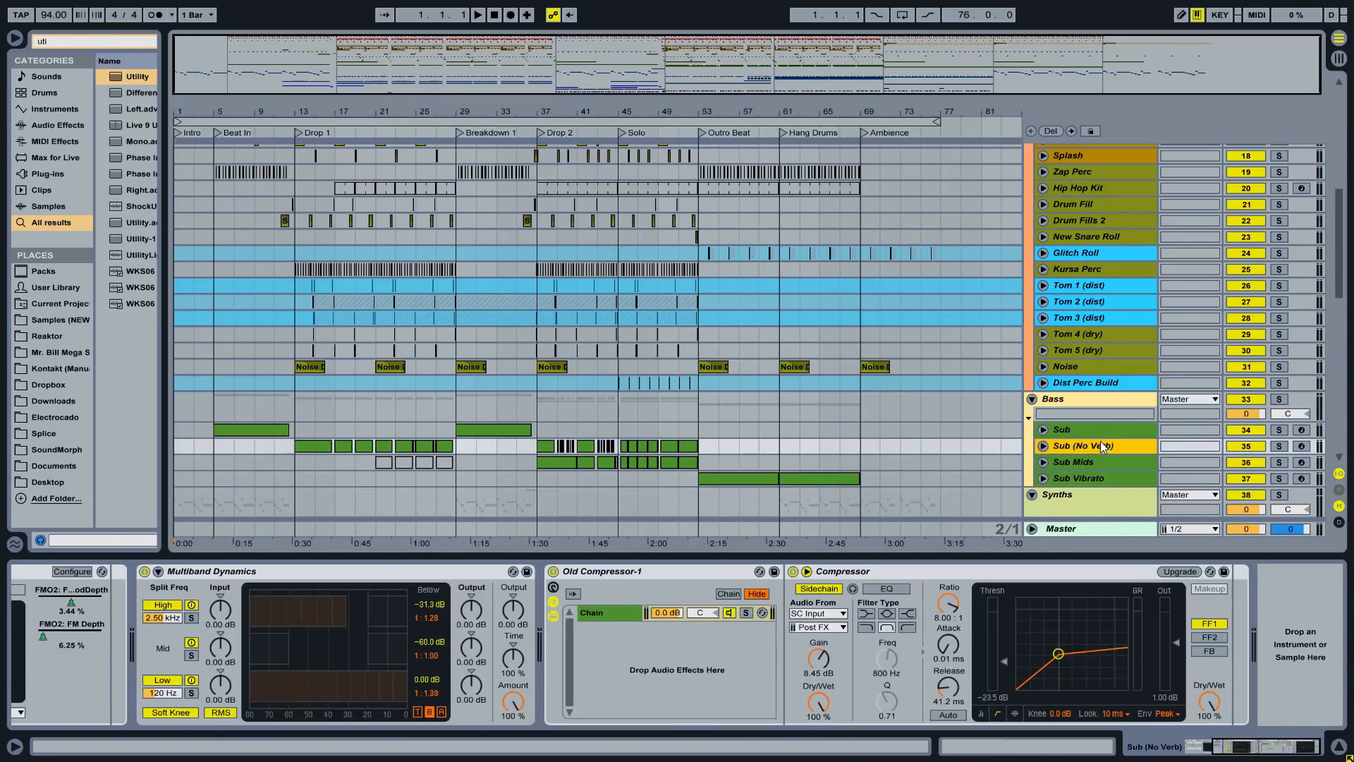
pyautogui.click(1100, 427)
pyautogui.click(1102, 444)
pyautogui.click(1103, 429)
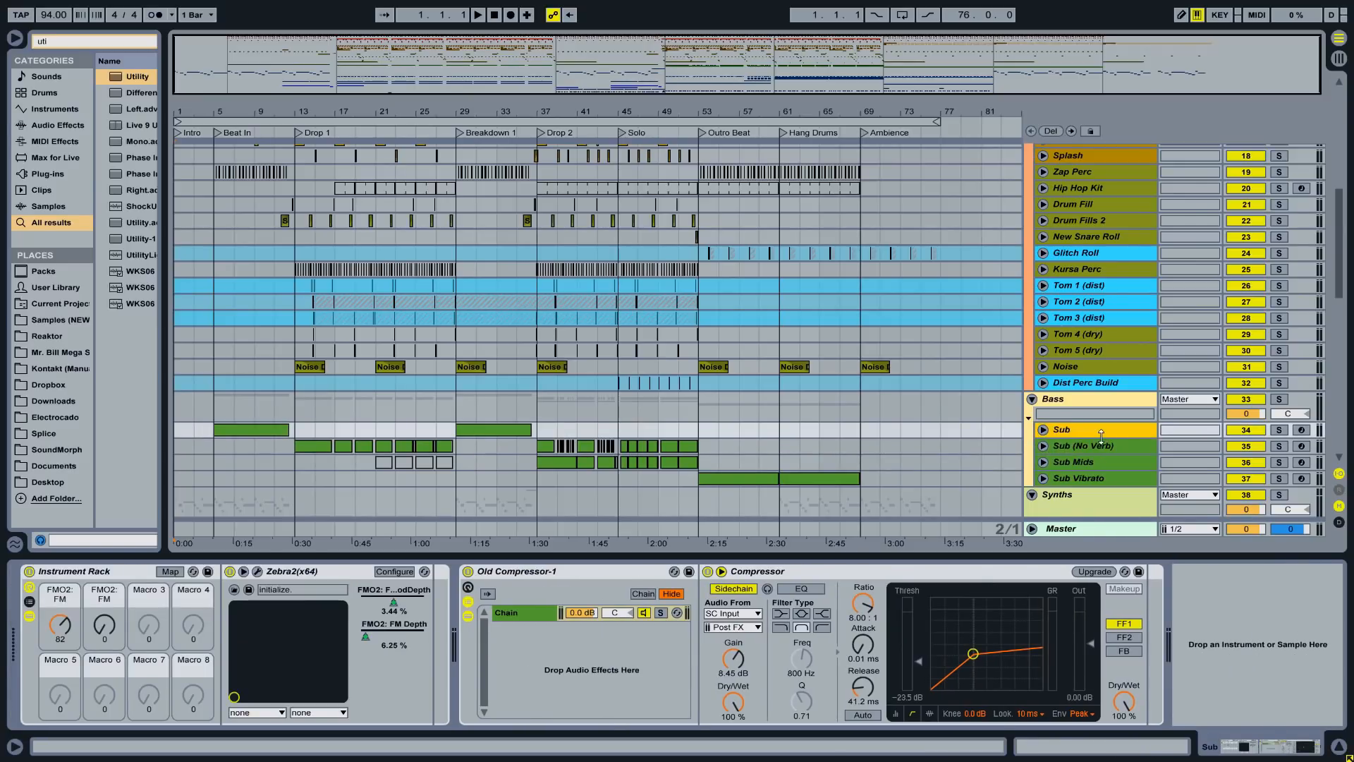
pyautogui.click(1103, 445)
pyautogui.click(1086, 429)
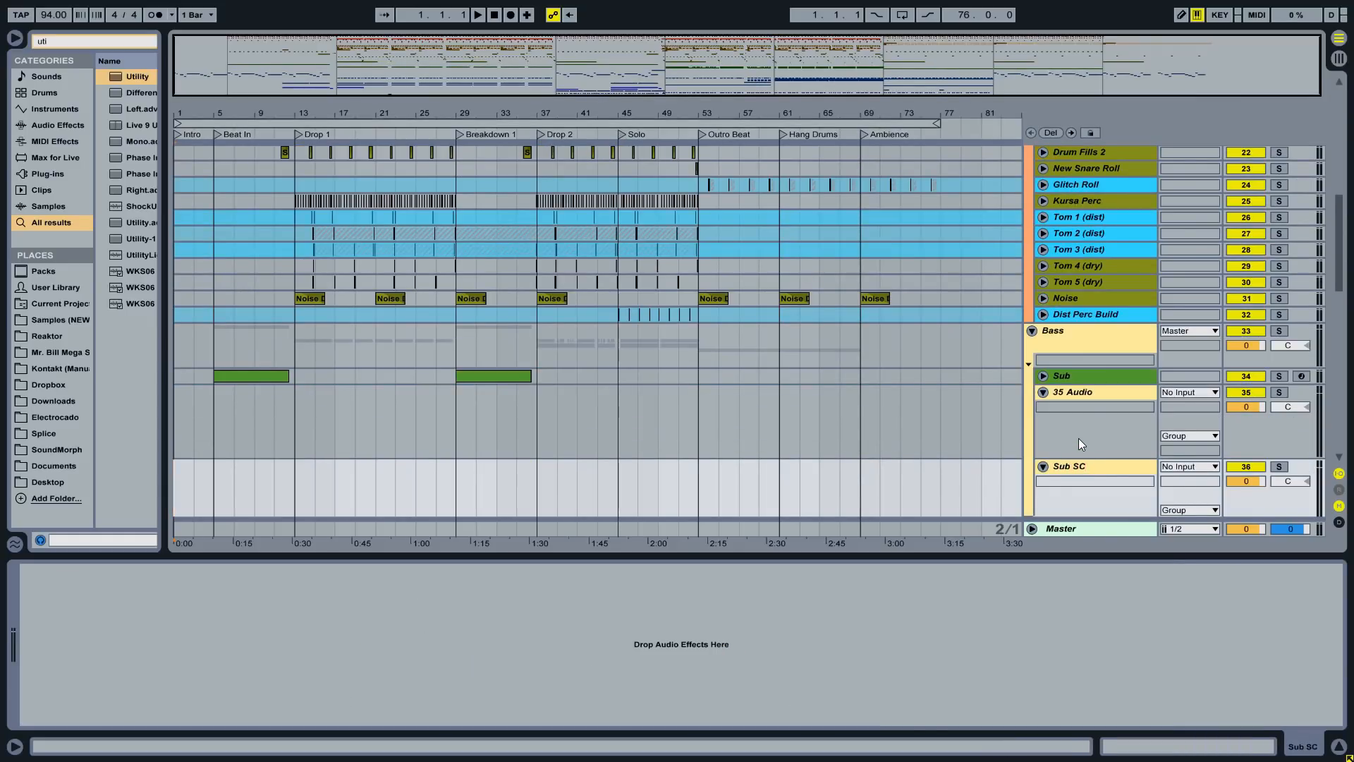
# - Replace the extra 35 Audio track with a Sub SC copy named Sub (No Verb) SC
pyautogui.click(1075, 391)
pyautogui.press('Delete')
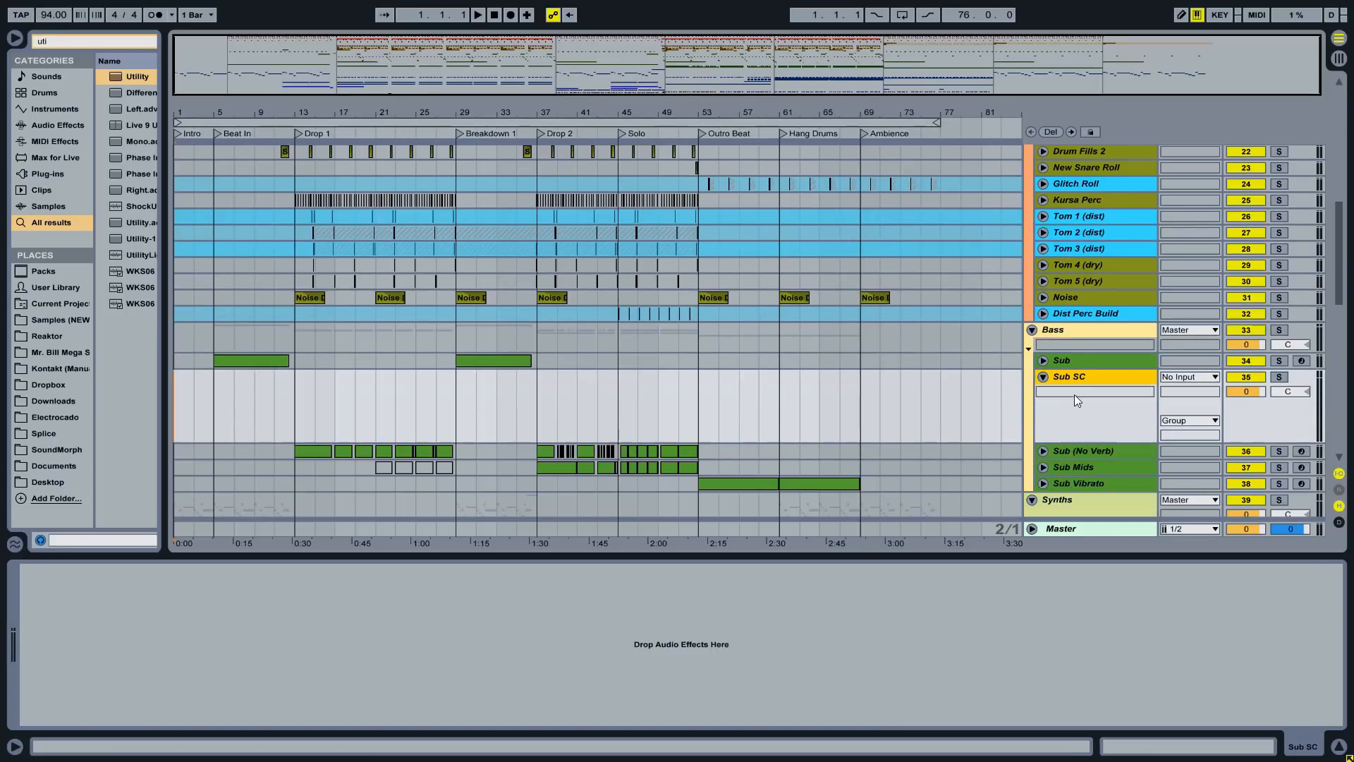
pyautogui.moveTo(1076, 375); pyautogui.dragTo(1147, 460)
pyautogui.click(1098, 449)
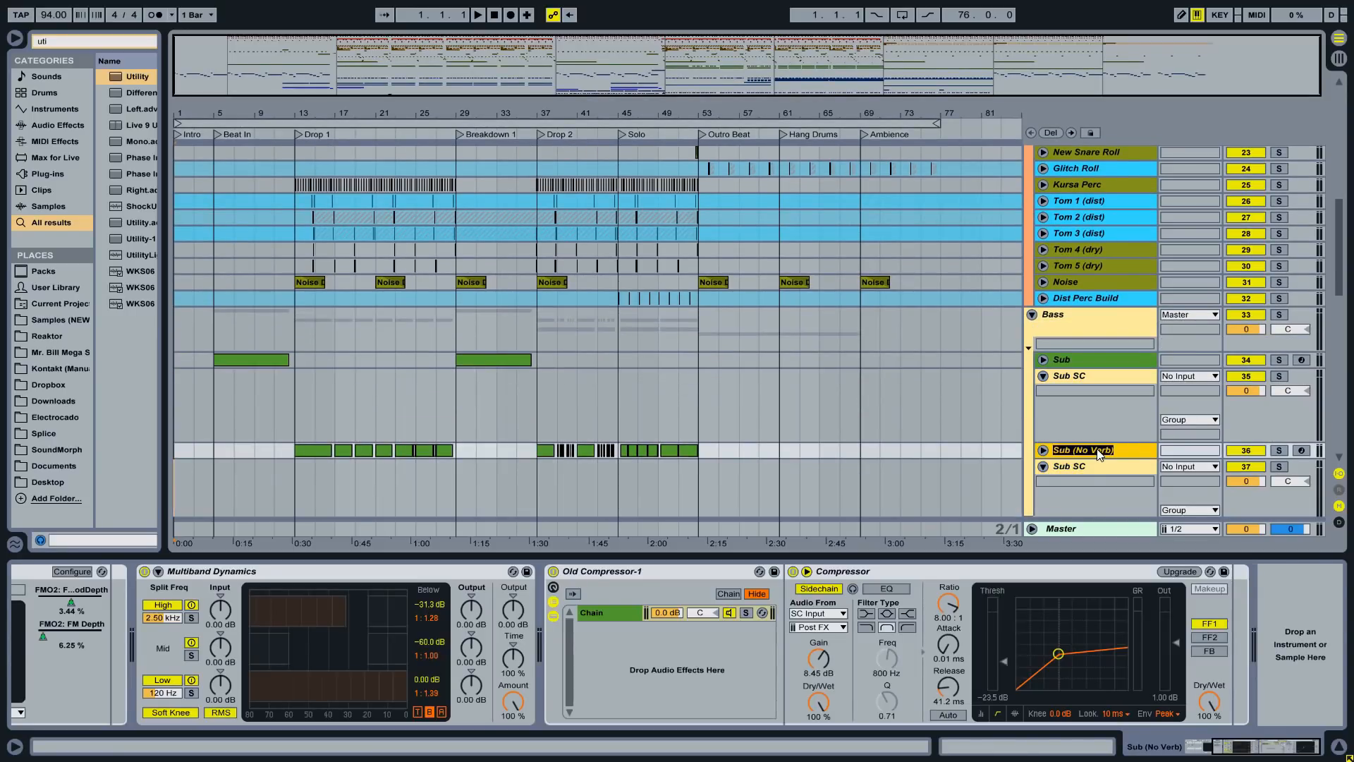
pyautogui.click(1099, 463)
pyautogui.hotkey('ctrl', 'r')
pyautogui.write('Sub (No Verb)')
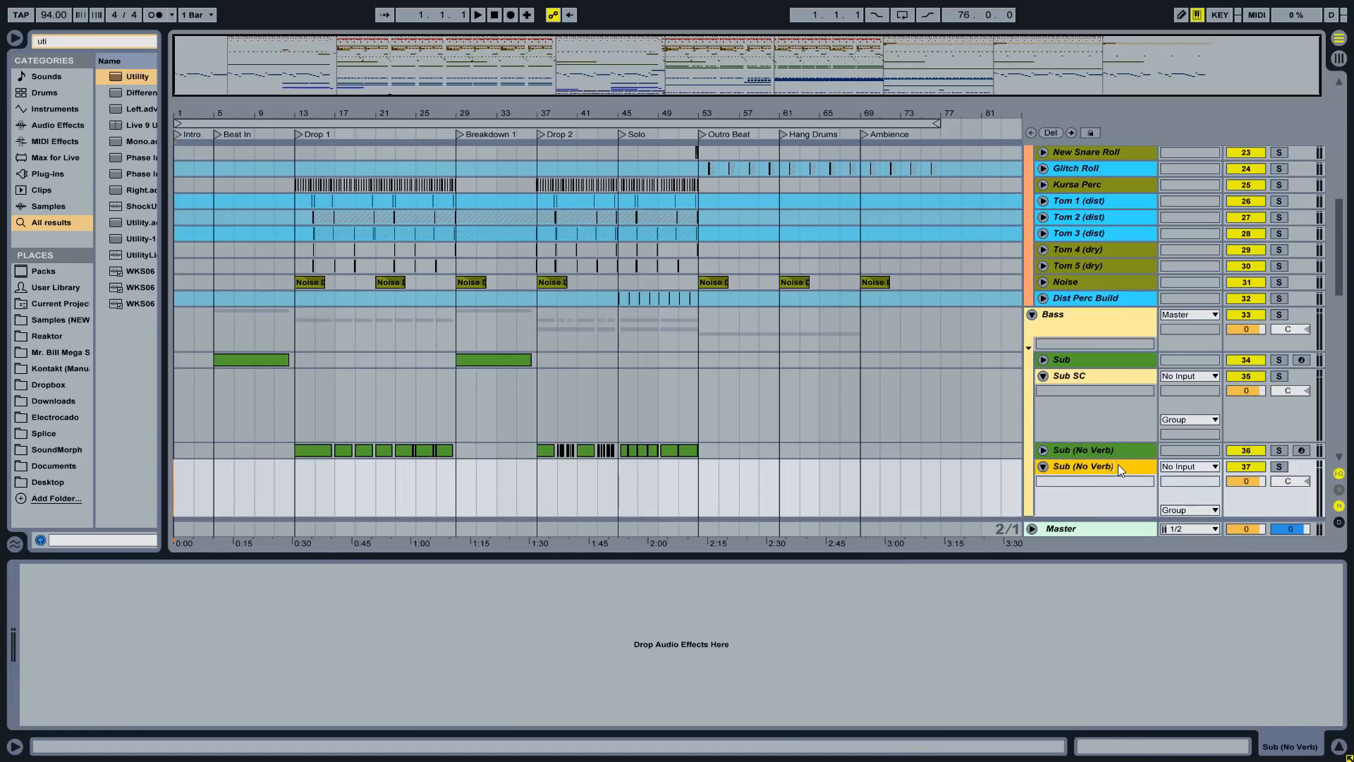
pyautogui.write('SC')
# - Add a new audio track below Sub Vibrato named Sub Vibrato SC
pyautogui.scroll(-5, 1157, 458)
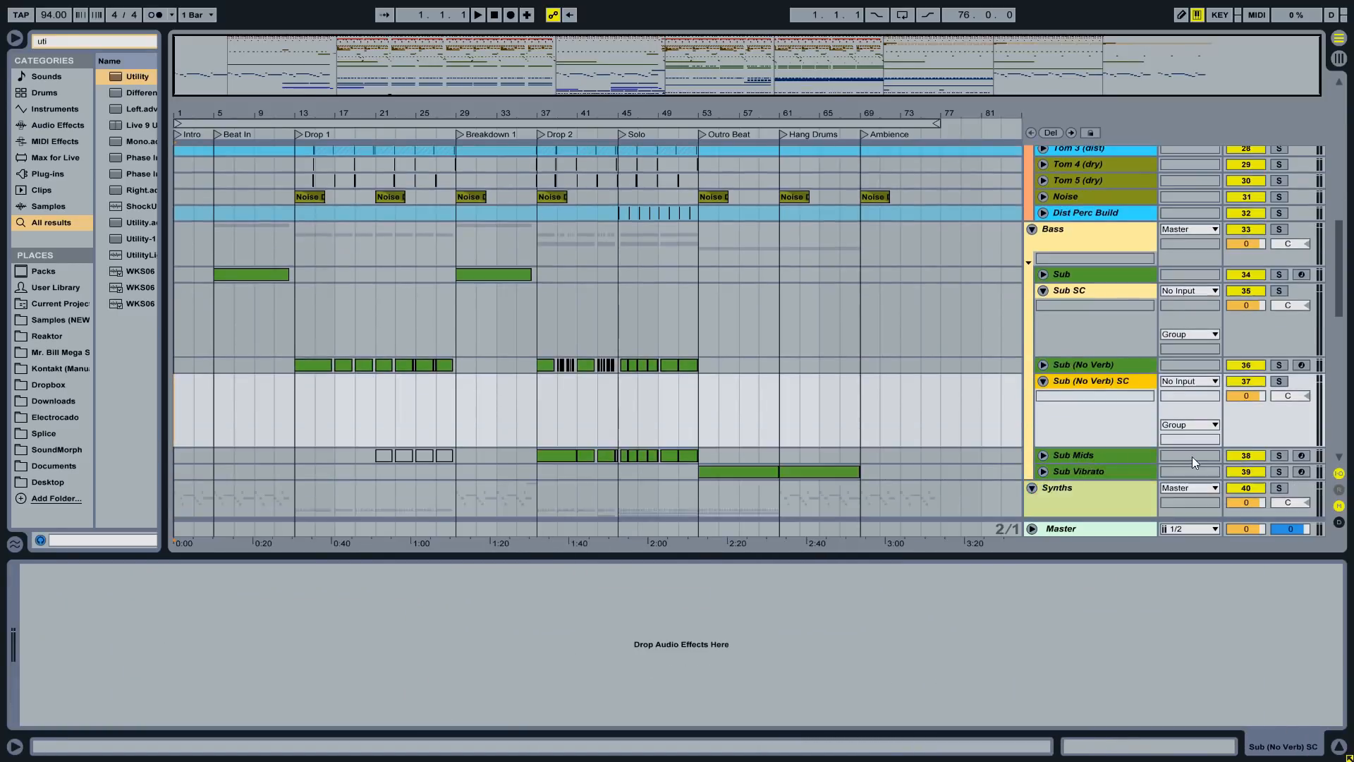
pyautogui.click(1087, 335)
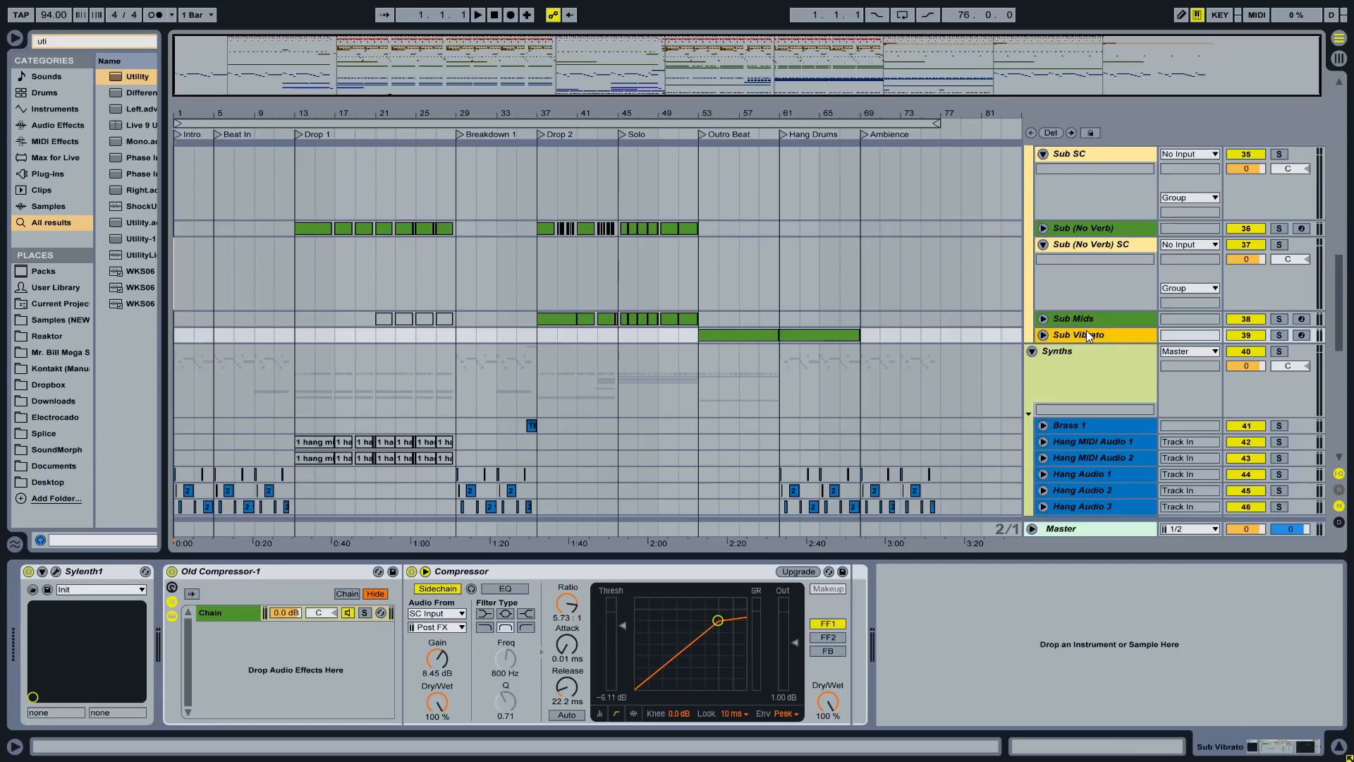
pyautogui.hotkey('ctrl', 't')
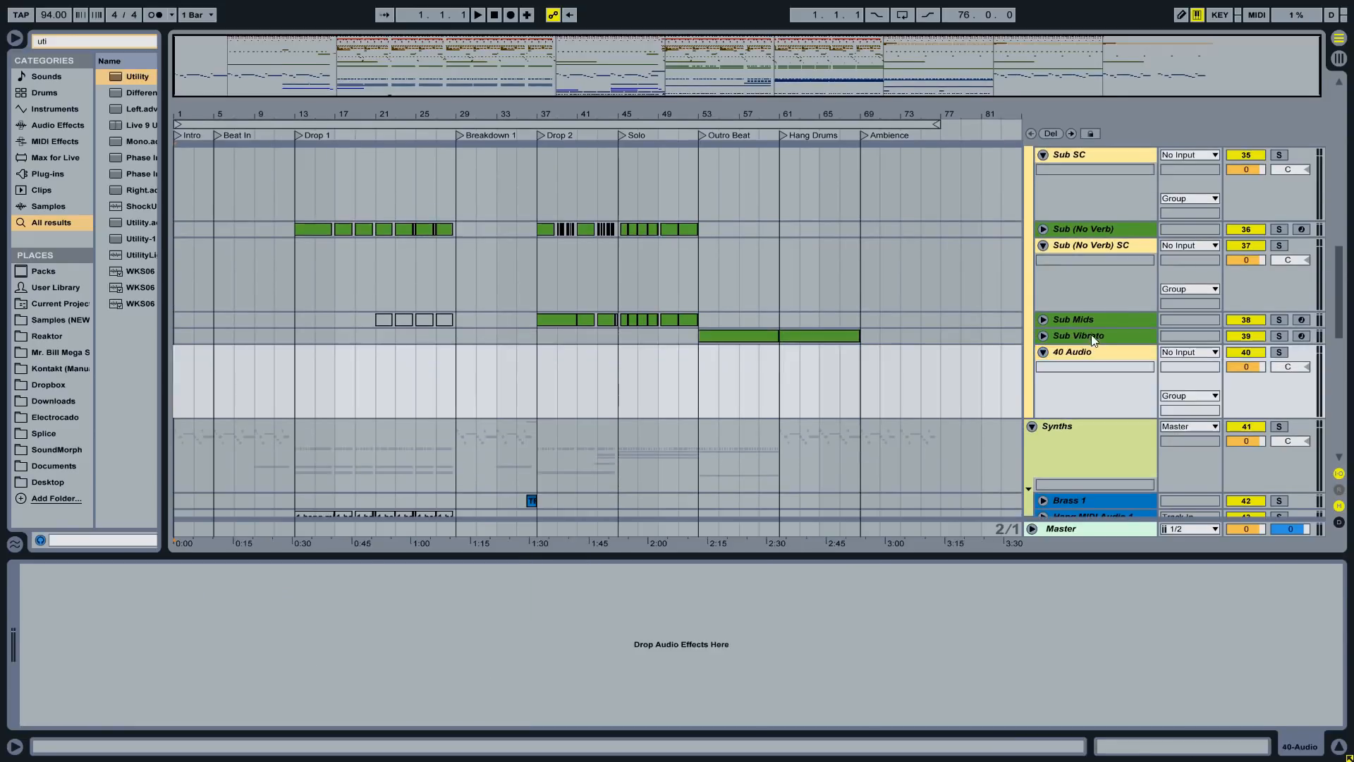
pyautogui.click(1093, 354)
pyautogui.hotkey('ctrl', 'r')
pyautogui.write('Sub Vibrato')
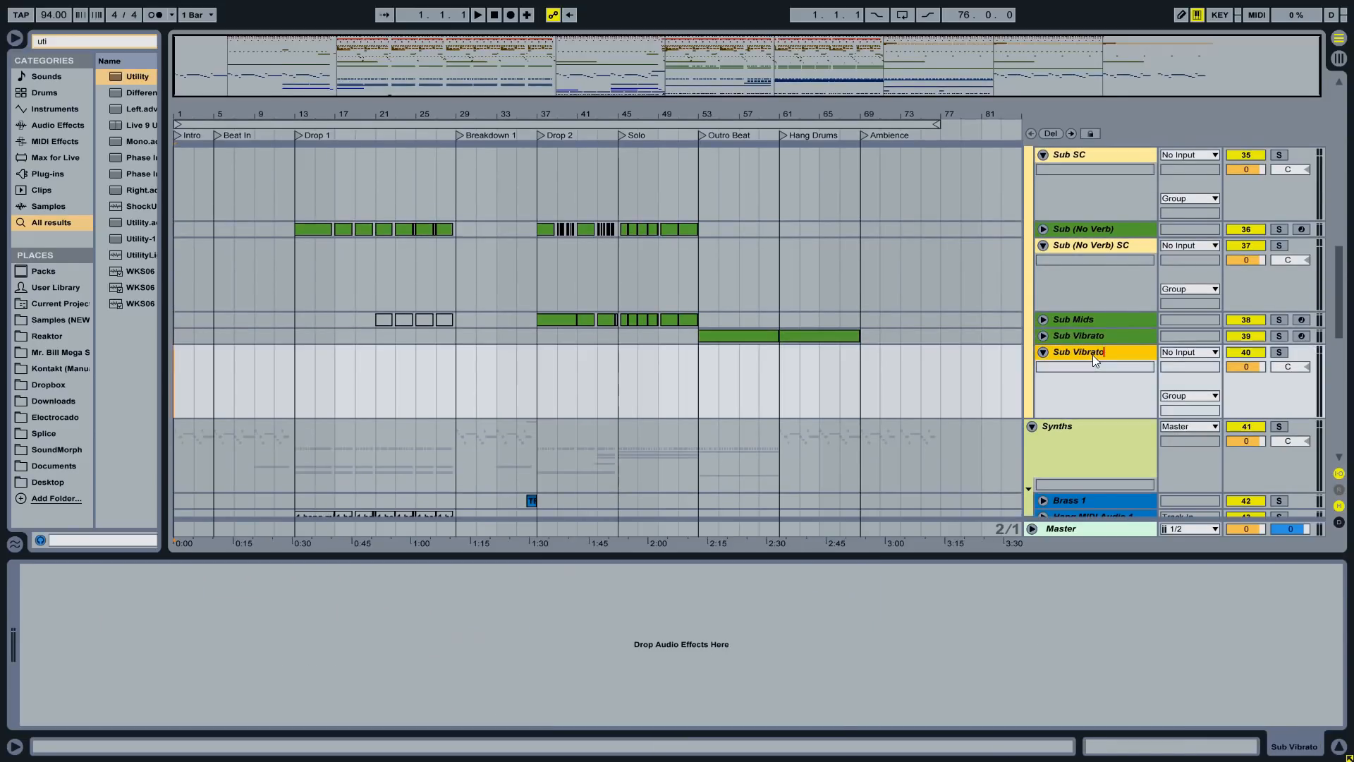
pyautogui.write('SC')
pyautogui.press('Return')
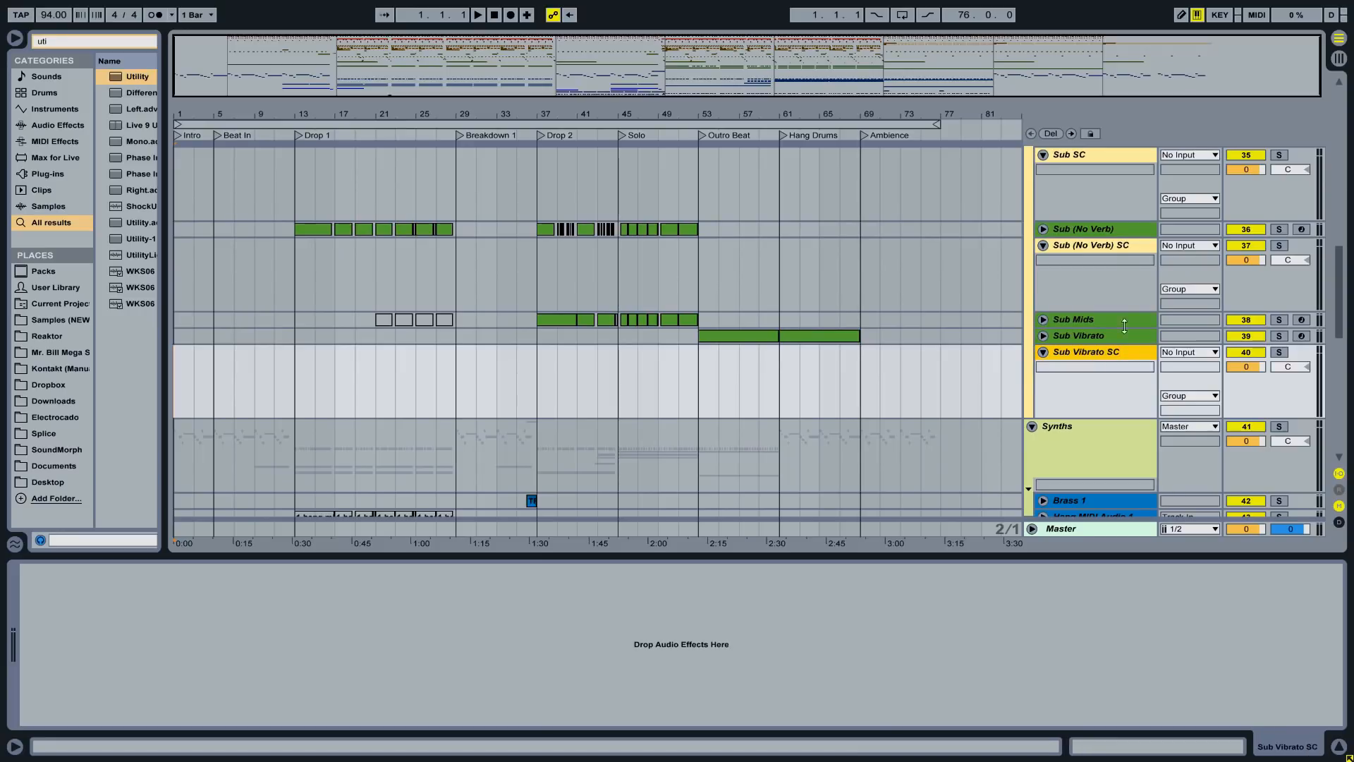
# - Route the Sub track's output to Sub SC
pyautogui.scroll(2, 1104, 245)
pyautogui.click(1085, 208)
pyautogui.click(1043, 206)
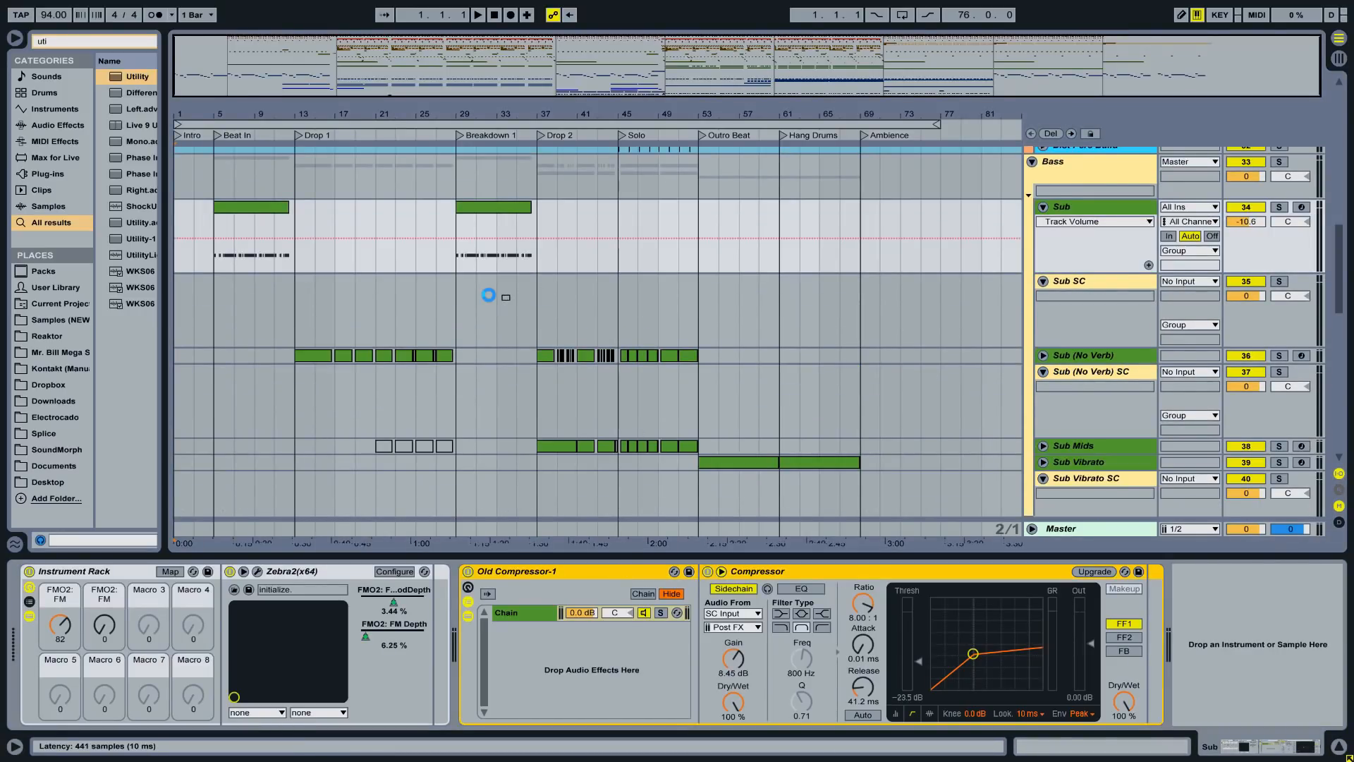
pyautogui.click(613, 280)
pyautogui.click(1206, 251)
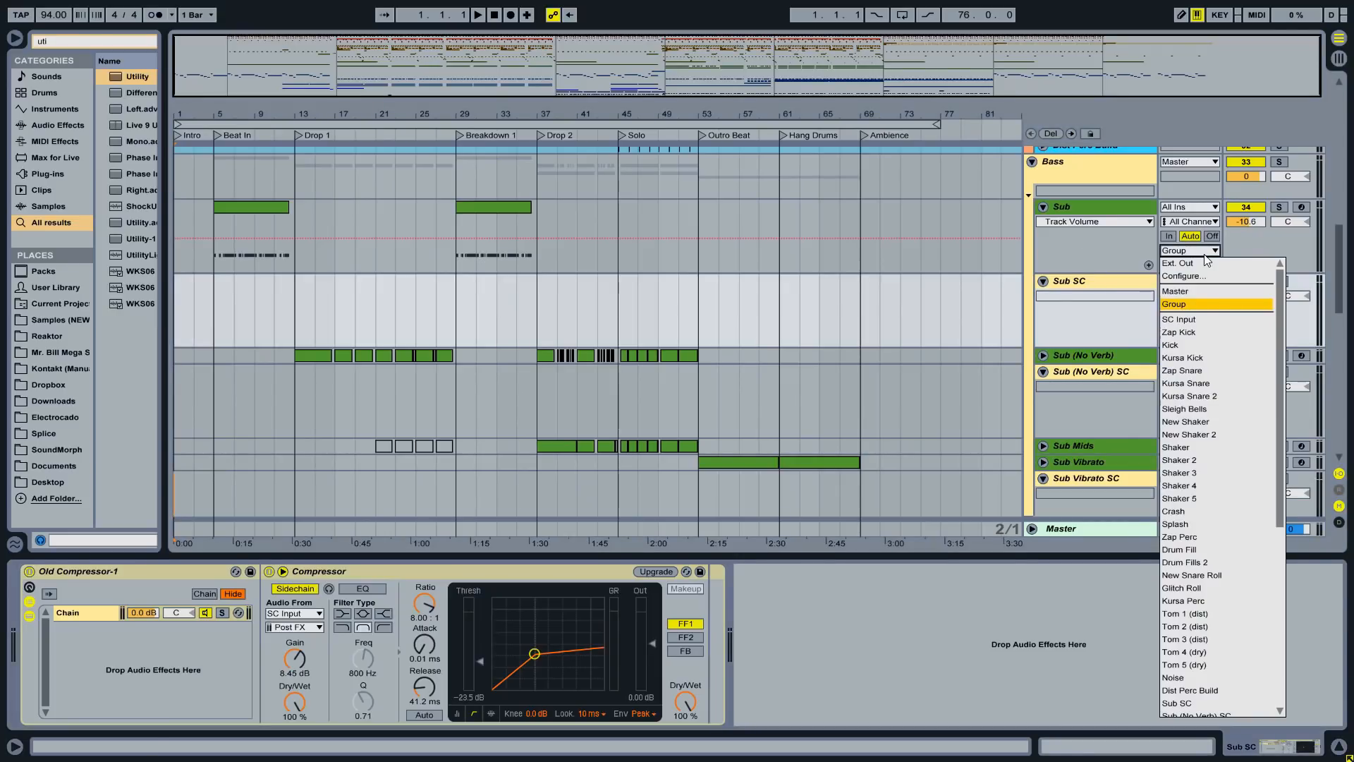
pyautogui.write('su')
pyautogui.press('Return')
# - Set Sub SC monitoring to In and freeze the Sub track
pyautogui.click(1167, 312)
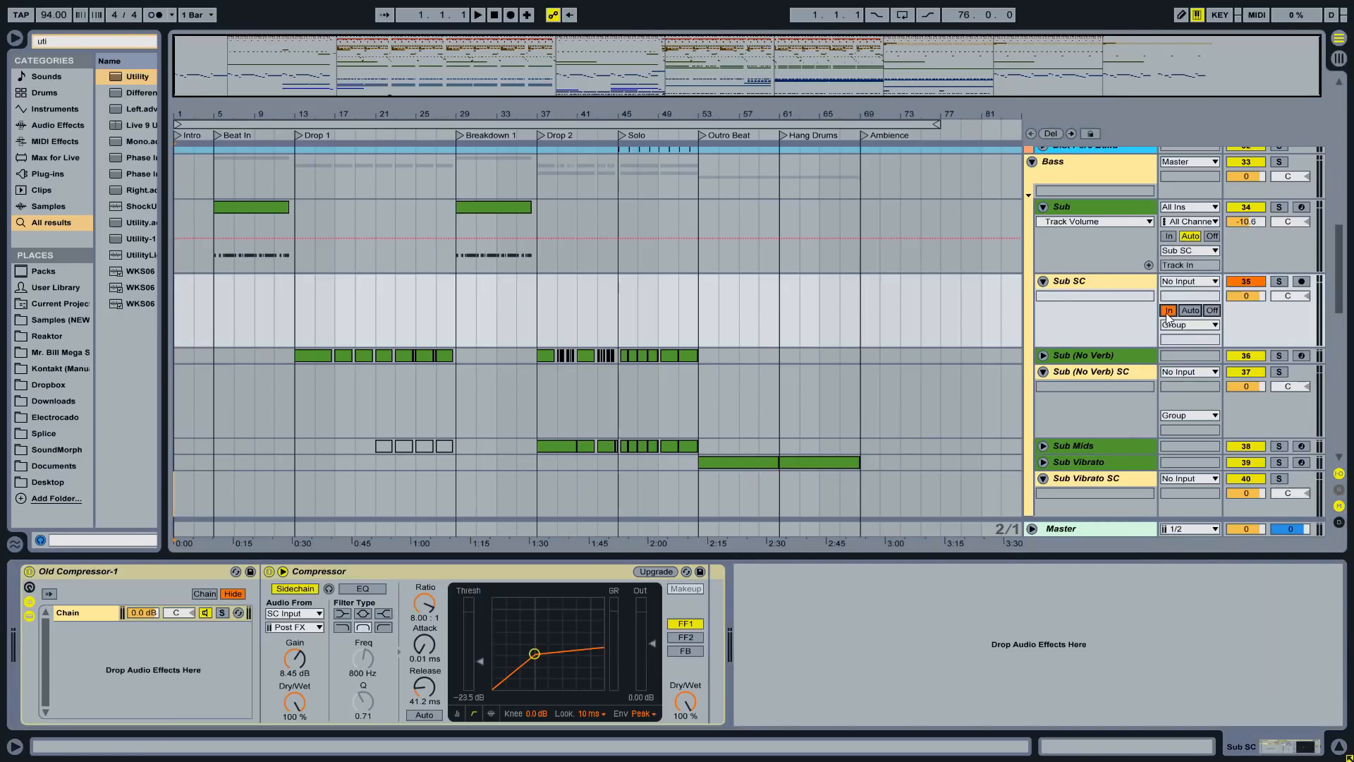
pyautogui.click(1086, 211)
pyautogui.rightClick(1081, 209)
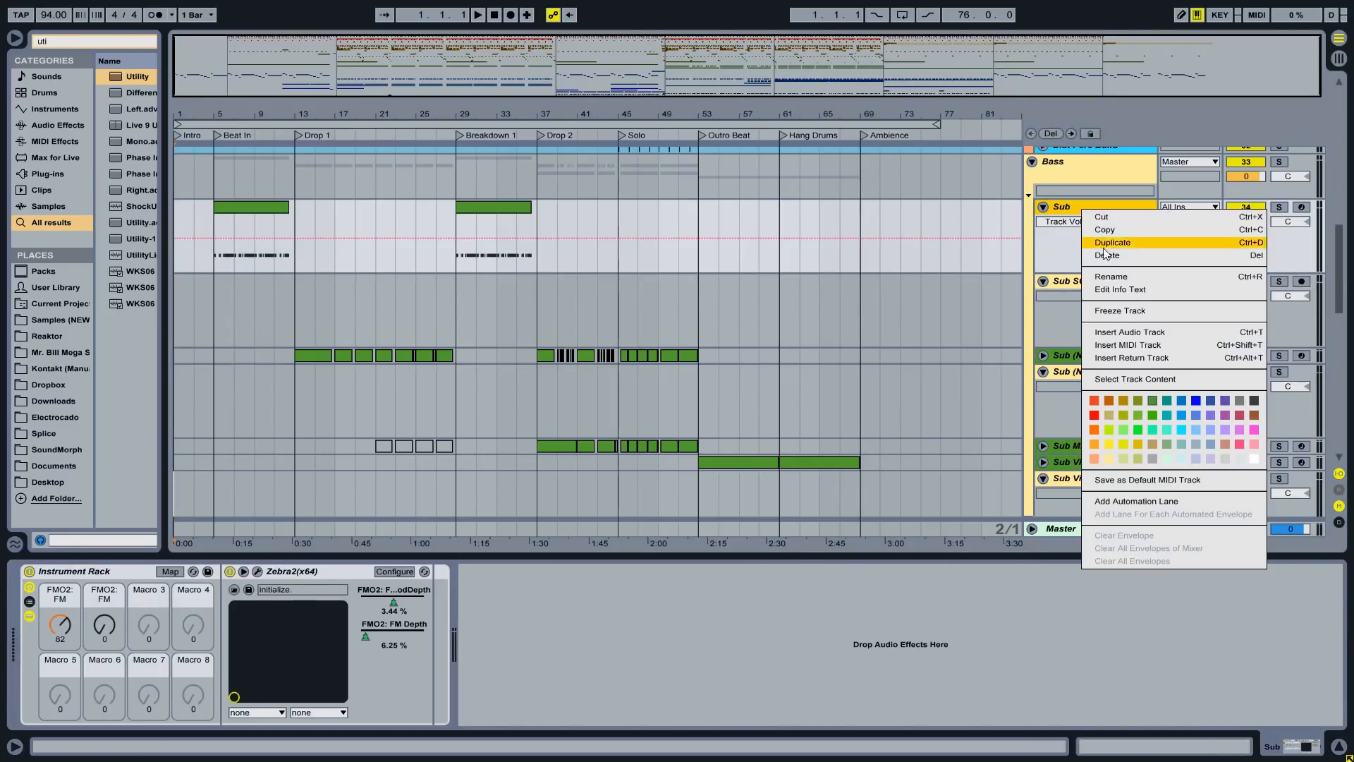
pyautogui.click(1129, 308)
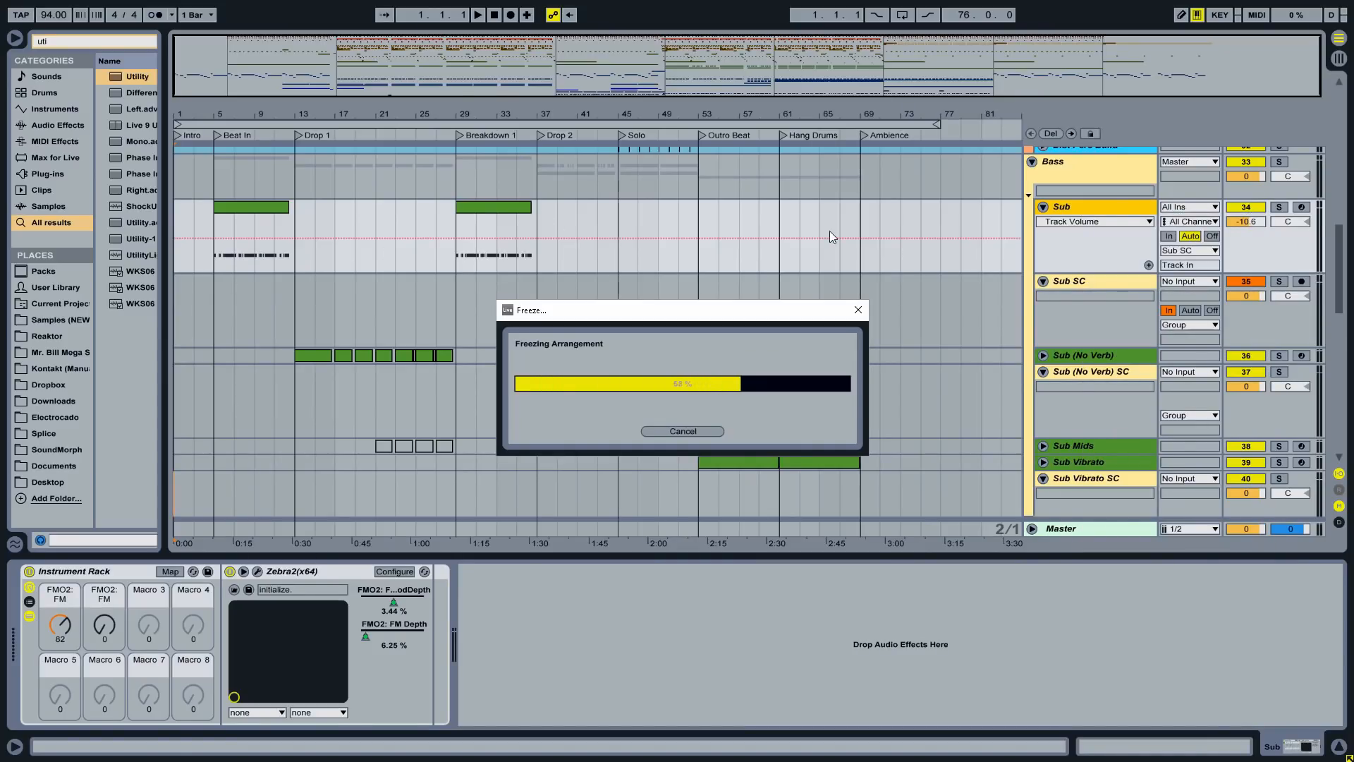
# - Select Sub and Sub SC together and fold them
pyautogui.click(1072, 282)
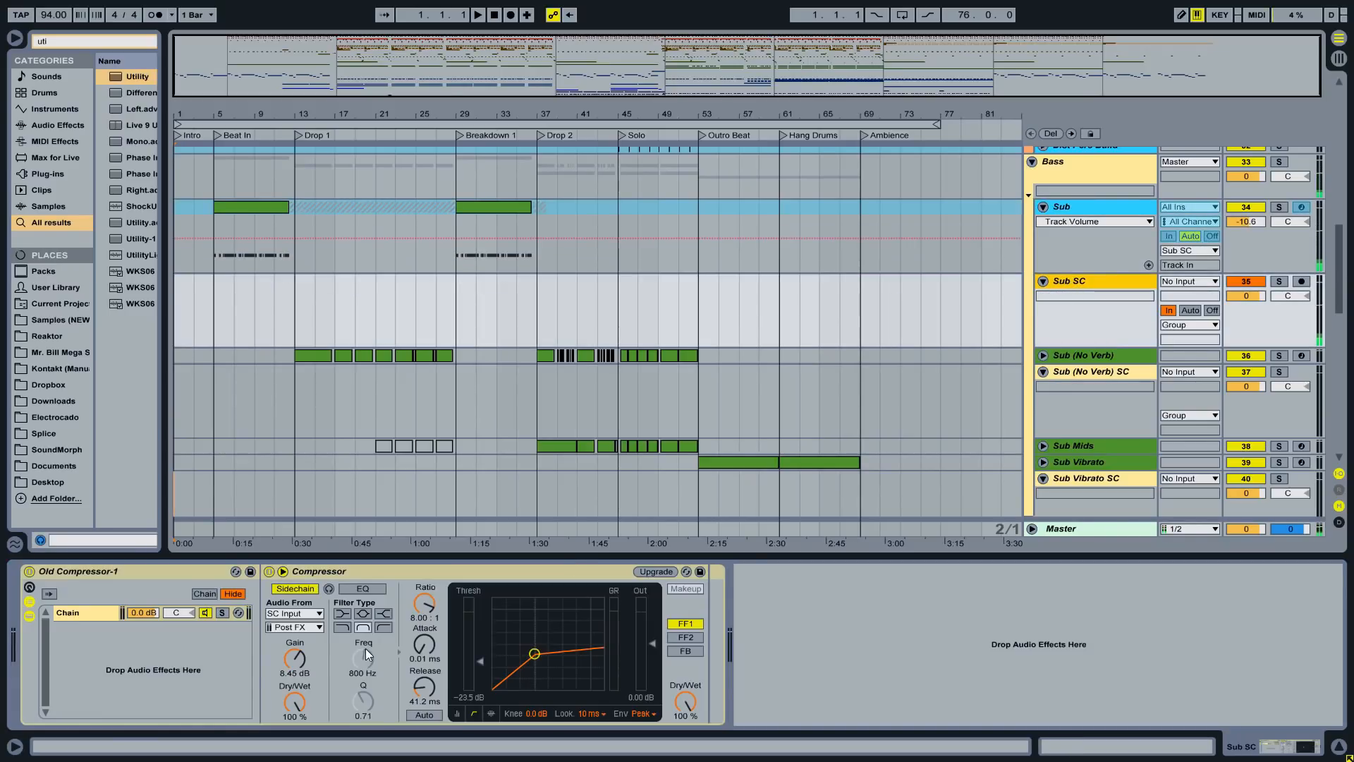
pyautogui.keyDown('shift'); pyautogui.click(1068, 204); pyautogui.keyUp('shift')
pyautogui.click(1043, 206)
pyautogui.rightClick(1084, 211)
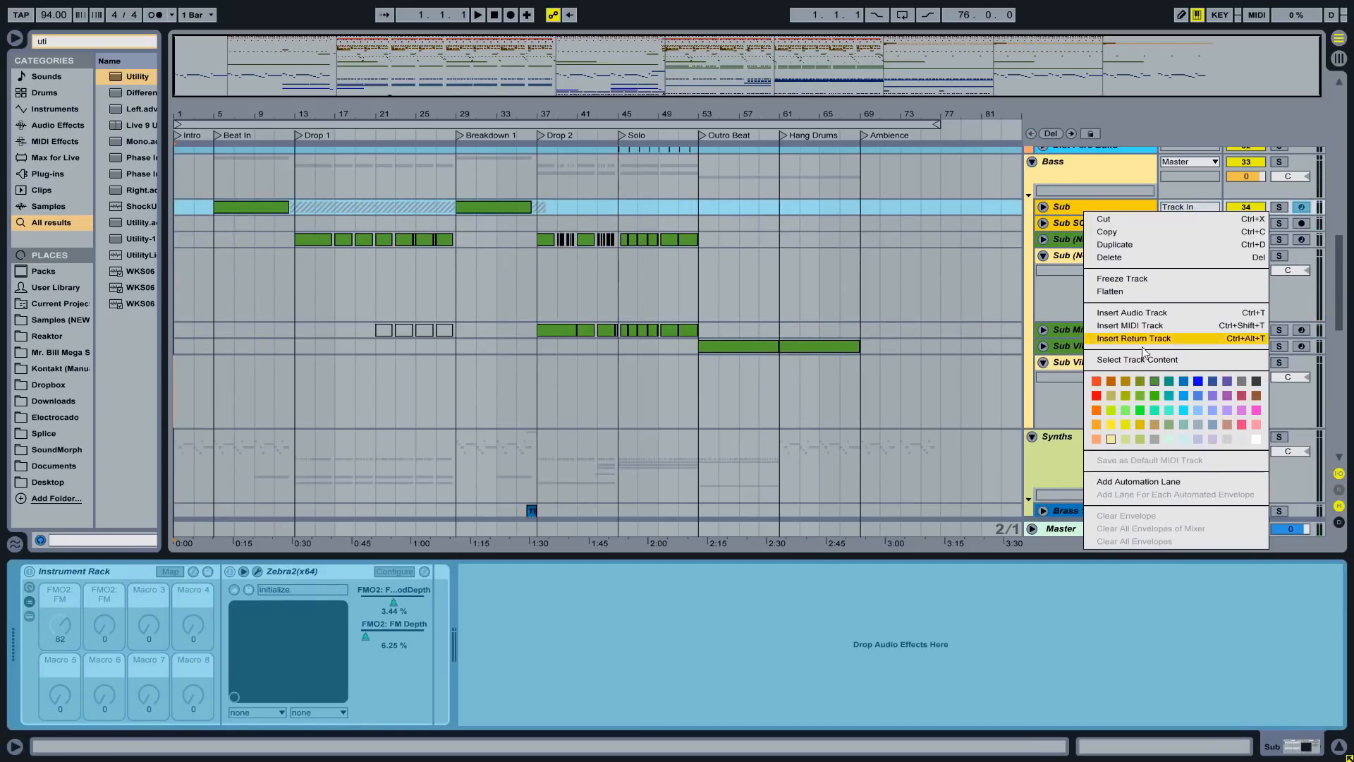
pyautogui.click(1063, 249)
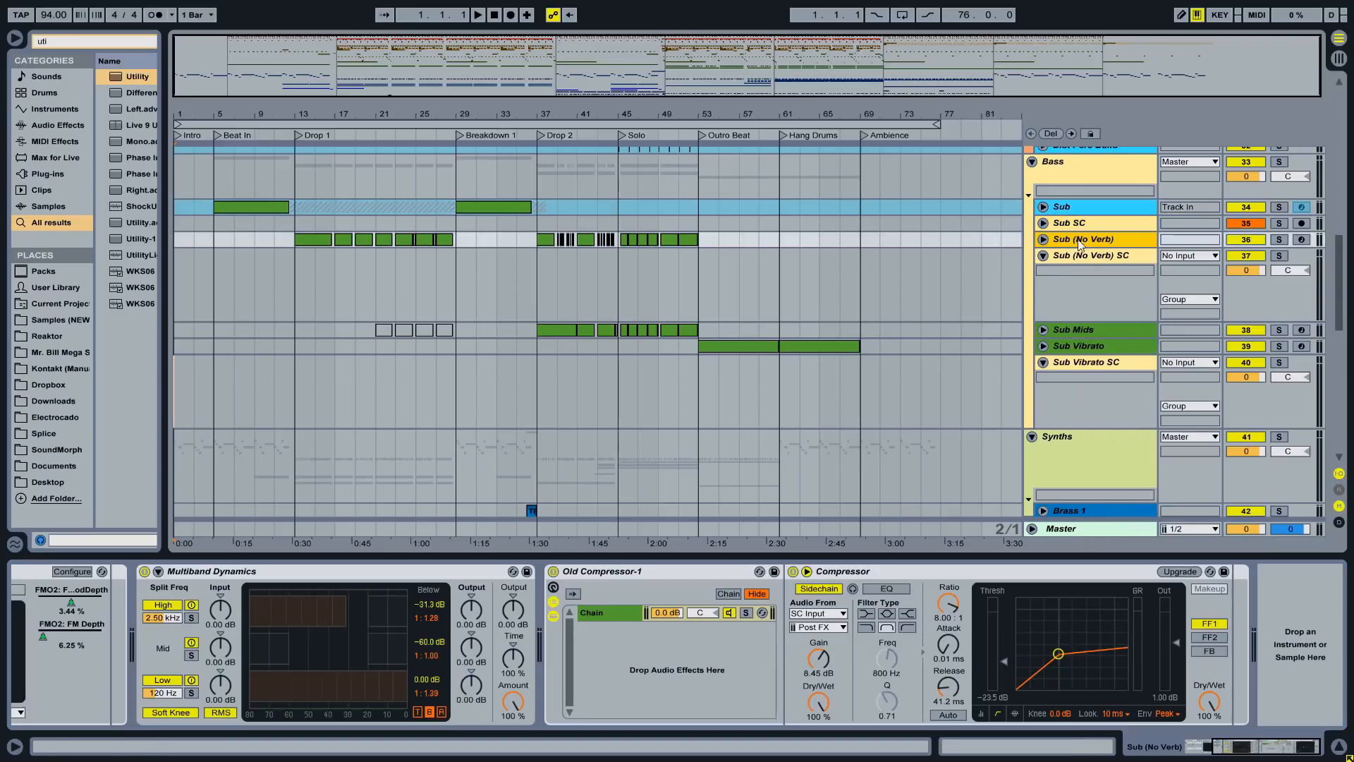
# - Check Sub (No Verb)'s Old Compressor-1 device and select Sub (No Verb) SC
pyautogui.click(1072, 239)
pyautogui.click(603, 580)
pyautogui.click(672, 281)
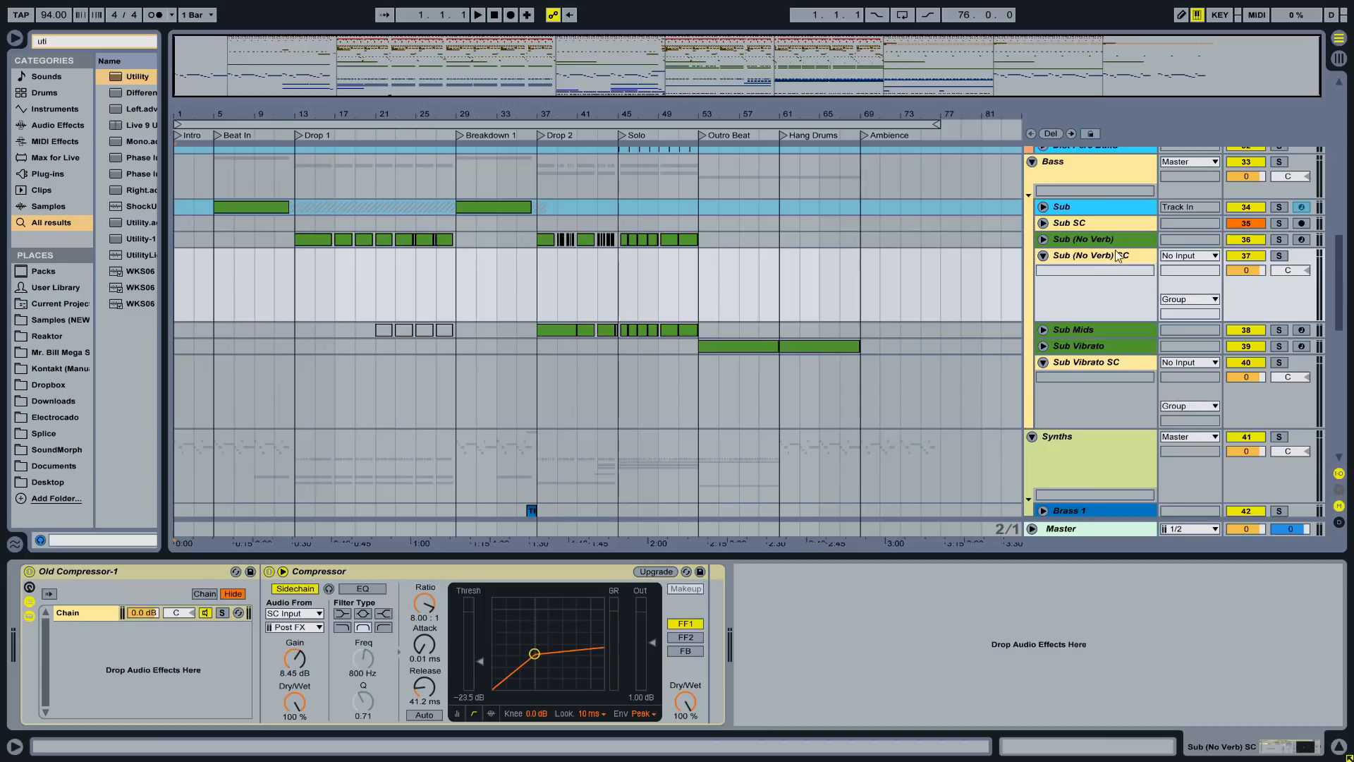
# - Route Sub (No Verb) into Sub (No Verb) SC and set that track's monitoring to In
pyautogui.click(1043, 239)
pyautogui.click(1186, 284)
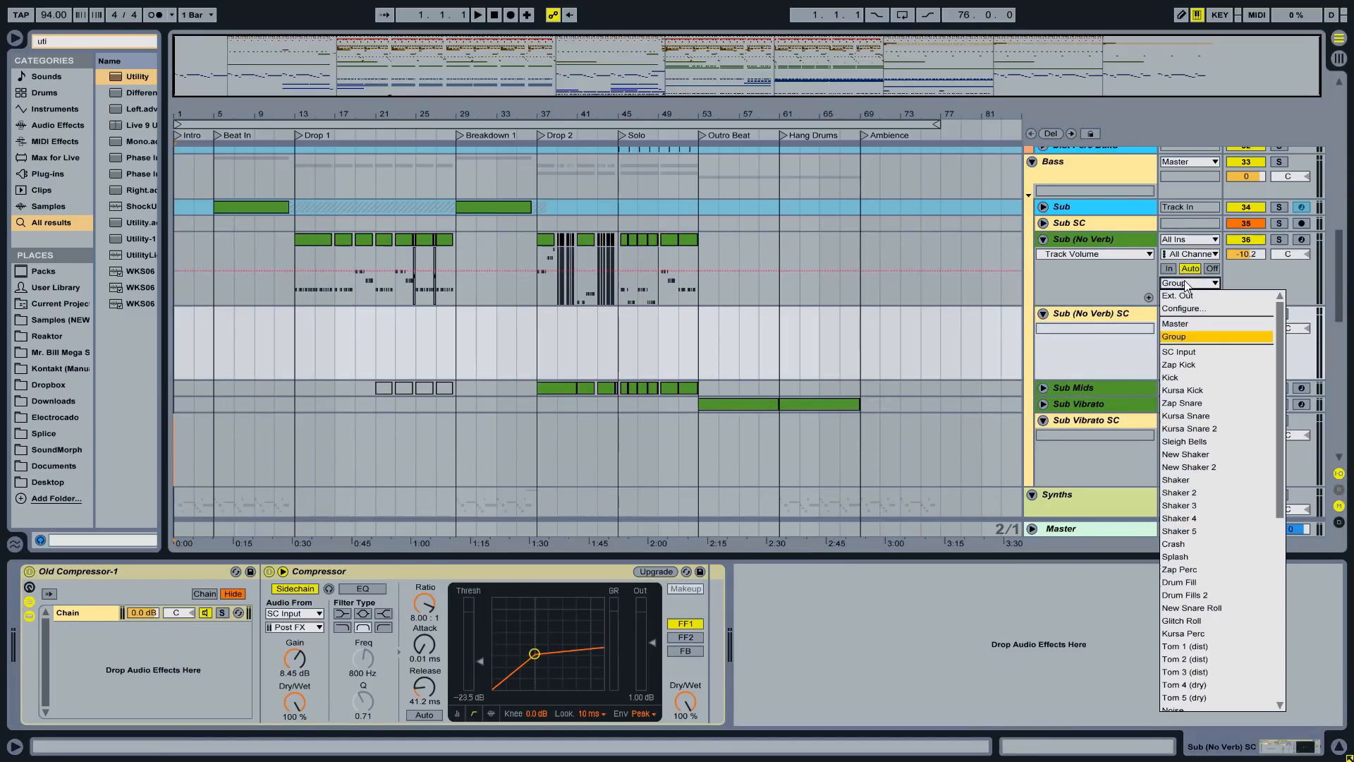
pyautogui.press('Down')
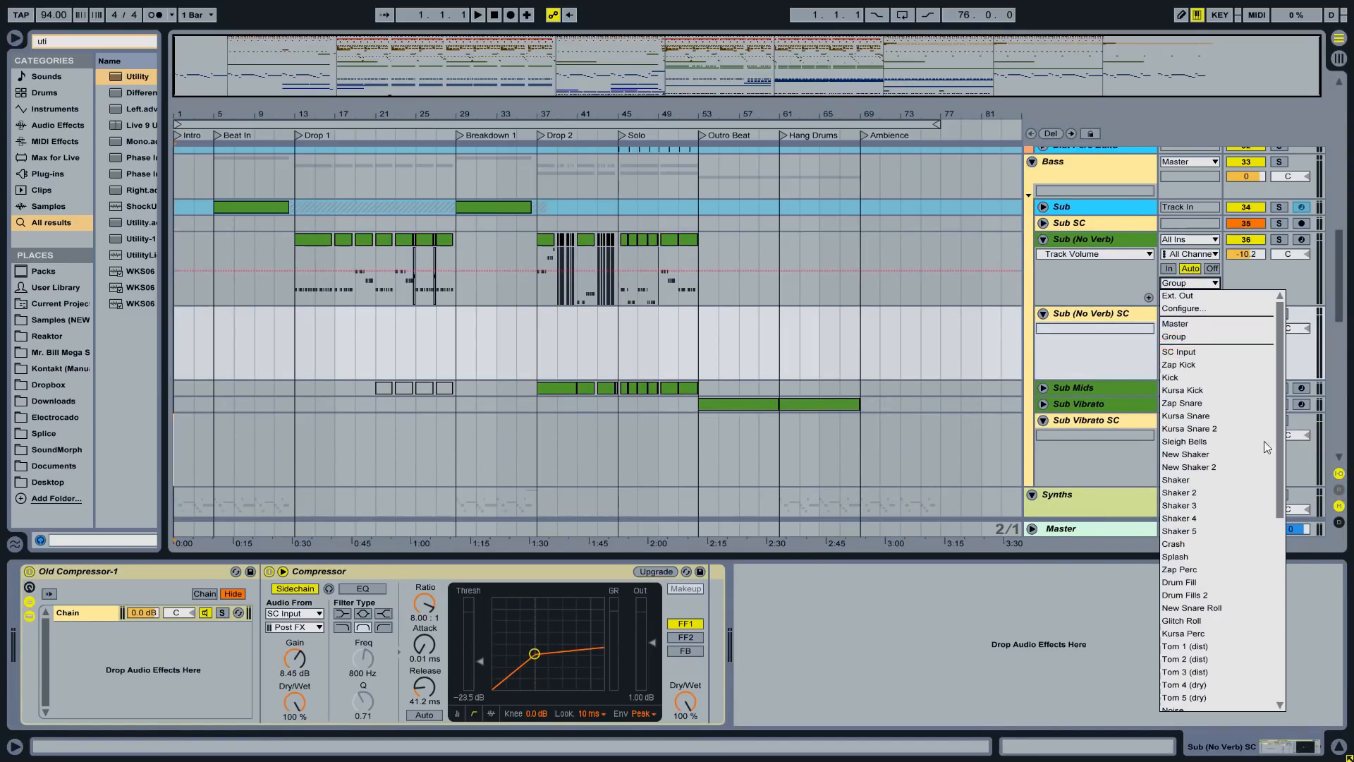
pyautogui.scroll(-4, 1236, 606)
pyautogui.click(1234, 609)
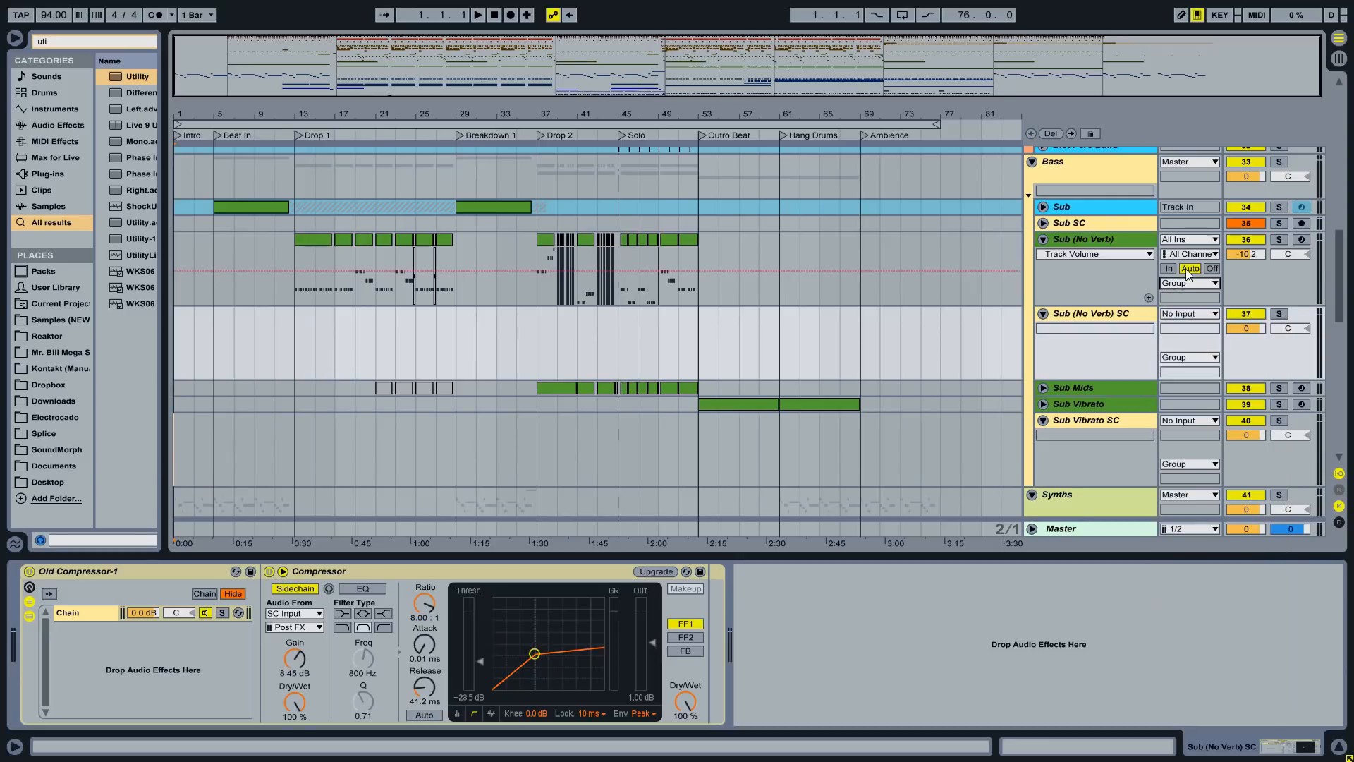
pyautogui.click(1065, 241)
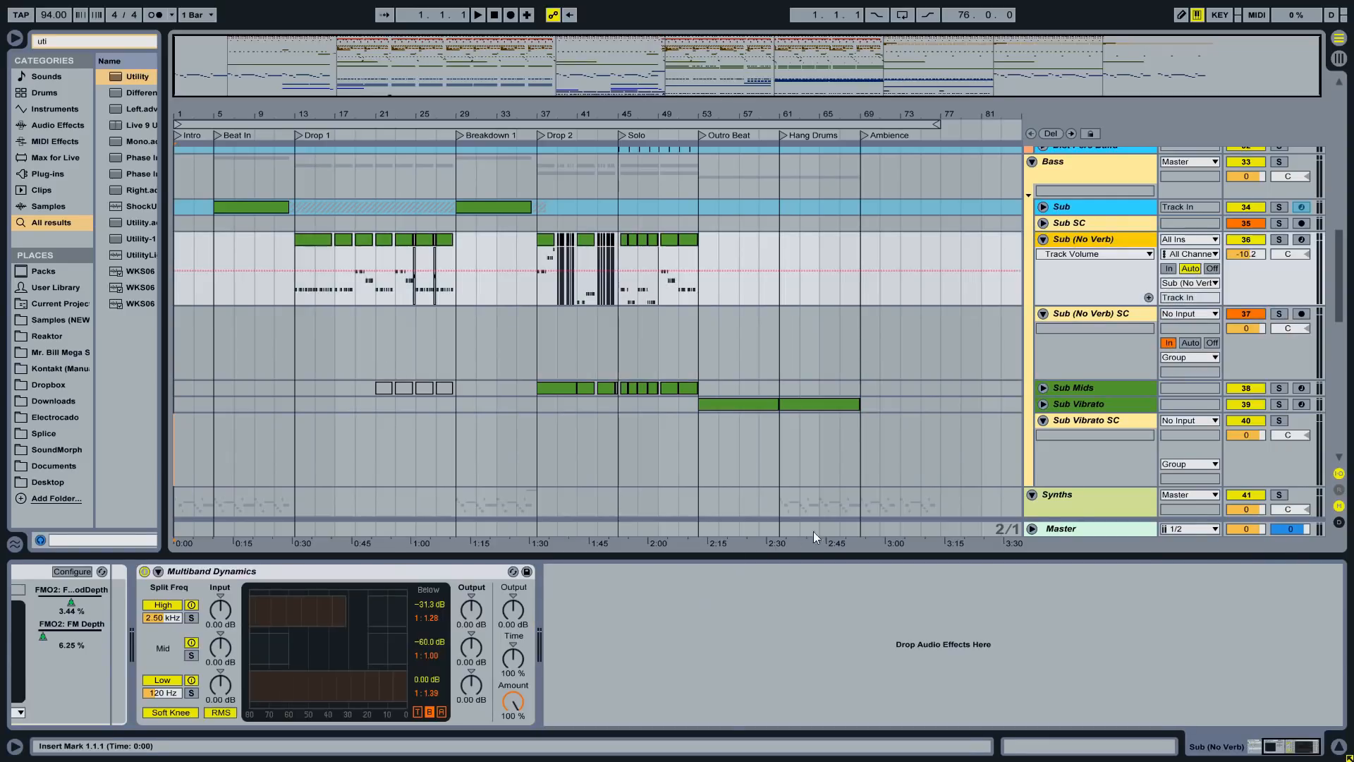
pyautogui.moveTo(1255, 739); pyautogui.dragTo(1193, 730)
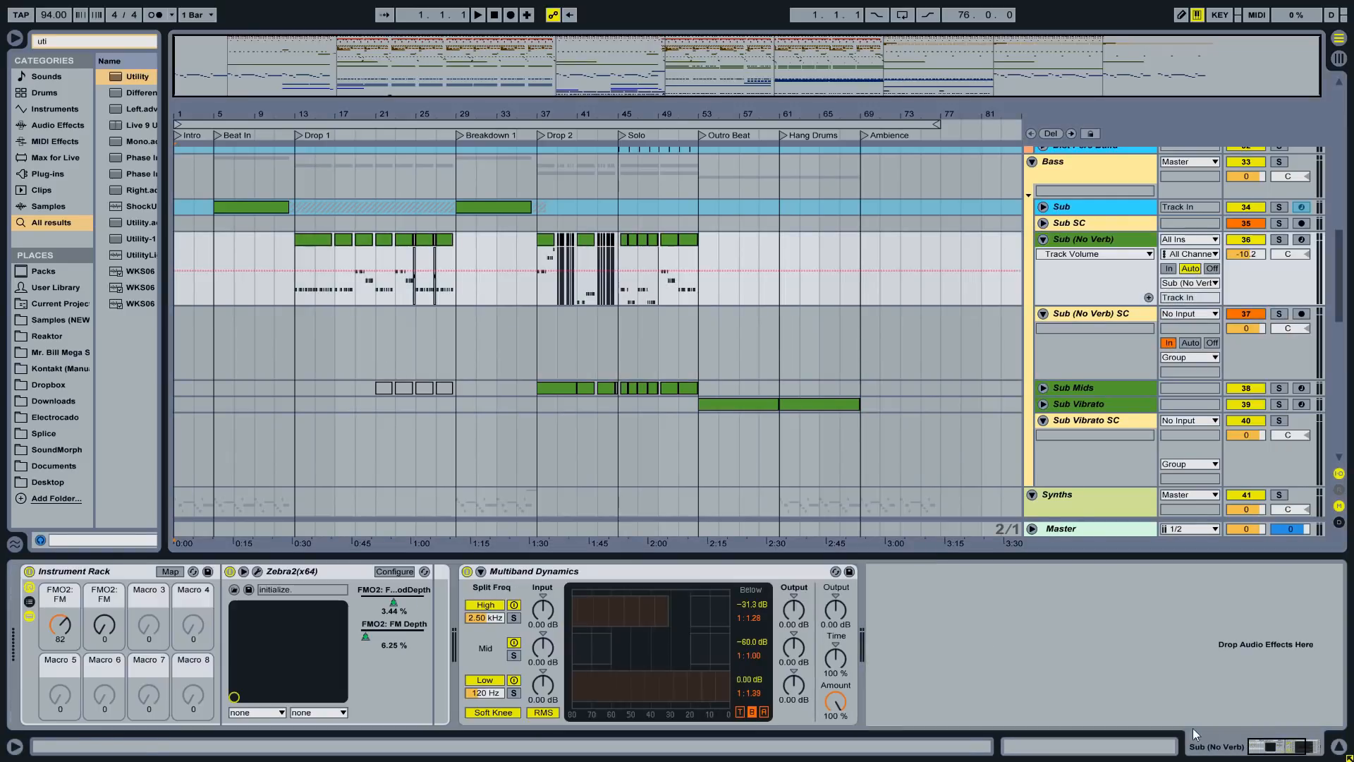
pyautogui.click(1081, 328)
# - Freeze the Sub (No Verb) track and fold it
pyautogui.click(1071, 241)
pyautogui.rightClick(1077, 239)
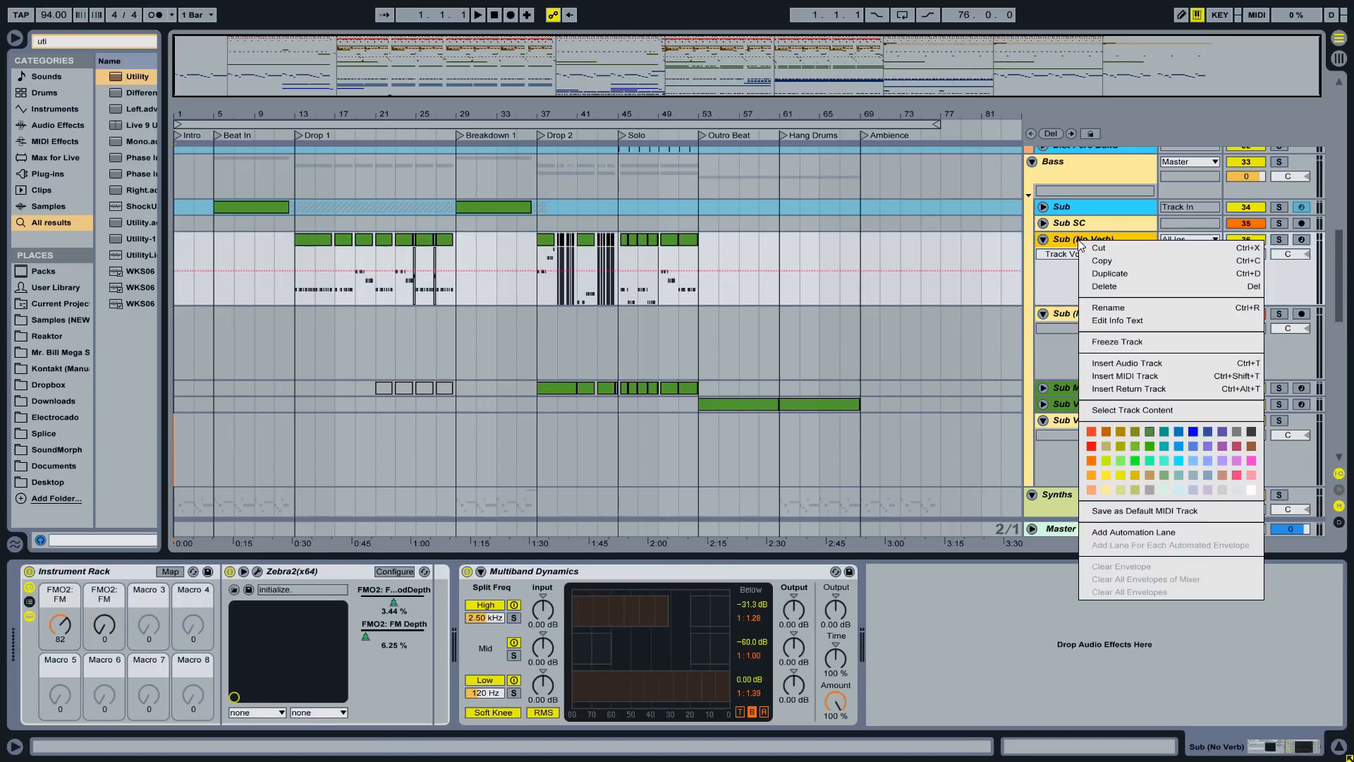
pyautogui.click(1129, 342)
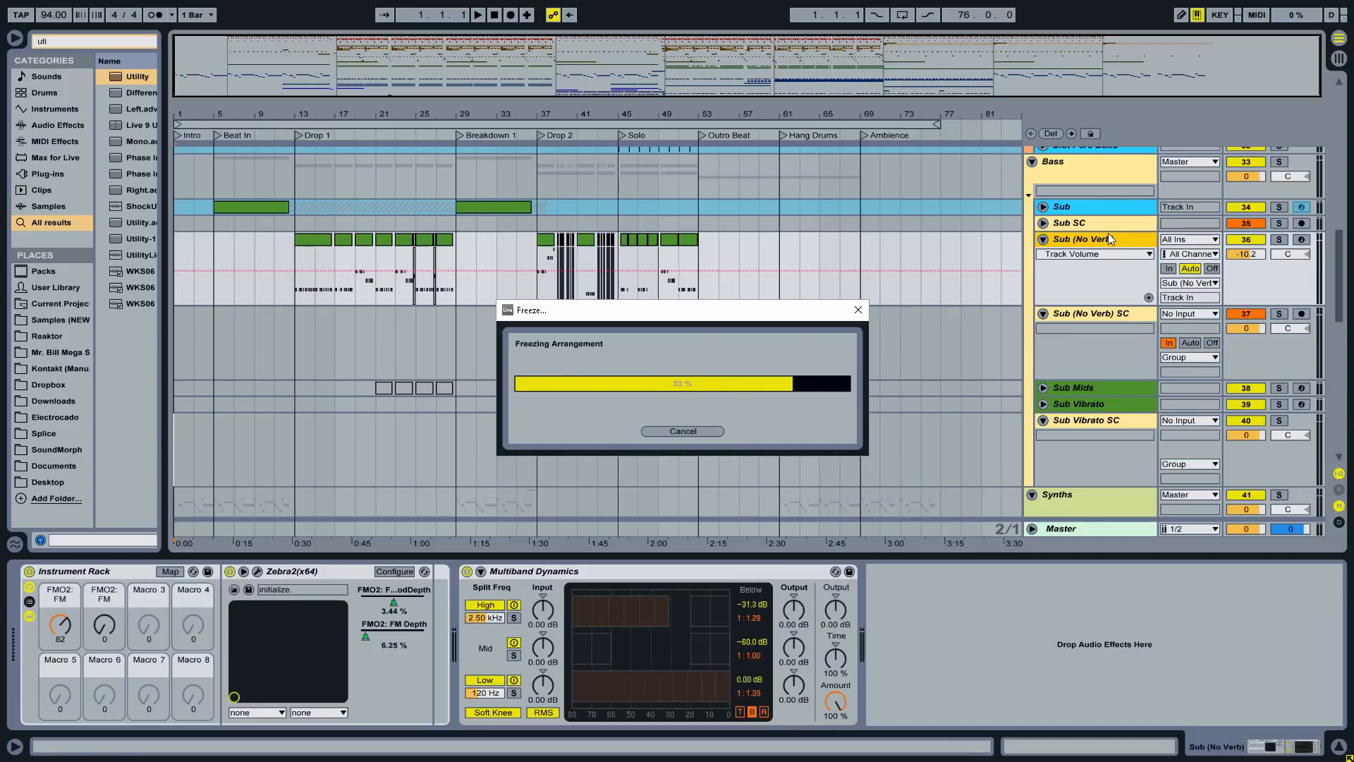
pyautogui.click(1044, 239)
# - Route Sub Vibrato into Sub Vibrato SC, monitor In, and freeze Sub Vibrato
pyautogui.click(1043, 255)
pyautogui.click(1043, 287)
pyautogui.click(1191, 332)
pyautogui.click(1169, 391)
pyautogui.rightClick(1079, 288)
pyautogui.click(1129, 391)
pyautogui.click(1043, 287)
# - Fold the Sub Vibrato SC track, freeze Hang Audio 1, and select Hang Audio 2 through 5
pyautogui.click(1043, 304)
pyautogui.scroll(-3, 1086, 317)
pyautogui.rightClick(1079, 306)
pyautogui.click(1094, 395)
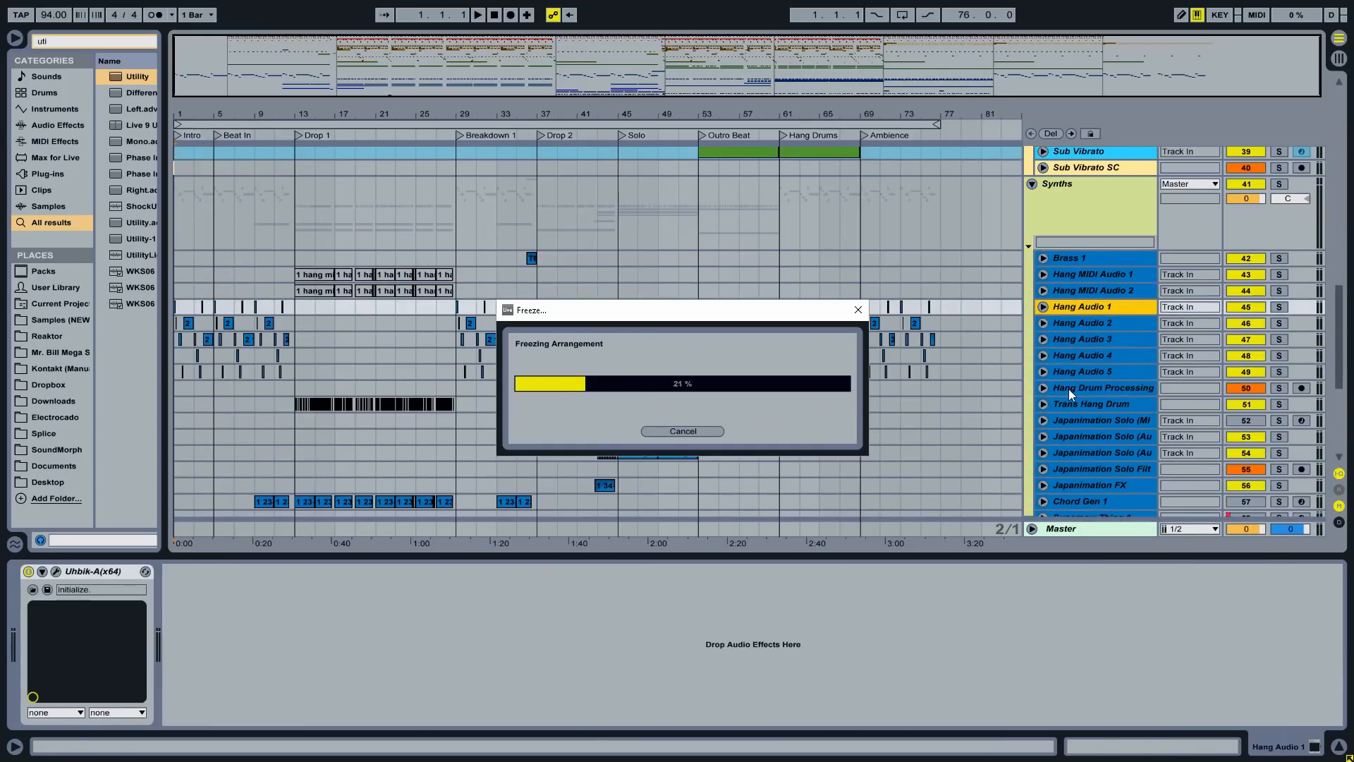
pyautogui.click(1086, 323)
pyautogui.keyDown('shift'); pyautogui.click(1083, 371); pyautogui.keyUp('shift')
pyautogui.rightClick(1083, 372)
pyautogui.click(1107, 457)
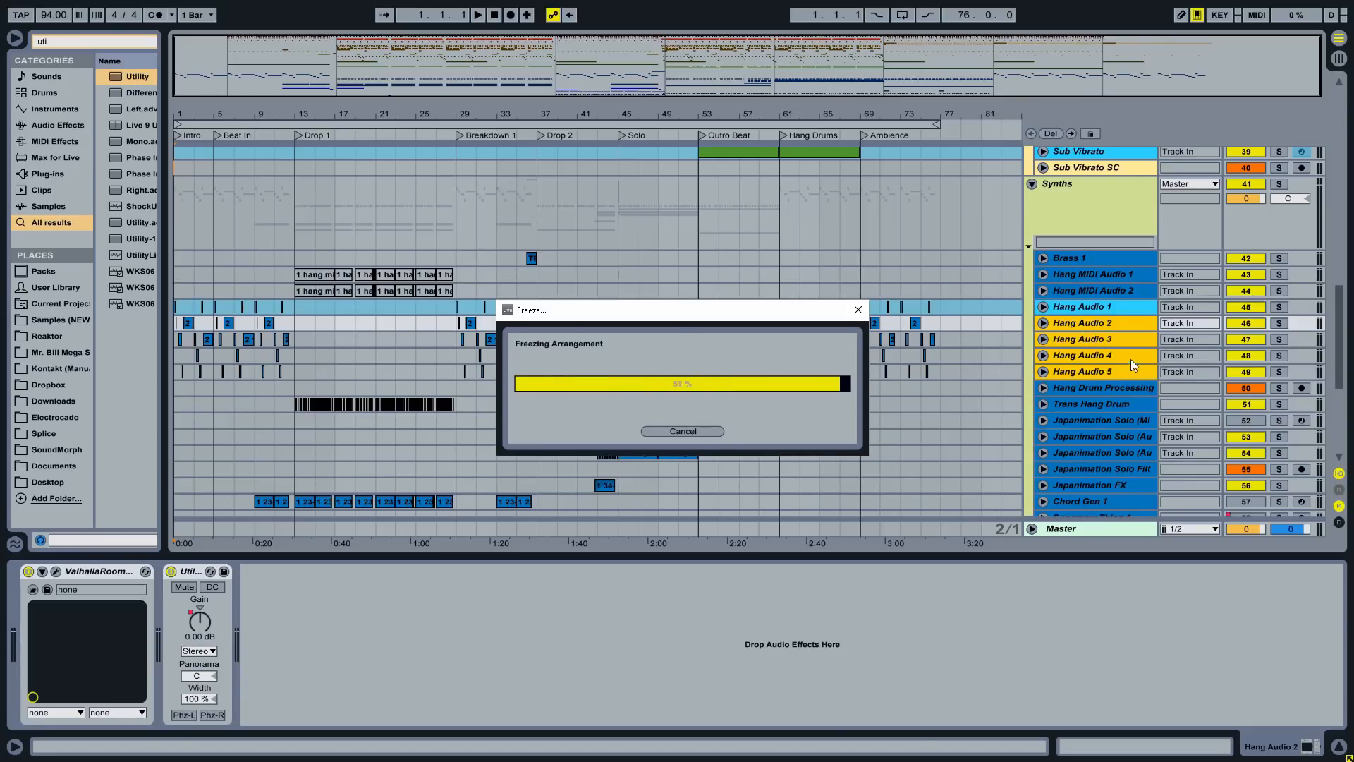
# - Rename the Trans Hang Drum track to 'Trash Hang Drum'
pyautogui.click(1091, 405)
pyautogui.hotkey('ctrl', 'r')
pyautogui.write('Trash Hang Drum')
pyautogui.click(1043, 420)
# - Inspect the Japanimation Solo track's compressors and delete the selected device
pyautogui.click(1044, 407)
pyautogui.click(1101, 439)
pyautogui.click(500, 571)
pyautogui.keyDown('shift'); pyautogui.click(287, 571); pyautogui.keyUp('shift')
pyautogui.press('Delete')
# - Freeze the Japanimation Solo (MIDI) track
pyautogui.click(1100, 407)
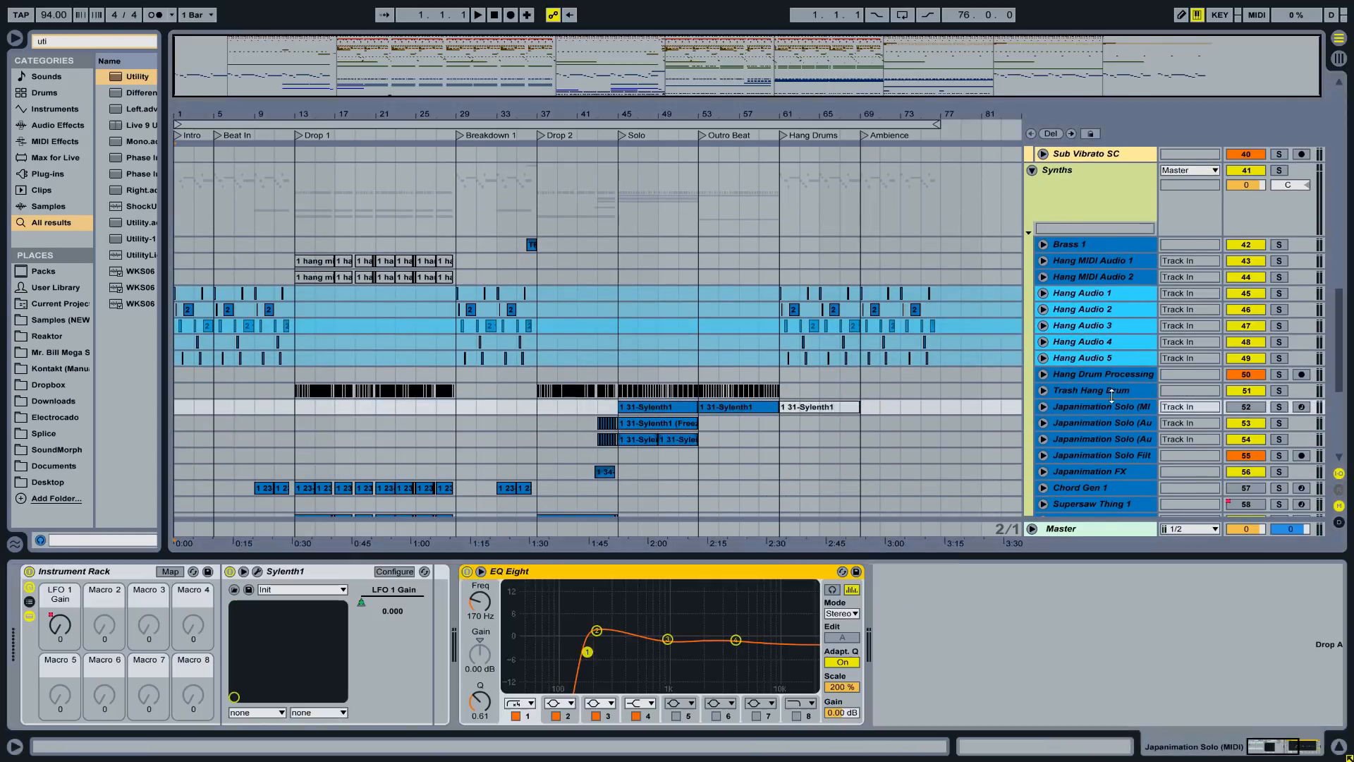
pyautogui.rightClick(1100, 407)
pyautogui.click(1125, 490)
pyautogui.scroll(-3, 1086, 423)
pyautogui.rightClick(1093, 352)
pyautogui.click(1125, 435)
# - Loop bars 33 to 37 and record them into Supersaw Thing 1
pyautogui.click(688, 418)
pyautogui.click(1043, 368)
pyautogui.moveTo(497, 292); pyautogui.dragTo(536, 293)
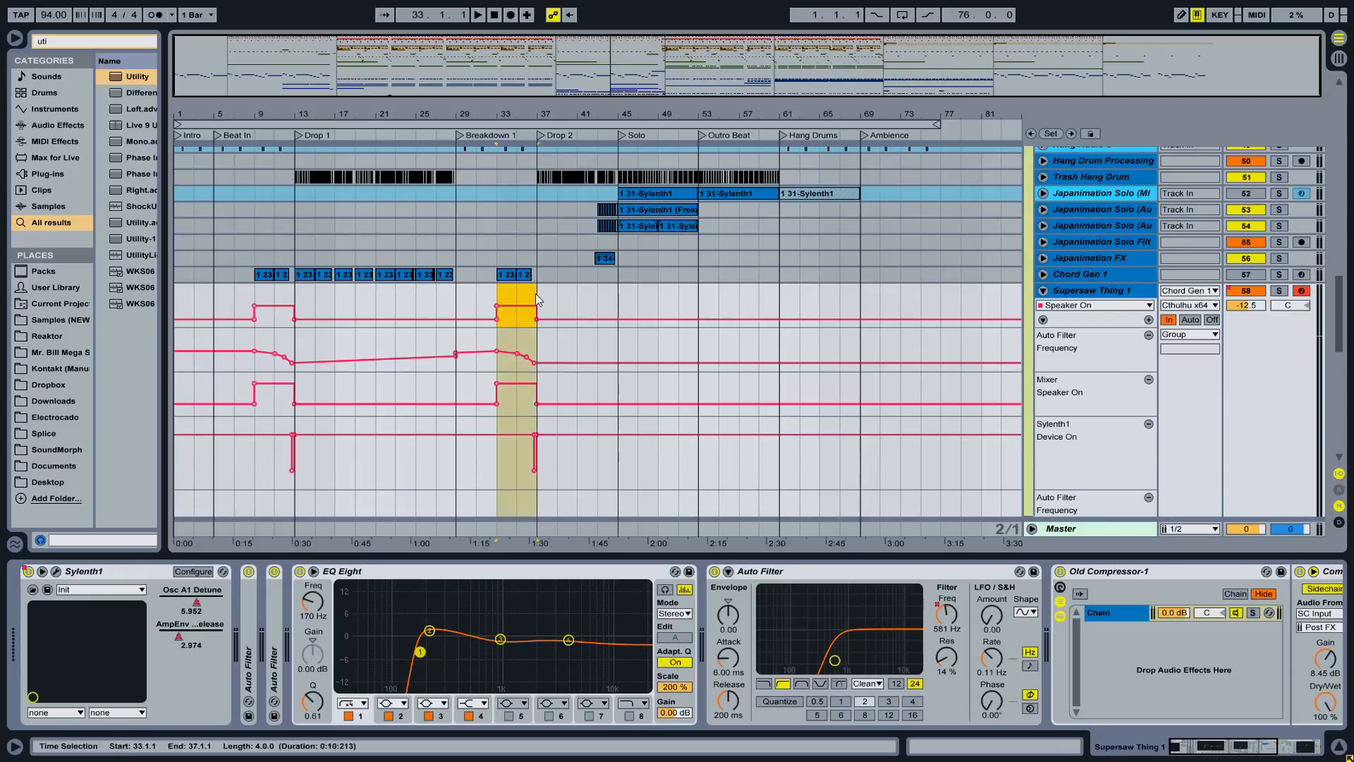
pyautogui.hotkey('ctrl', 'l')
pyautogui.click(1301, 291)
pyautogui.press('F9')
pyautogui.press('space')
pyautogui.press('F9')
pyautogui.press('space')
pyautogui.press('space')
pyautogui.click(1044, 275)
# - Set the inputs of Supersaw Thing 1 and Supersaw Thing 2 to No Input
pyautogui.click(1190, 348)
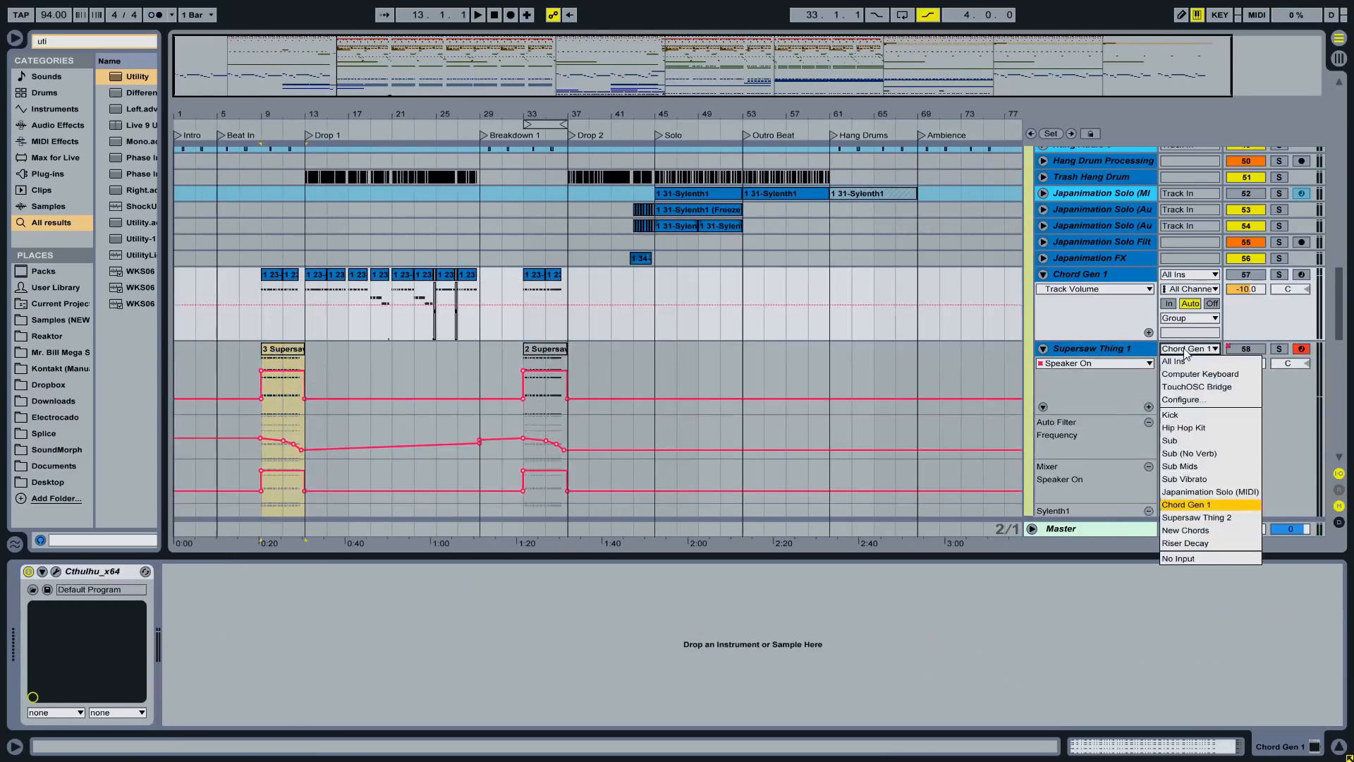
pyautogui.click(1190, 557)
pyautogui.click(1043, 349)
pyautogui.click(1044, 364)
pyautogui.click(1190, 365)
pyautogui.click(1190, 575)
pyautogui.click(1043, 274)
# - Add audio tracks named 'Supersaw Thing 1 SC' and 'Supersaw Thing 2 SC'
pyautogui.click(1128, 305)
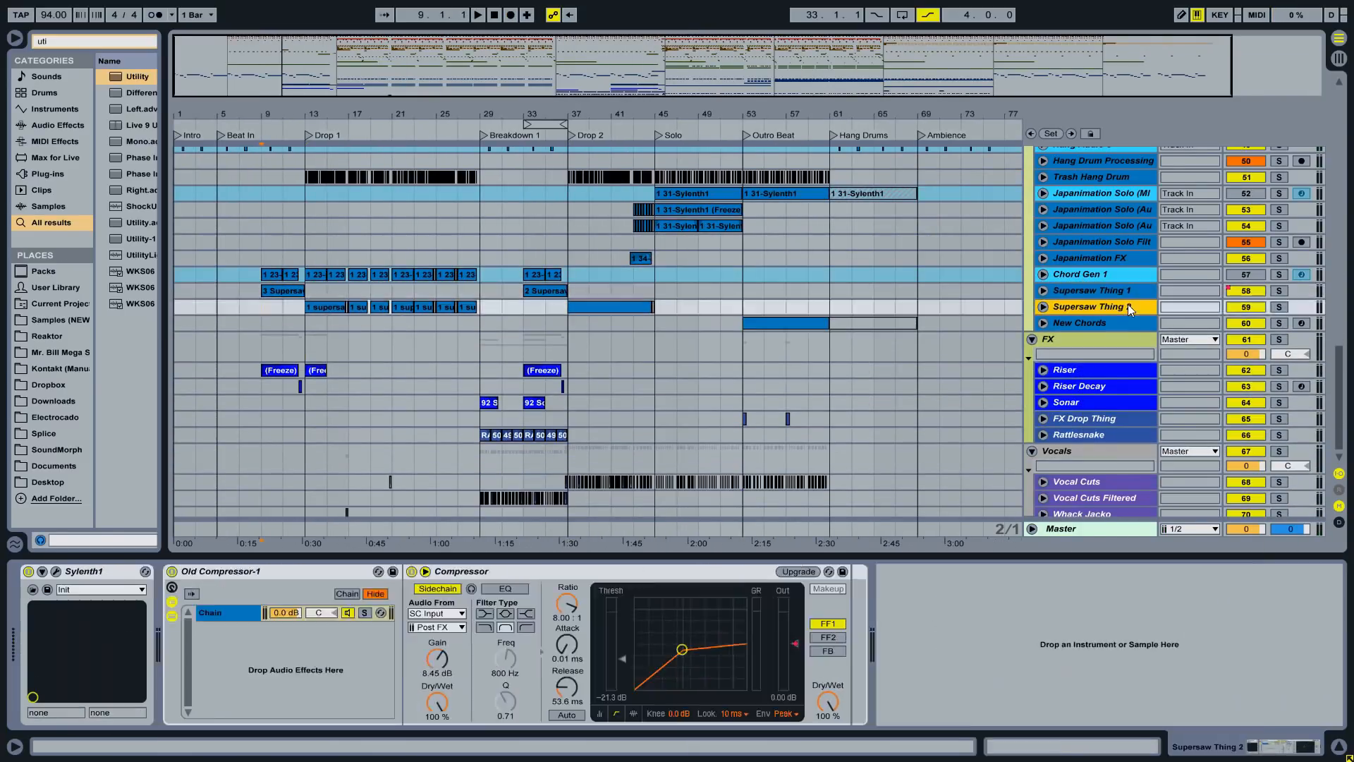
pyautogui.hotkey('ctrl', 't')
pyautogui.write('Supersaw Thing 1 SC')
pyautogui.click(1143, 382)
pyautogui.hotkey('ctrl', 't')
pyautogui.write('Supersaw Thing 2 SC')
pyautogui.click(1190, 200)
pyautogui.click(1044, 172)
# - Freeze Chord Gen 1 together with both Supersaw tracks
pyautogui.click(1091, 189)
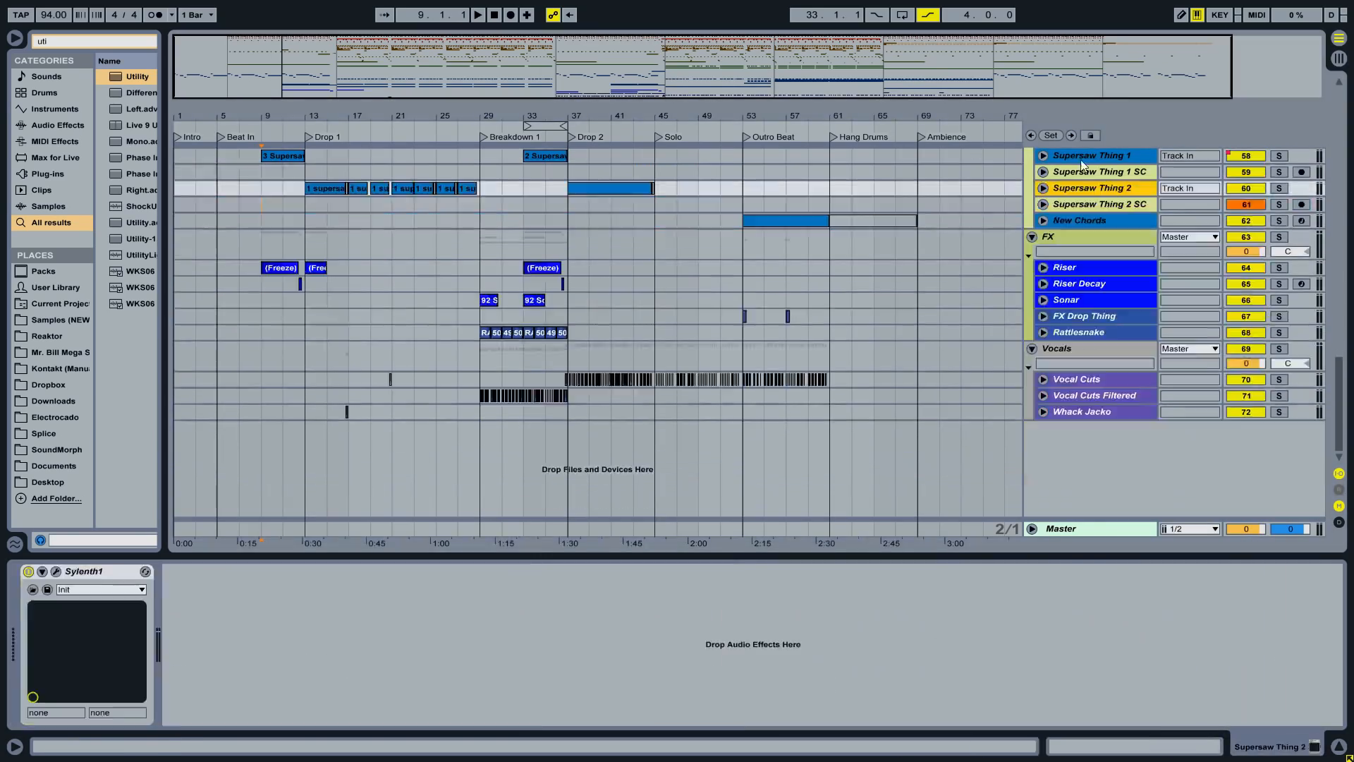
pyautogui.rightClick(1100, 258)
pyautogui.click(1123, 384)
pyautogui.click(1100, 290)
# - Add a 'New Chords SC' audio track and freeze the New Chords track
pyautogui.hotkey('ctrl', 't')
pyautogui.write('New Chords SC')
pyautogui.click(1114, 291)
pyautogui.click(1044, 290)
pyautogui.rightClick(1100, 335)
pyautogui.click(1127, 462)
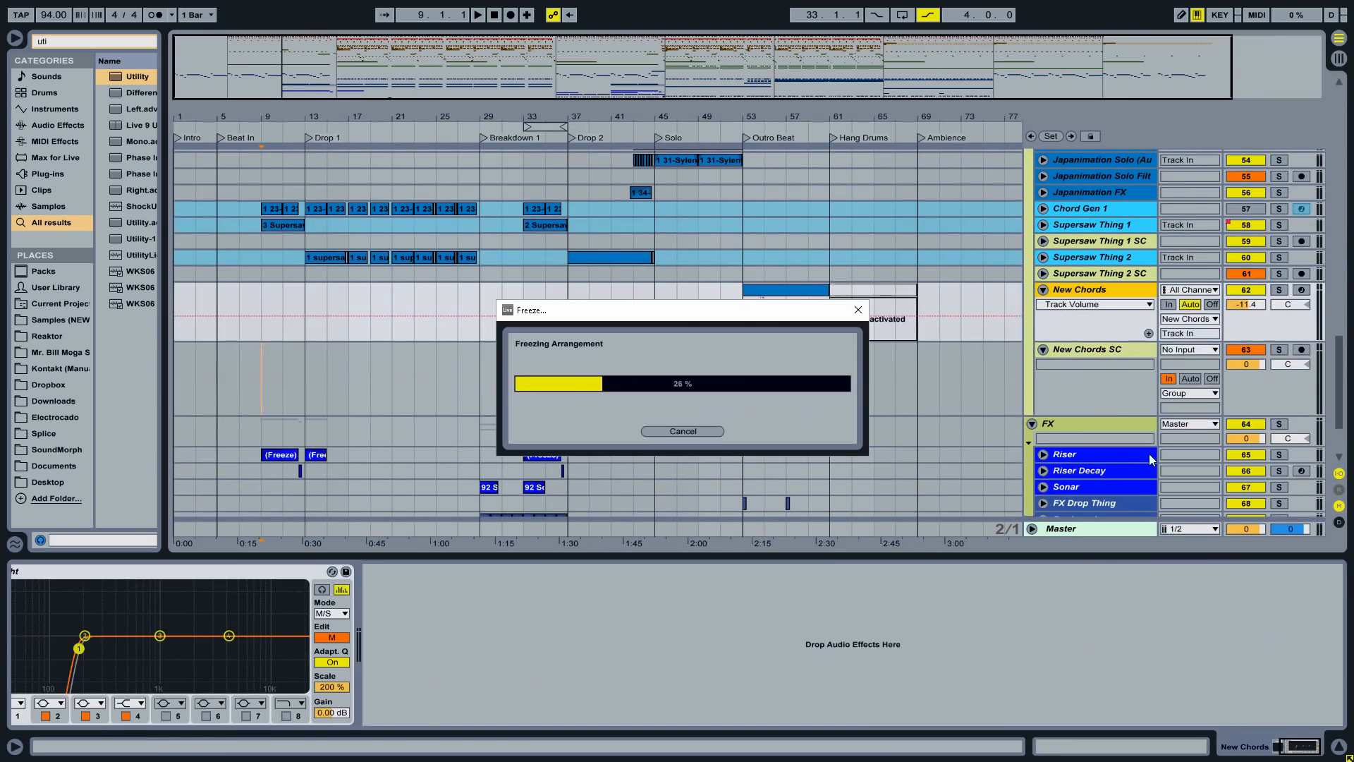
pyautogui.keyDown('shift'); pyautogui.click(1090, 306); pyautogui.keyUp('shift')
# - Colour the SC tracks blue and select the Master track
pyautogui.rightClick(1090, 306)
pyautogui.click(1187, 483)
pyautogui.click(1247, 225)
pyautogui.click(1077, 465)
pyautogui.click(1102, 530)
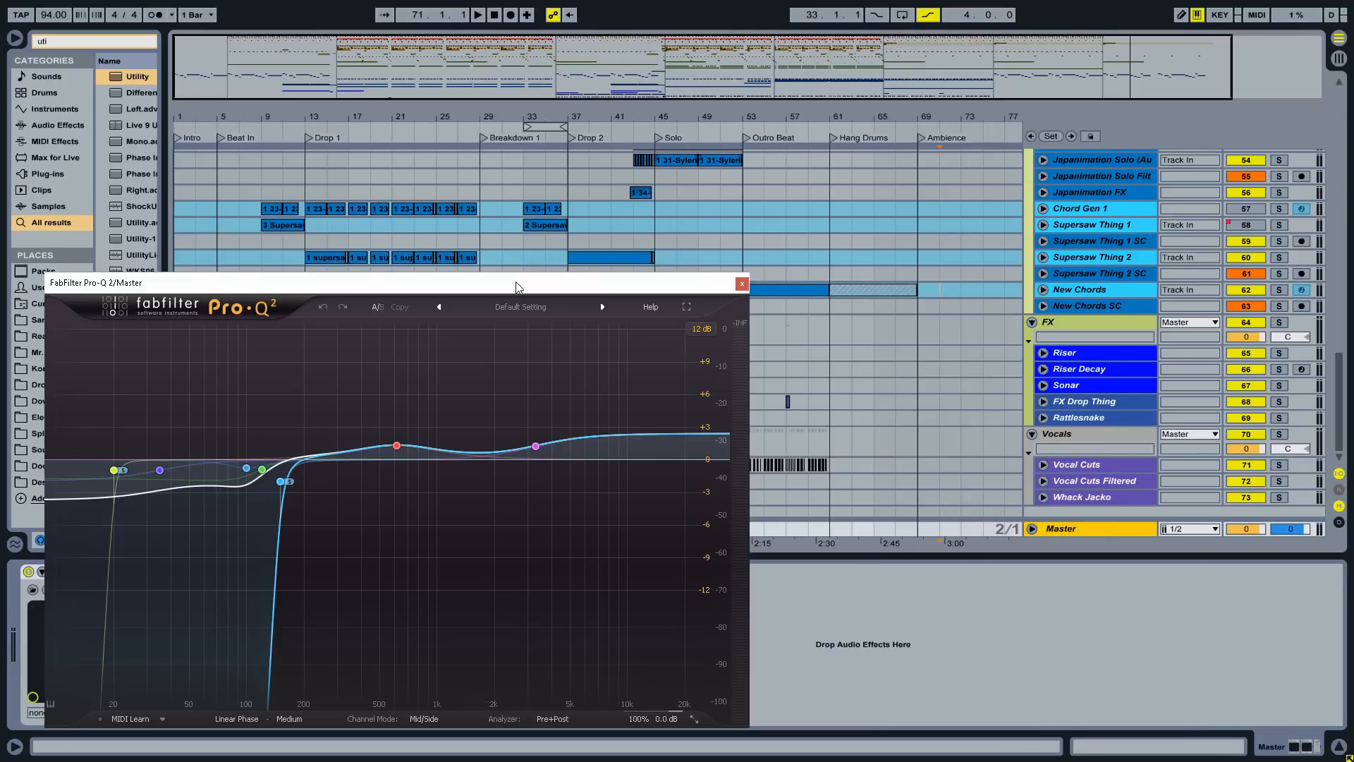
# - Open Pro-L and arrange the Pro-Q 2 and Pro-L windows out of the way
pyautogui.moveTo(514, 283); pyautogui.dragTo(645, 104)
pyautogui.click(198, 571)
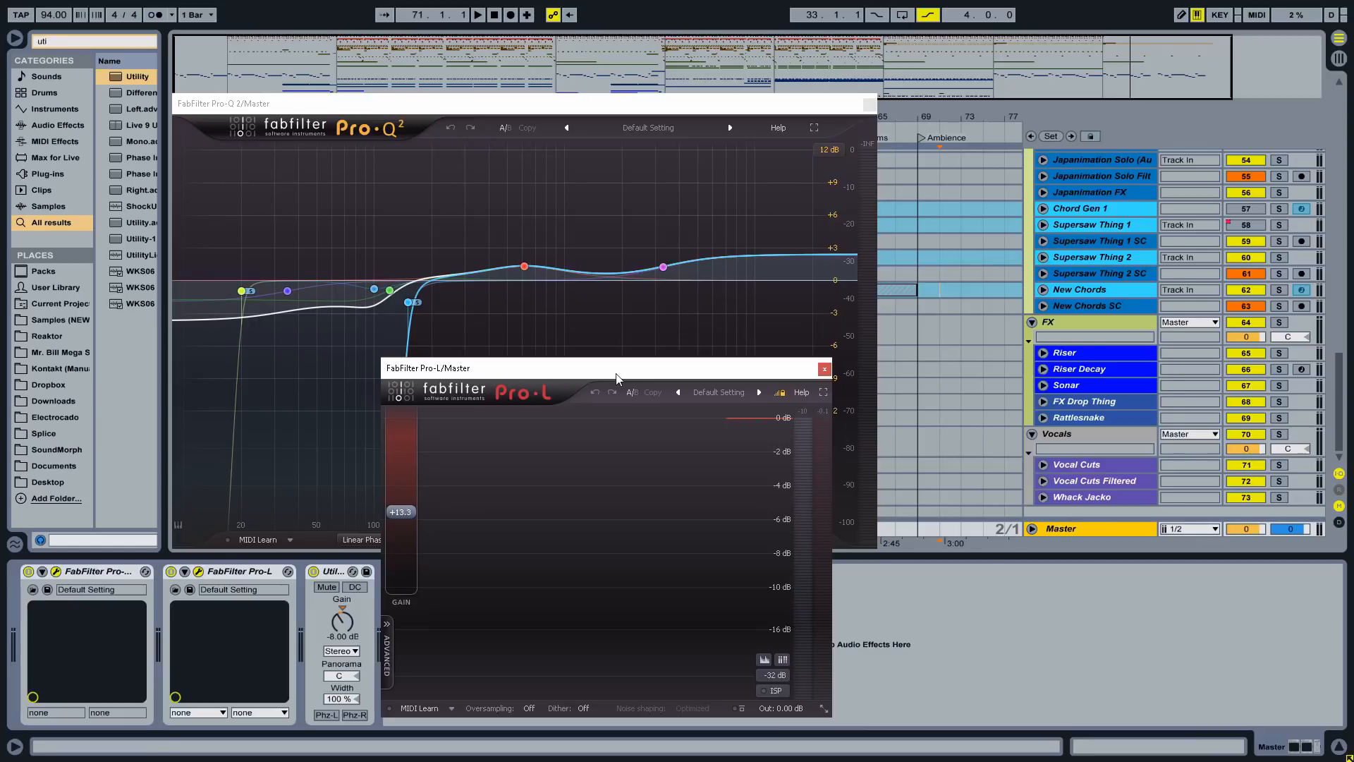
pyautogui.moveTo(594, 371); pyautogui.dragTo(1083, 177)
pyautogui.moveTo(734, 107); pyautogui.dragTo(691, 102)
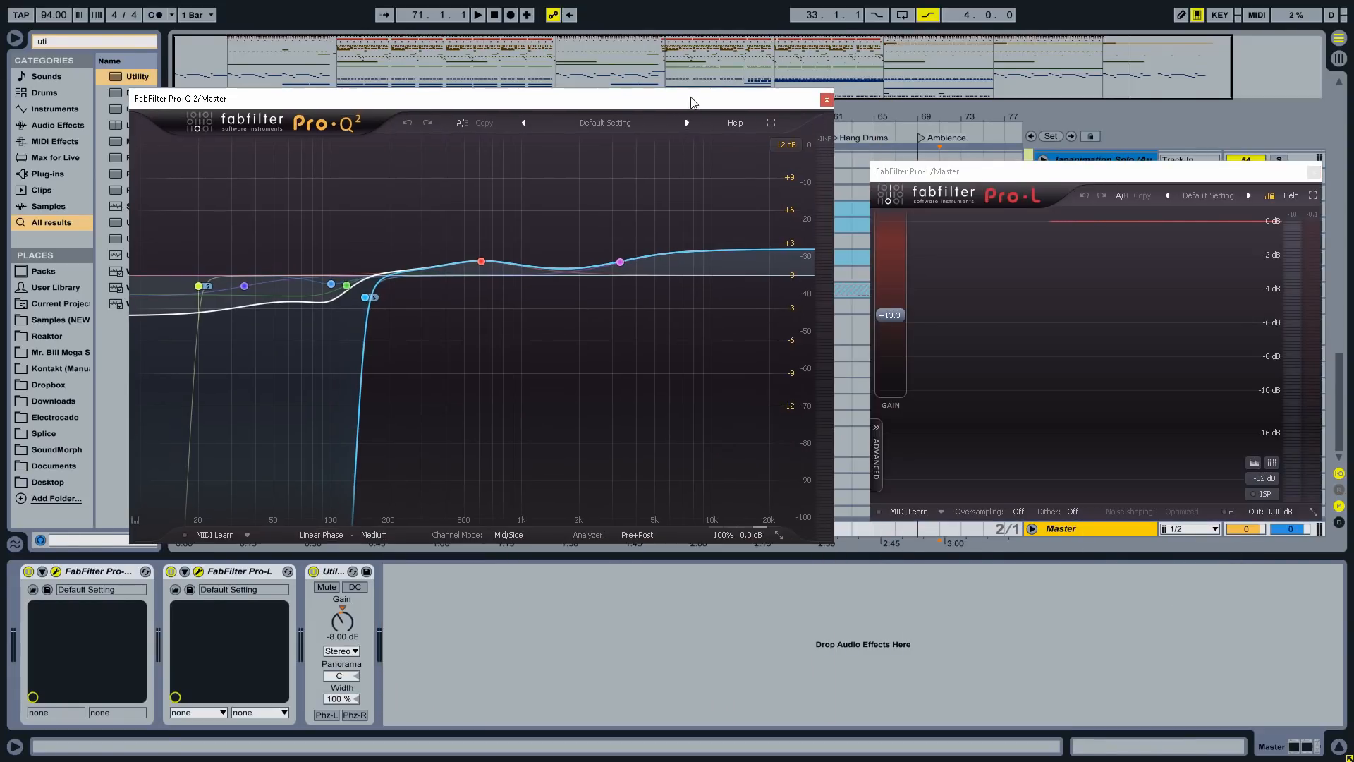
pyautogui.click(517, 644)
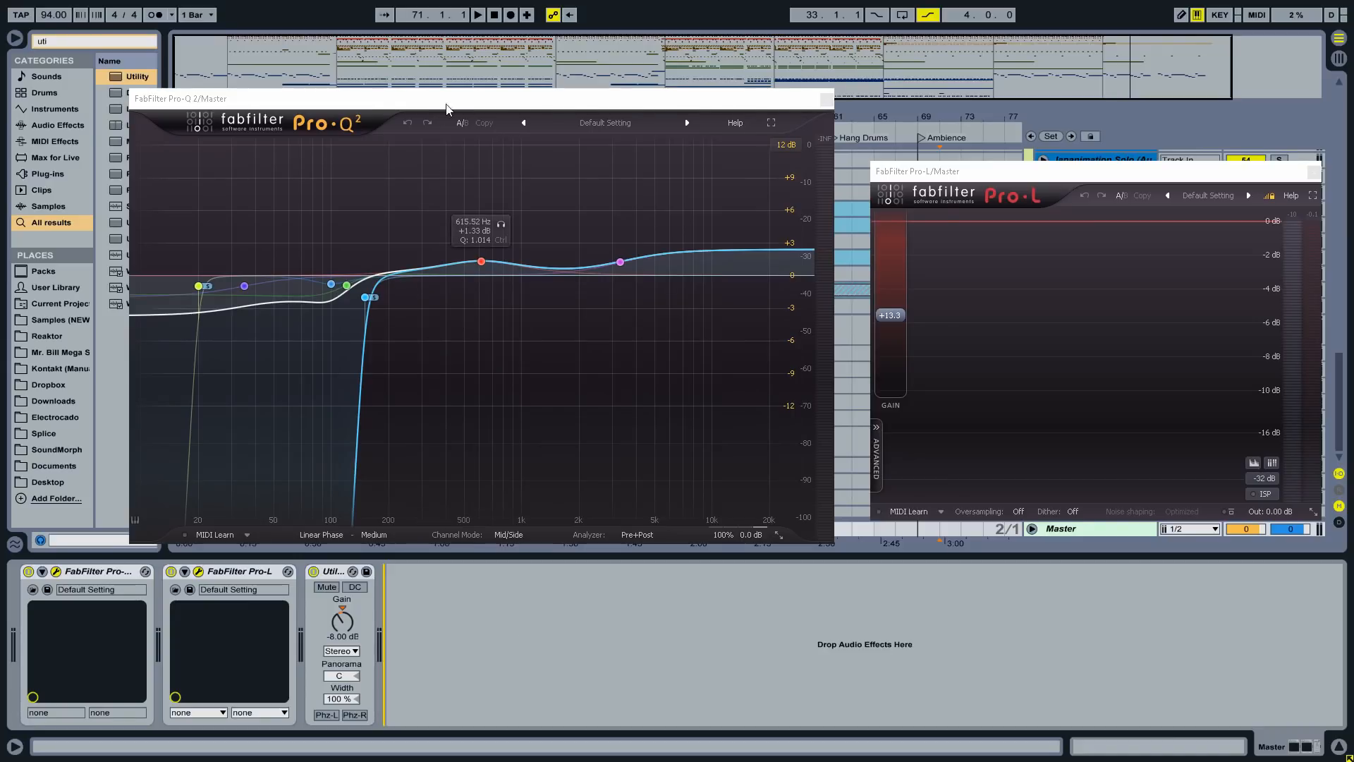
pyautogui.moveTo(446, 107); pyautogui.dragTo(562, 86)
# - Clear the Utility browser search and group Pro-Q 2 and Pro-L into a rack with Ctrl+G
pyautogui.moveTo(163, 56); pyautogui.dragTo(200, 56)
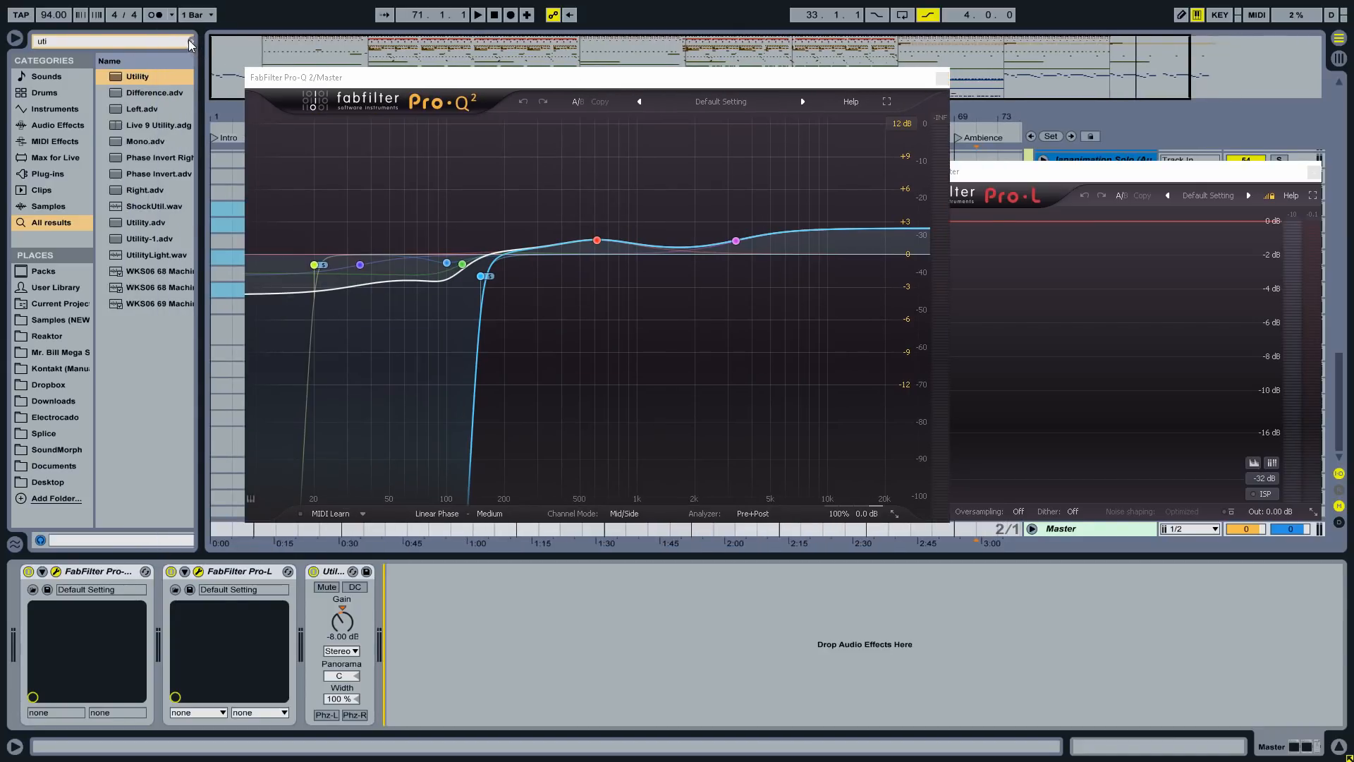
pyautogui.click(190, 44)
pyautogui.click(423, 600)
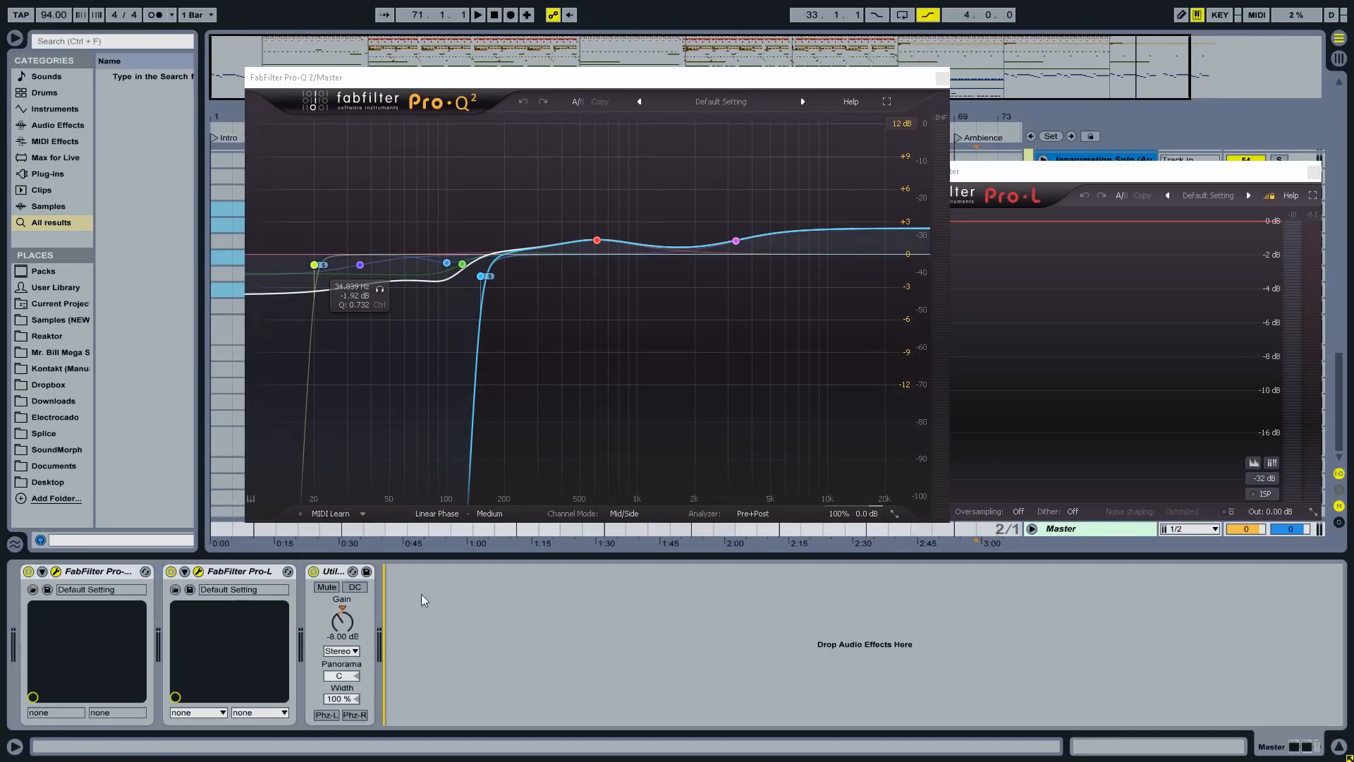
pyautogui.click(112, 573)
pyautogui.keyDown('shift'); pyautogui.click(241, 573); pyautogui.keyUp('shift')
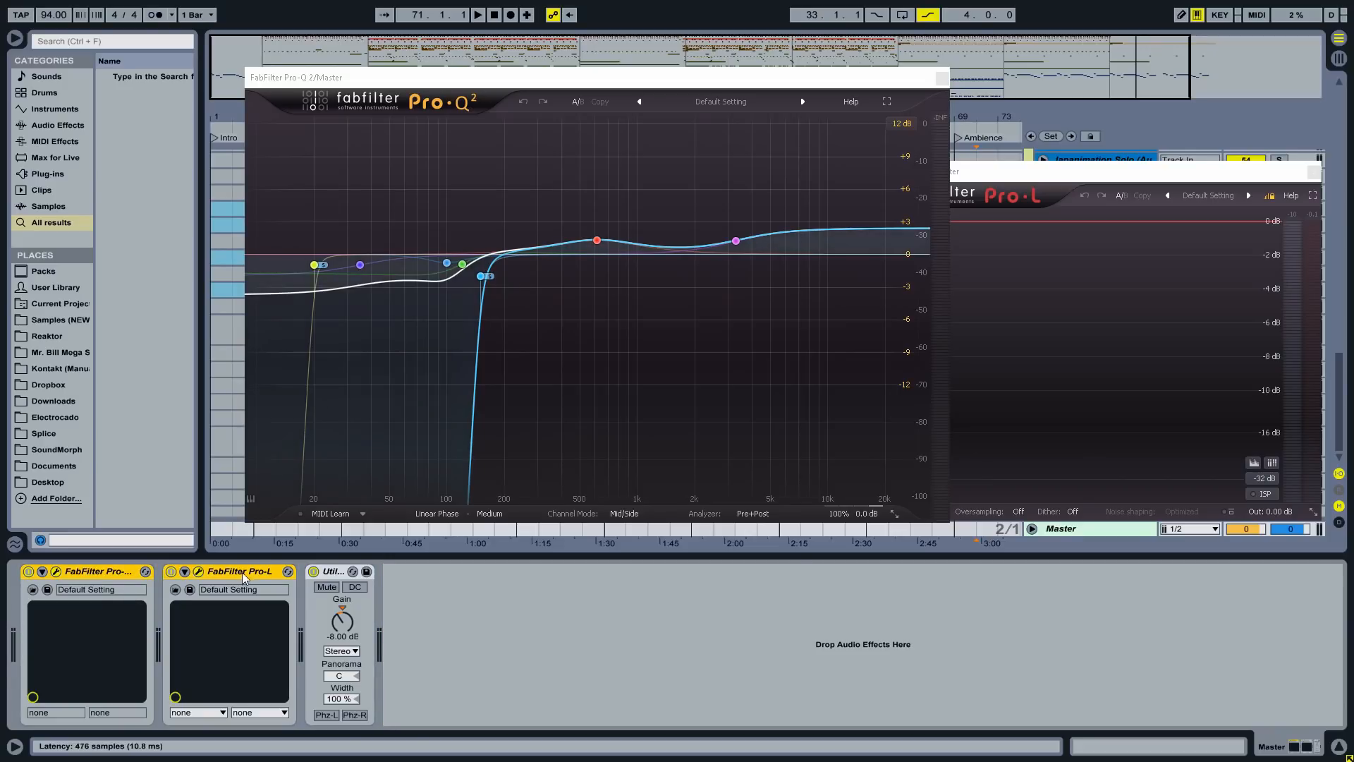
pyautogui.hotkey('ctrl', 'g')
pyautogui.click(463, 600)
# - Insert EQ Eight after the FabFilter rack and make band 1 a 48 dB low cut like Pro-Q's
pyautogui.hotkey('ctrl', 'f')
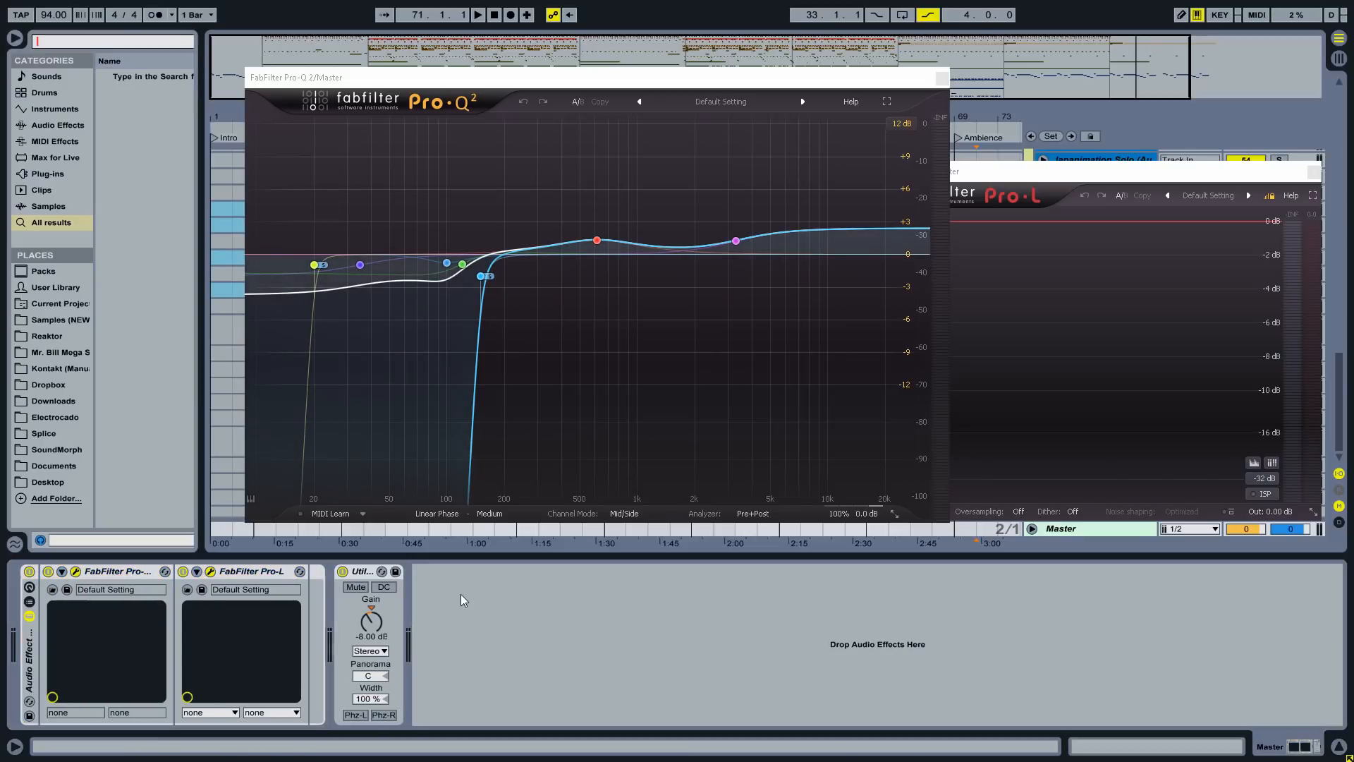
pyautogui.write('eq ei')
pyautogui.moveTo(160, 78); pyautogui.dragTo(329, 624)
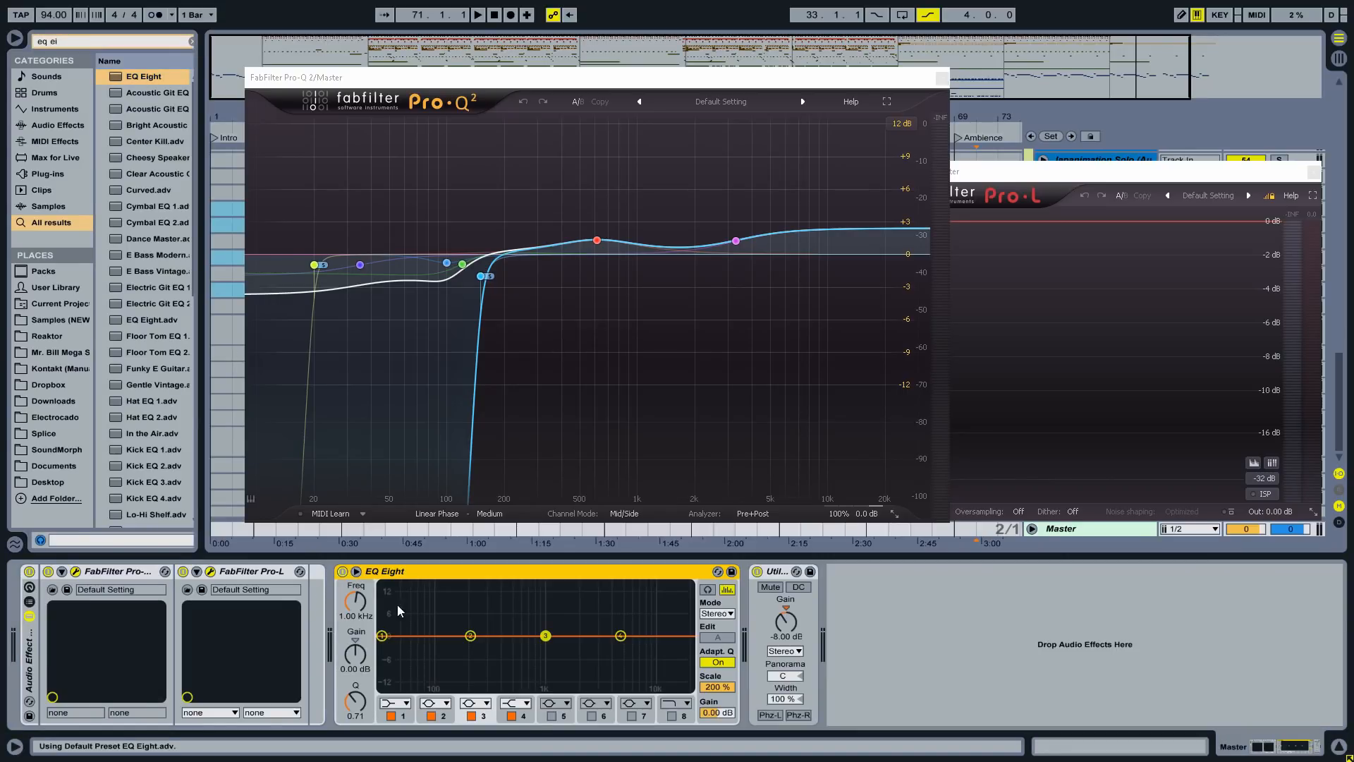
pyautogui.click(391, 706)
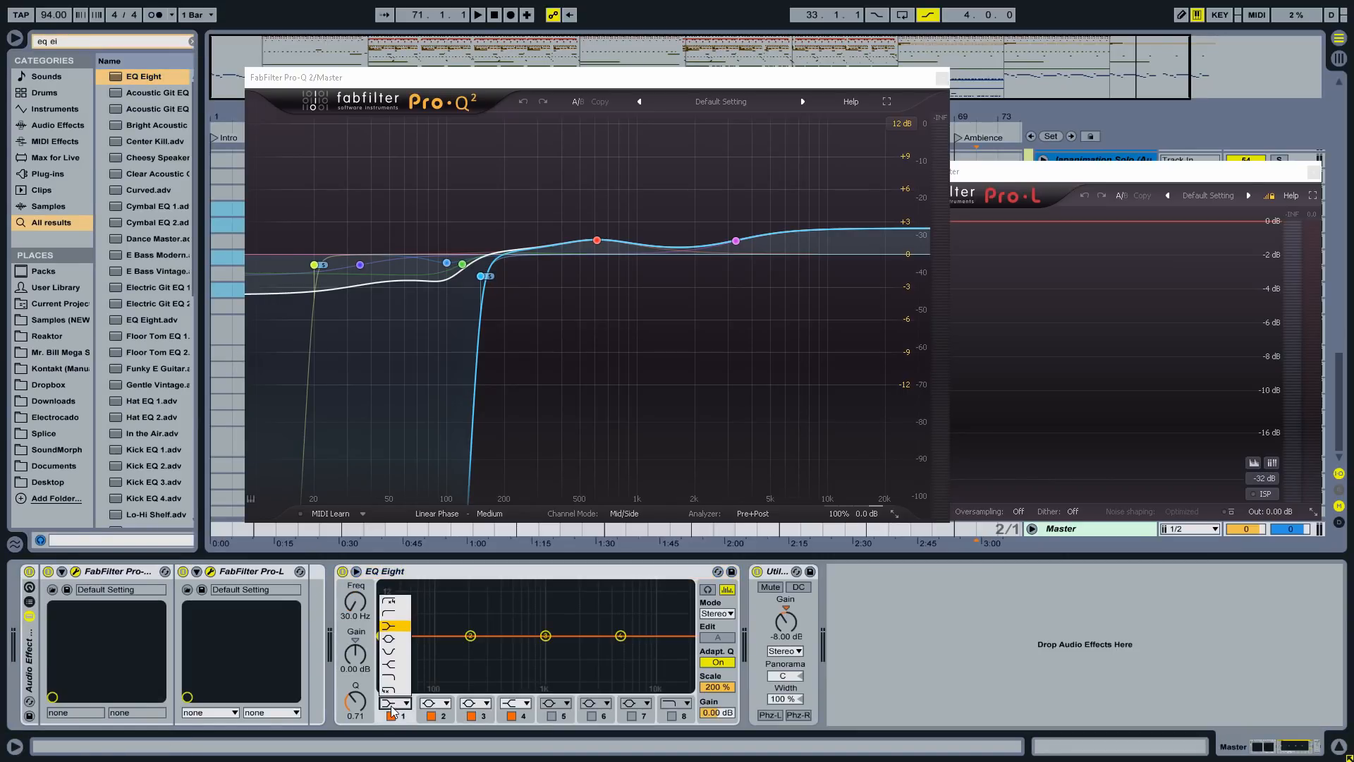
pyautogui.click(391, 706)
pyautogui.click(316, 263)
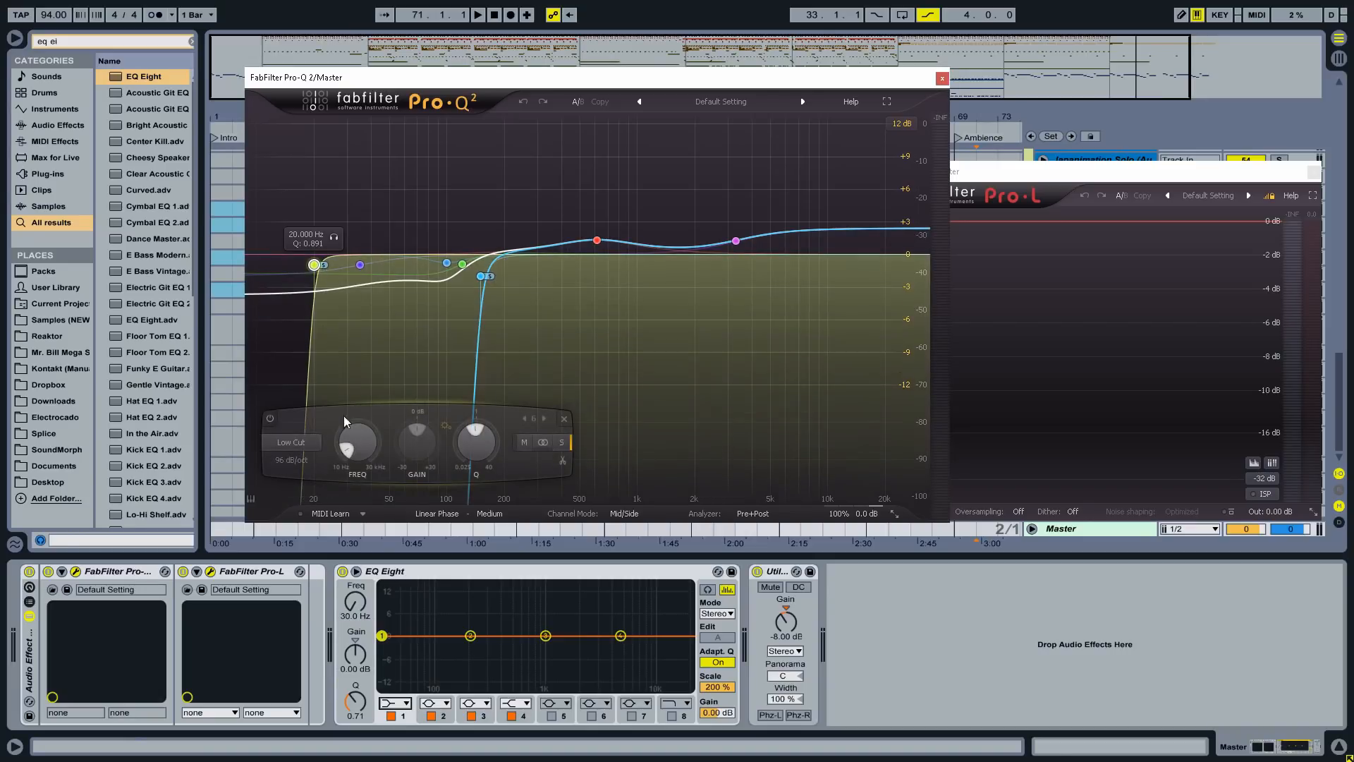
pyautogui.click(392, 704)
pyautogui.click(394, 614)
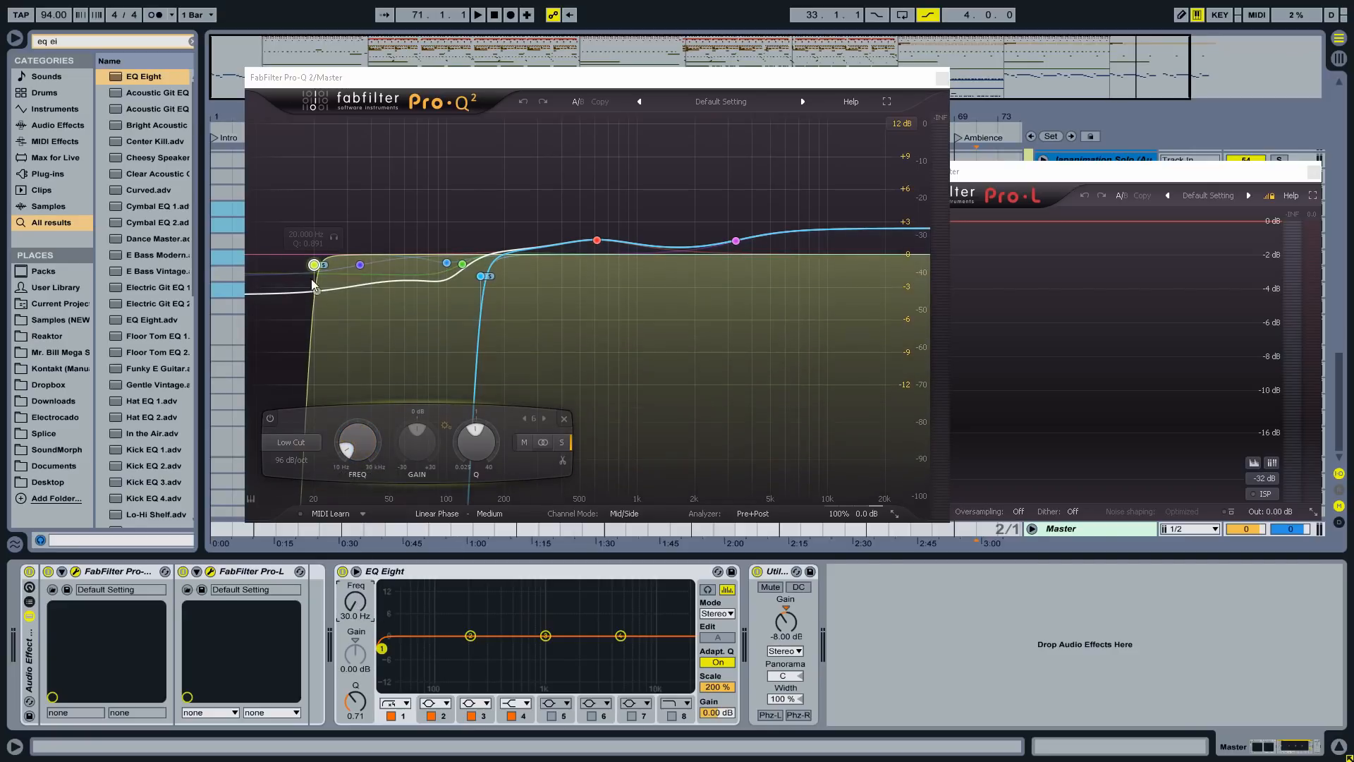
# - Shape bands 4 and 3 to match Pro-Q and switch EQ Eight to mid/side mode
pyautogui.click(621, 636)
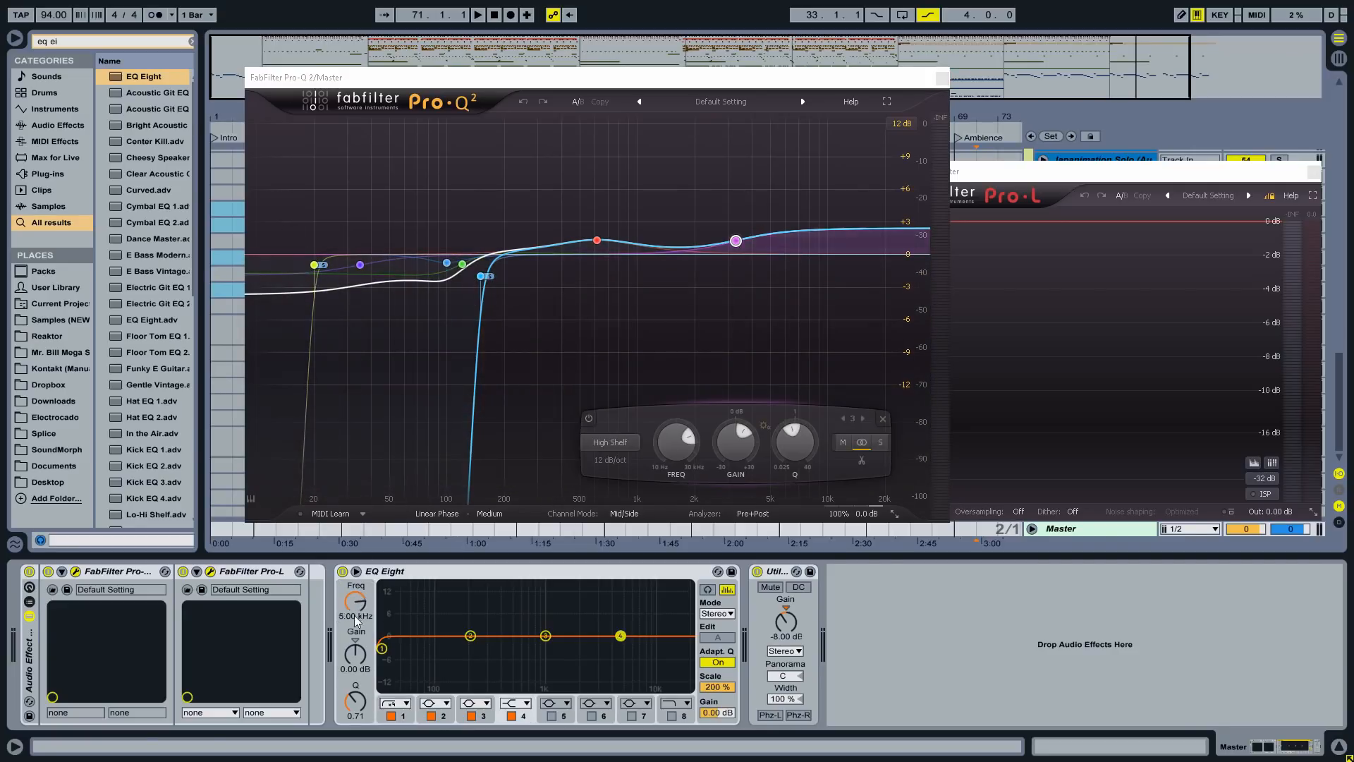
pyautogui.moveTo(355, 616); pyautogui.dragTo(355, 627)
pyautogui.moveTo(355, 655); pyautogui.dragTo(355, 612)
pyautogui.click(545, 636)
pyautogui.moveTo(355, 654)
pyautogui.mouseDown()
pyautogui.moveTo(355, 591)
pyautogui.moveTo(355, 664)
pyautogui.mouseUp()
pyautogui.click(717, 613)
pyautogui.click(716, 650)
pyautogui.click(718, 638)
# - Add a low cut on the side channel and a 120 Hz low shelf on mid band 2
pyautogui.click(390, 716)
pyautogui.click(462, 265)
pyautogui.click(718, 614)
pyautogui.click(717, 637)
pyautogui.click(431, 716)
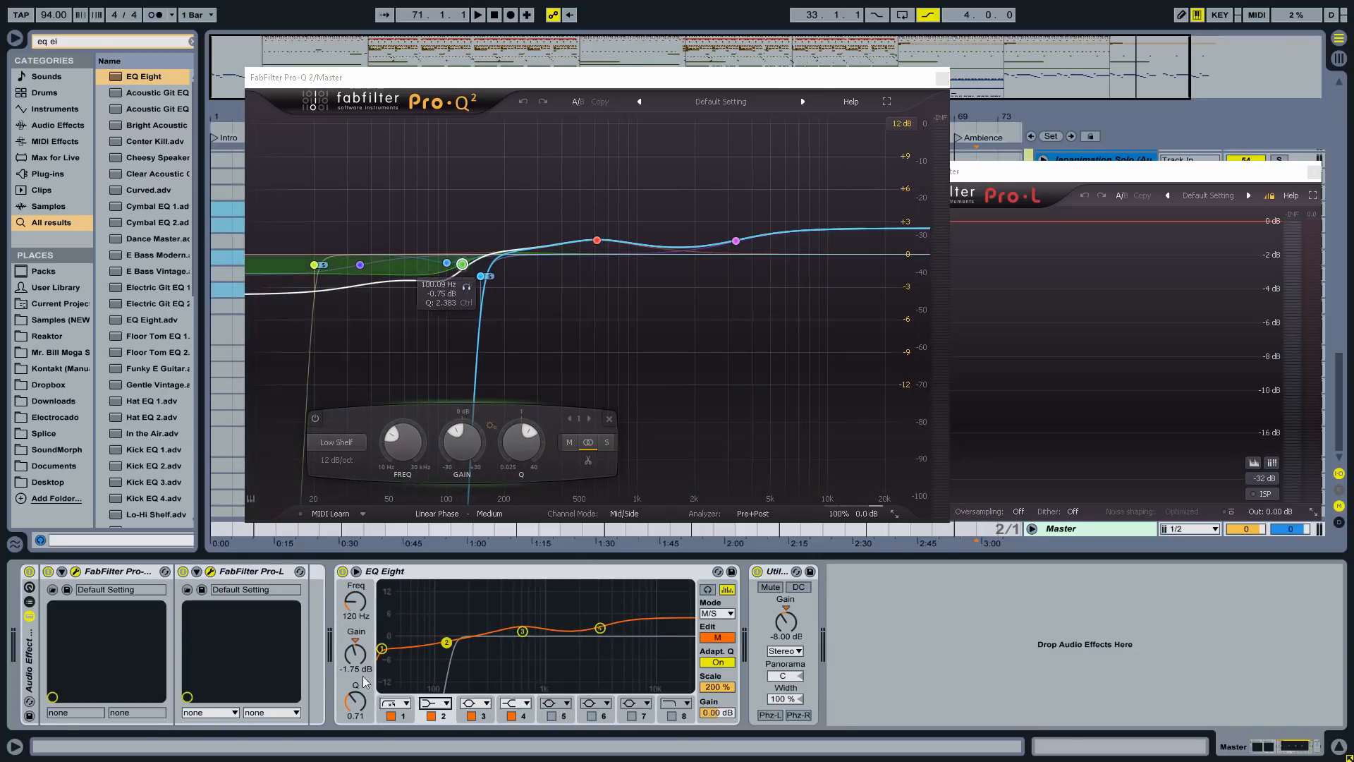
# - Enable bands 5 and 6, setting band 6 to 34 Hz at -1.90 dB
pyautogui.click(551, 716)
pyautogui.moveTo(355, 602); pyautogui.dragTo(354, 615)
pyautogui.moveTo(355, 655); pyautogui.dragTo(355, 660)
pyautogui.moveTo(360, 266)
pyautogui.click(592, 716)
pyautogui.moveTo(355, 603); pyautogui.dragTo(355, 623)
pyautogui.moveTo(355, 655); pyautogui.dragTo(355, 702)
# - Check Pro-Q 2's band values and display range, then close its window
pyautogui.click(902, 125)
pyautogui.click(902, 154)
pyautogui.click(902, 124)
pyautogui.click(902, 169)
pyautogui.moveTo(634, 78); pyautogui.dragTo(494, 33)
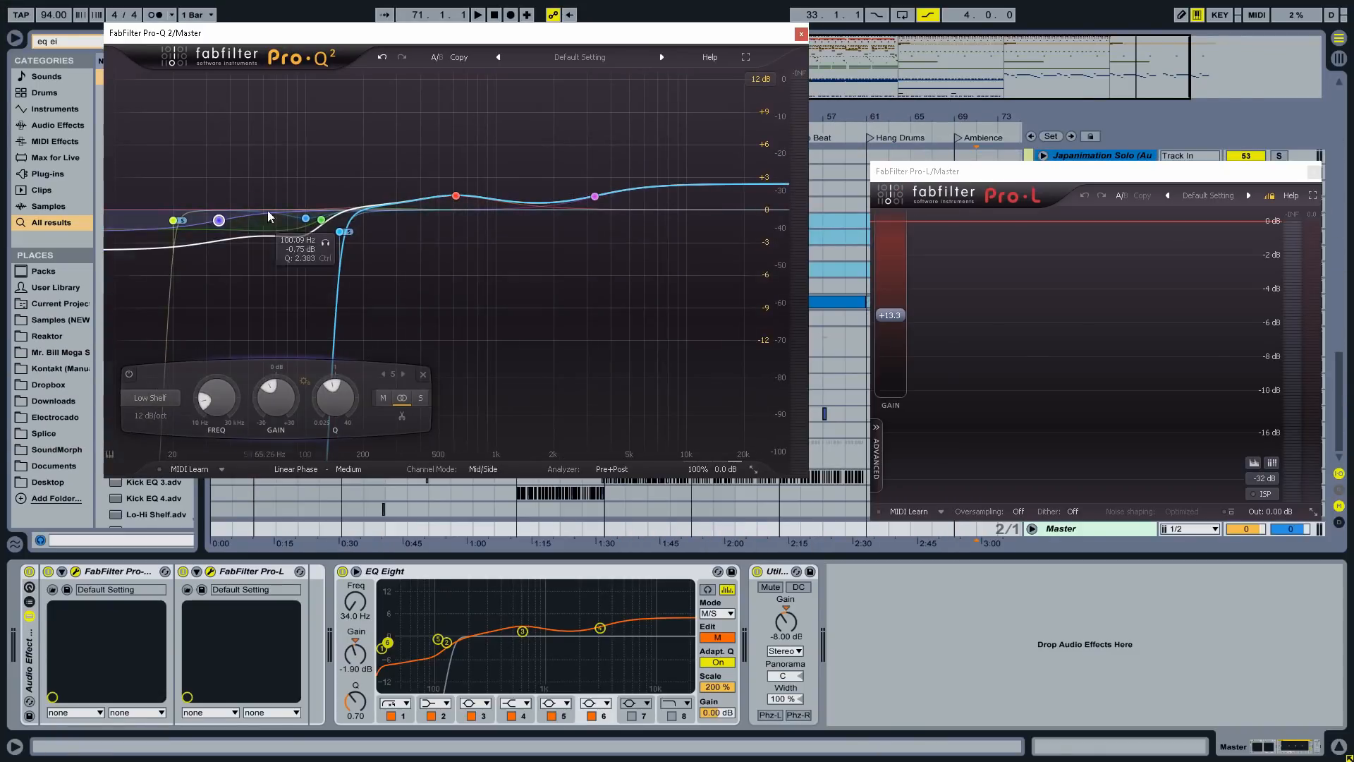
pyautogui.click(801, 33)
# - Add a Limiter after EQ Eight, group both into a rack, and close Pro-L
pyautogui.click(67, 41)
pyautogui.write('limit')
pyautogui.moveTo(140, 76)
pyautogui.mouseDown()
pyautogui.moveTo(744, 644)
pyautogui.moveTo(769, 579)
pyautogui.mouseUp()
pyautogui.hotkey('ctrl', 'g')
pyautogui.click(1314, 172)
# - A/B the FabFilter and EQ Eight/Limiter racks in playback, turning off Limiter auto release
pyautogui.press('space')
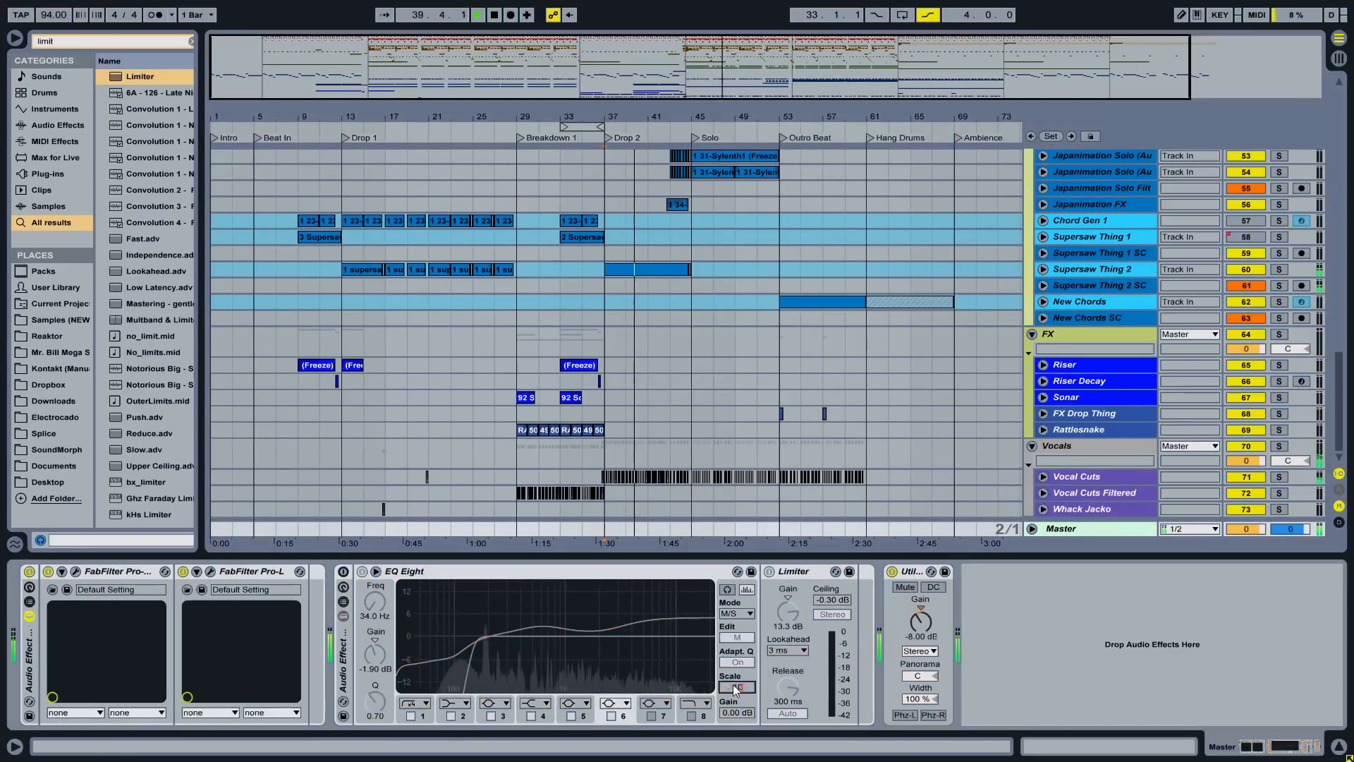
pyautogui.press('a')
pyautogui.moveTo(734, 690); pyautogui.dragTo(734, 713)
pyautogui.press('space')
pyautogui.press('space')
pyautogui.click(787, 650)
pyautogui.click(784, 662)
pyautogui.click(787, 713)
pyautogui.press('space')
pyautogui.press('space')
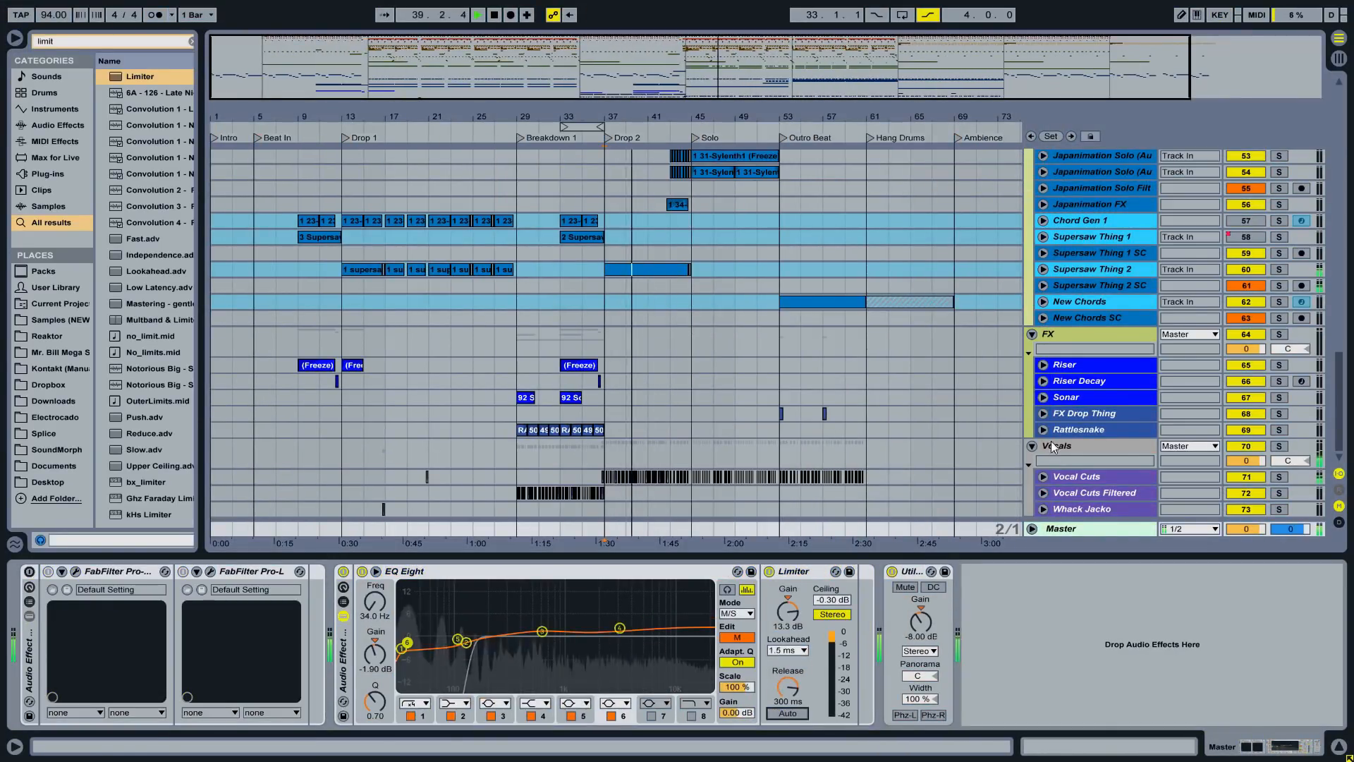
# - Try a 6 ms Limiter lookahead, then settle on 1.5 ms
pyautogui.click(787, 650)
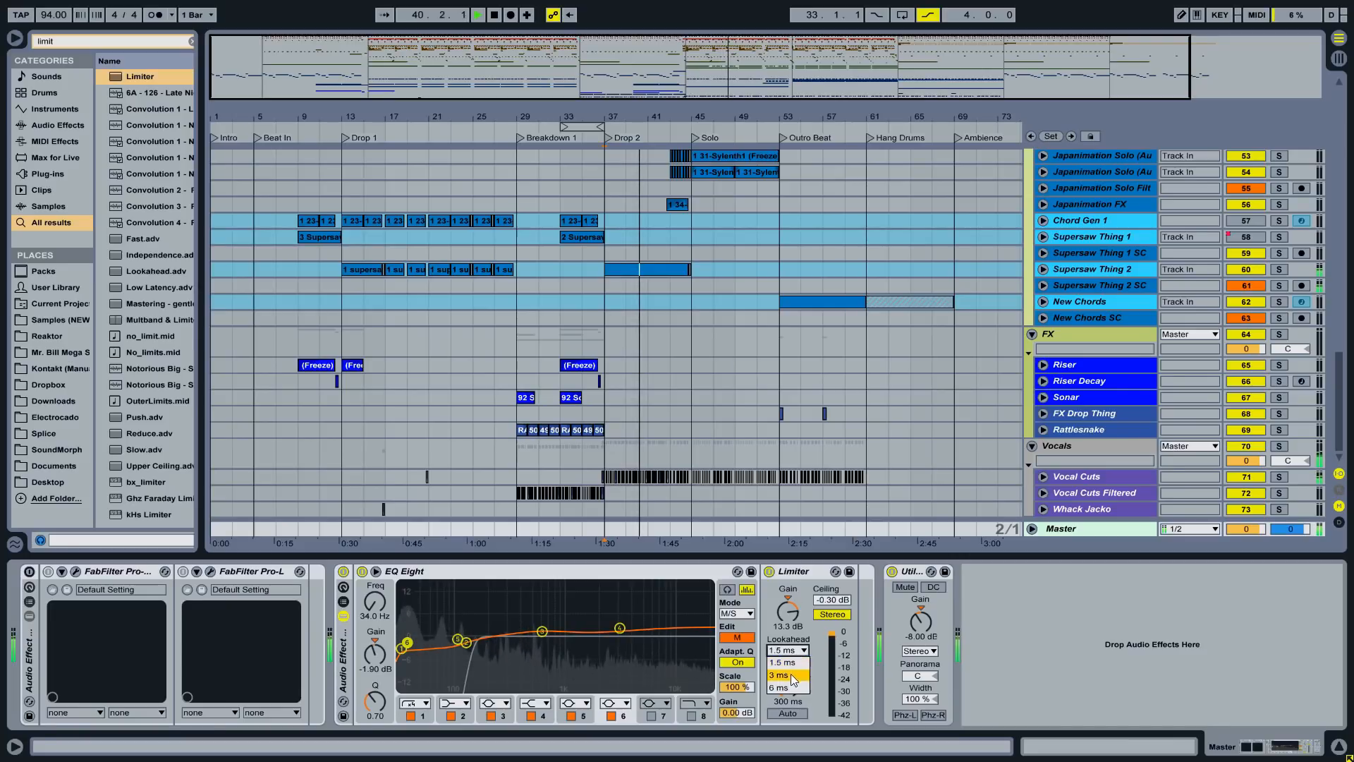
pyautogui.click(784, 688)
pyautogui.press('a')
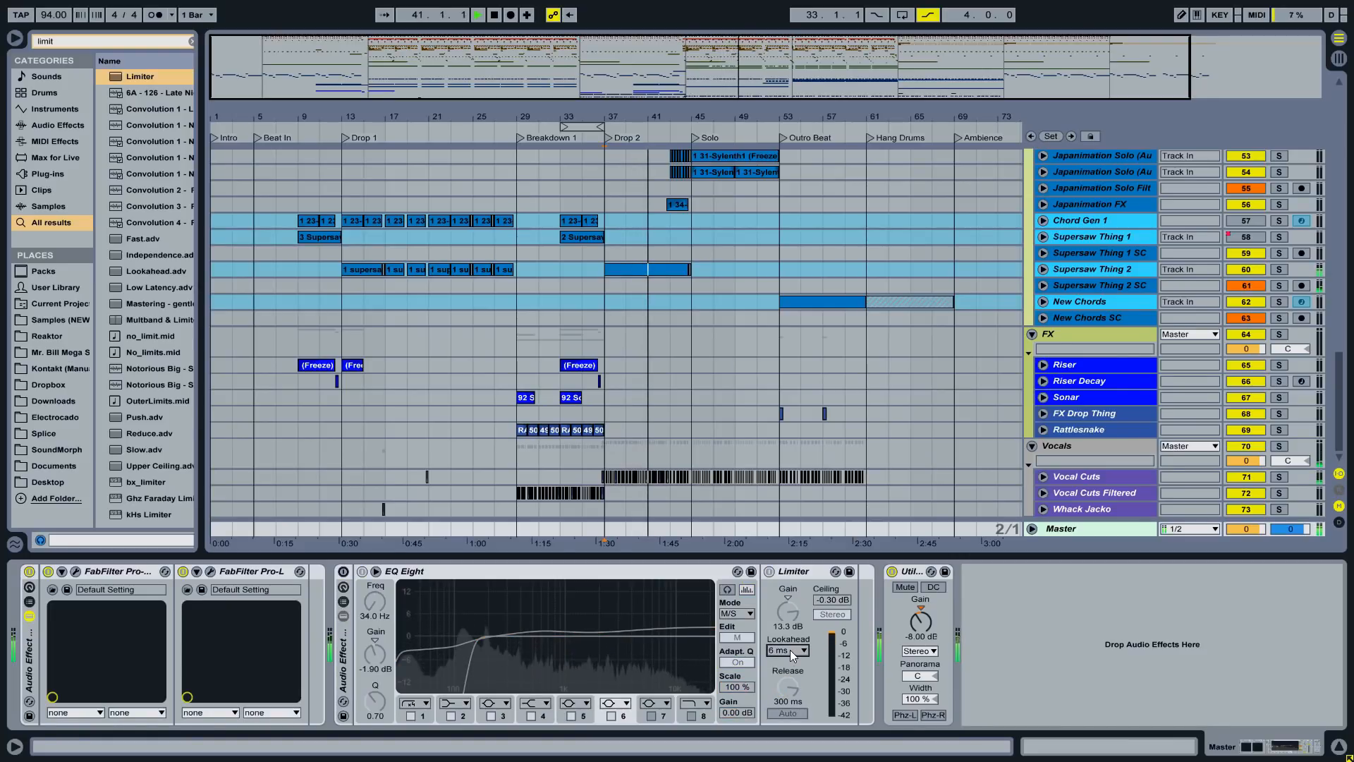
pyautogui.click(790, 650)
pyautogui.click(785, 662)
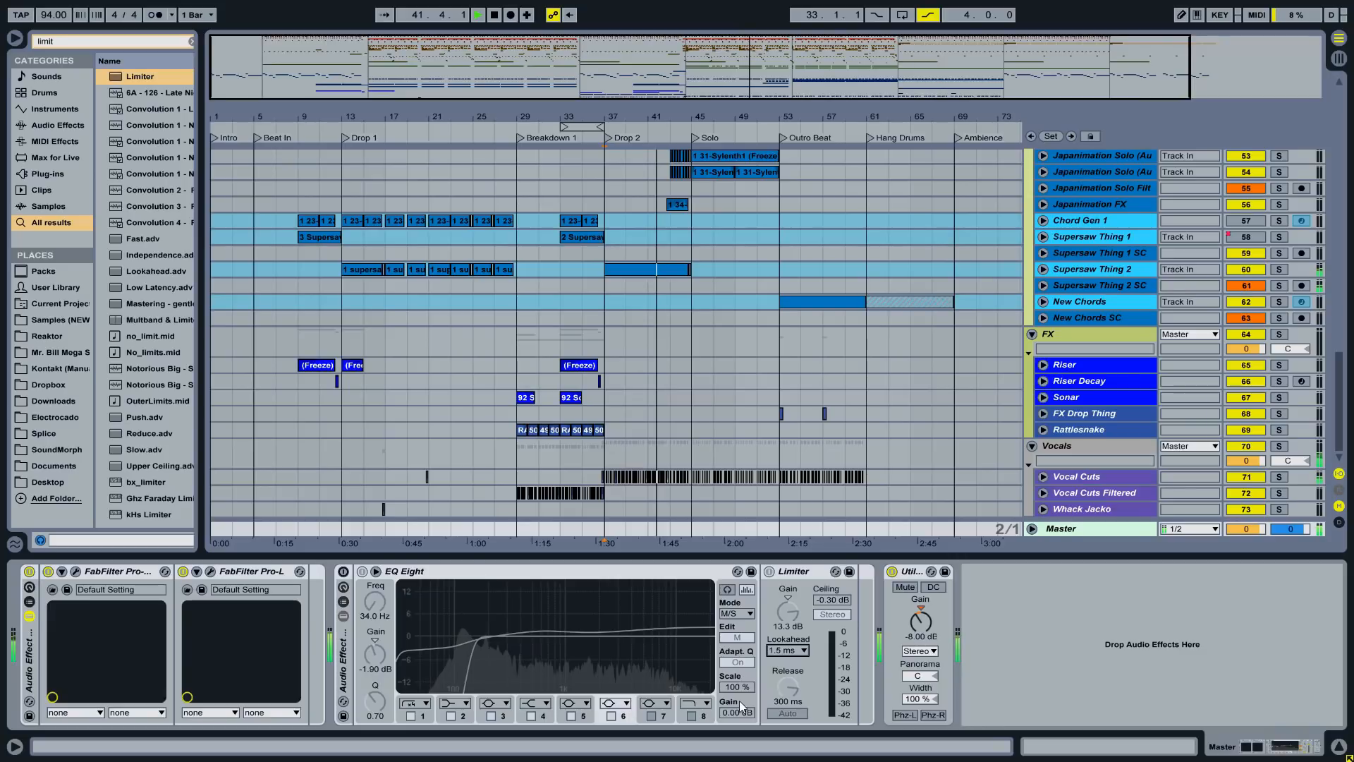
pyautogui.press('a')
pyautogui.press('space')
# - Reopen and close Pro-Q 2, switch back to the FabFilter chain, and play from bar 37
pyautogui.click(68, 572)
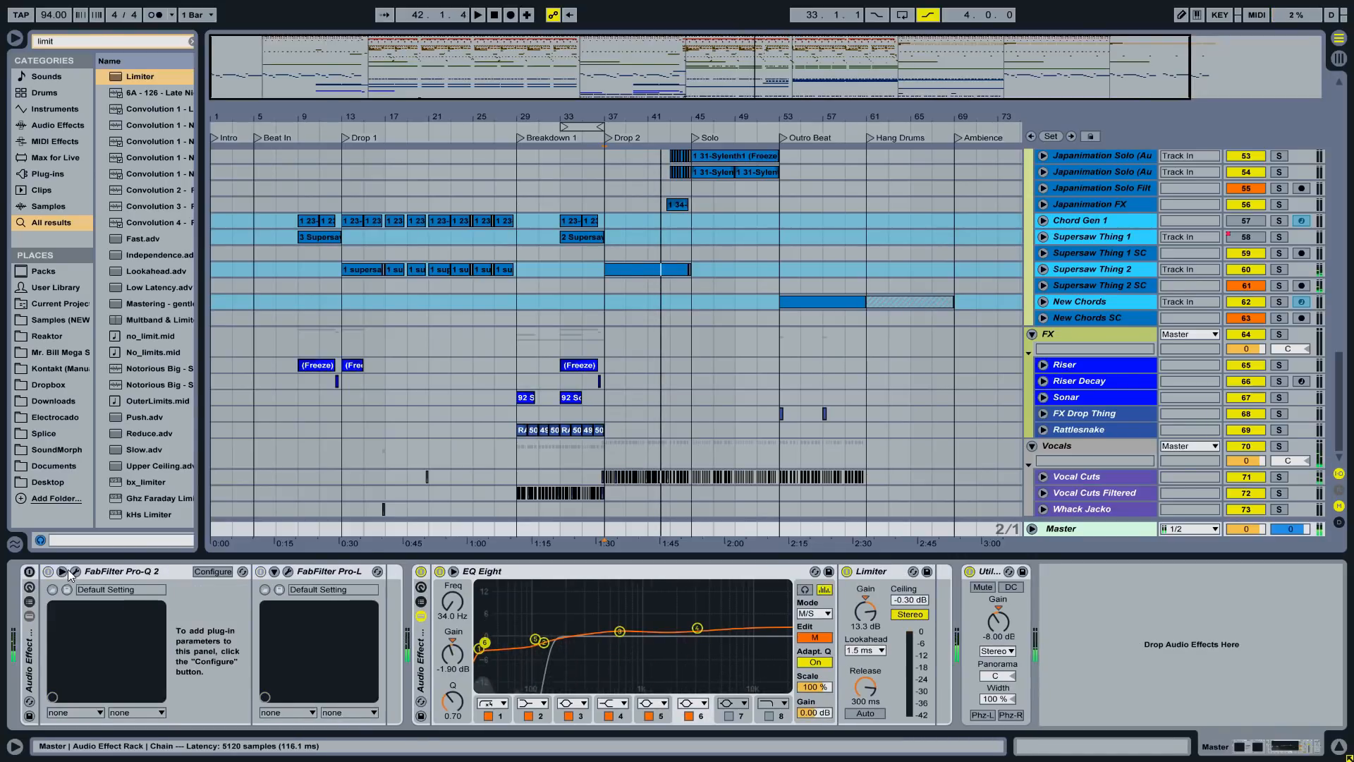
pyautogui.click(62, 572)
pyautogui.click(74, 571)
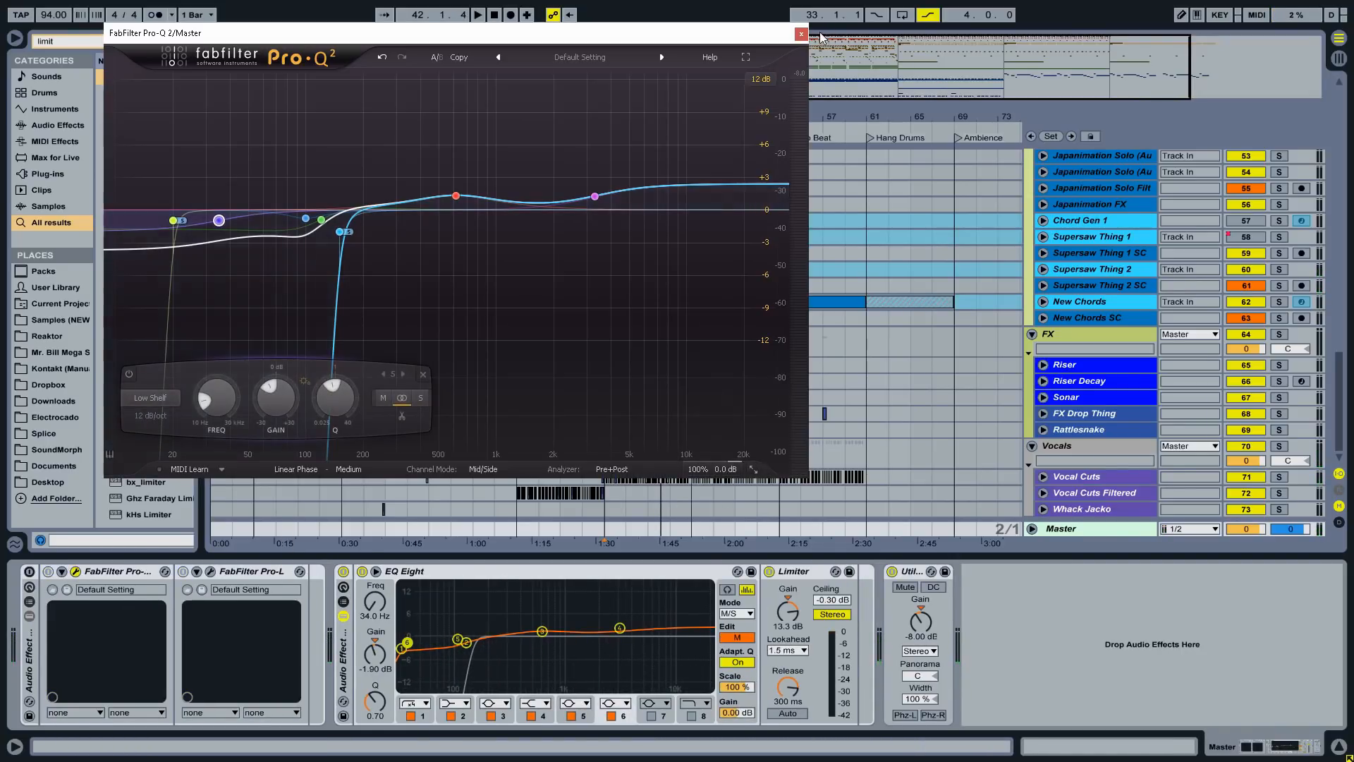
pyautogui.click(801, 33)
pyautogui.press('a')
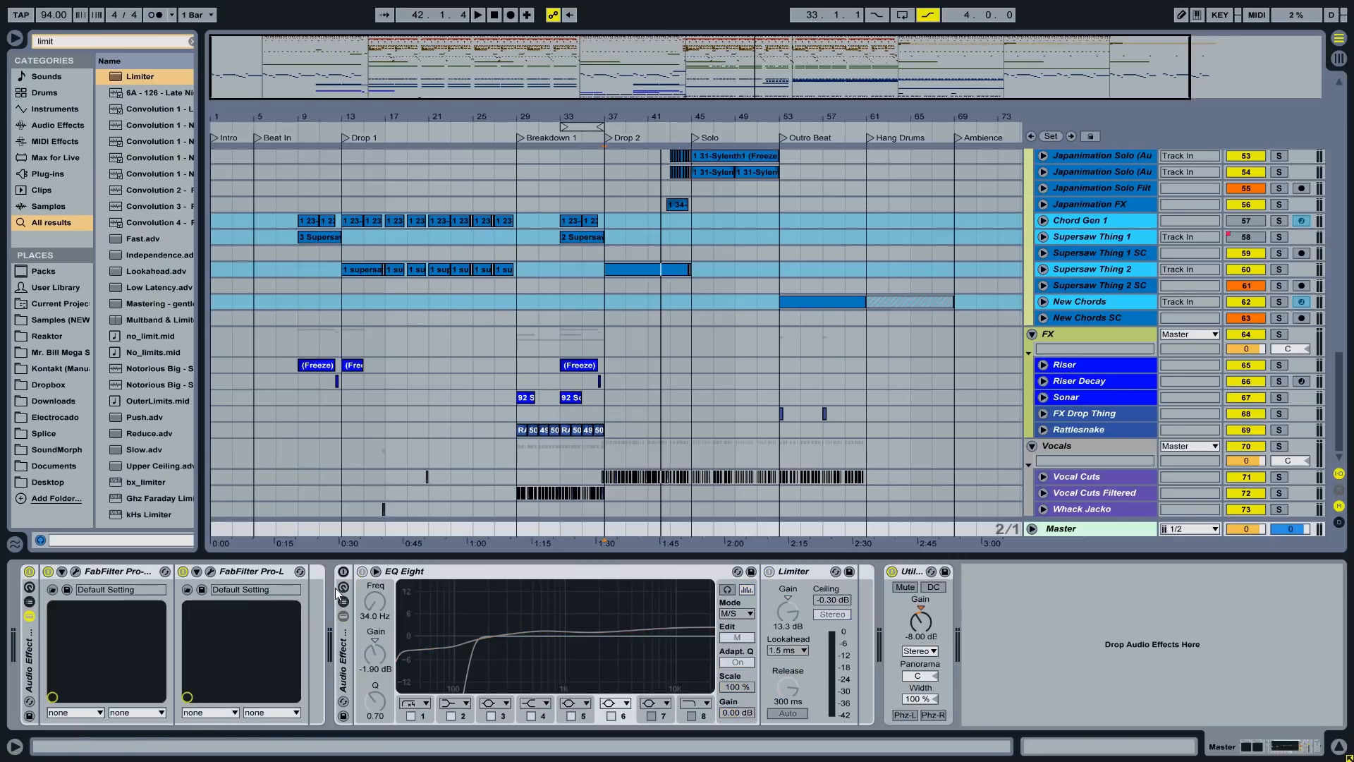
pyautogui.press('space')
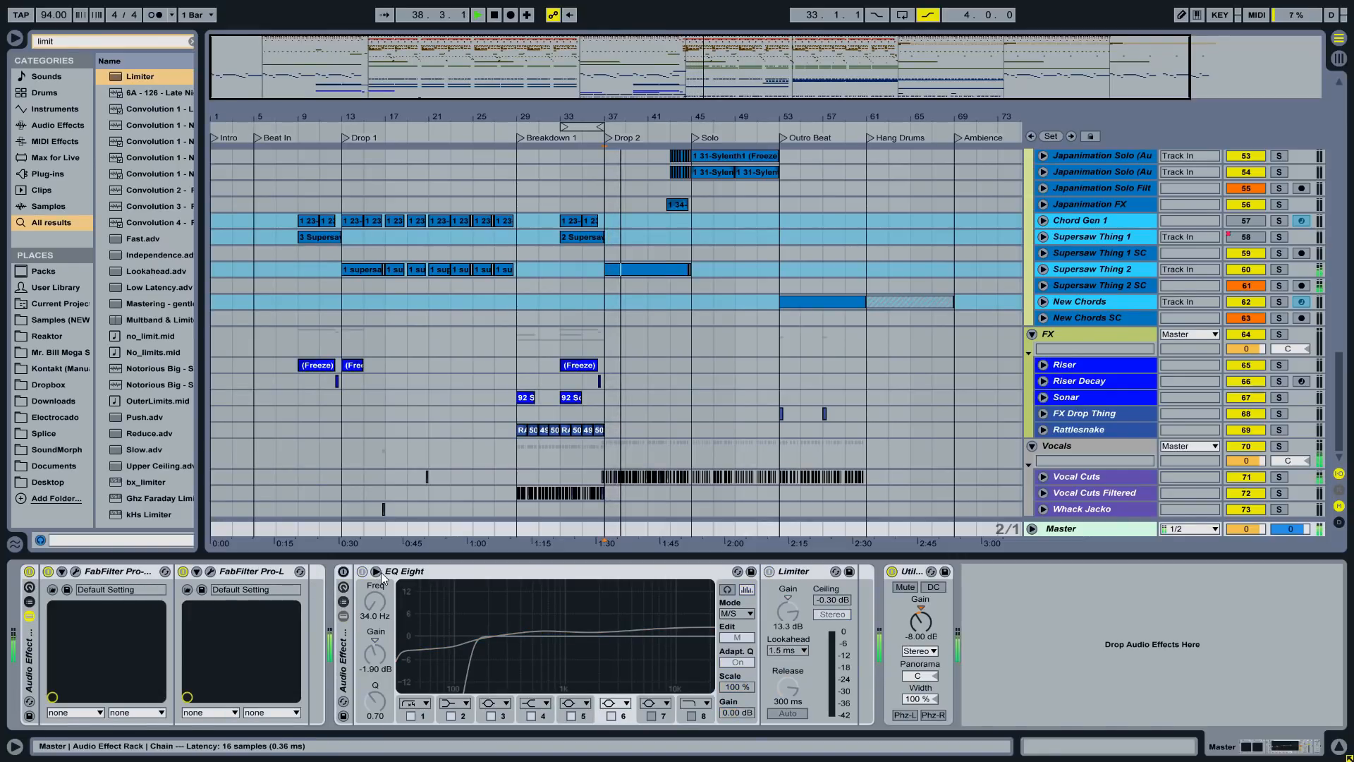
# - Compare the EQ Eight/Limiter and FabFilter chains, stop playback, and leave the FabFilter chain active
pyautogui.press('a')
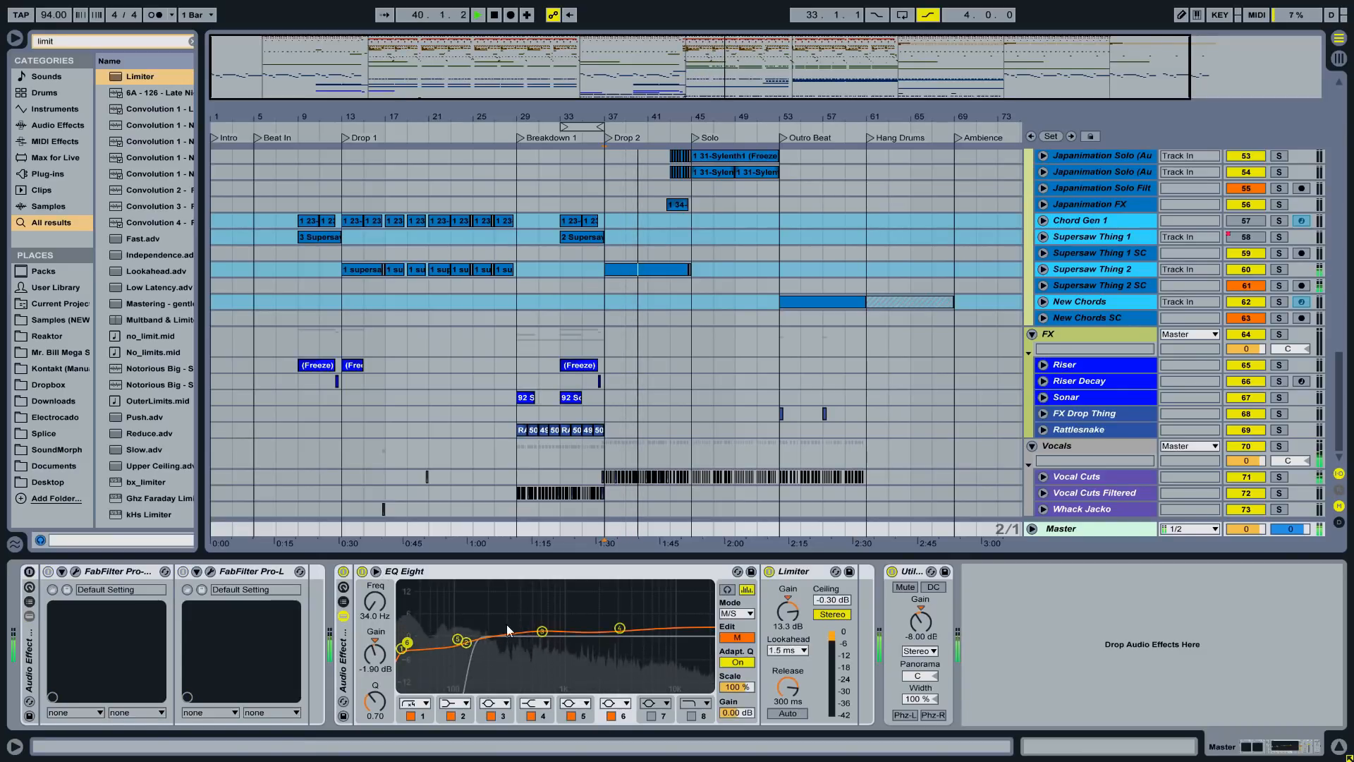
pyautogui.press('space')
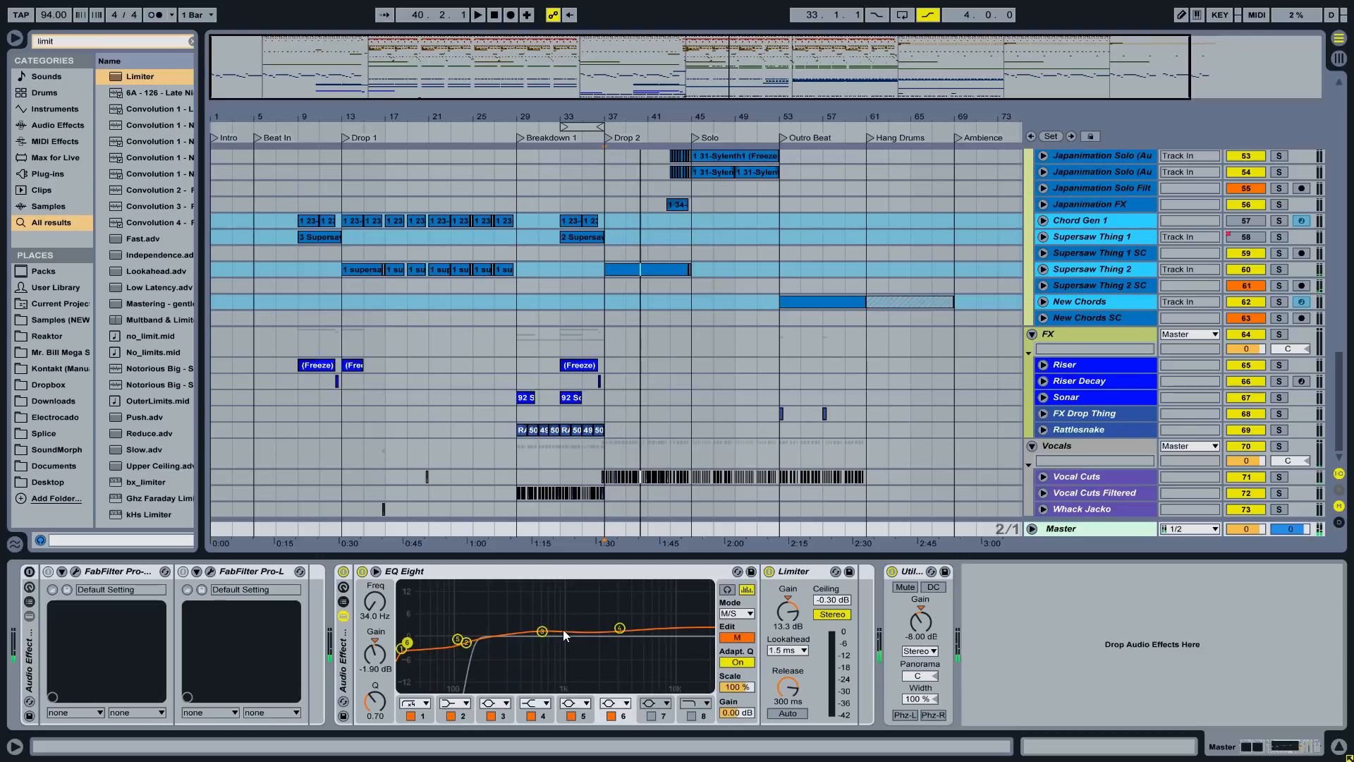
pyautogui.press('a')
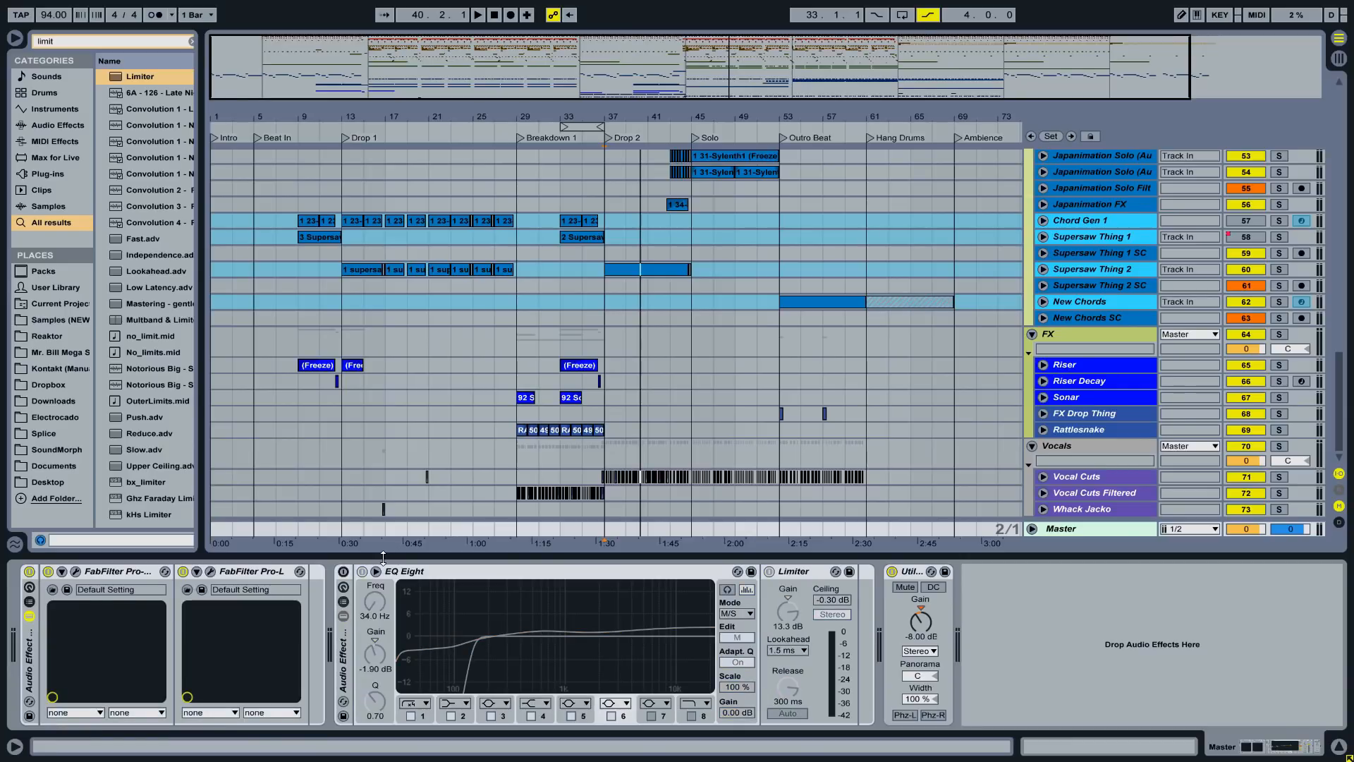
# - Hide the Detail View so the arrangement fills the window
pyautogui.moveTo(395, 696); pyautogui.dragTo(397, 727)
pyautogui.scroll(10, 1003, 536)
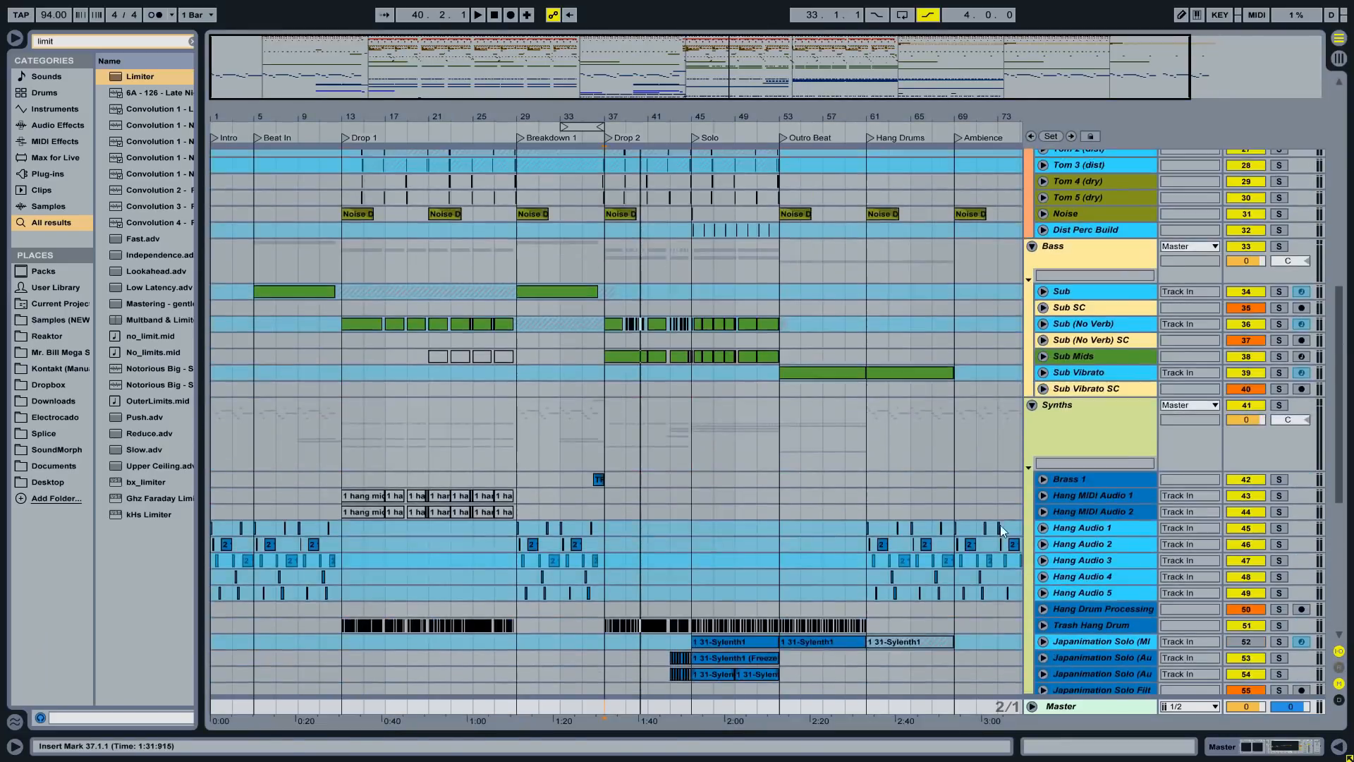
pyautogui.scroll(8, 992, 522)
pyautogui.hotkey('alt', 'Tab')
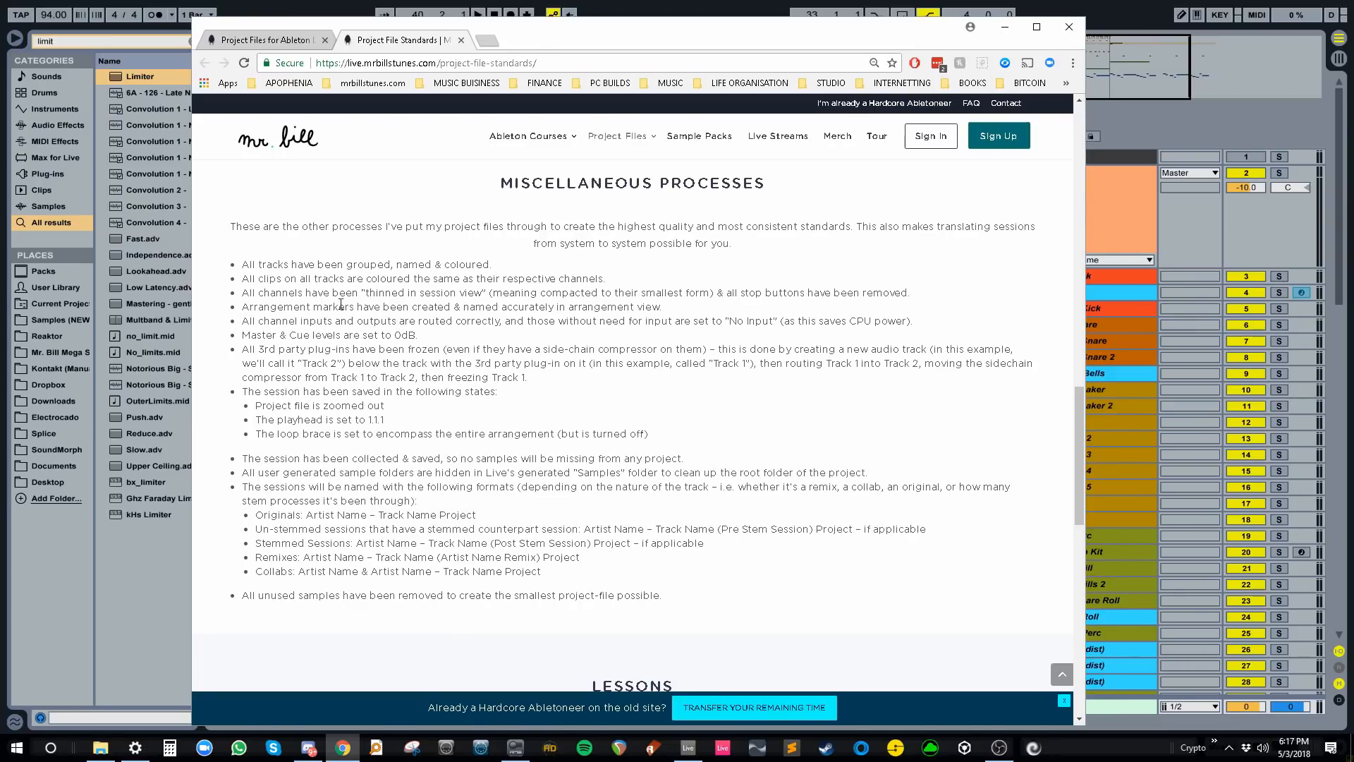
pyautogui.moveTo(250, 323); pyautogui.dragTo(409, 388)
pyautogui.click(409, 388)
pyautogui.moveTo(275, 392); pyautogui.dragTo(476, 430)
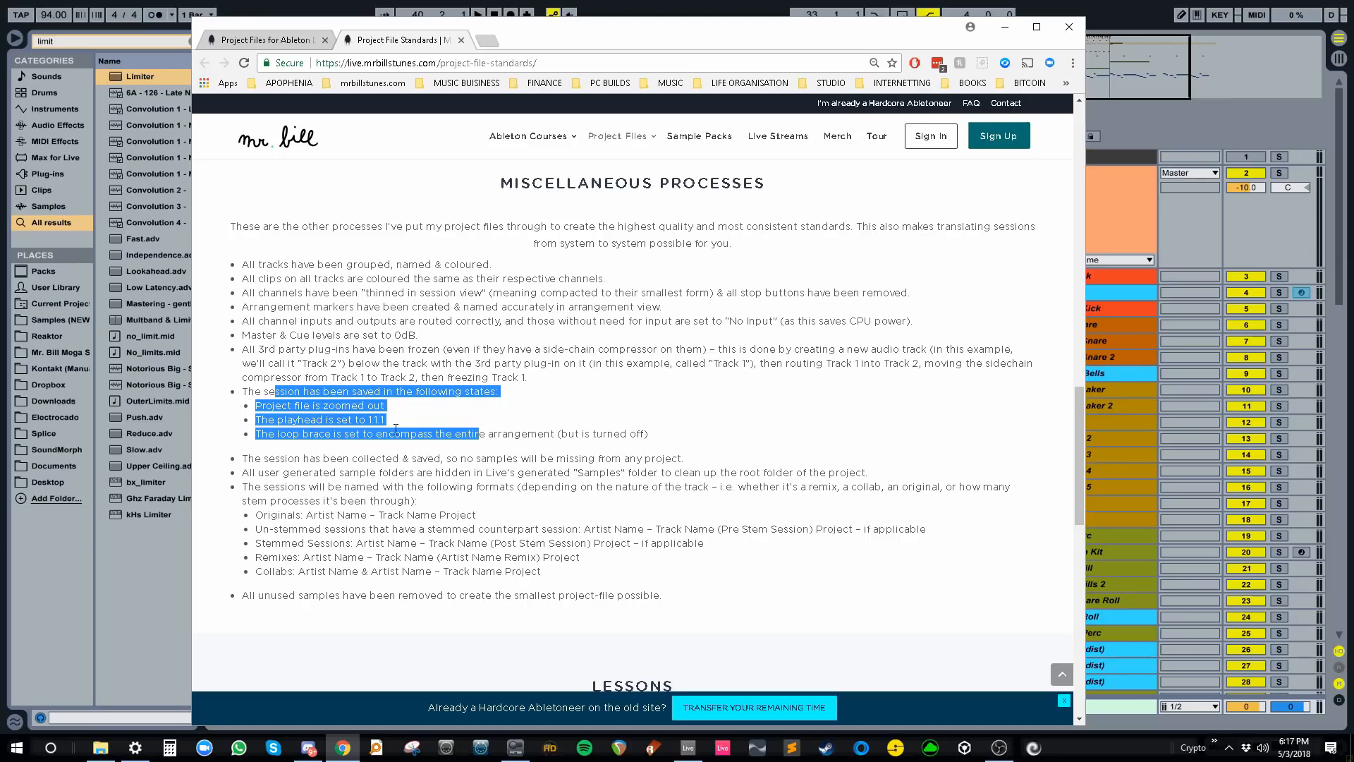
pyautogui.moveTo(276, 434); pyautogui.dragTo(648, 434)
# - Set the loop brace to bars 1–77, turn looping and punch-out off, and save the Set
pyautogui.click(1125, 8)
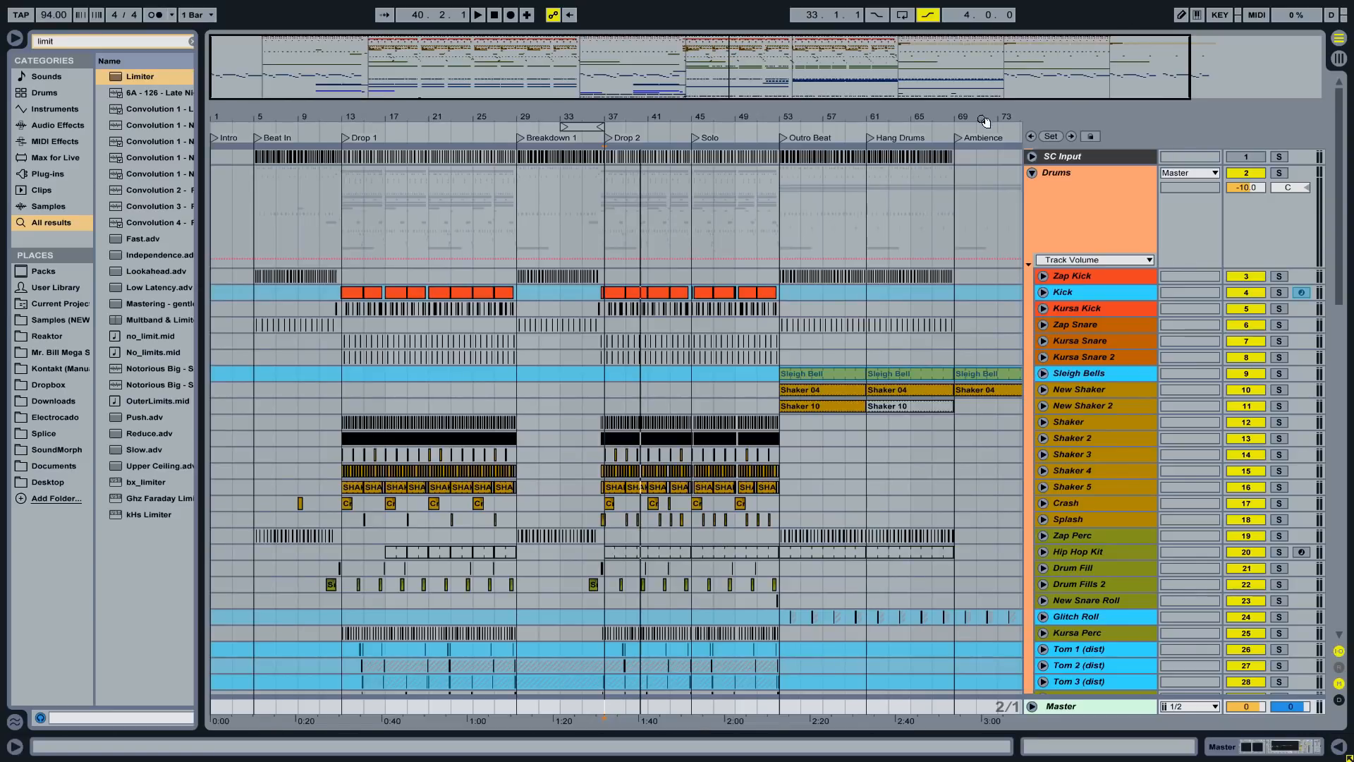
pyautogui.click(943, 179)
pyautogui.hotkey('ctrl', 'a')
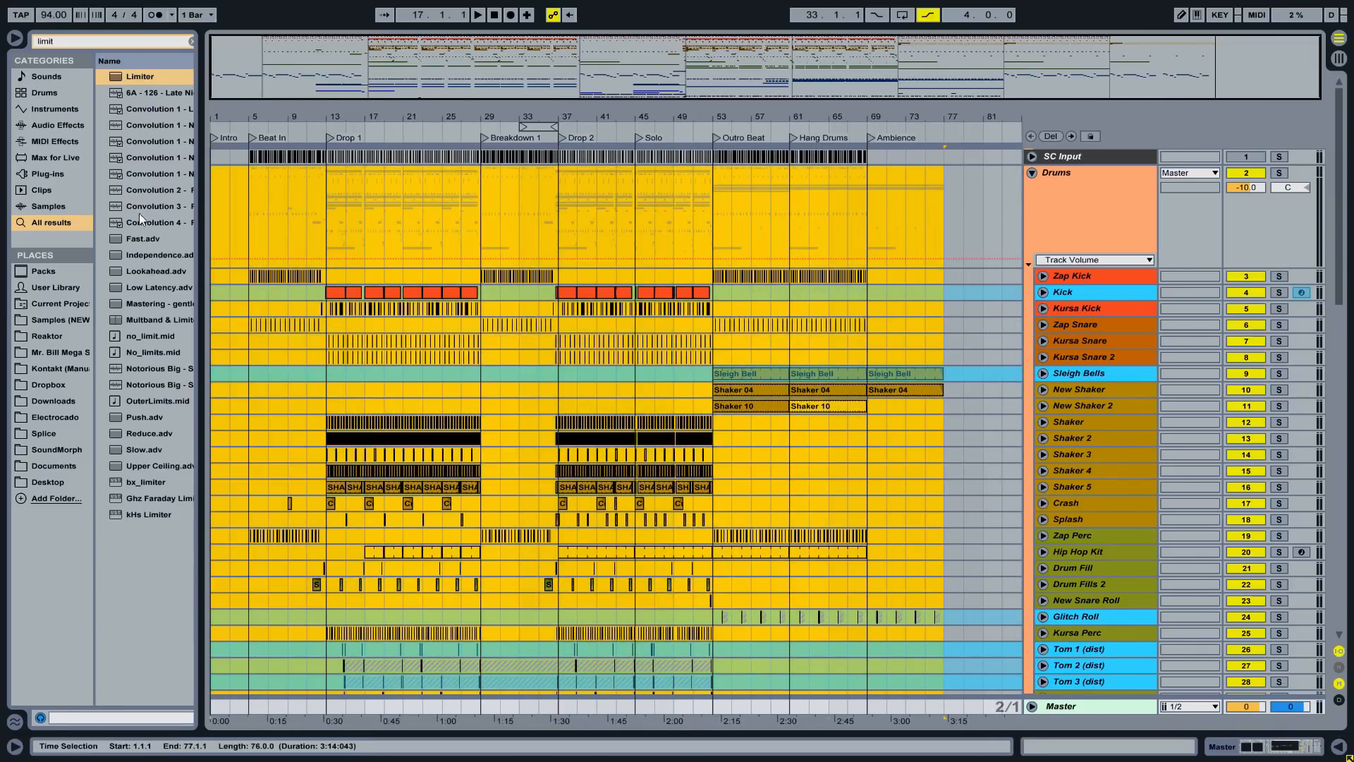
pyautogui.hotkey('ctrl', 'l')
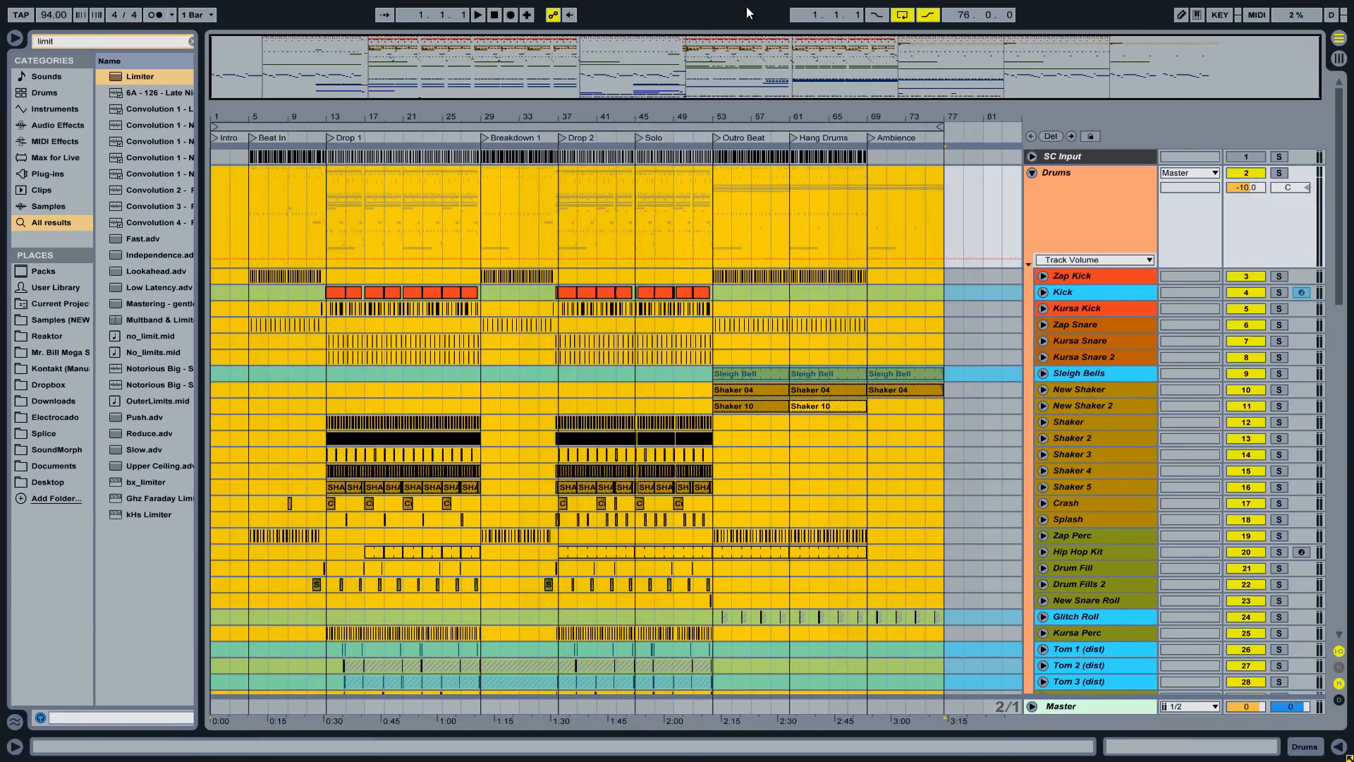
pyautogui.click(903, 15)
pyautogui.click(928, 14)
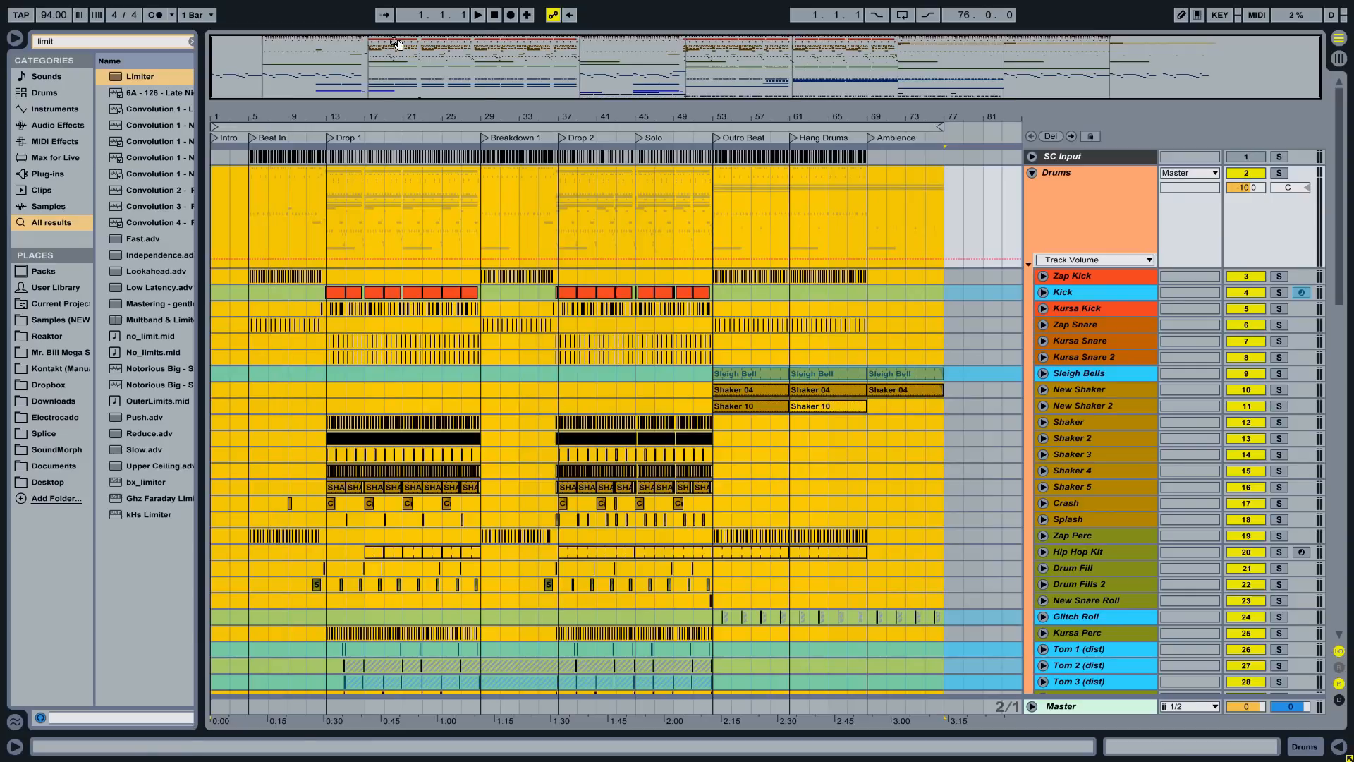
pyautogui.click(467, 175)
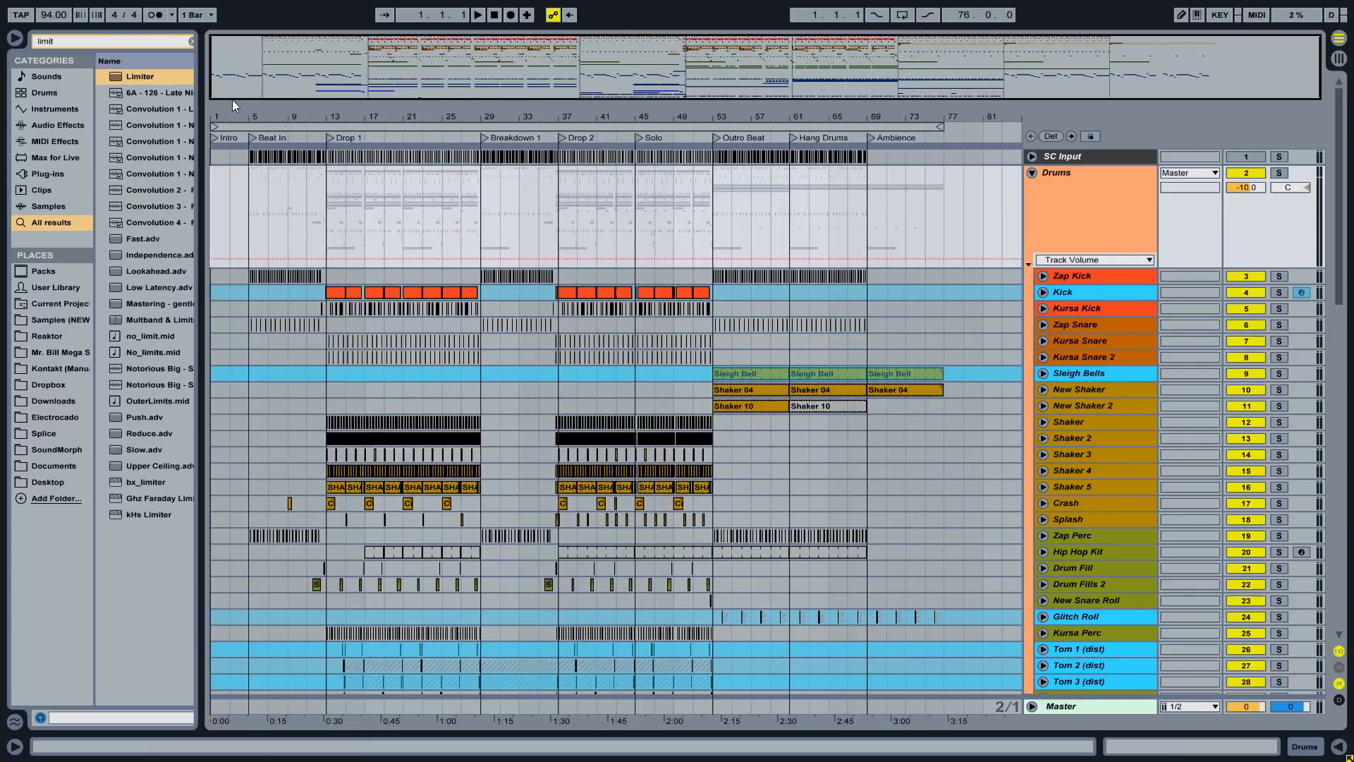
pyautogui.hotkey('ctrl', 's')
# - Check the collect-session line in the checklist, then take Ableton out of full screen
pyautogui.hotkey('alt', 'Tab')
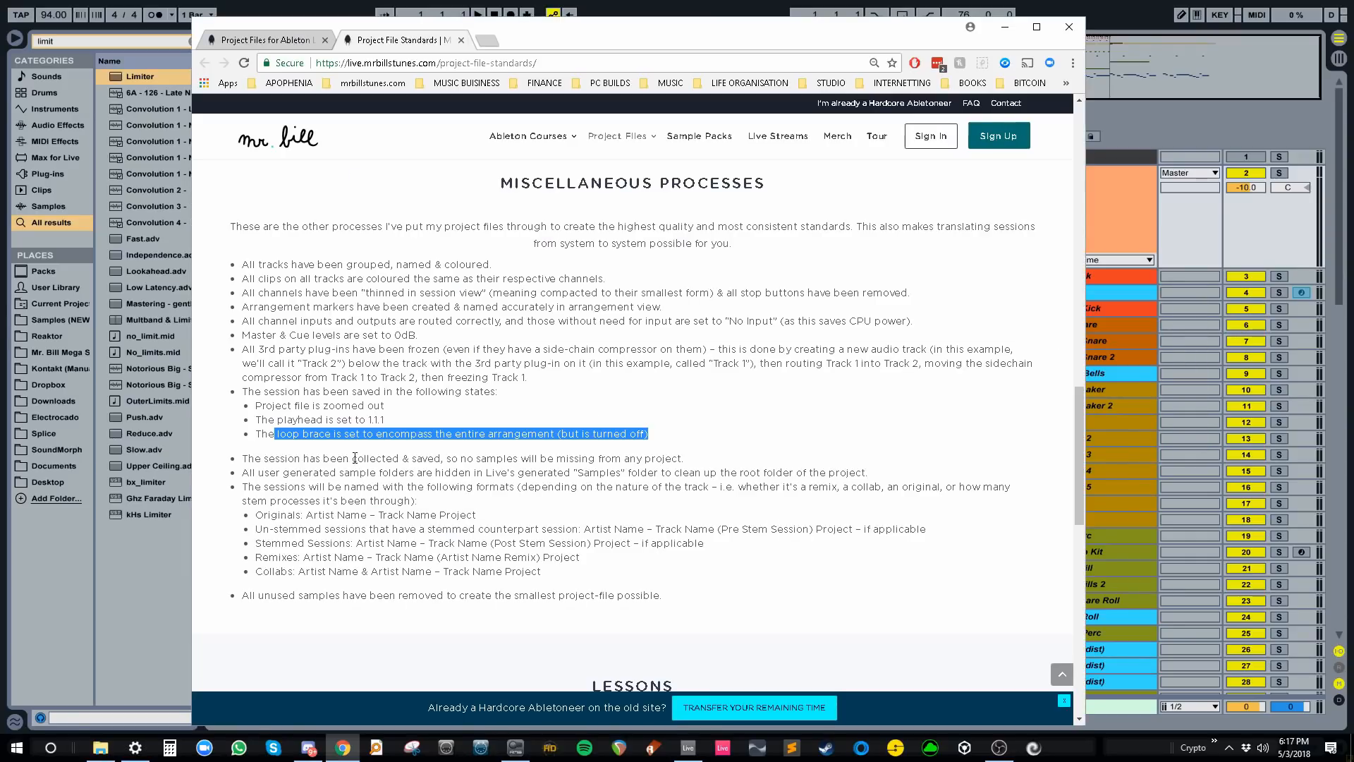
pyautogui.moveTo(286, 458); pyautogui.dragTo(681, 459)
pyautogui.hotkey('alt', 'Tab')
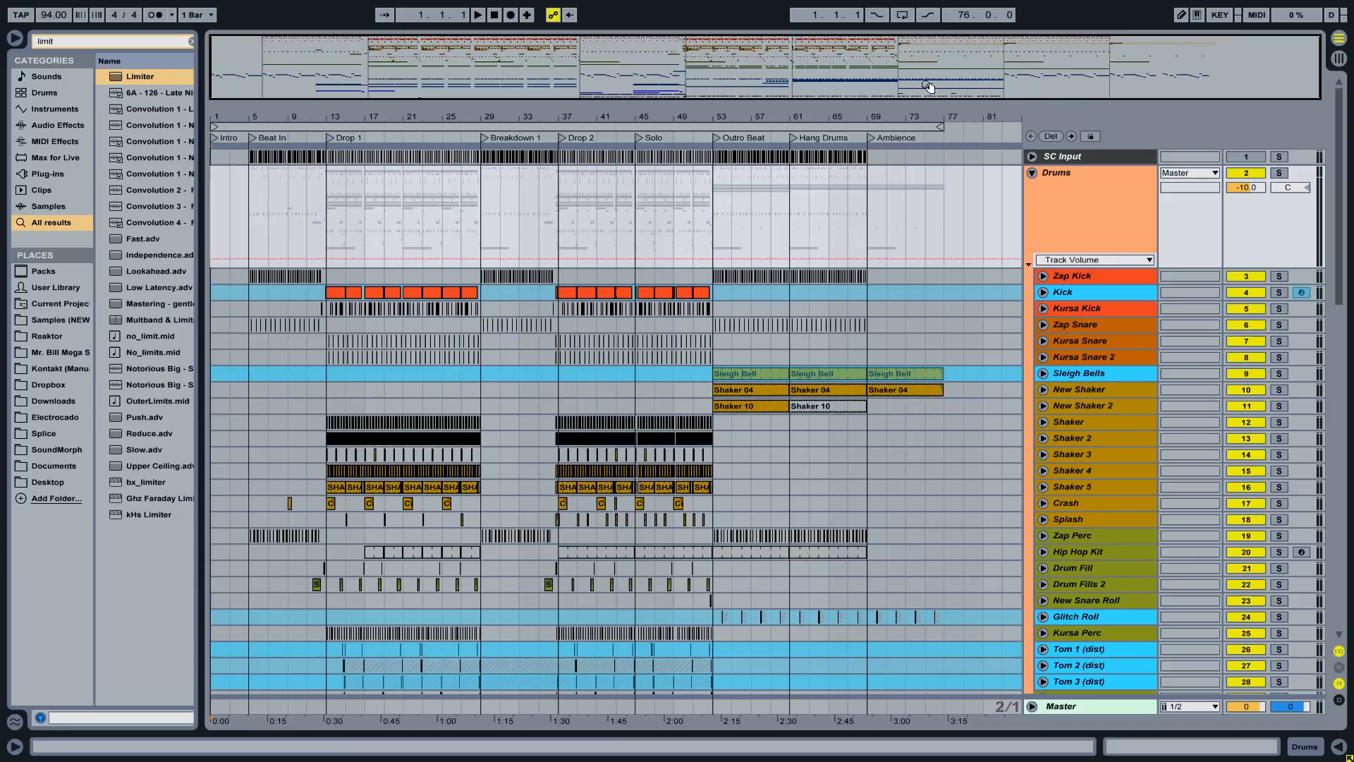
pyautogui.press('F11')
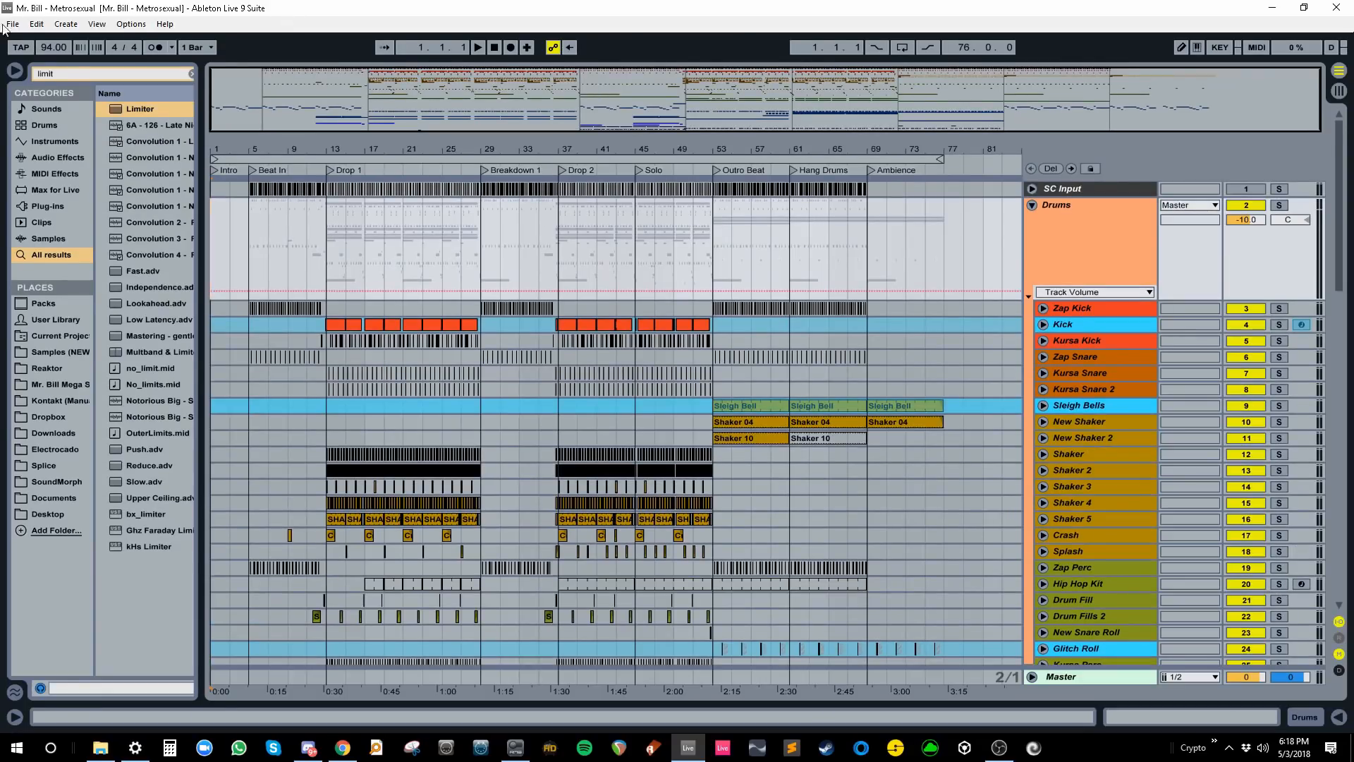
# - Collect All and Save, copying media from elsewhere, other projects and User Library but not Factory Packs
pyautogui.click(13, 23)
pyautogui.click(95, 196)
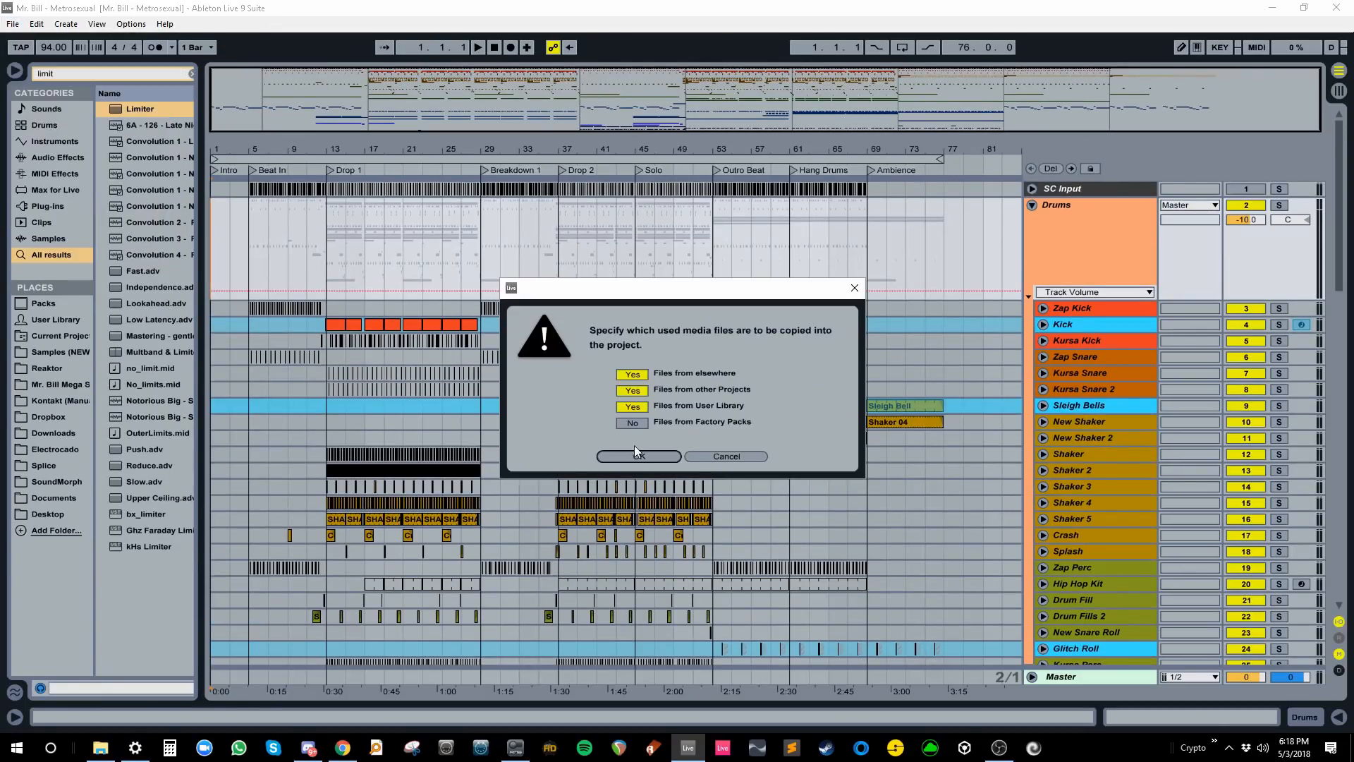
pyautogui.click(634, 446)
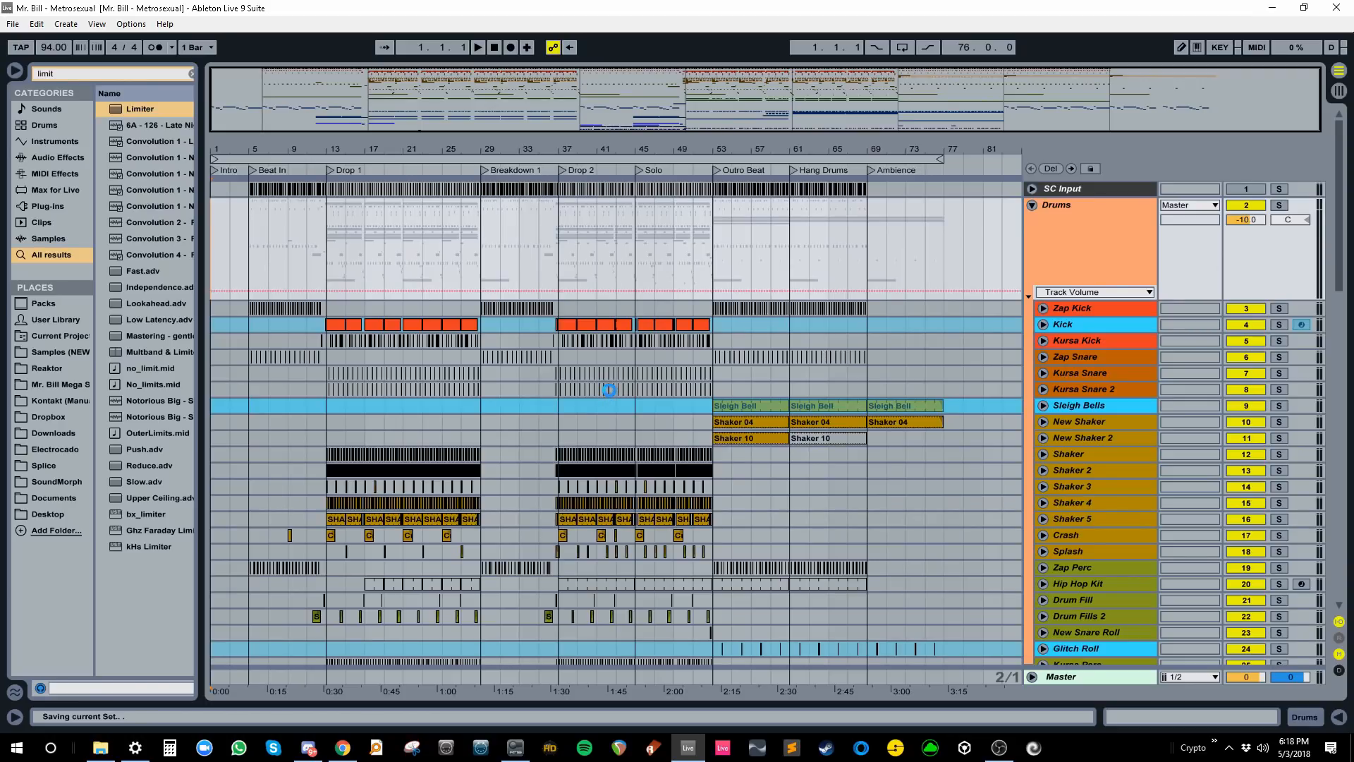
# - Note the checklist line on hiding sample folders and open the Mr. Bill - Metrosexual Project folder
pyautogui.click(342, 747)
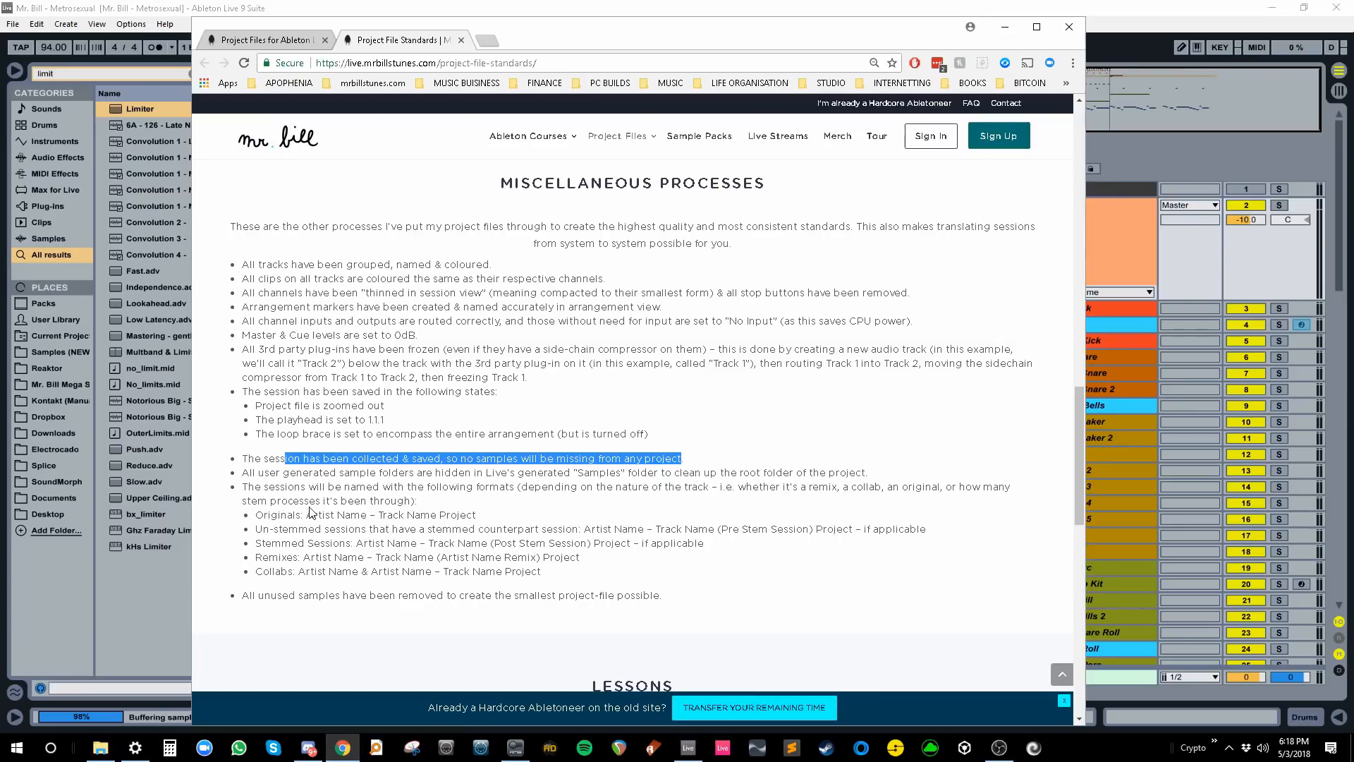
pyautogui.moveTo(254, 472); pyautogui.dragTo(663, 472)
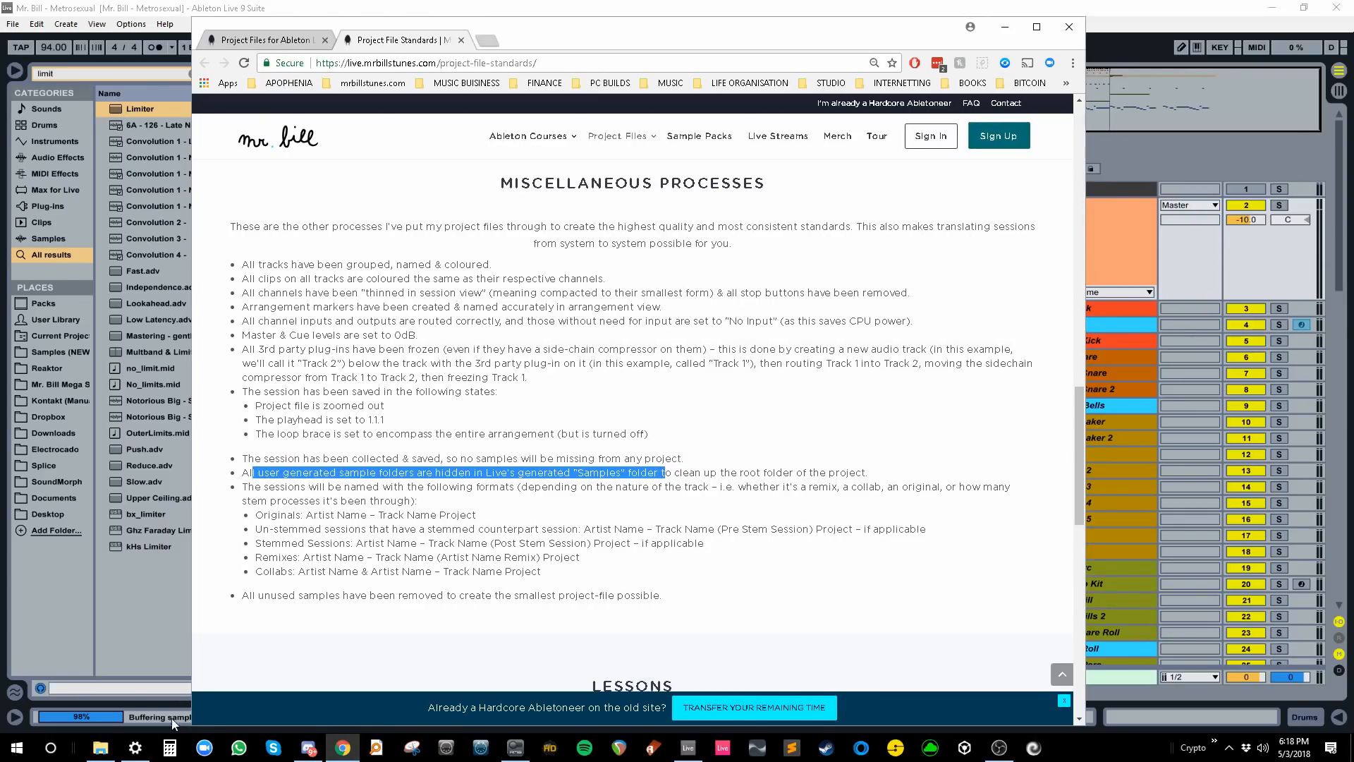
pyautogui.click(100, 748)
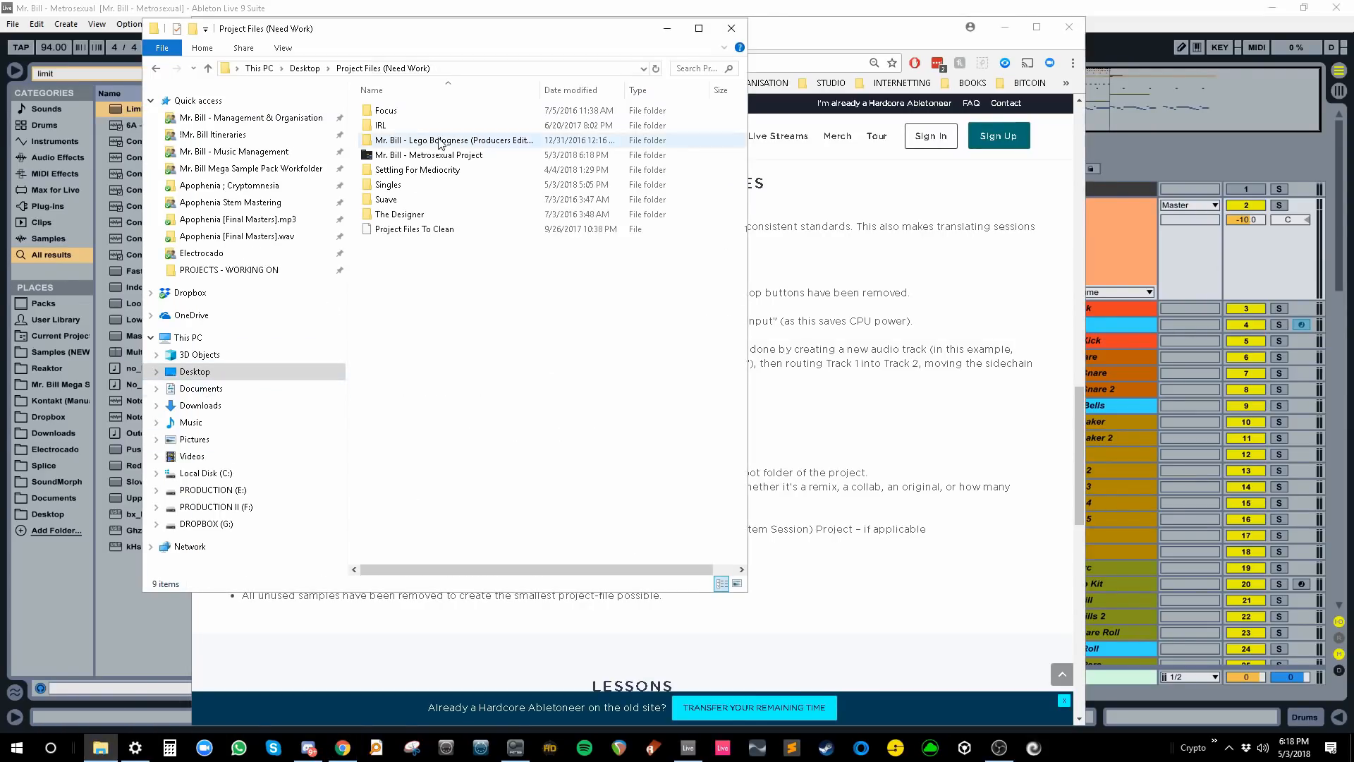
pyautogui.doubleClick(429, 155)
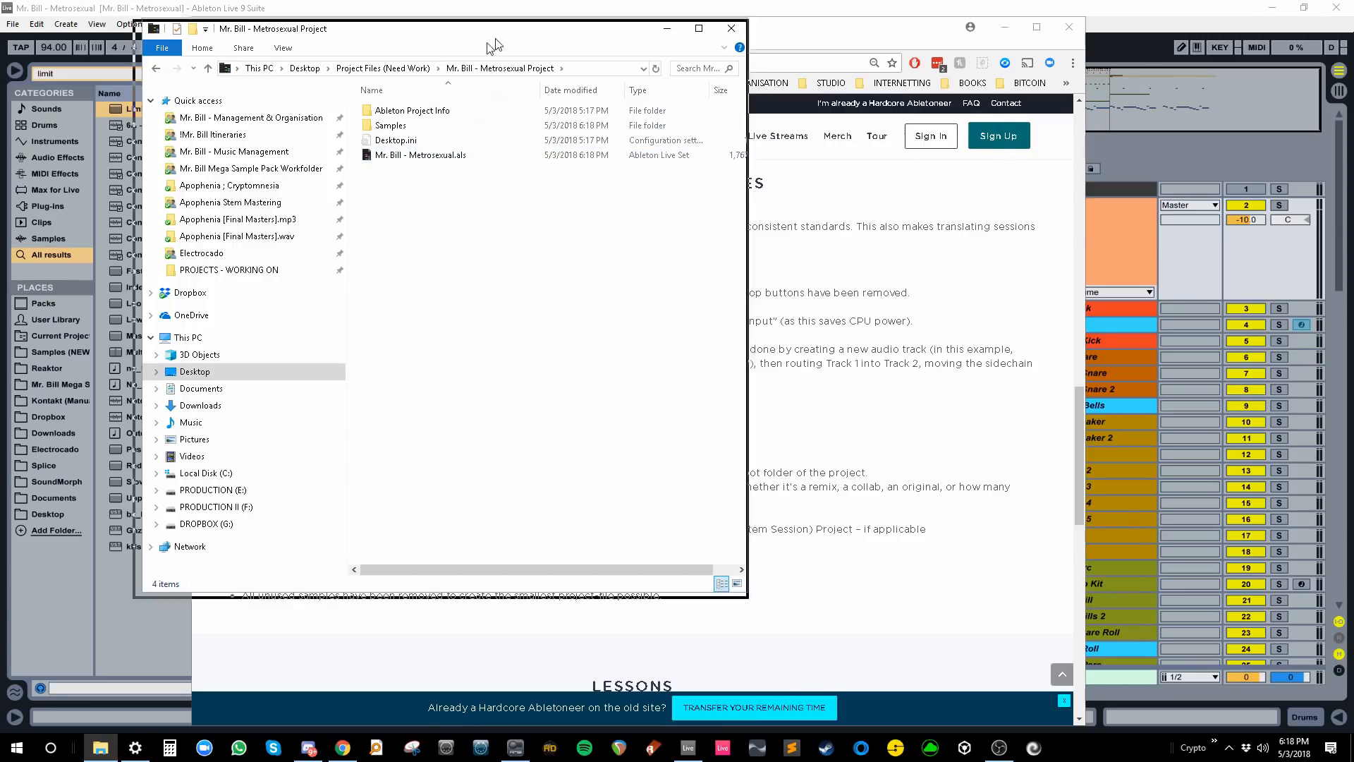
pyautogui.moveTo(492, 41); pyautogui.dragTo(401, 95)
# - Review the checklist bullets on session naming formats and removing unused samples
pyautogui.click(763, 49)
pyautogui.moveTo(288, 487); pyautogui.dragTo(670, 575)
pyautogui.click(670, 575)
pyautogui.moveTo(264, 596); pyautogui.dragTo(677, 596)
pyautogui.click(684, 597)
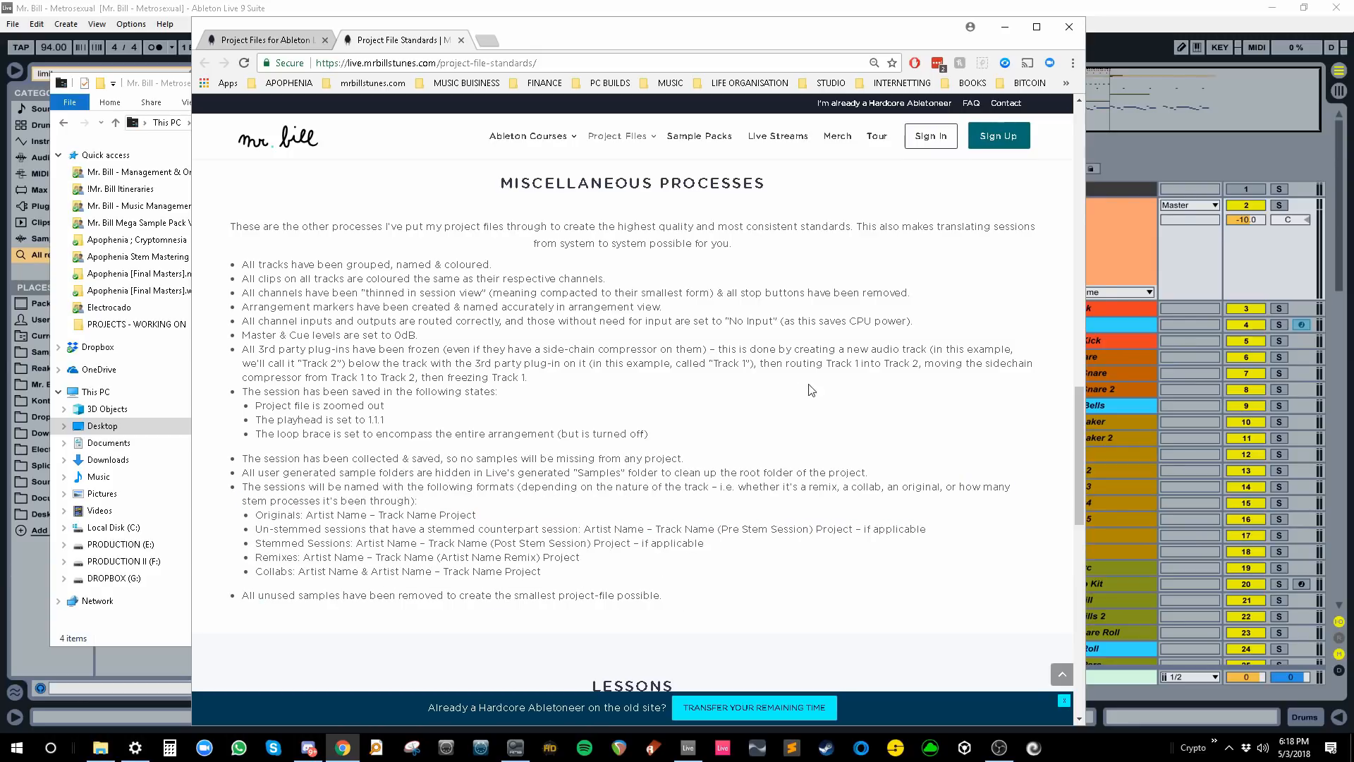
# - Minimize the standards page and bring Ableton back with its File menu open
pyautogui.click(997, 32)
pyautogui.click(997, 32)
pyautogui.click(6, 24)
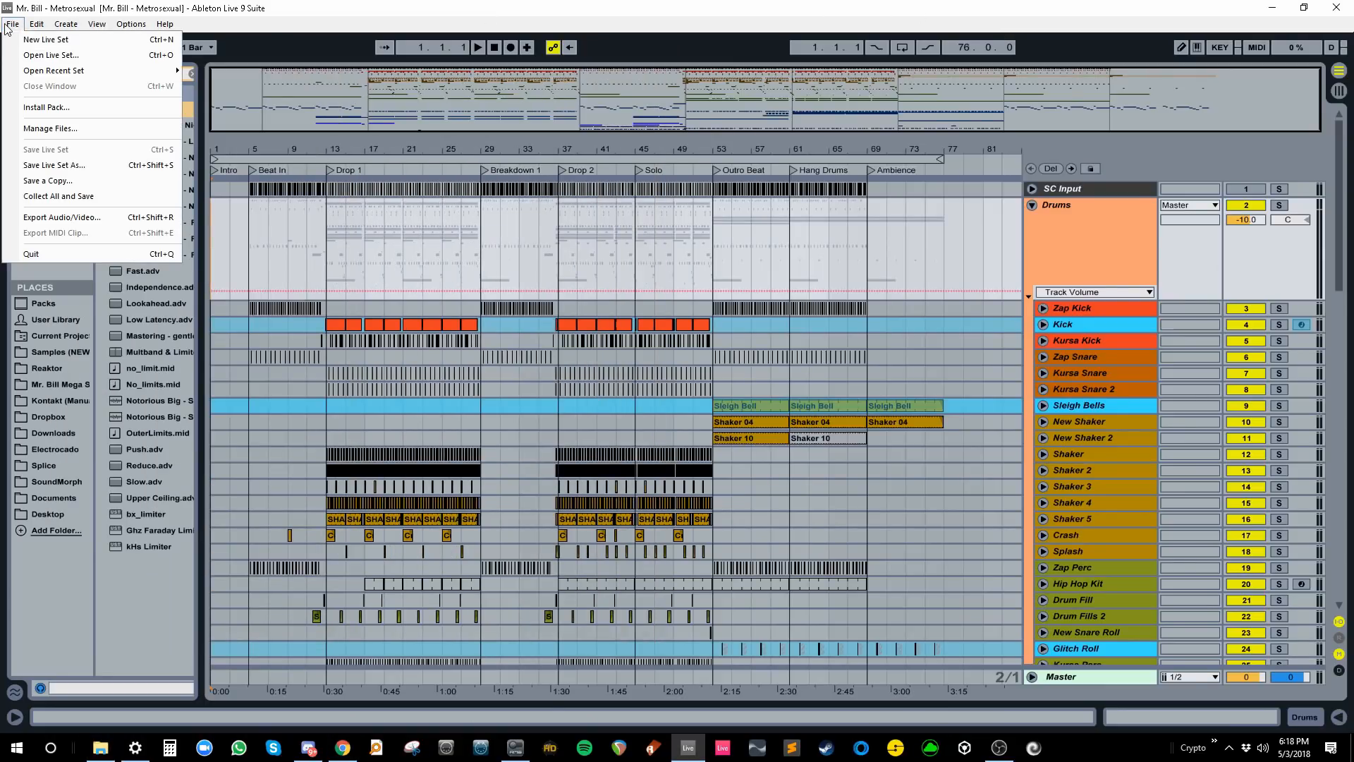
pyautogui.click(66, 130)
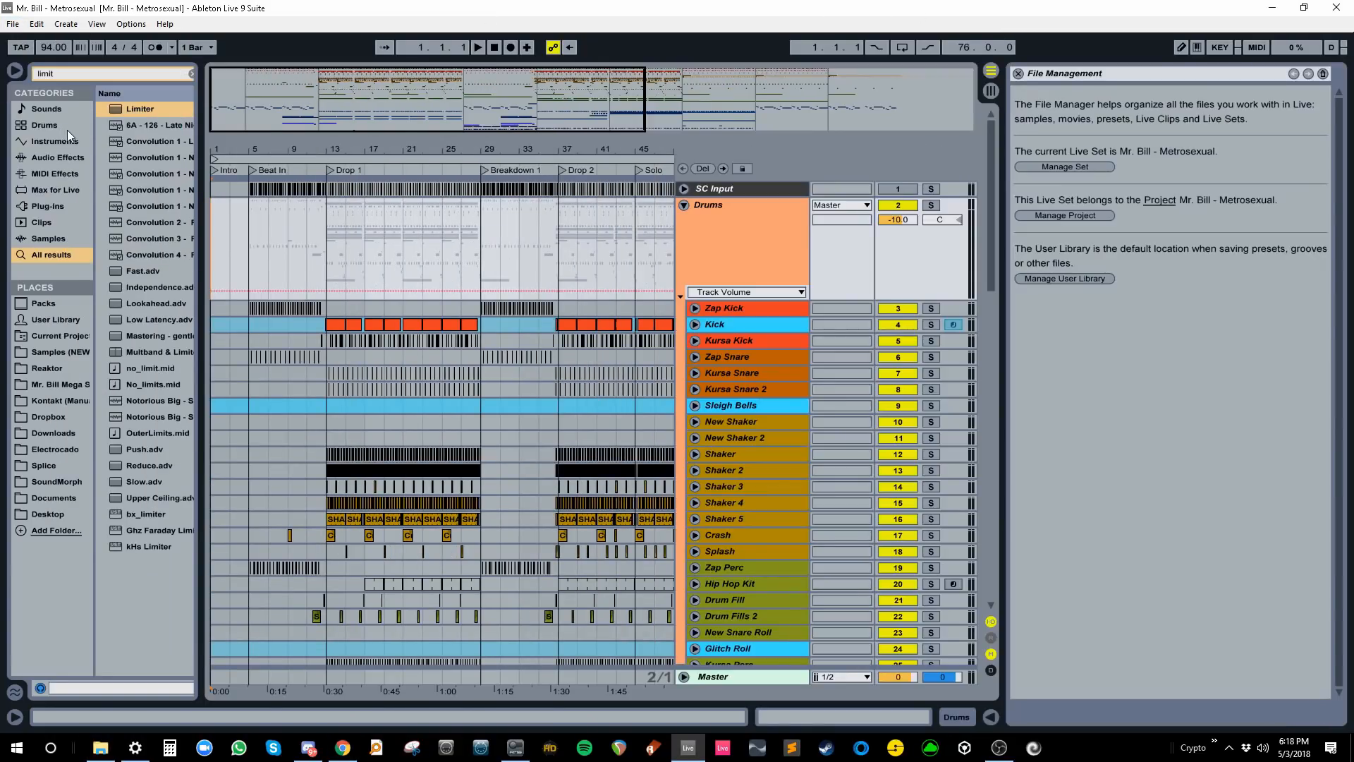
pyautogui.click(1090, 216)
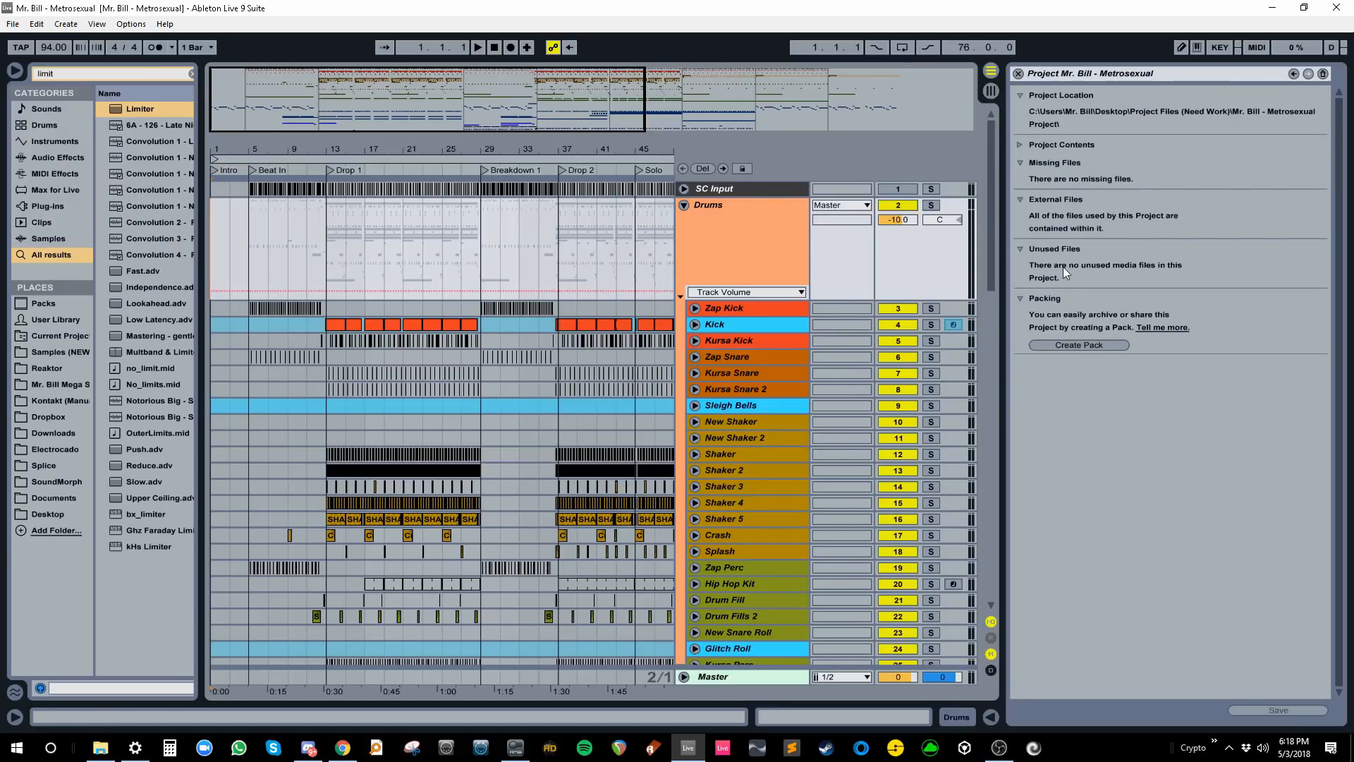
pyautogui.click(1019, 74)
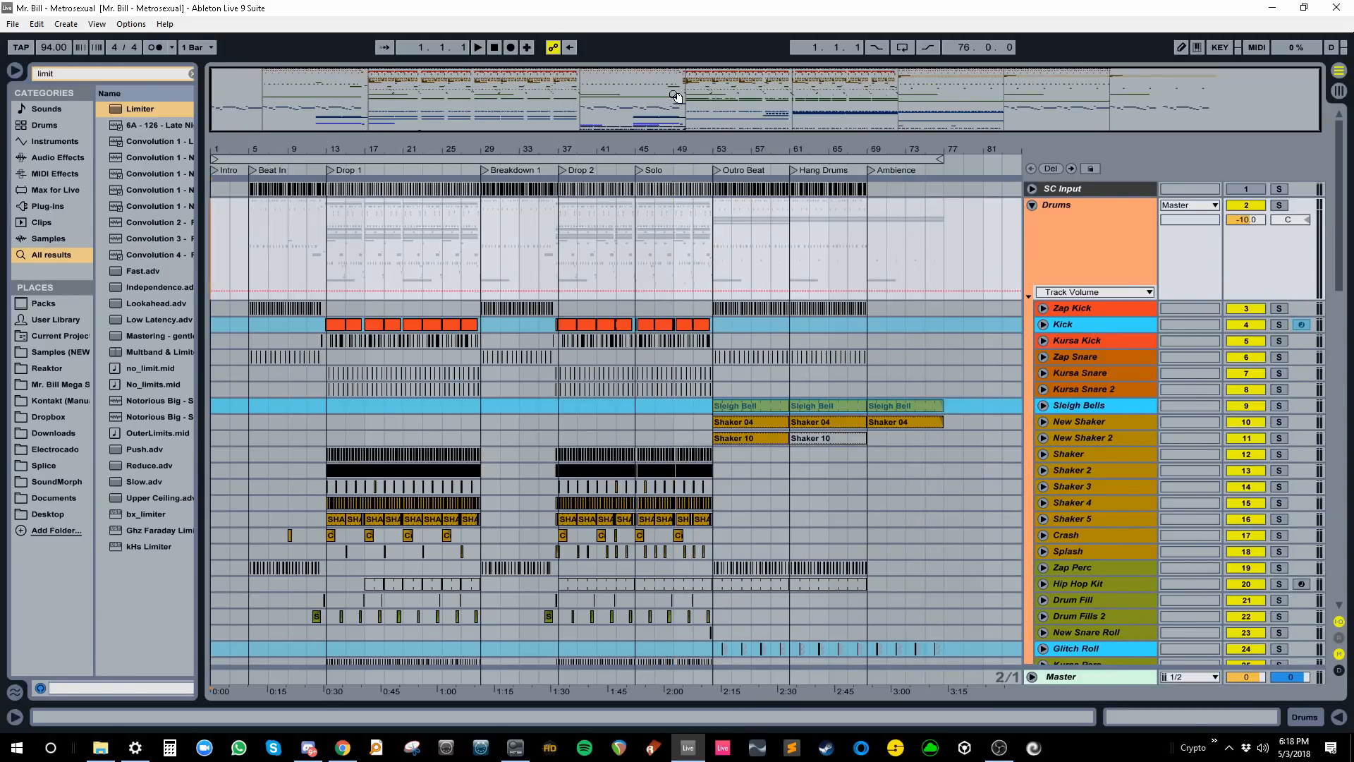
# - Hide the Overview and browser, clear the browser search, and zoom out to the whole song
pyautogui.hotkey('ctrl', 'alt', 'o')
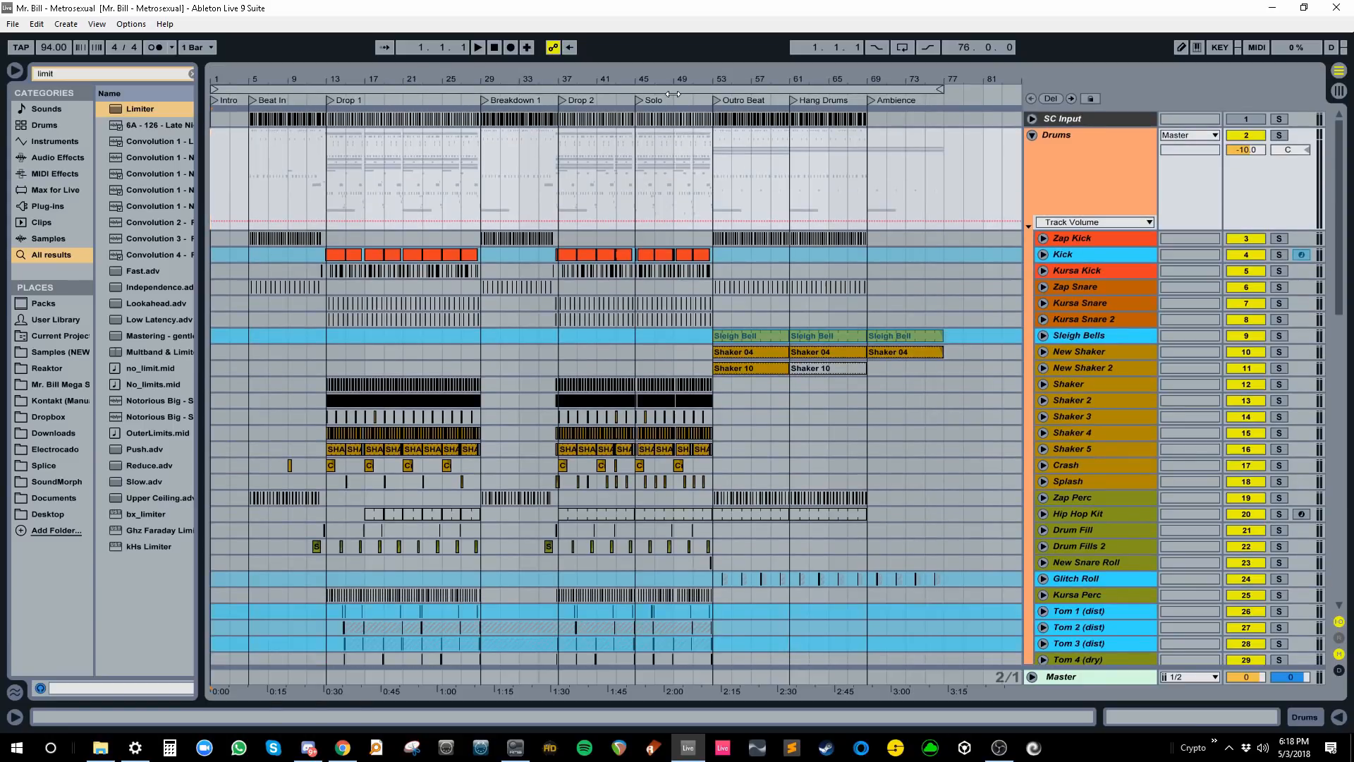
pyautogui.click(191, 73)
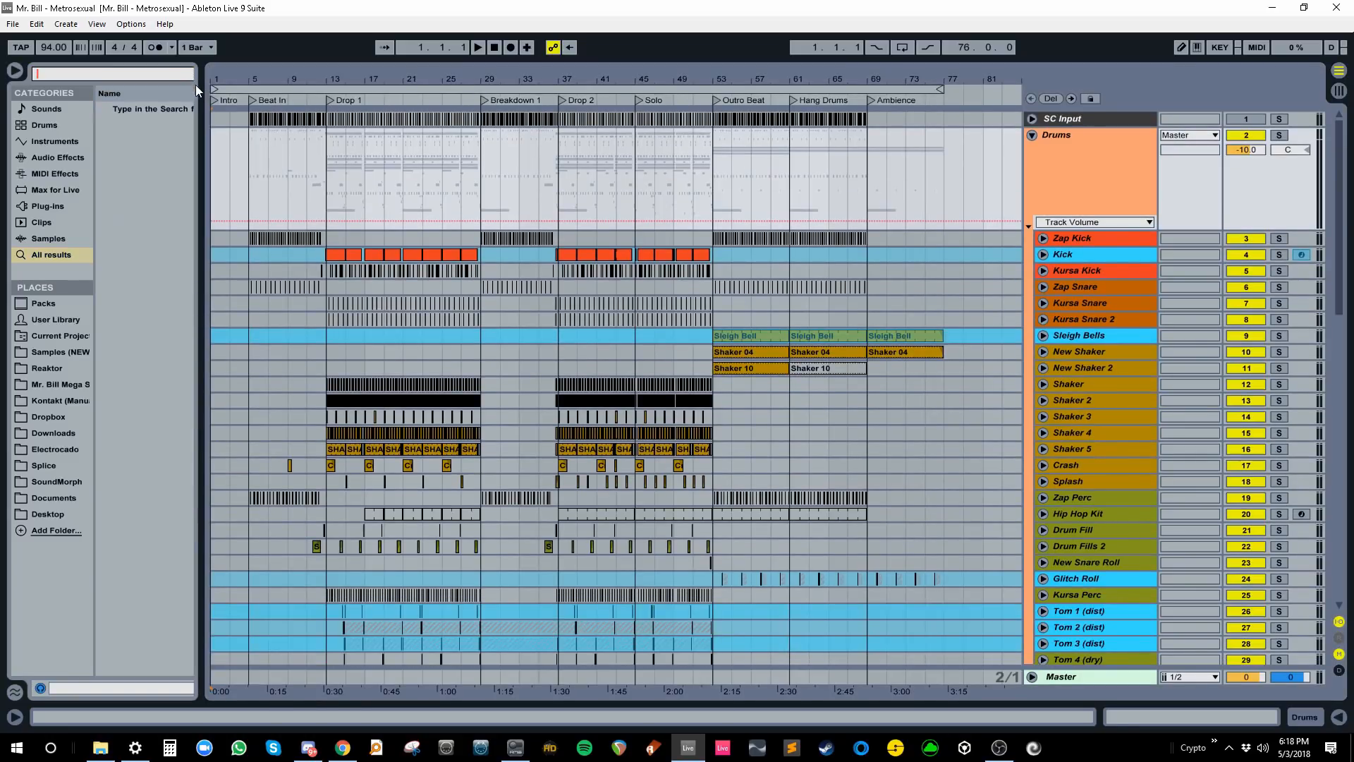
pyautogui.hotkey('ctrl', 'alt', 'b')
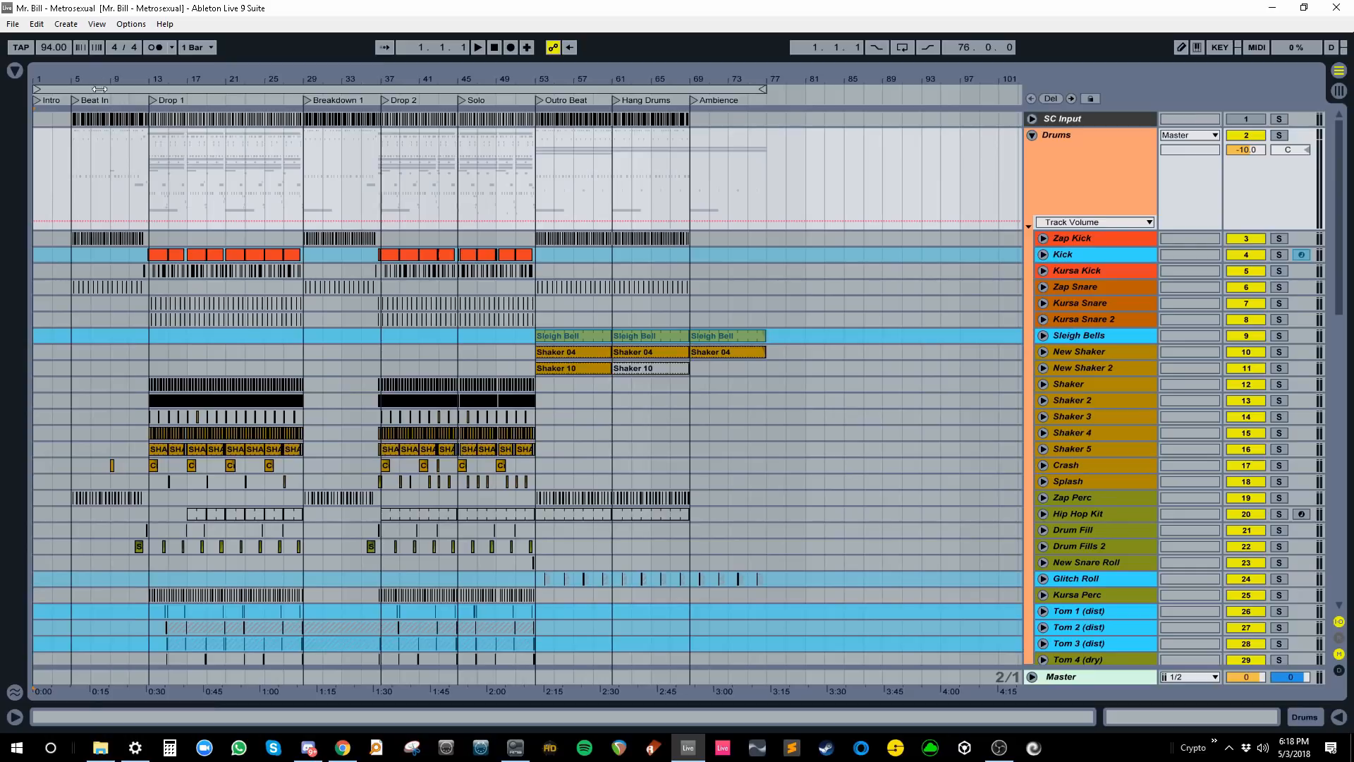
pyautogui.moveTo(101, 80); pyautogui.dragTo(109, 90)
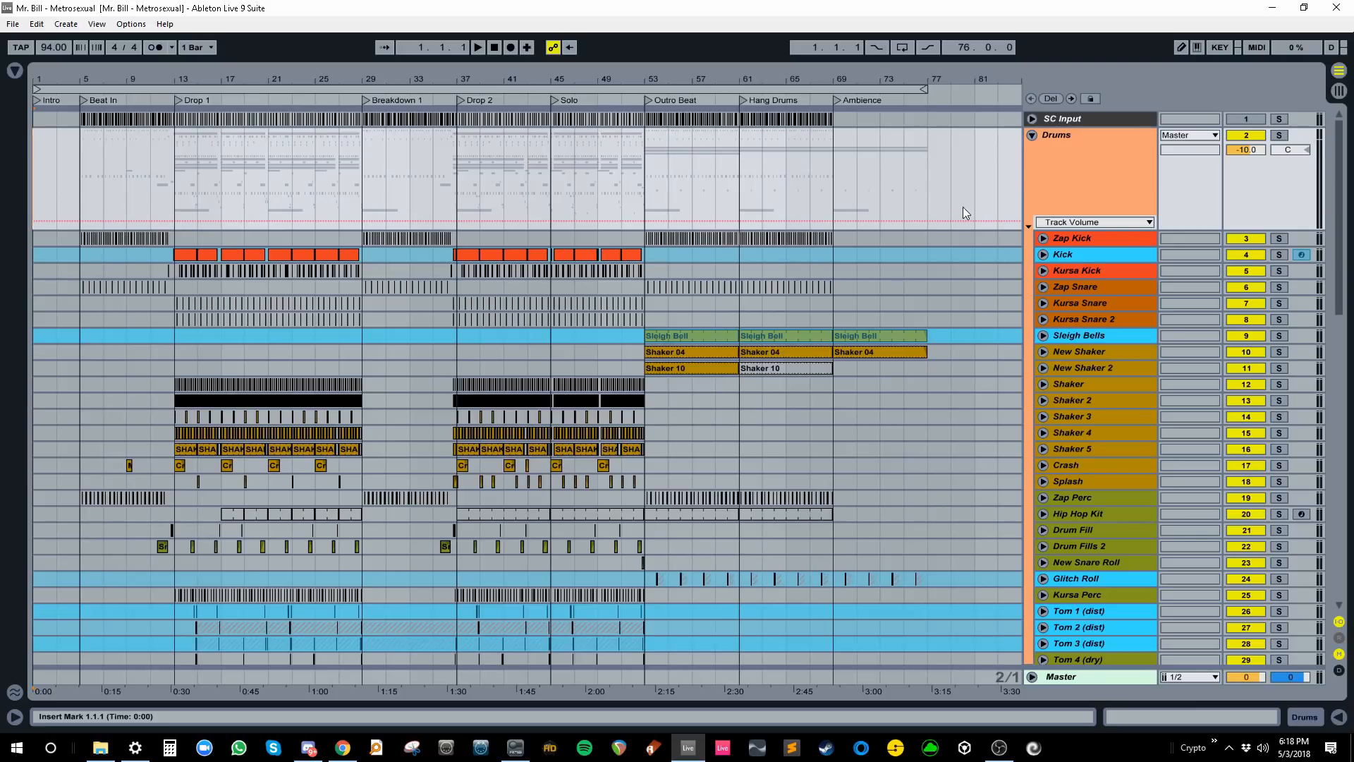
pyautogui.scroll(-2, 963, 207)
pyautogui.scroll(2, 964, 207)
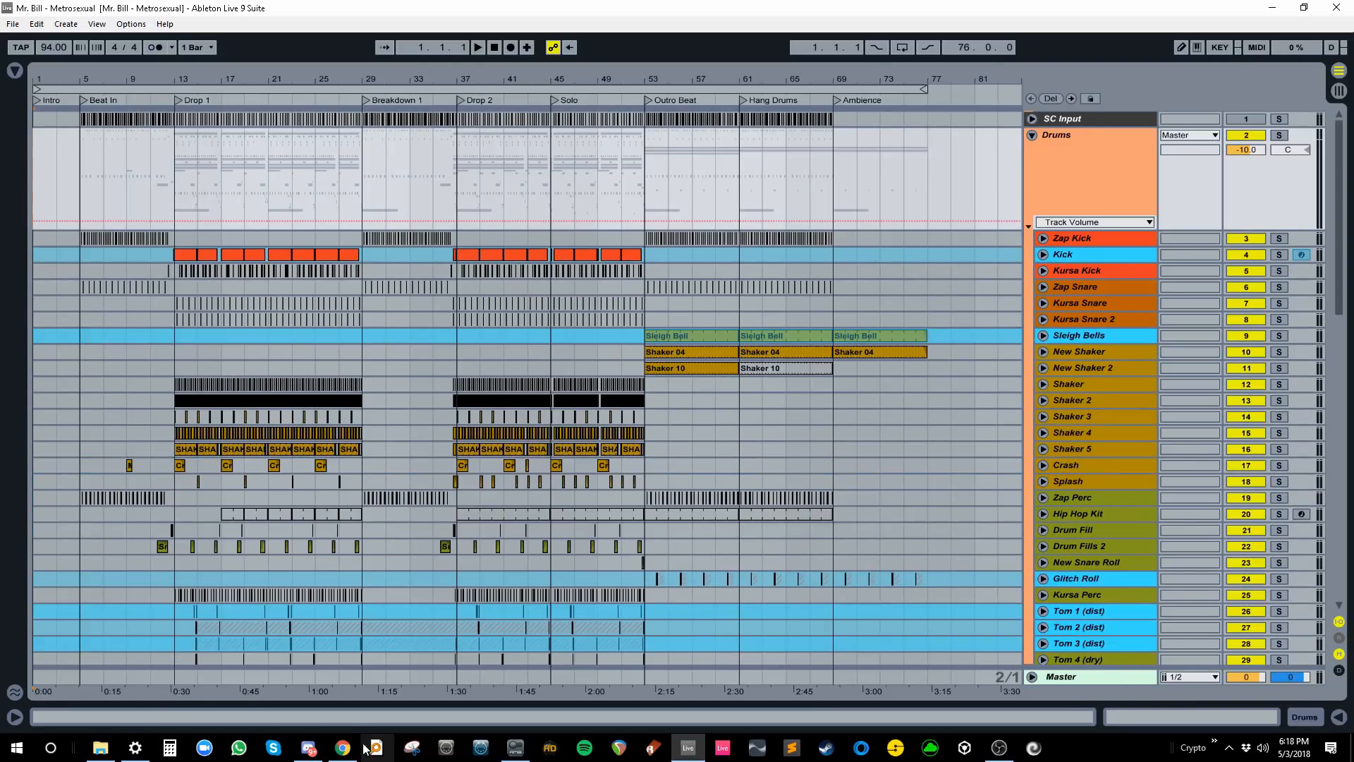
# - Open a second folder window on Desktop\Launch Content\Project Files\Circuit Bent - Tonic (Mr. Bill Remix) Project
pyautogui.click(100, 747)
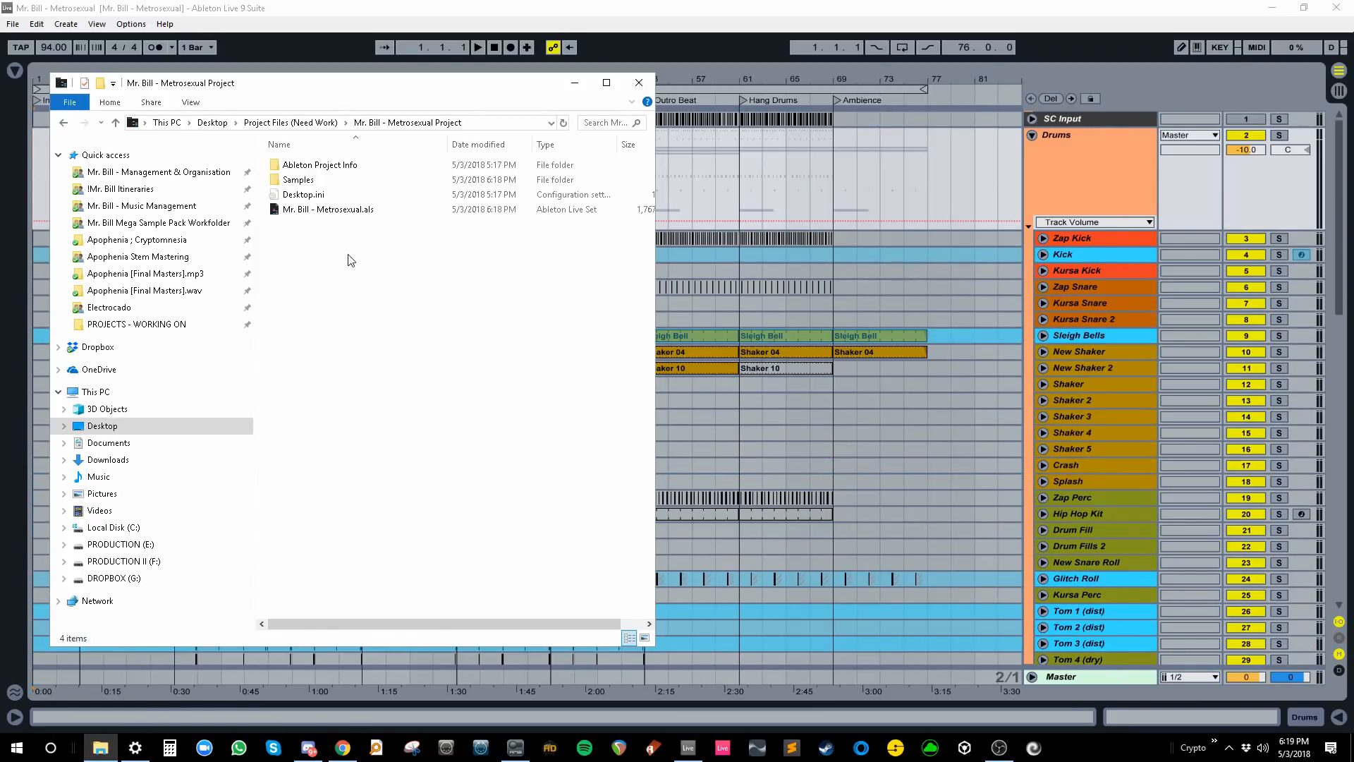
pyautogui.hotkey('ctrl', 'n')
pyautogui.moveTo(470, 104); pyautogui.dragTo(949, 111)
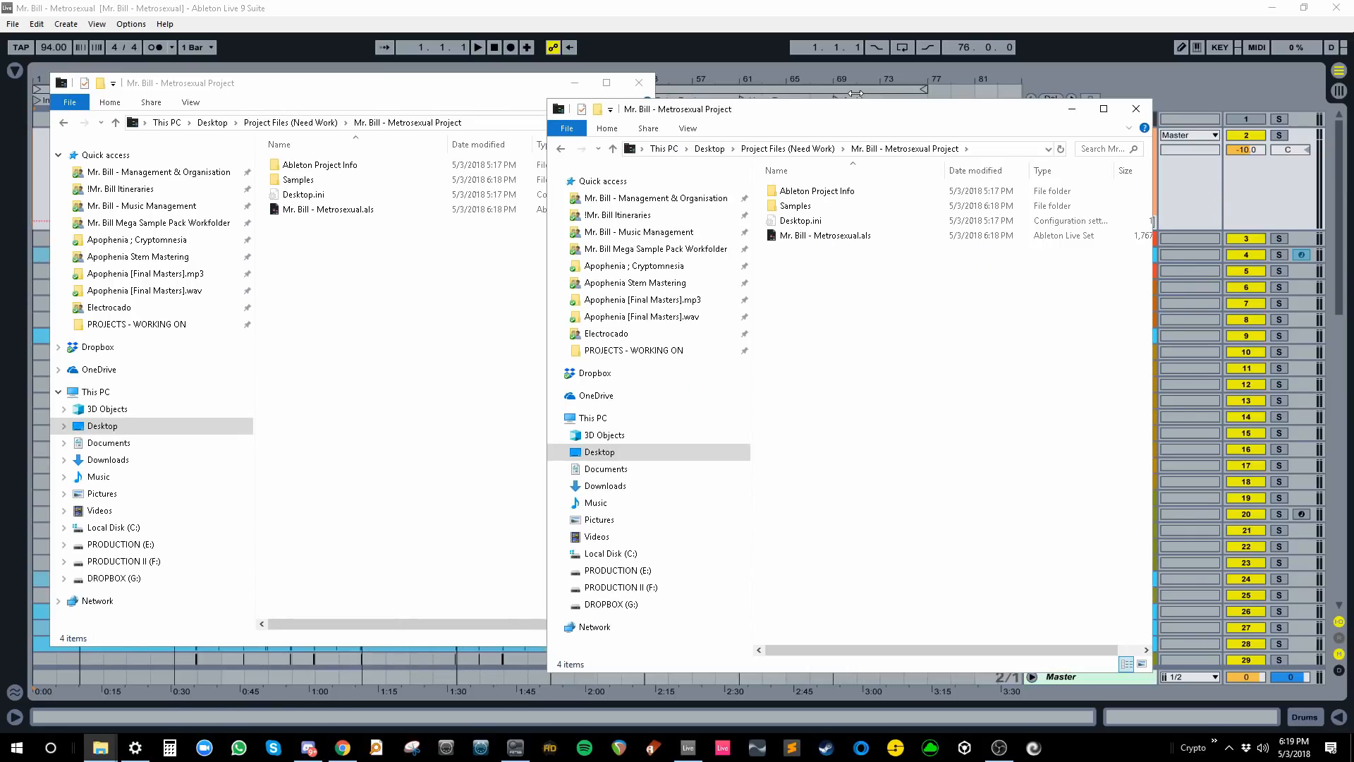
pyautogui.click(600, 452)
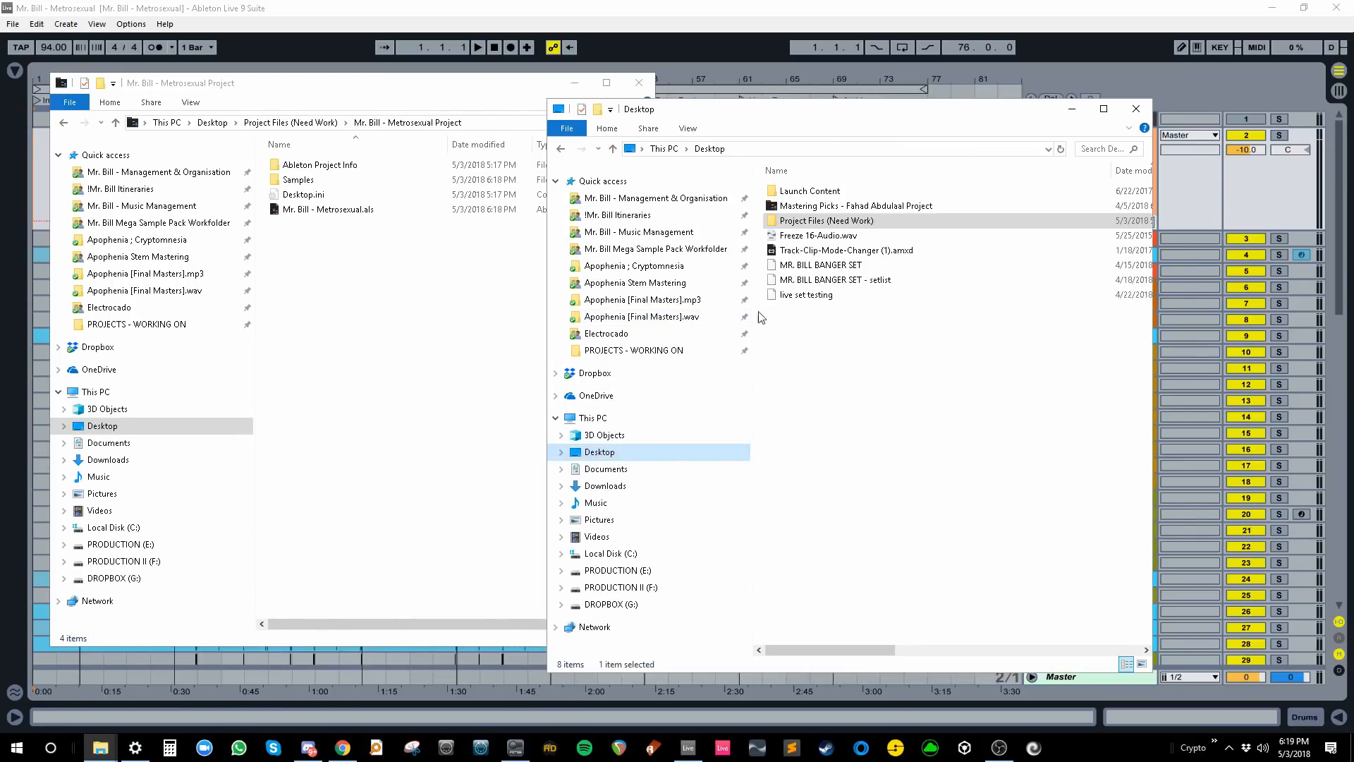
pyautogui.doubleClick(818, 192)
pyautogui.doubleClick(807, 220)
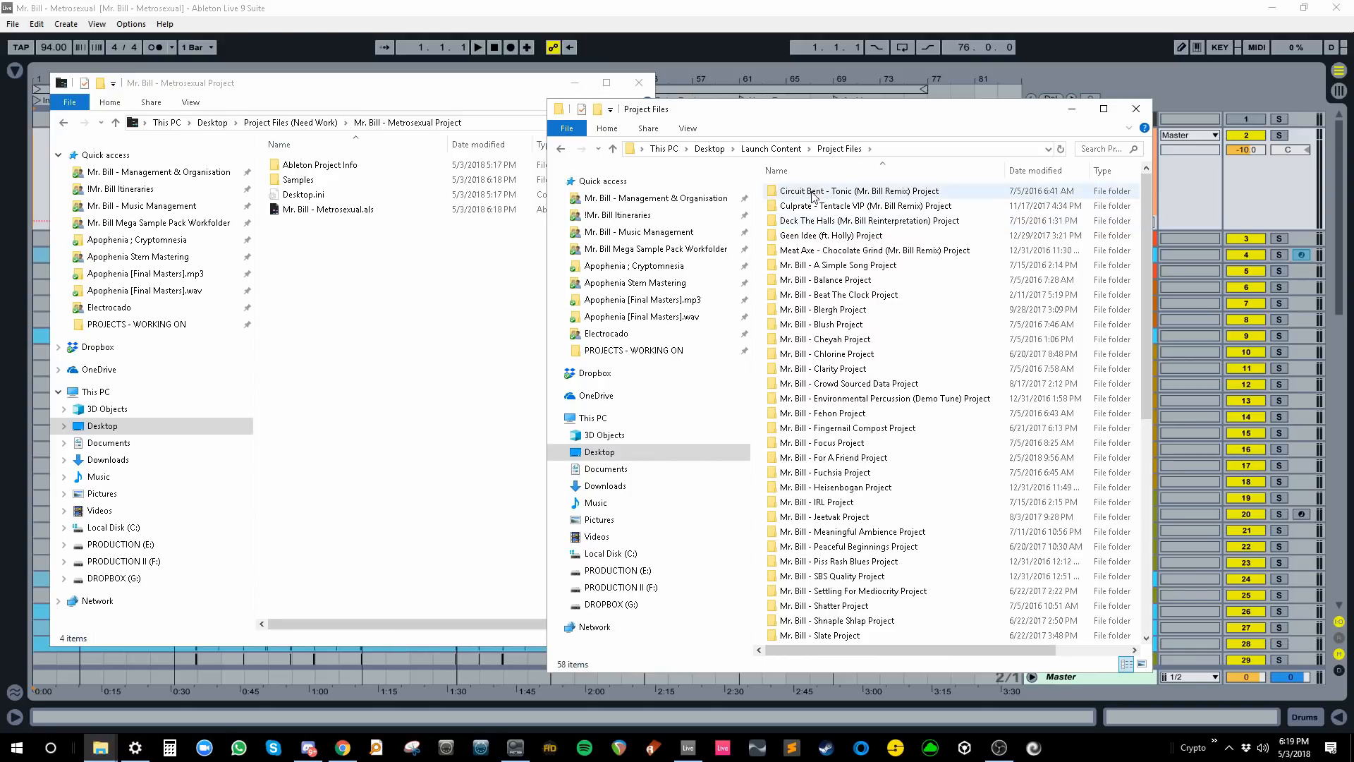
pyautogui.doubleClick(814, 191)
# - Copy its Lessons folder into the Metrosexual Project folder and widen the name column
pyautogui.click(825, 206)
pyautogui.moveTo(824, 206); pyautogui.dragTo(451, 256)
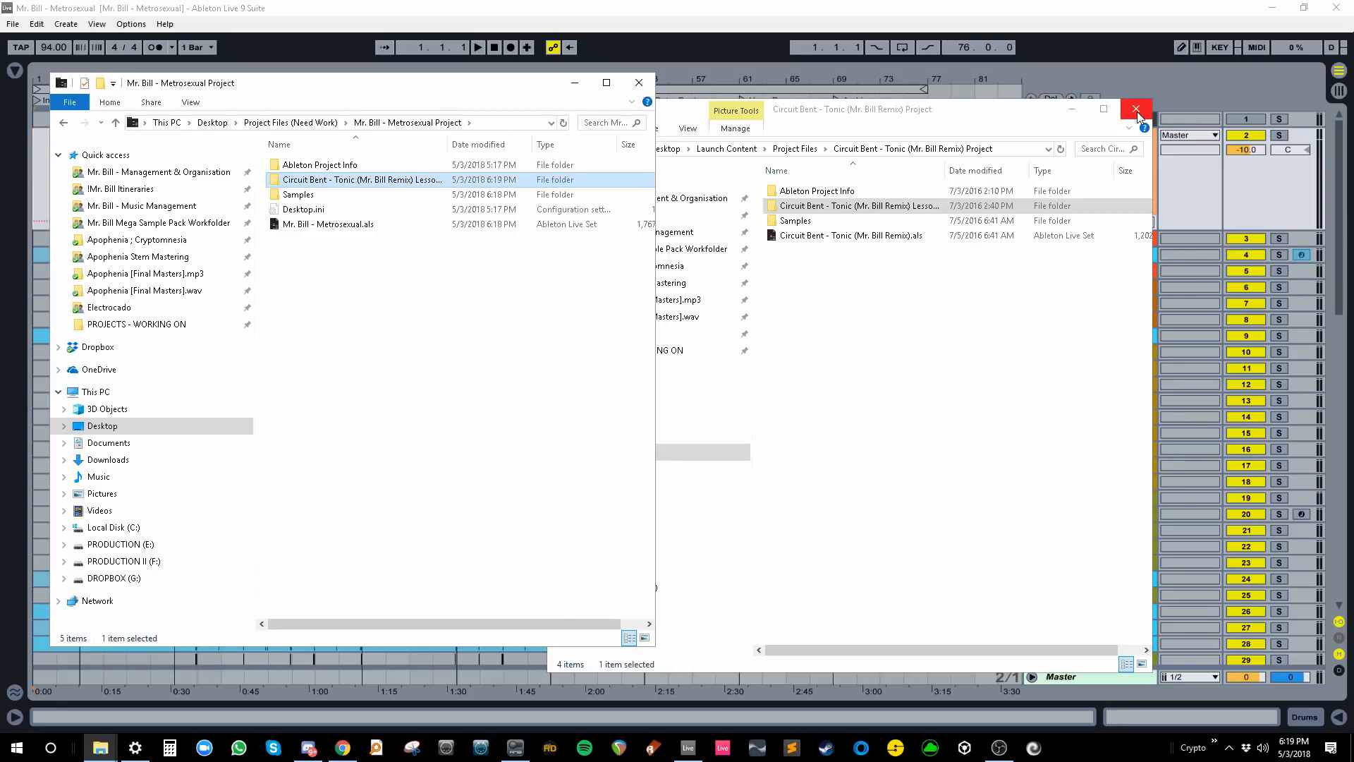
pyautogui.click(1136, 110)
pyautogui.click(338, 226)
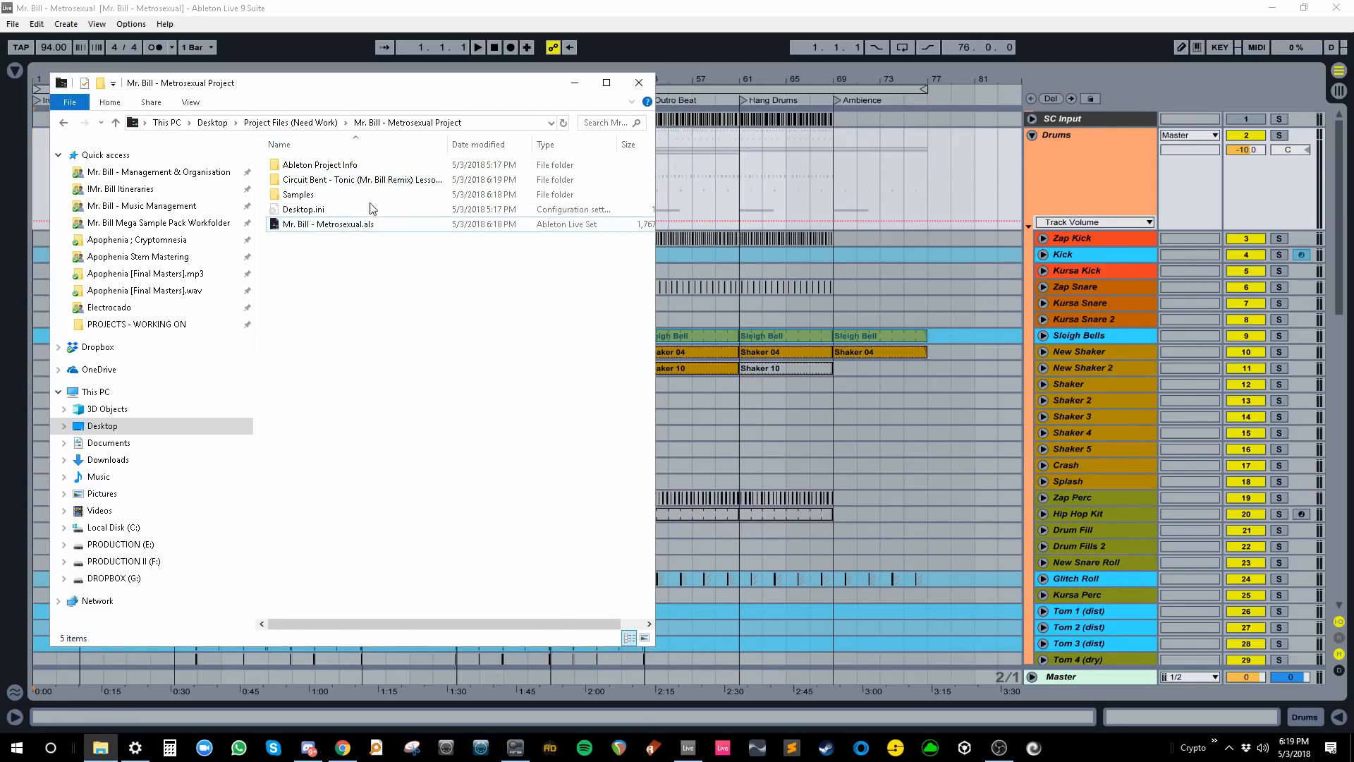
pyautogui.click(374, 180)
pyautogui.moveTo(449, 144); pyautogui.dragTo(536, 144)
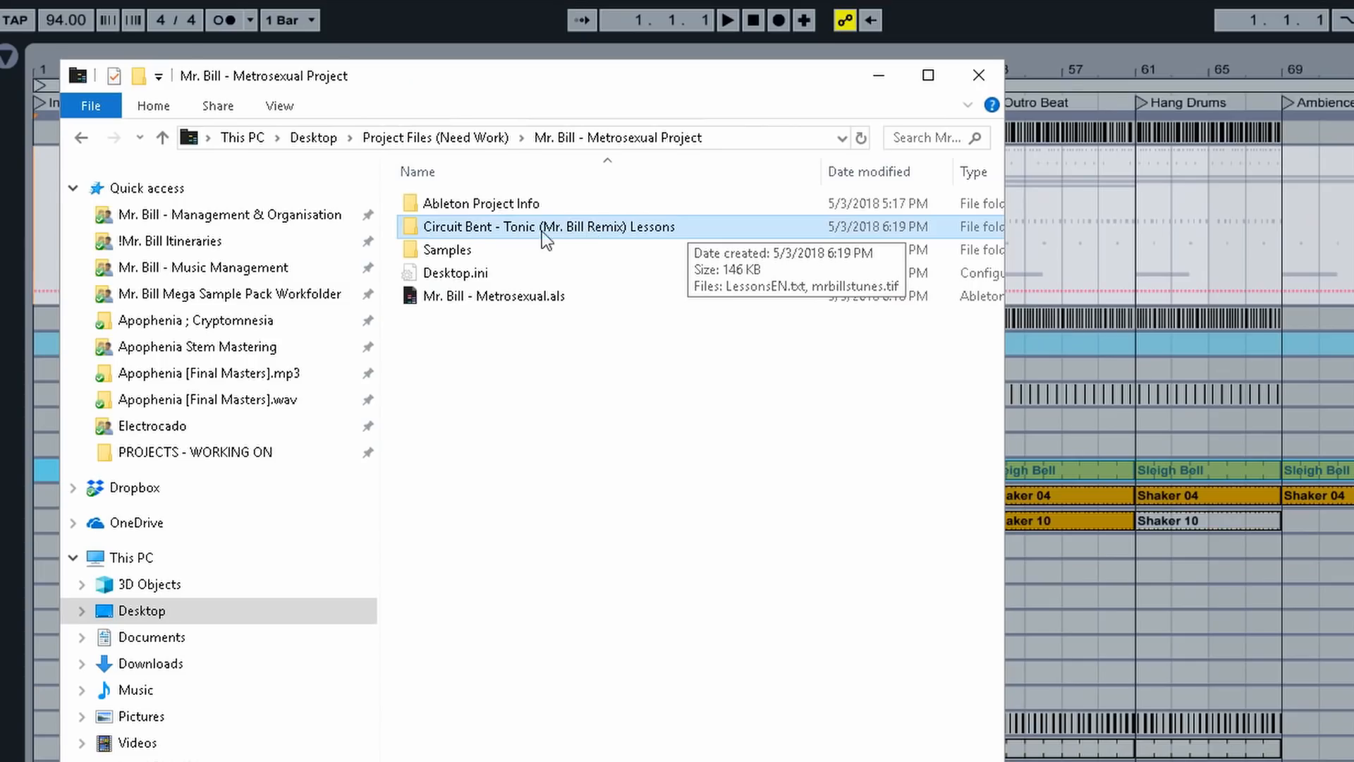
# - Rename the copied folder 'Mr. Bill - Metrosexual Lessons' and open it to view LessonsEN.txt and mrbillstunes.tif
pyautogui.click(618, 230)
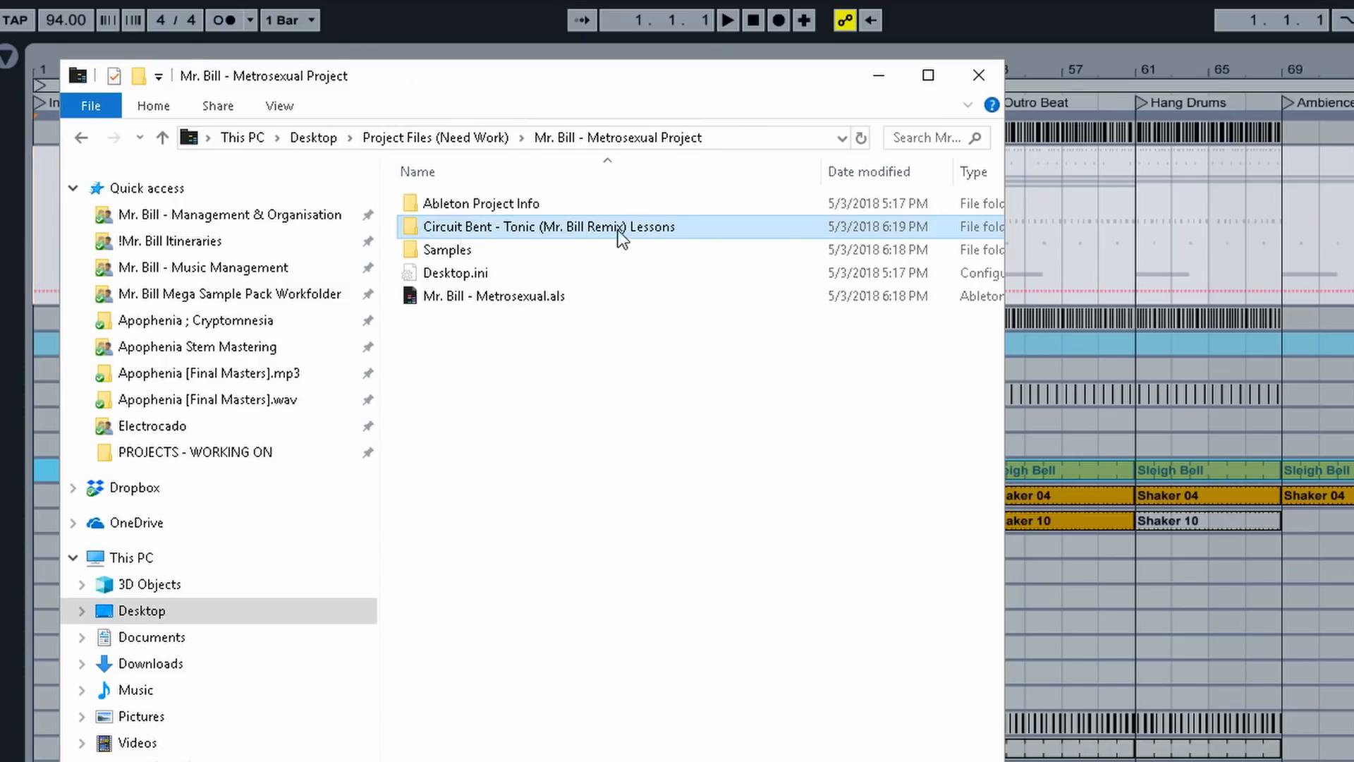
pyautogui.moveTo(626, 226); pyautogui.dragTo(380, 231)
pyautogui.write('Mr. Bill - Metrosexual')
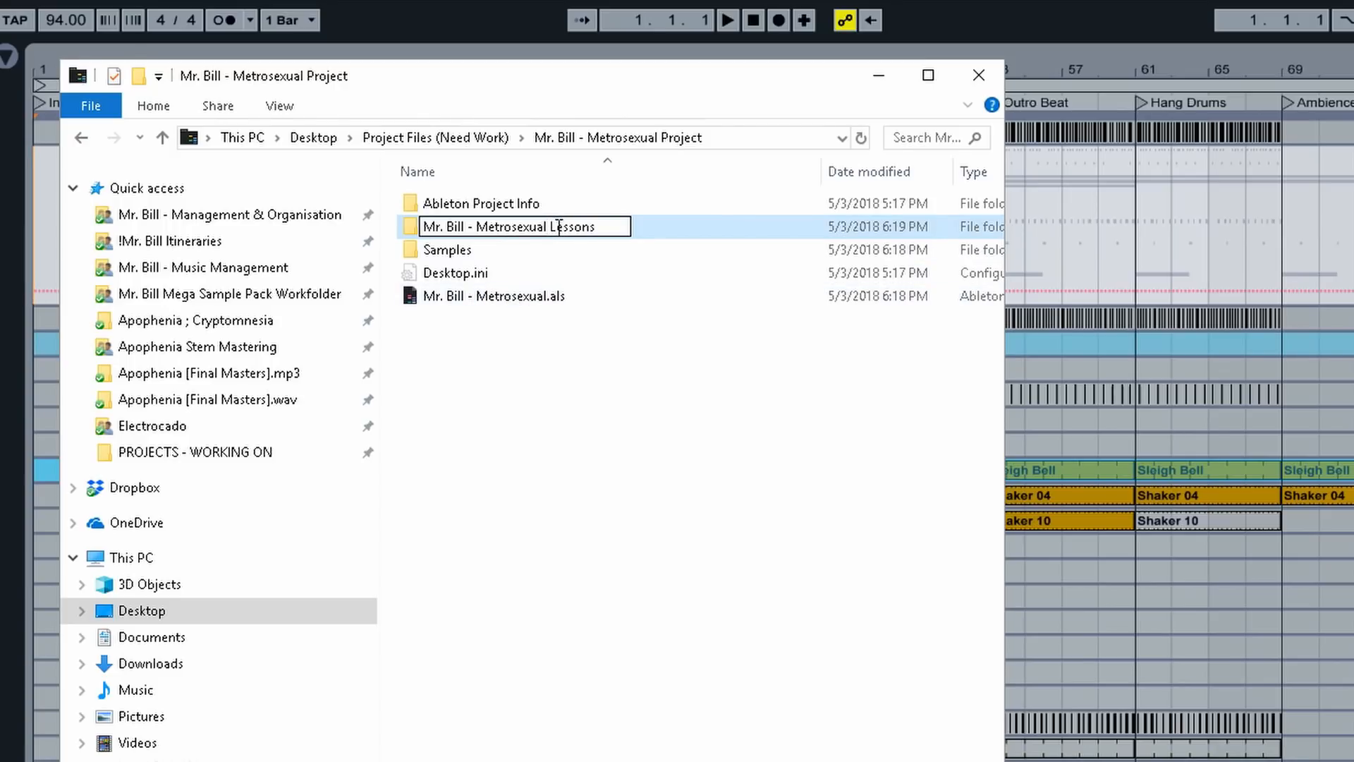
pyautogui.click(569, 387)
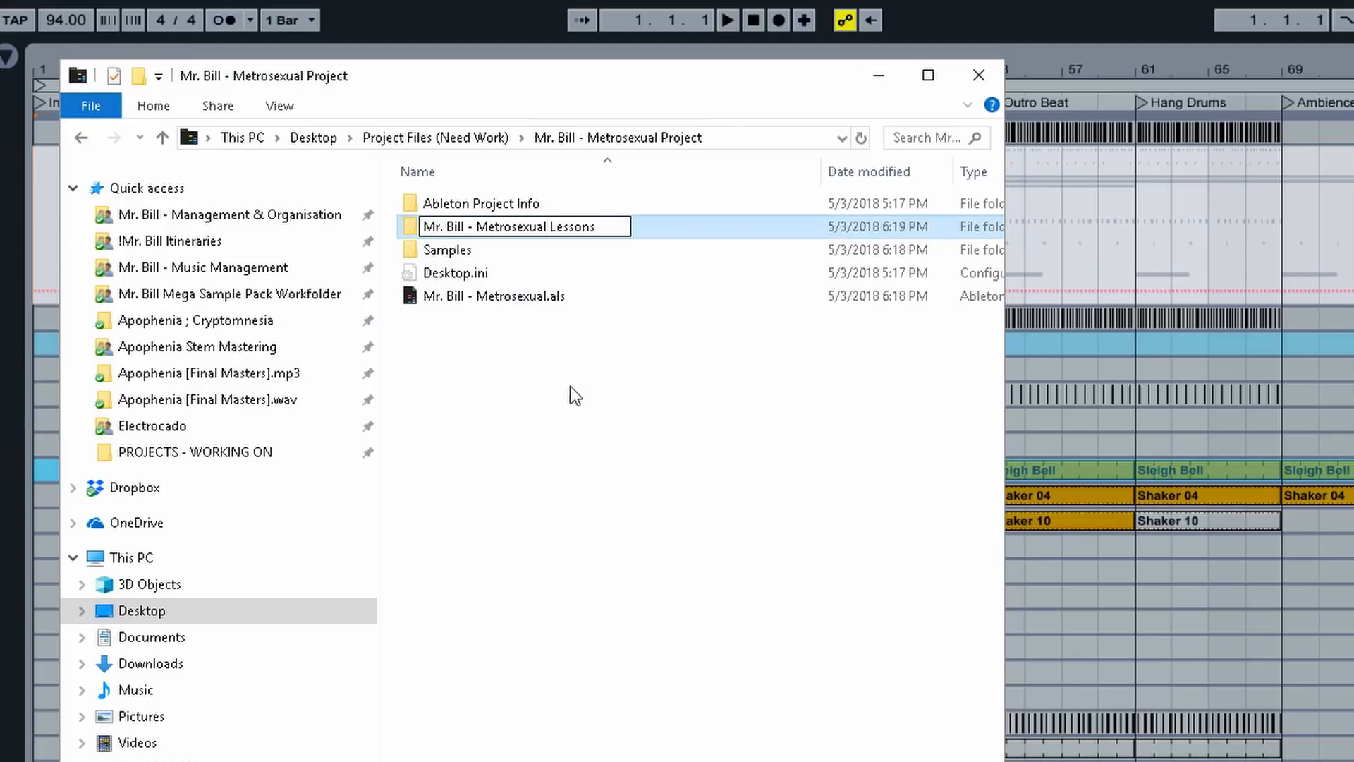
pyautogui.doubleClick(535, 227)
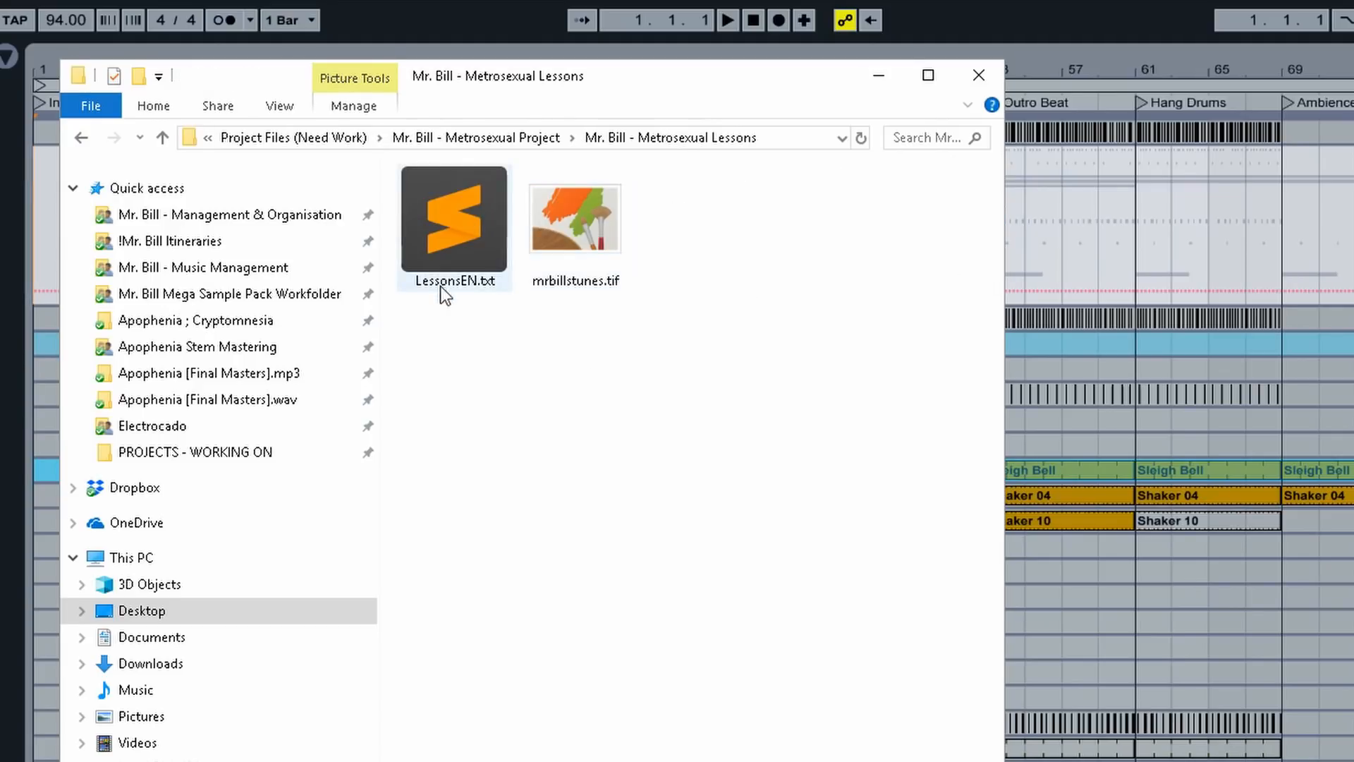
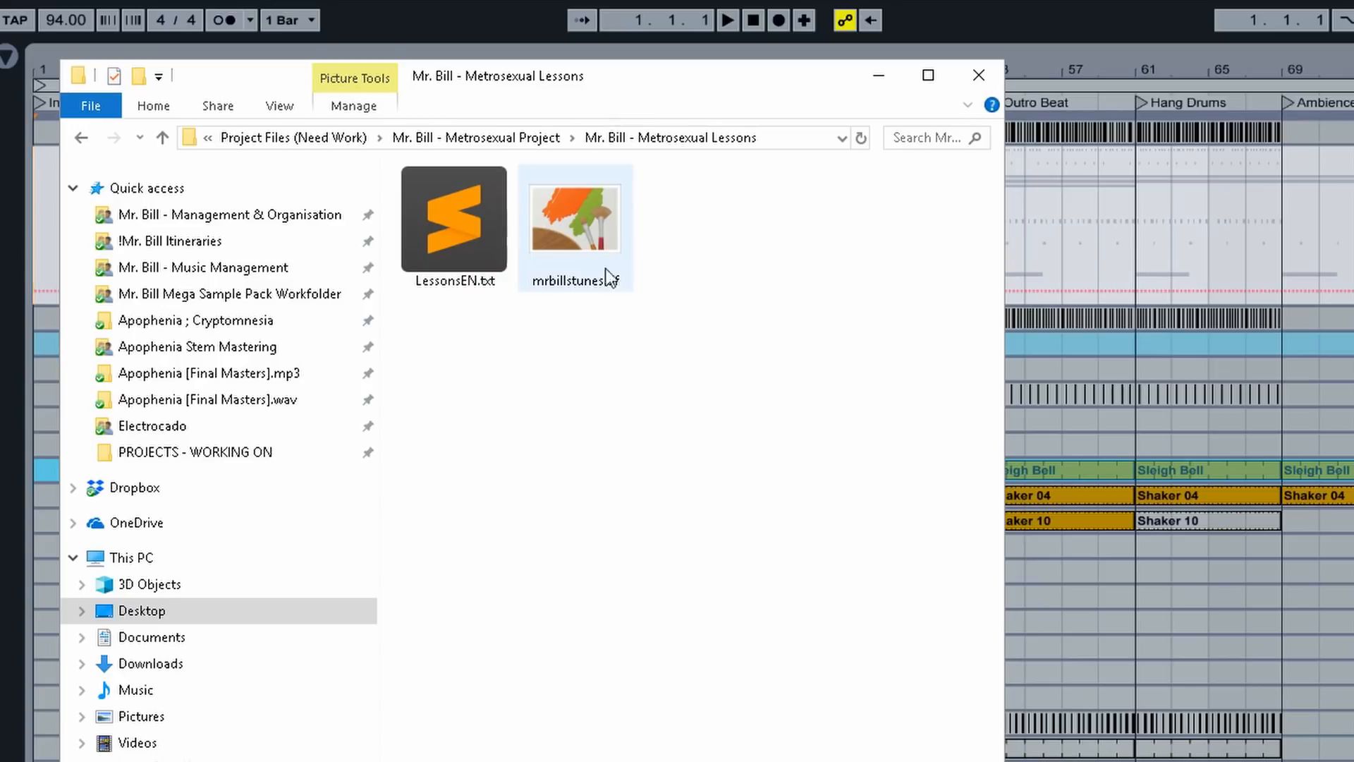
# - Open LessonsEN.txt from the Mr. Bill - Metrosexual Lessons folder in Sublime Text
pyautogui.click(466, 251)
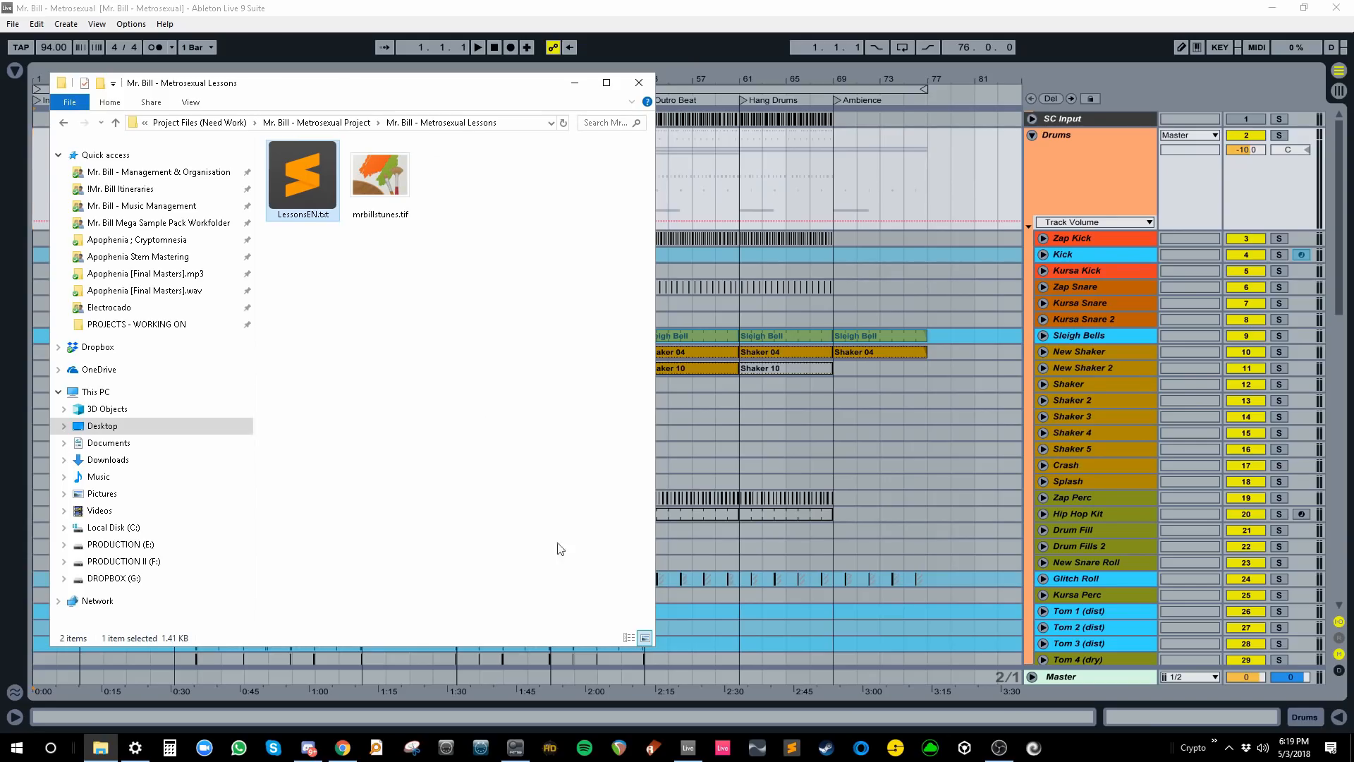
pyautogui.doubleClick(312, 178)
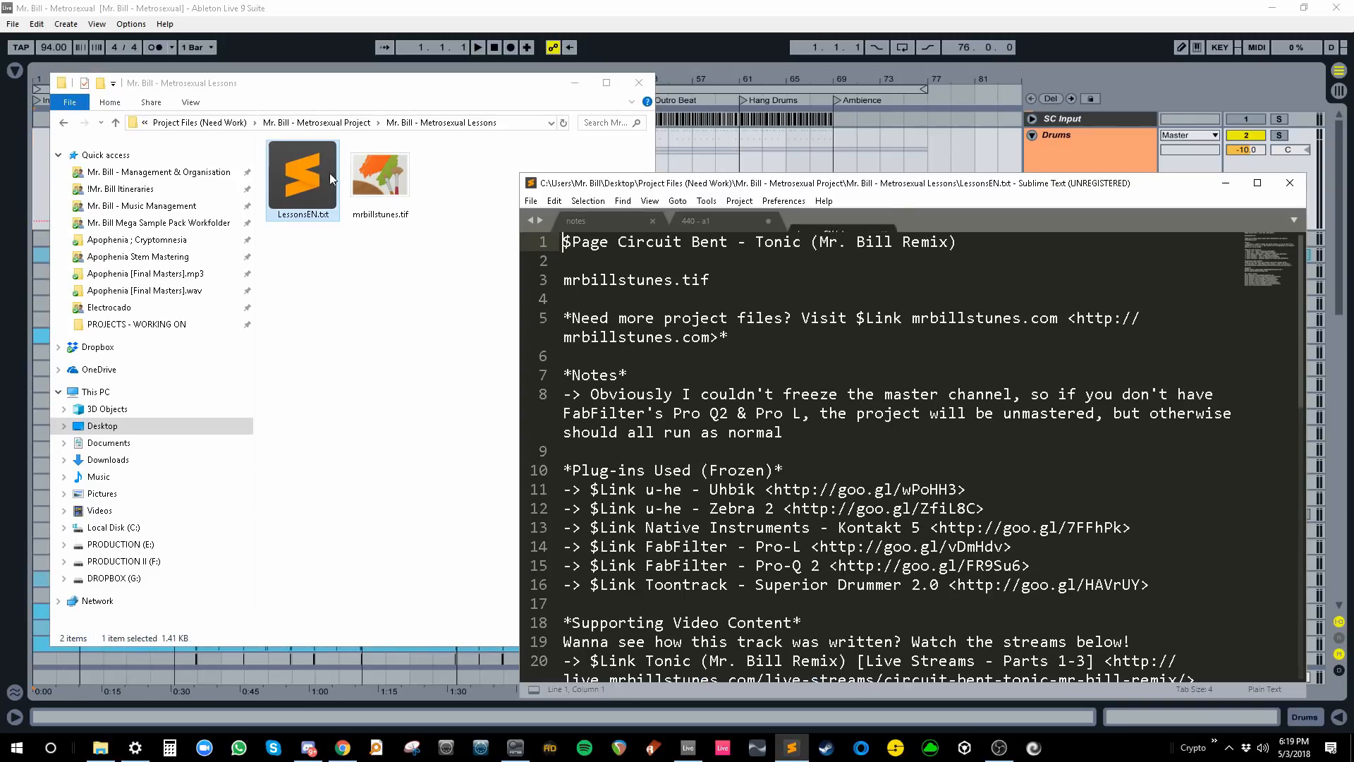
# - Maximize Sublime Text and select the page title on line 1 of LessonsEN.txt
pyautogui.doubleClick(971, 186)
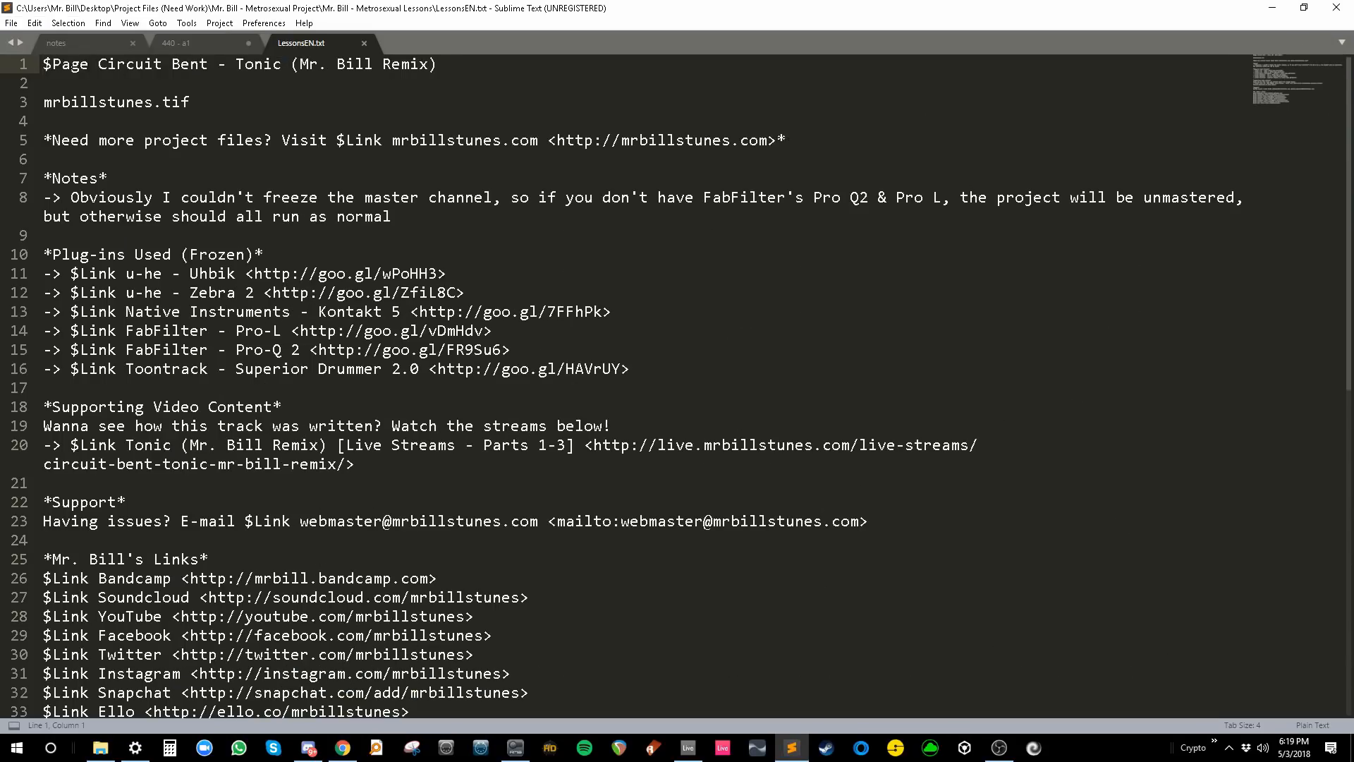
pyautogui.moveTo(45, 64); pyautogui.dragTo(453, 67)
pyautogui.click(453, 67)
# - In Chrome, scroll to the example project screenshots and enlarge the Fehon project screenshot
pyautogui.click(345, 746)
pyautogui.scroll(-10, 430, 466)
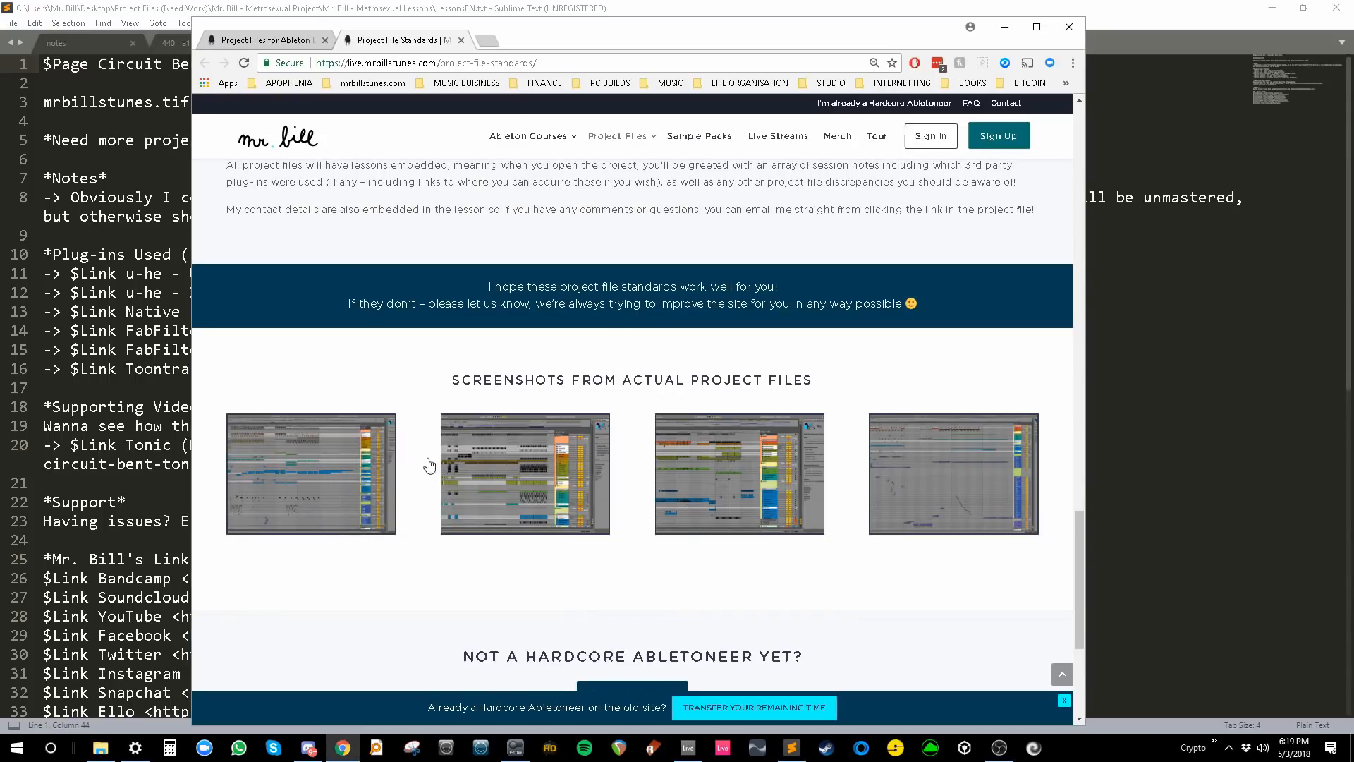
pyautogui.click(899, 457)
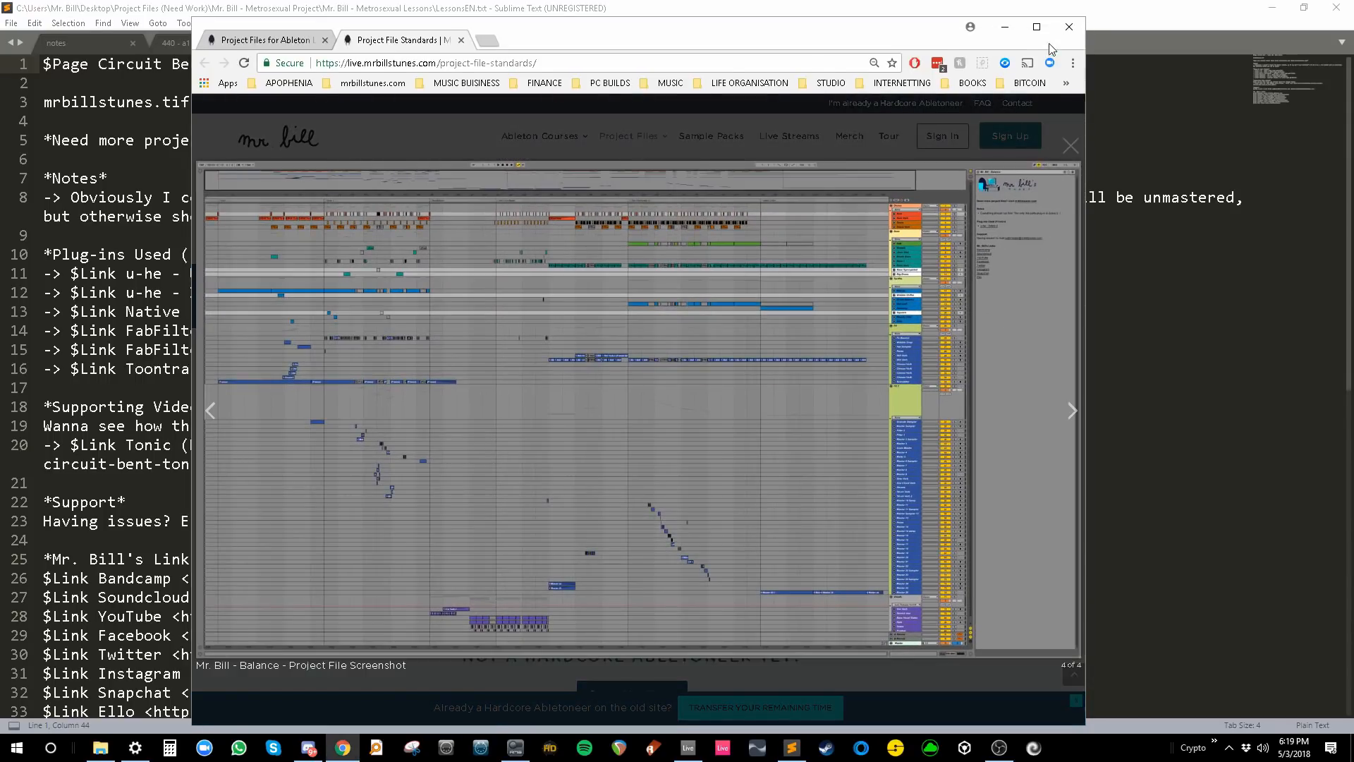
pyautogui.click(1037, 27)
pyautogui.click(1206, 82)
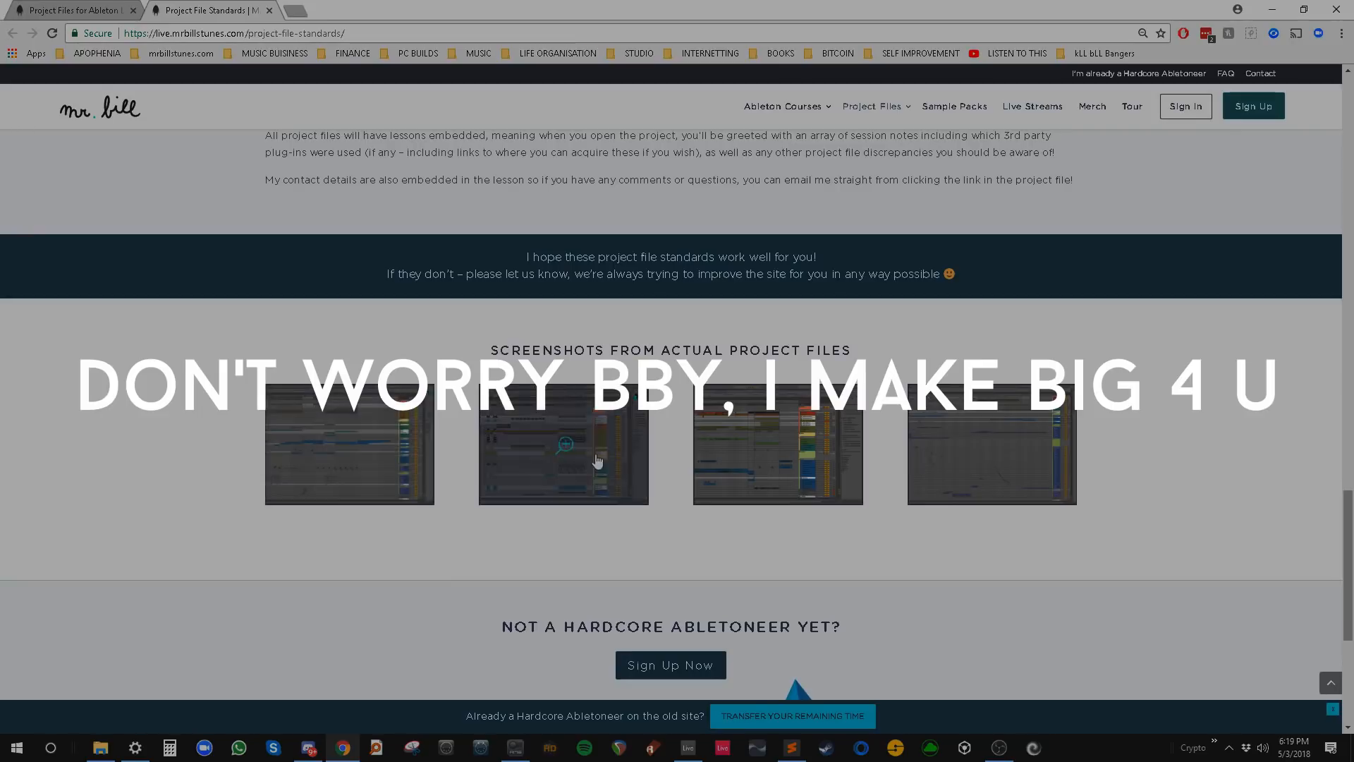
pyautogui.click(597, 461)
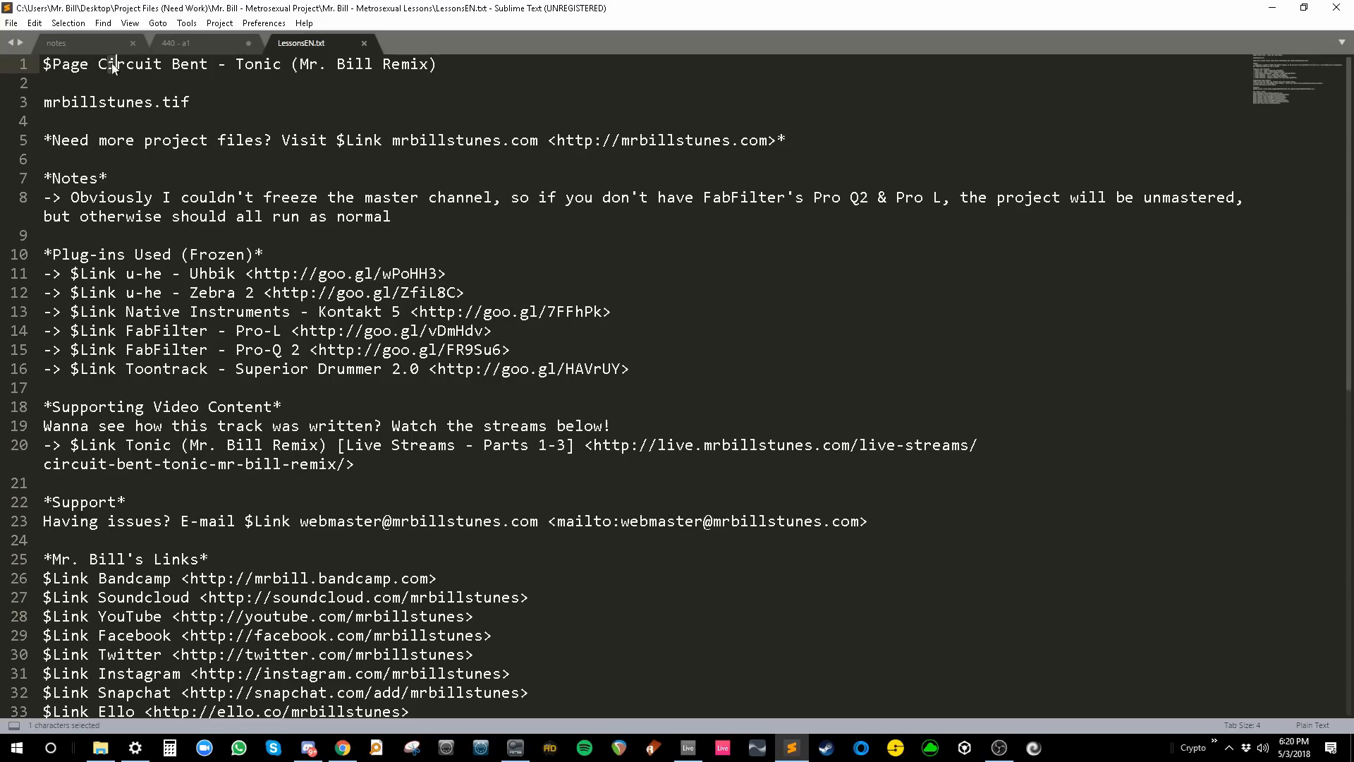
# - Paste the Metrosexual project name over the Circuit Bent title on line 1 and review lines 3–5
pyautogui.moveTo(98, 63); pyautogui.dragTo(437, 67)
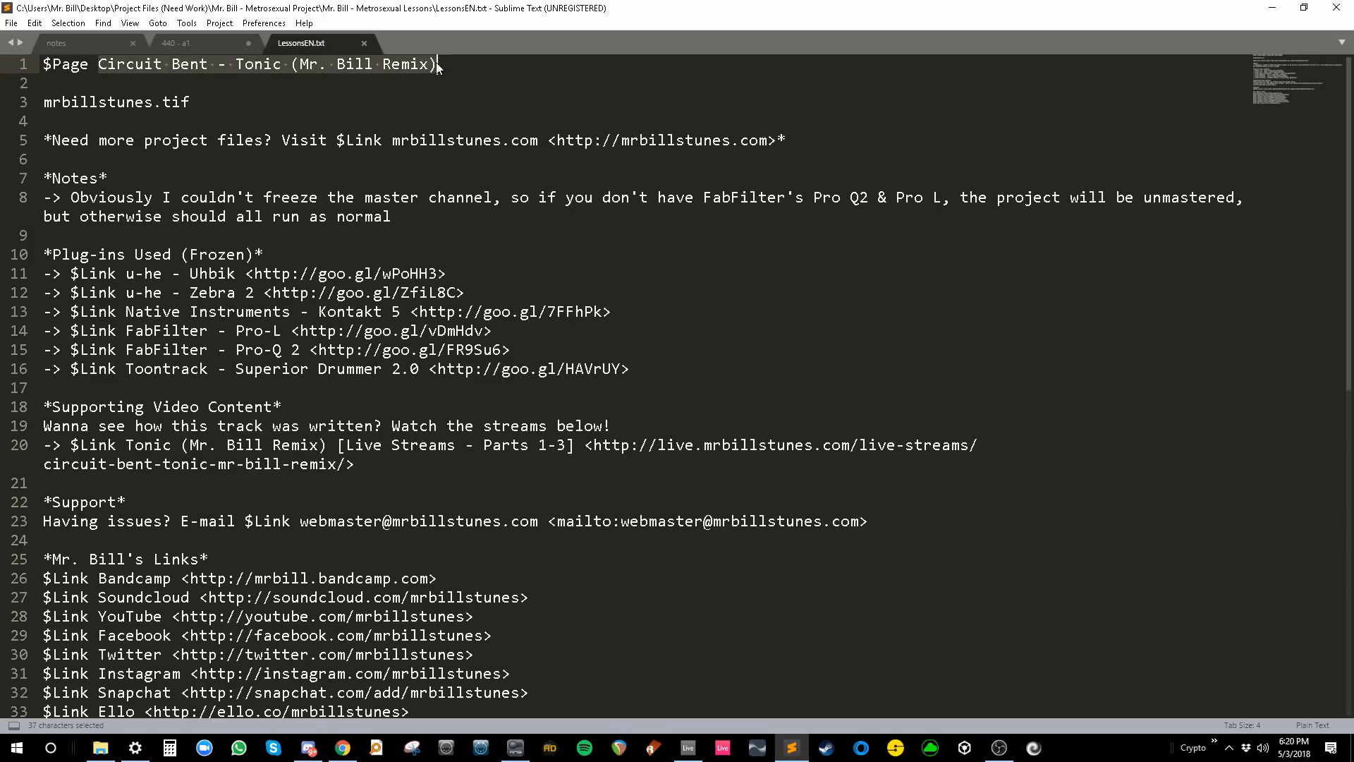
pyautogui.write('Mr. Bill - Metrosexual')
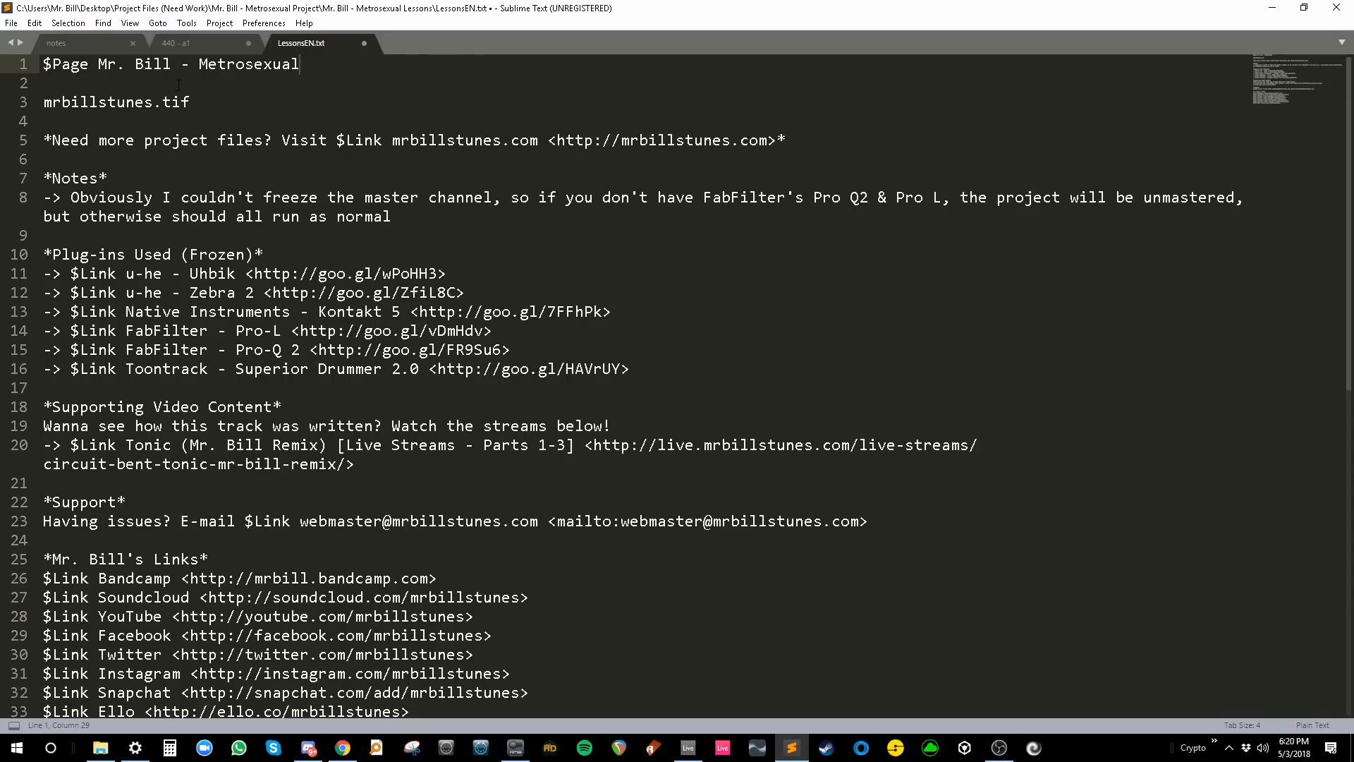
pyautogui.moveTo(44, 102); pyautogui.dragTo(794, 144)
pyautogui.click(109, 178)
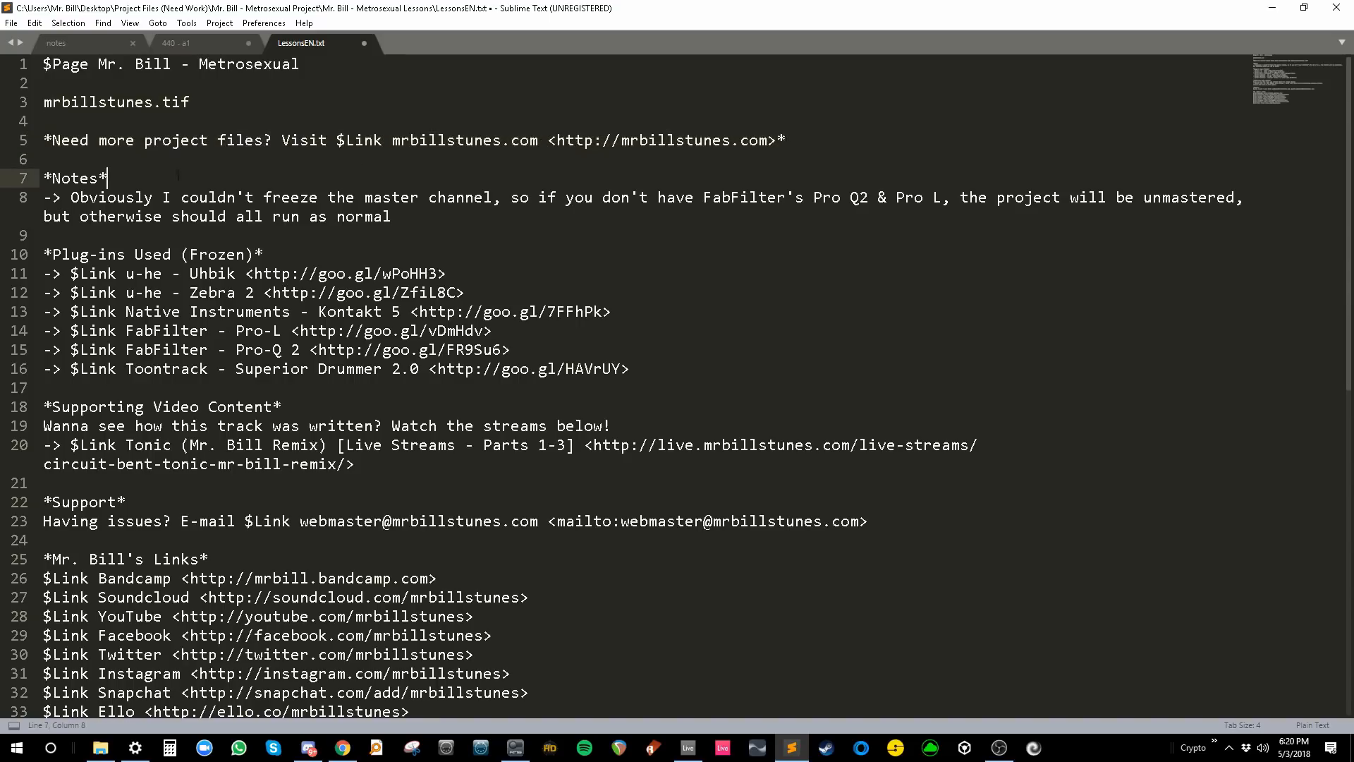
pyautogui.click(52, 140)
pyautogui.hotkey('alt', 'Tab')
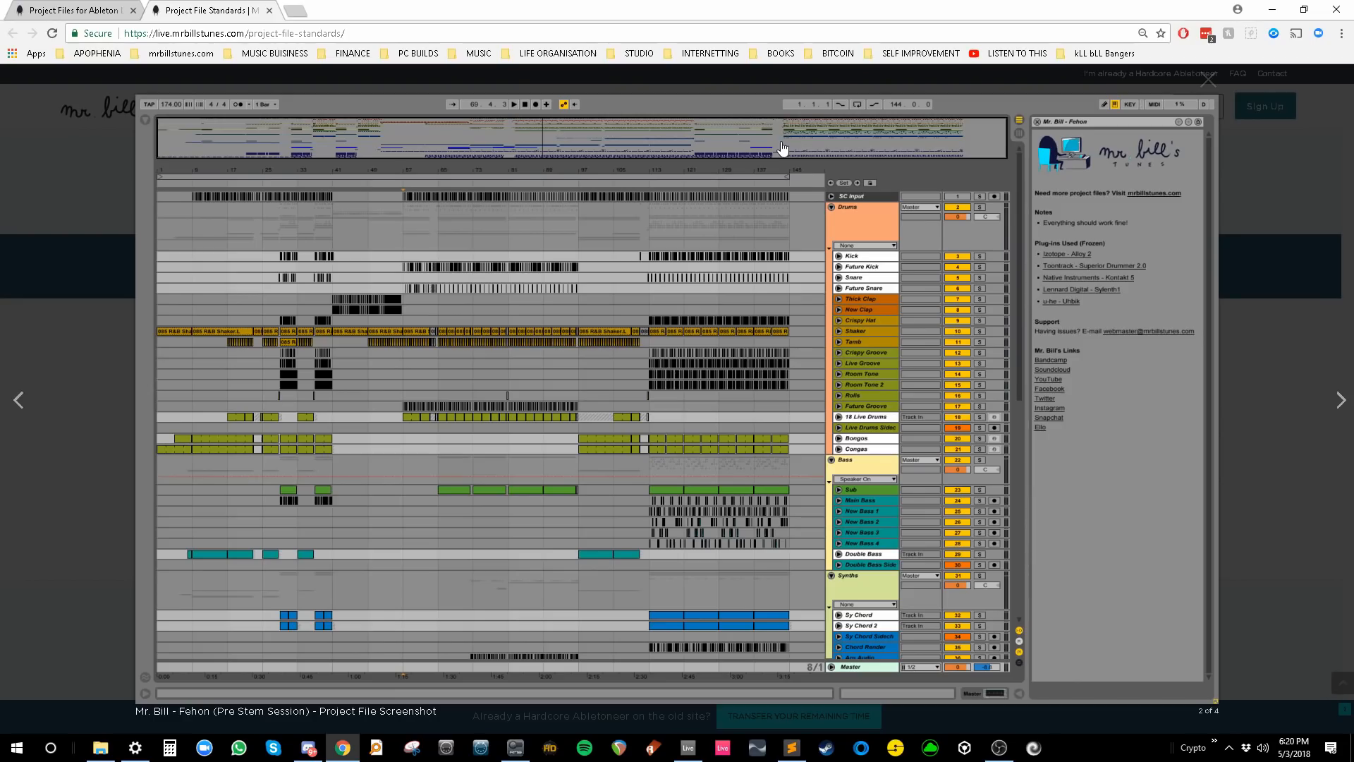
pyautogui.hotkey('alt', 'Tab')
pyautogui.press('End')
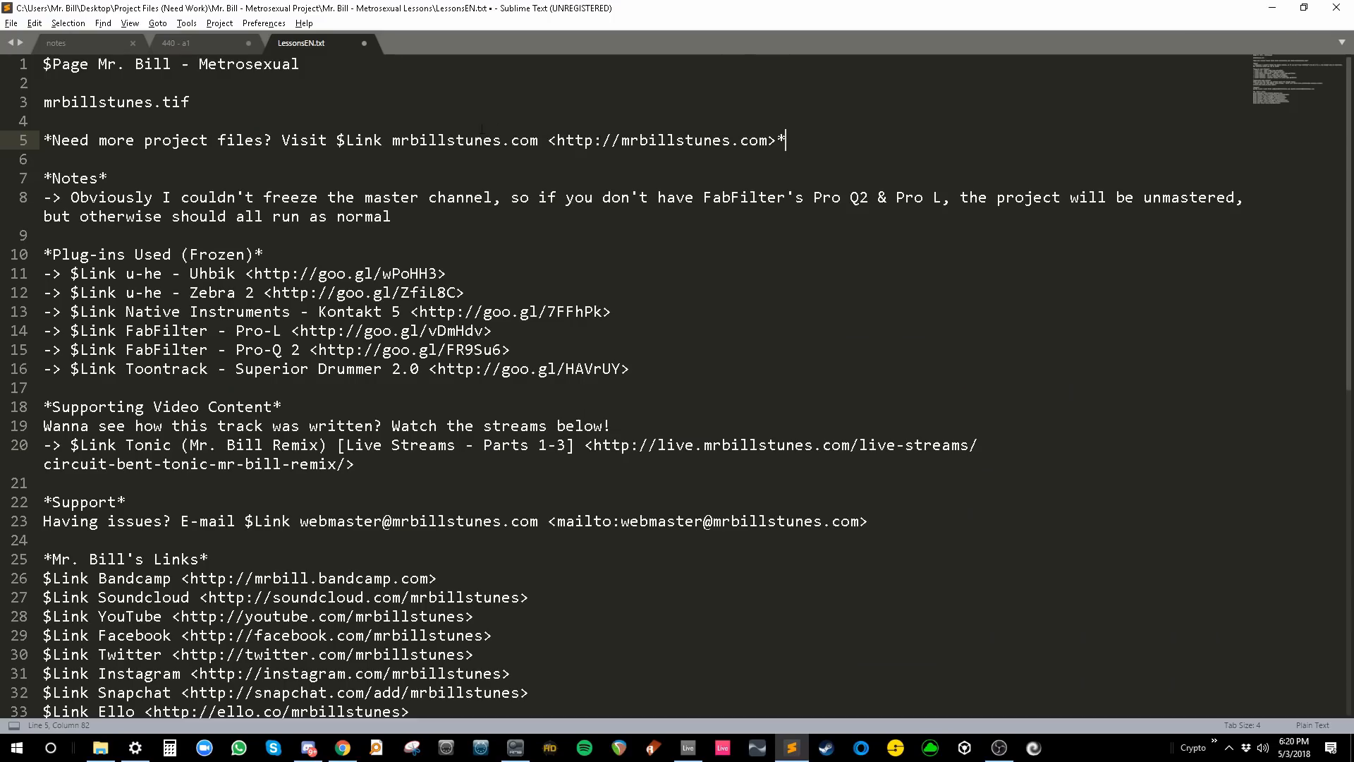
# - Check line 5's bracketed website URL against the browser screenshot, then select line 8's old note
pyautogui.moveTo(555, 140); pyautogui.dragTo(549, 140)
pyautogui.moveTo(776, 141); pyautogui.dragTo(767, 140)
pyautogui.click(548, 140)
pyautogui.moveTo(548, 141); pyautogui.dragTo(769, 143)
pyautogui.moveTo(548, 141); pyautogui.dragTo(557, 140)
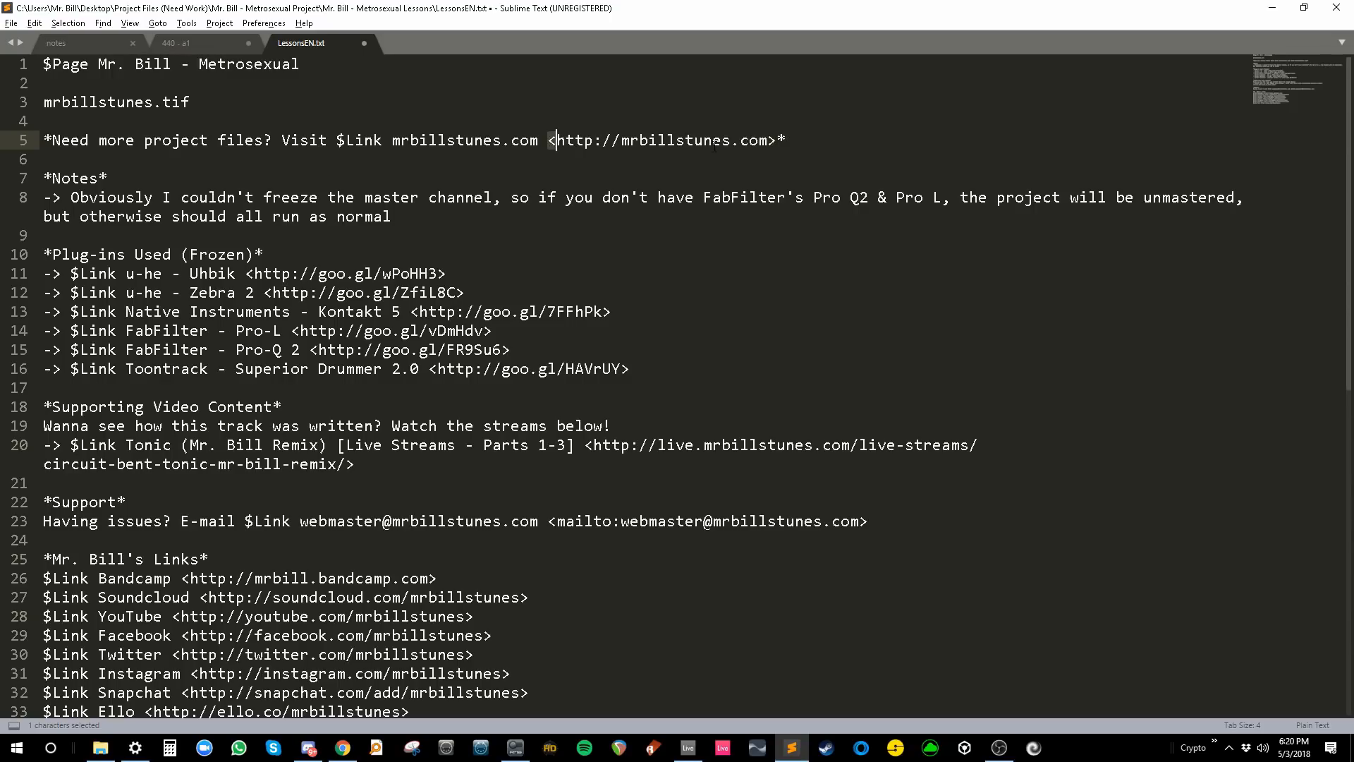
pyautogui.click(556, 141)
pyautogui.hotkey('alt', 'Tab')
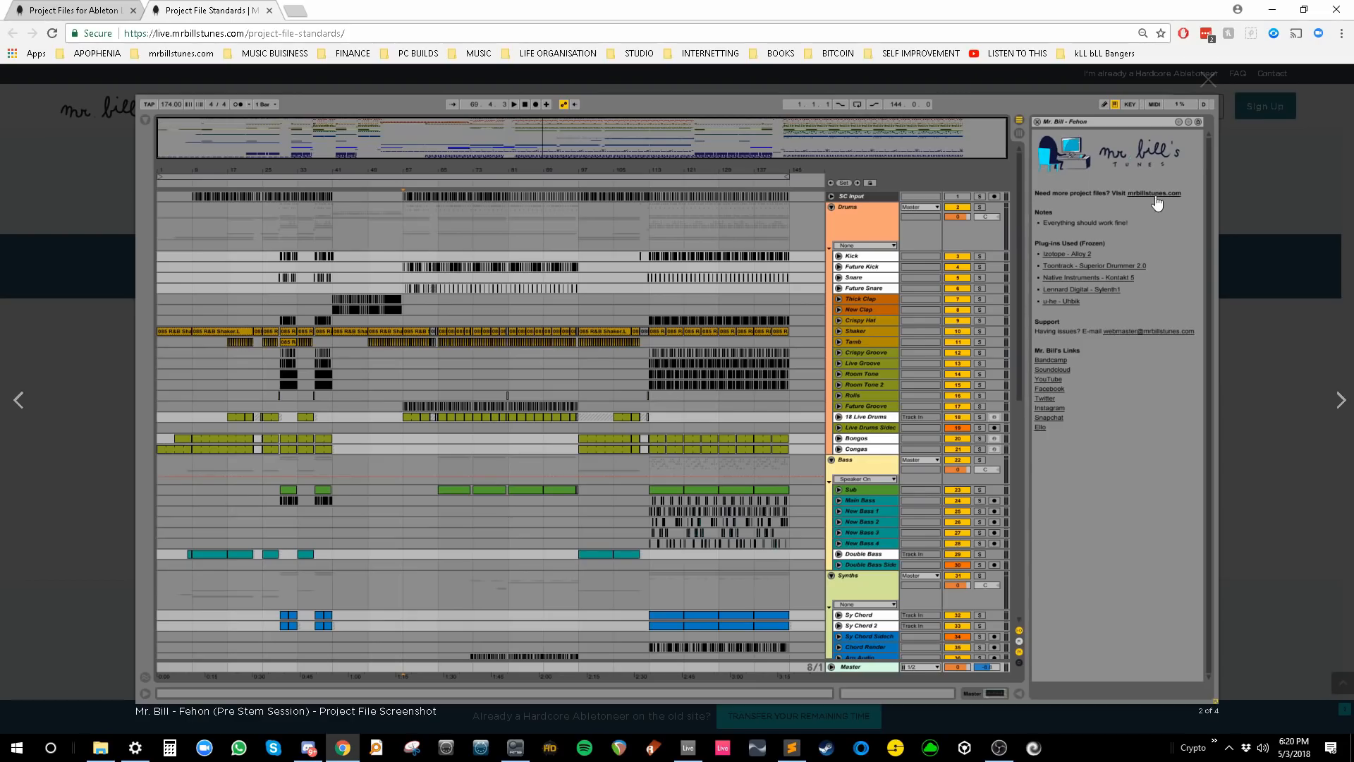
pyautogui.hotkey('alt', 'Tab')
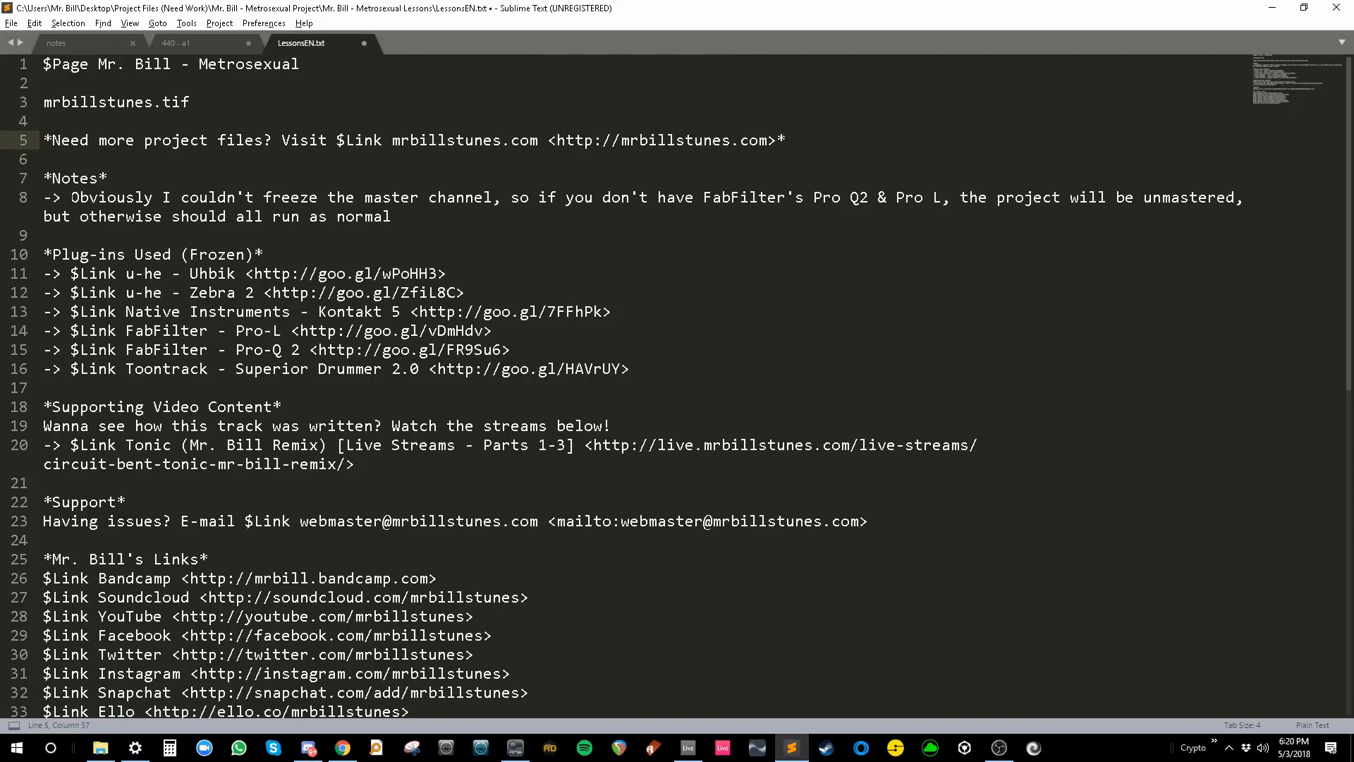
pyautogui.moveTo(43, 178); pyautogui.dragTo(71, 198)
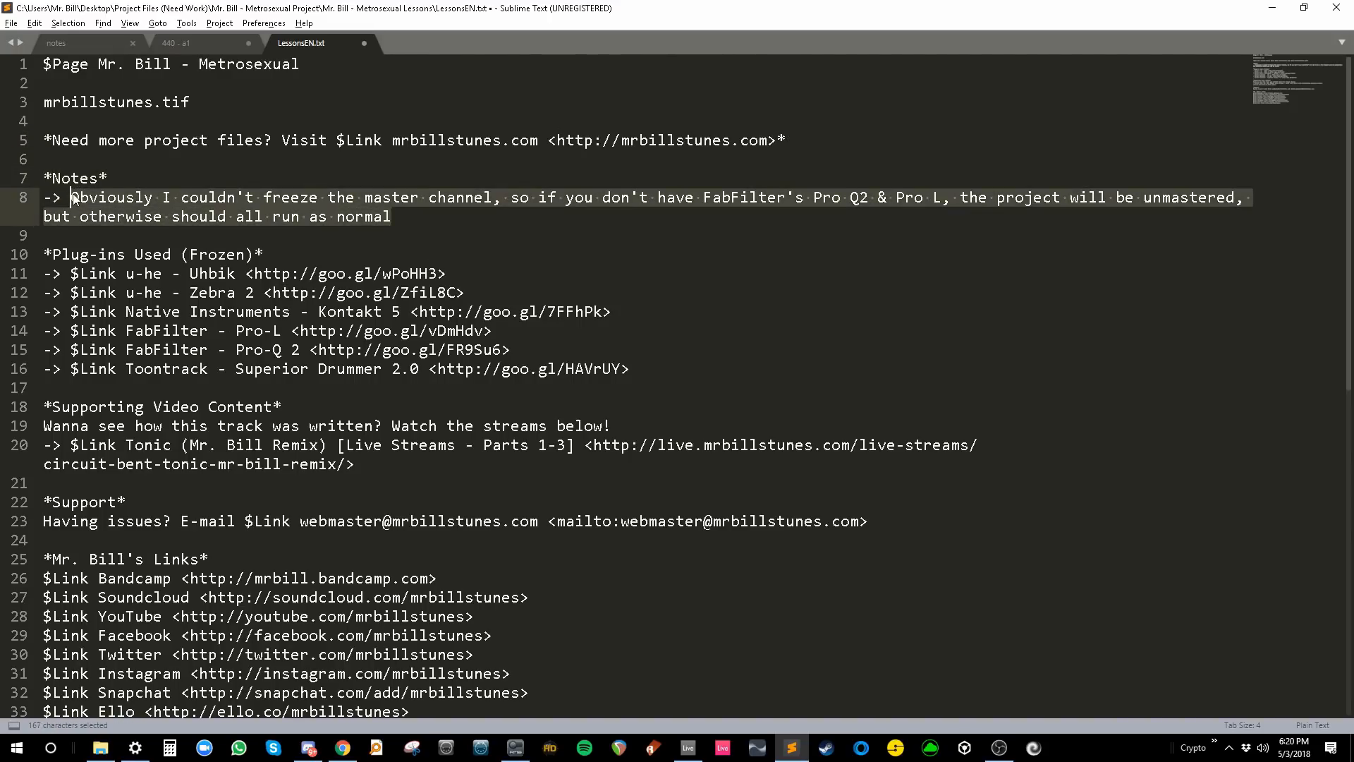
# - Replace line 8's note: the master chain re-created with Ableton plug-ins sounds nothing like the FabFilter mastering
pyautogui.press('BackSpace')
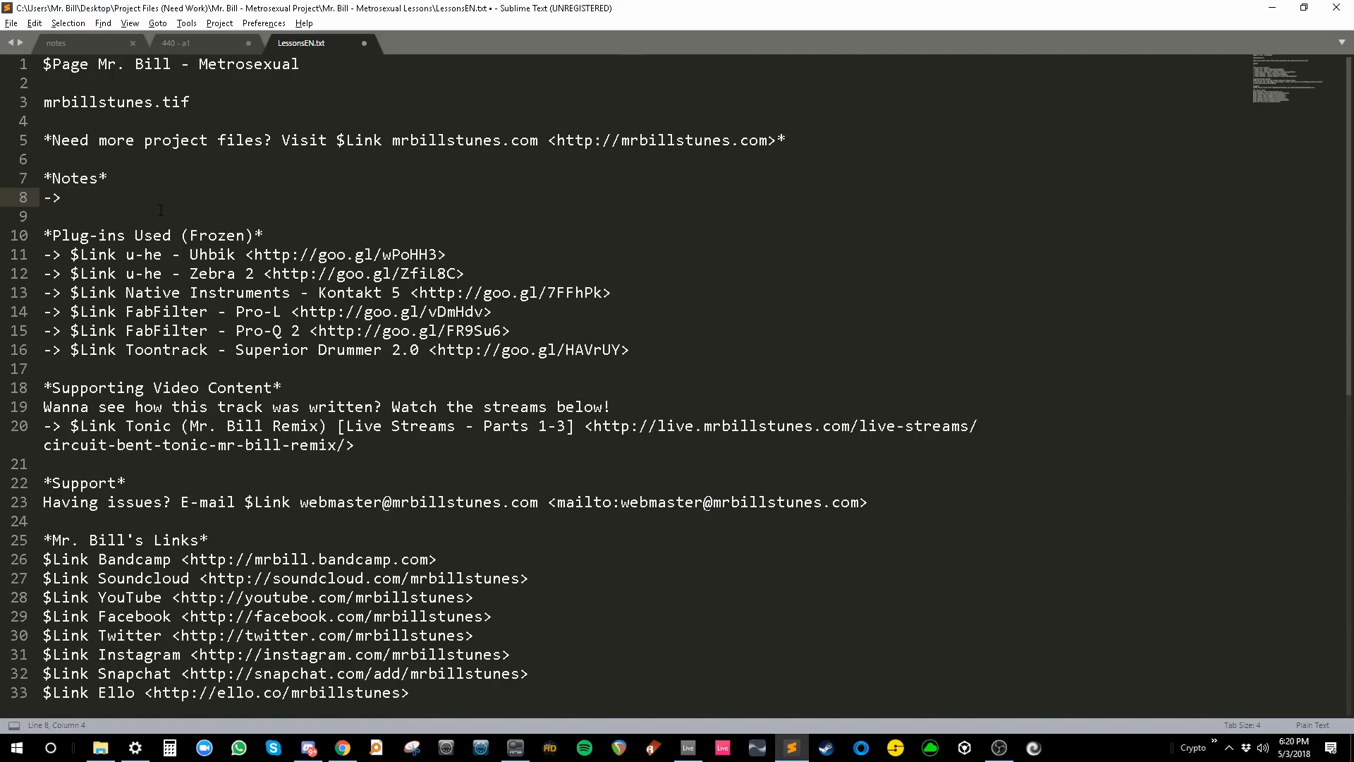
pyautogui.write('I tried to re-create the master chain wit')
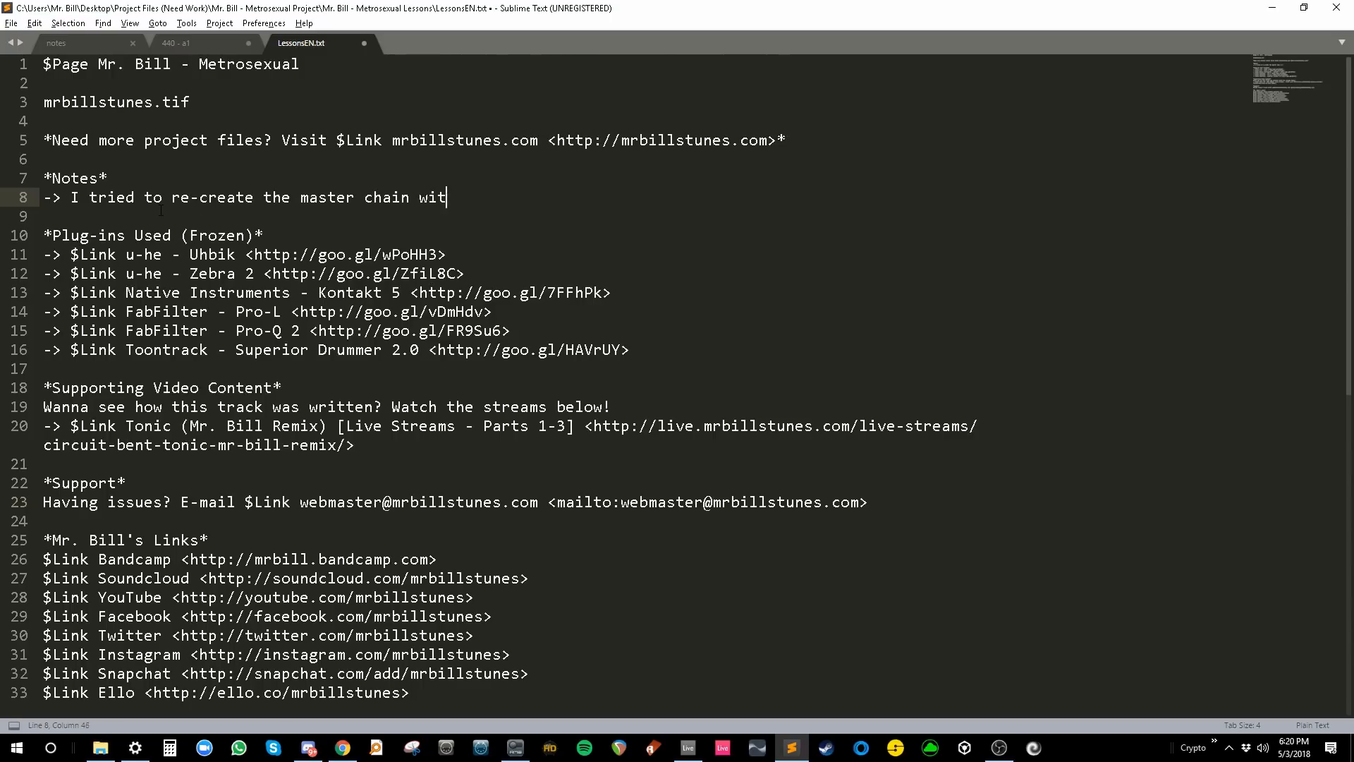
pyautogui.write('h Ableton plug-ins, but it really sou')
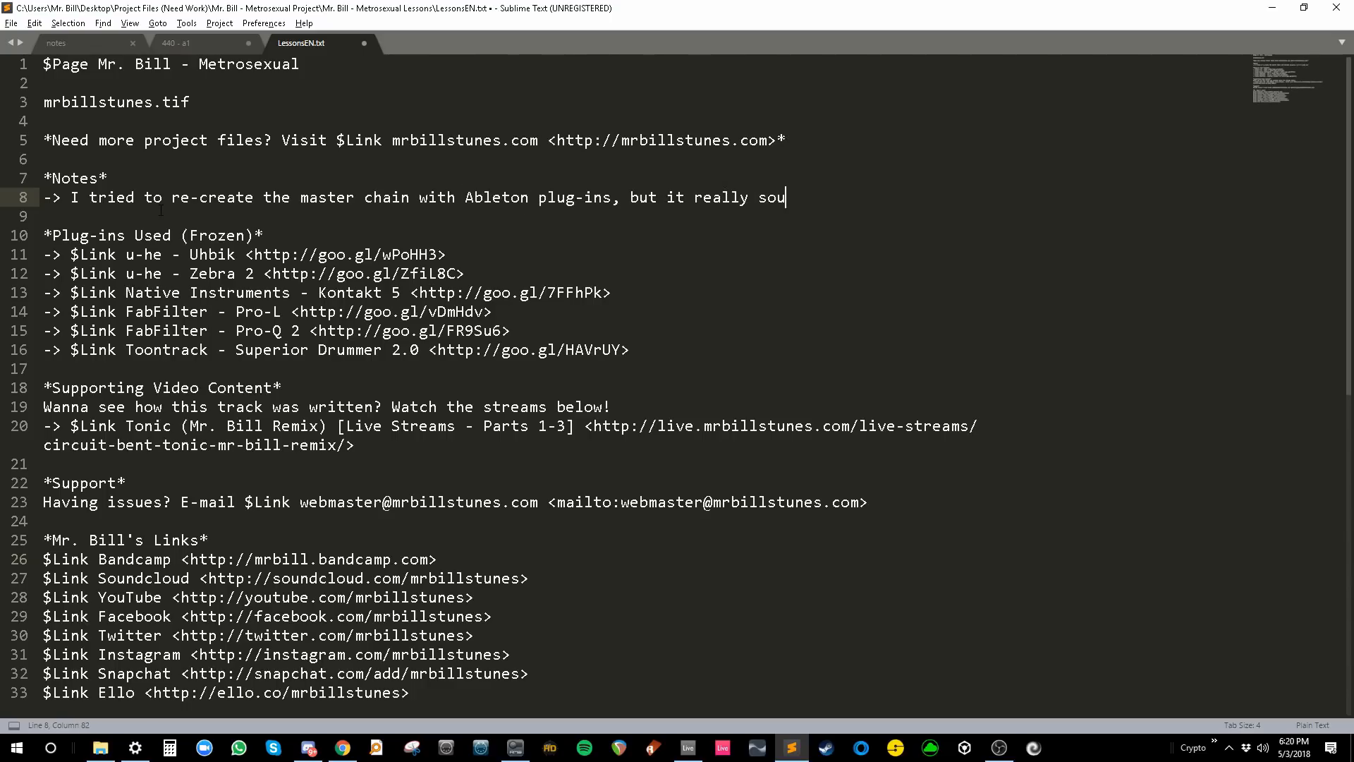
pyautogui.write('nds nothing like the Fab')
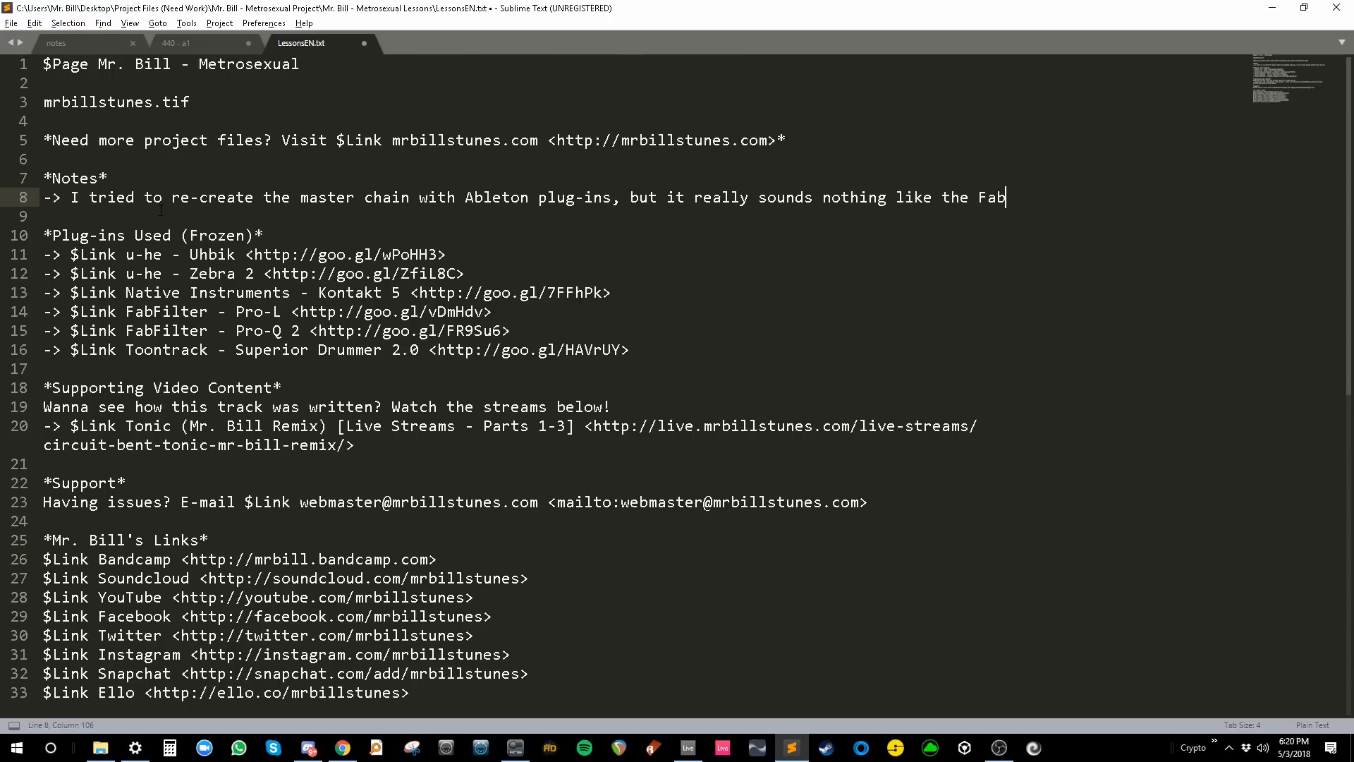
pyautogui.write('Filter master')
pyautogui.press('BackSpace')
pyautogui.write('ing I did')
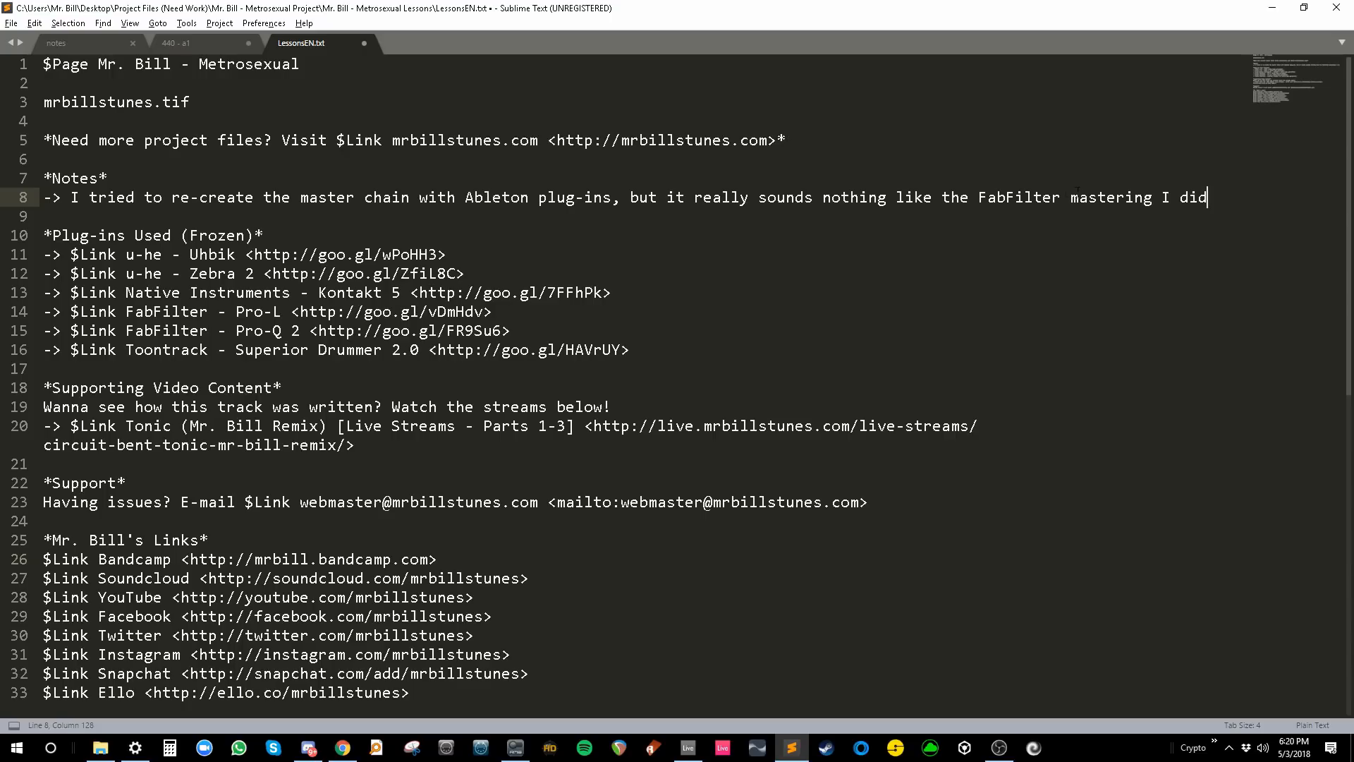
pyautogui.doubleClick(1077, 189)
pyautogui.hotkey('ctrl', 'x')
pyautogui.hotkey('ctrl', 'v')
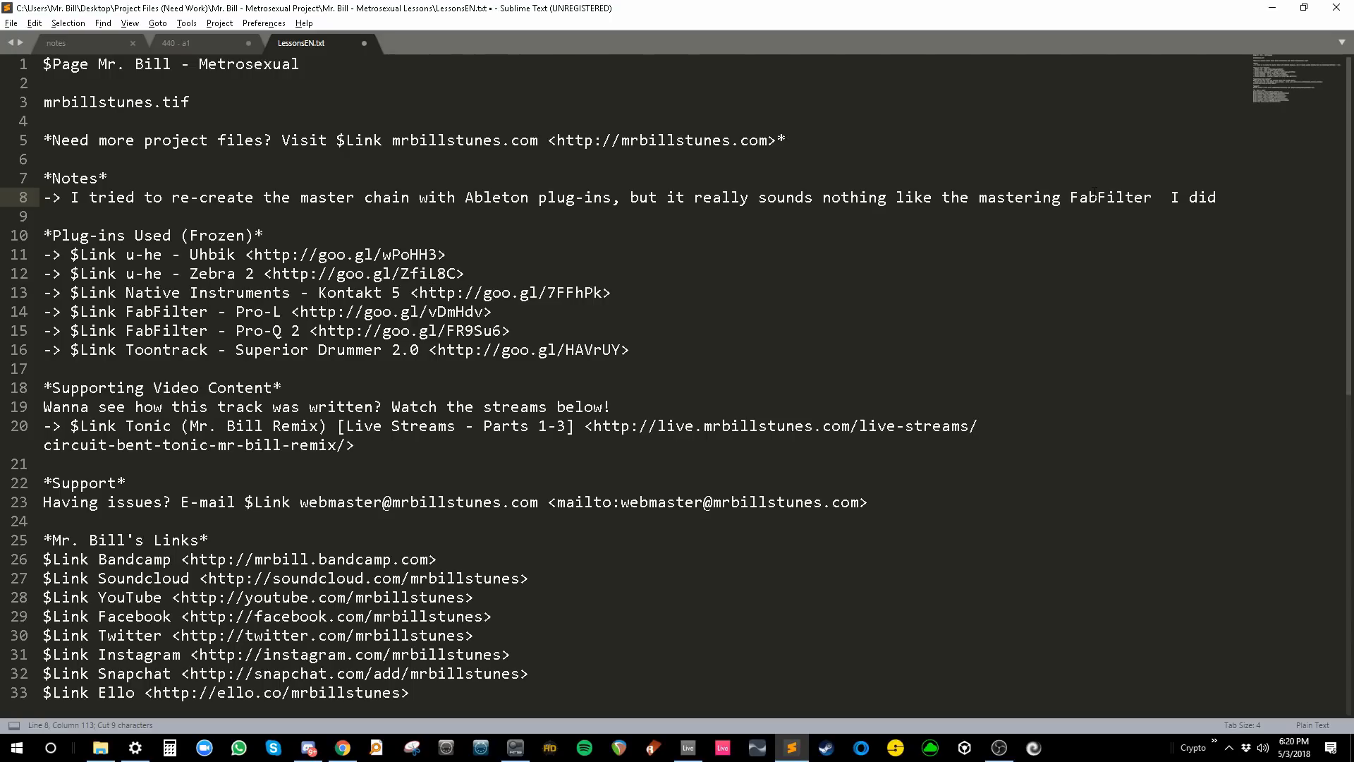
pyautogui.write('I did w')
pyautogui.press('BackSpace')
pyautogui.write('using')
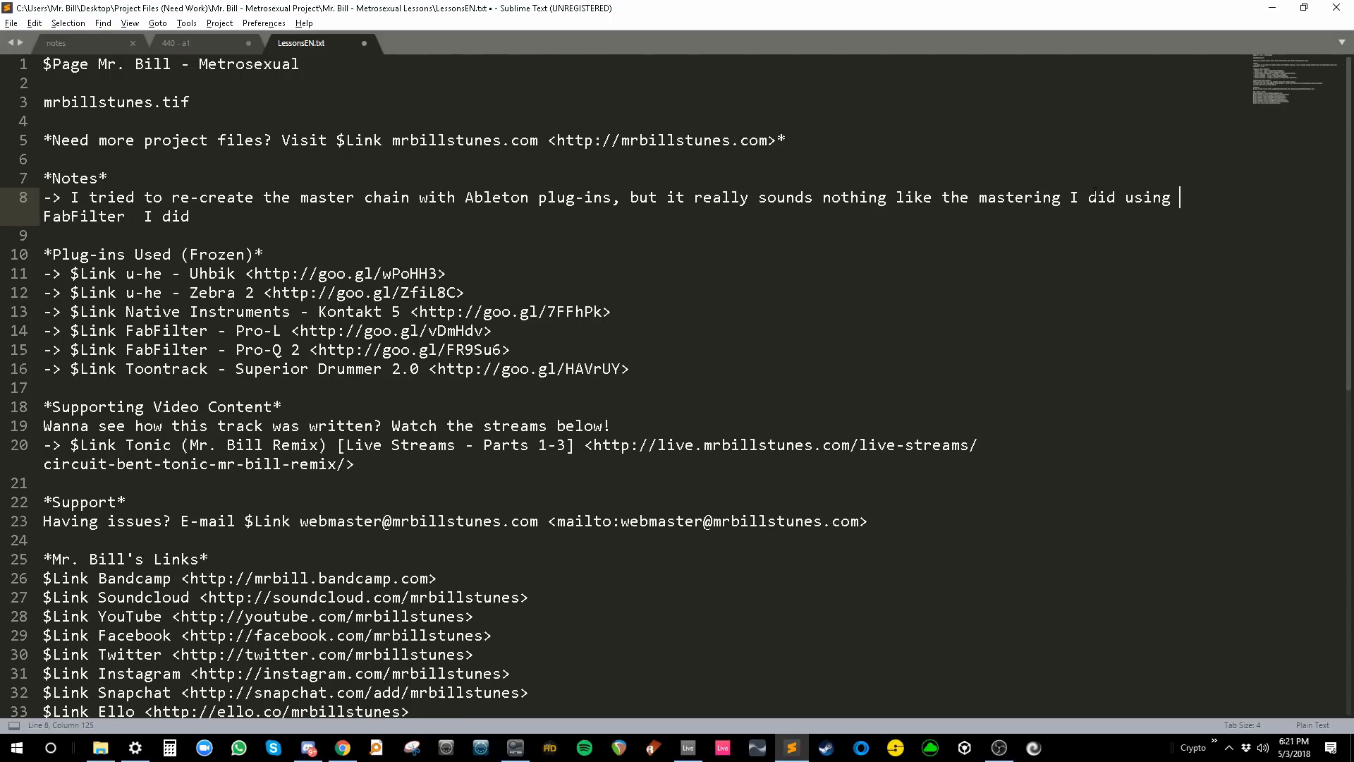
# - Add that without the FabFilter plug-ins there's no mastered version, since the master isn't freezable
pyautogui.moveTo(136, 208); pyautogui.dragTo(190, 218)
pyautogui.press('BackSpace')
pyautogui.write('plug-ins')
pyautogui.write('. To')
pyautogui.press('BackSpace')
pyautogui.press('BackSpace')
pyautogui.press('BackSpace')
pyautogui.write('Unfortunately i')
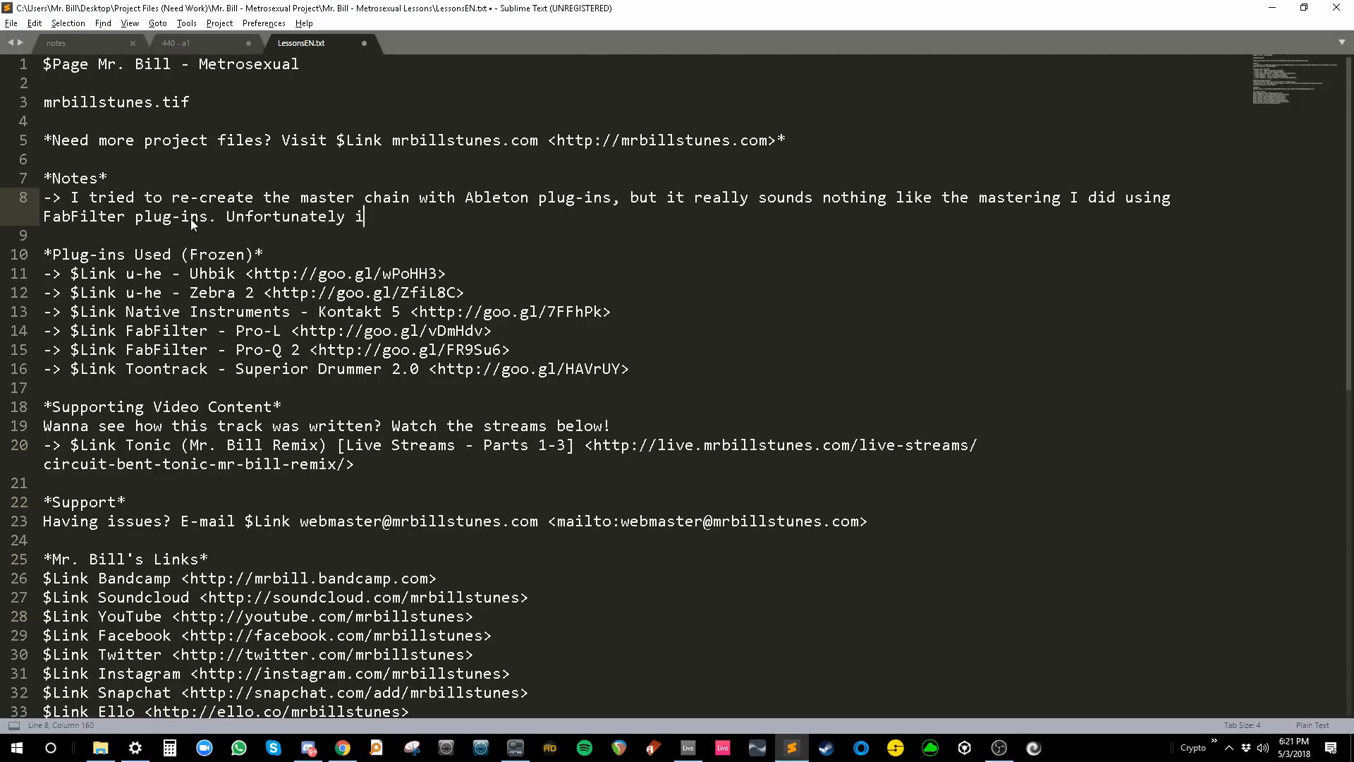
pyautogui.write("f you don't have those F")
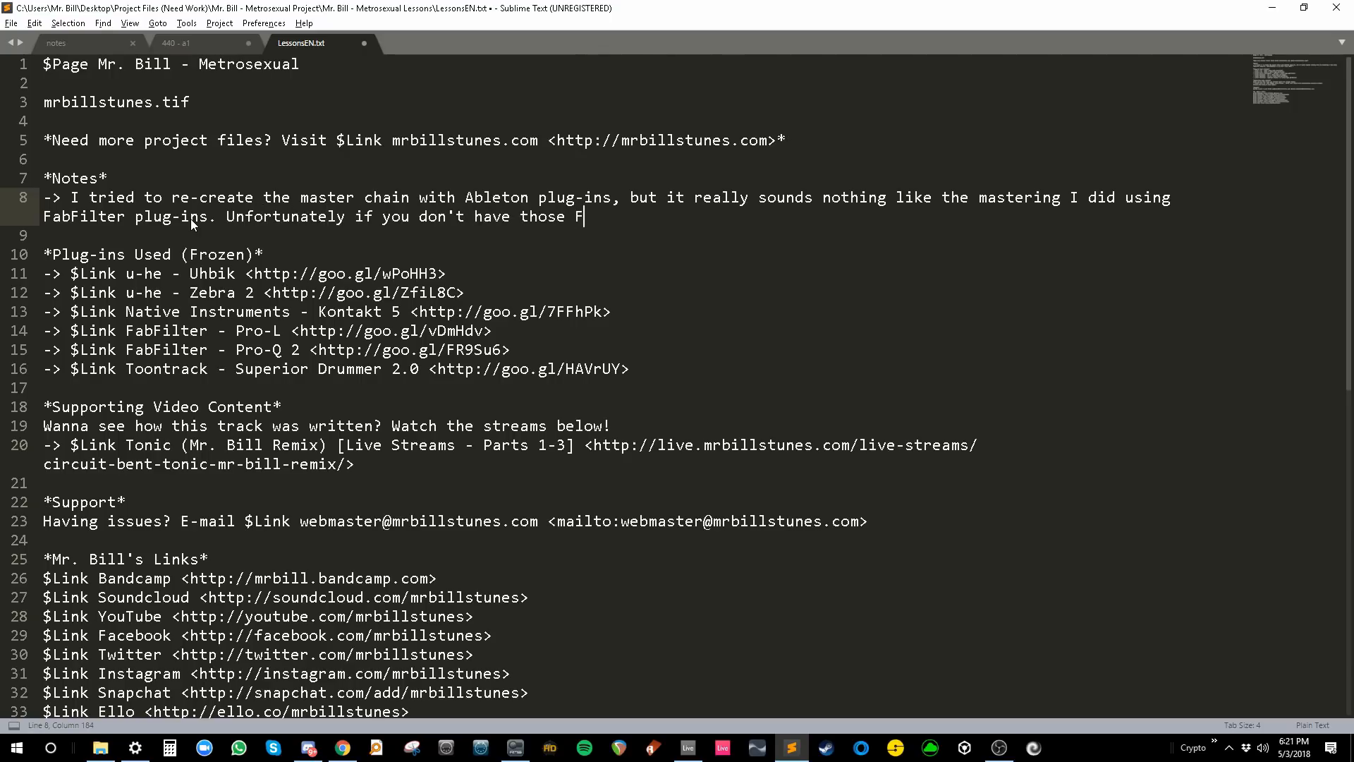
pyautogui.write('abFilter plug-')
pyautogui.write('ins')
pyautogui.write(', you just w')
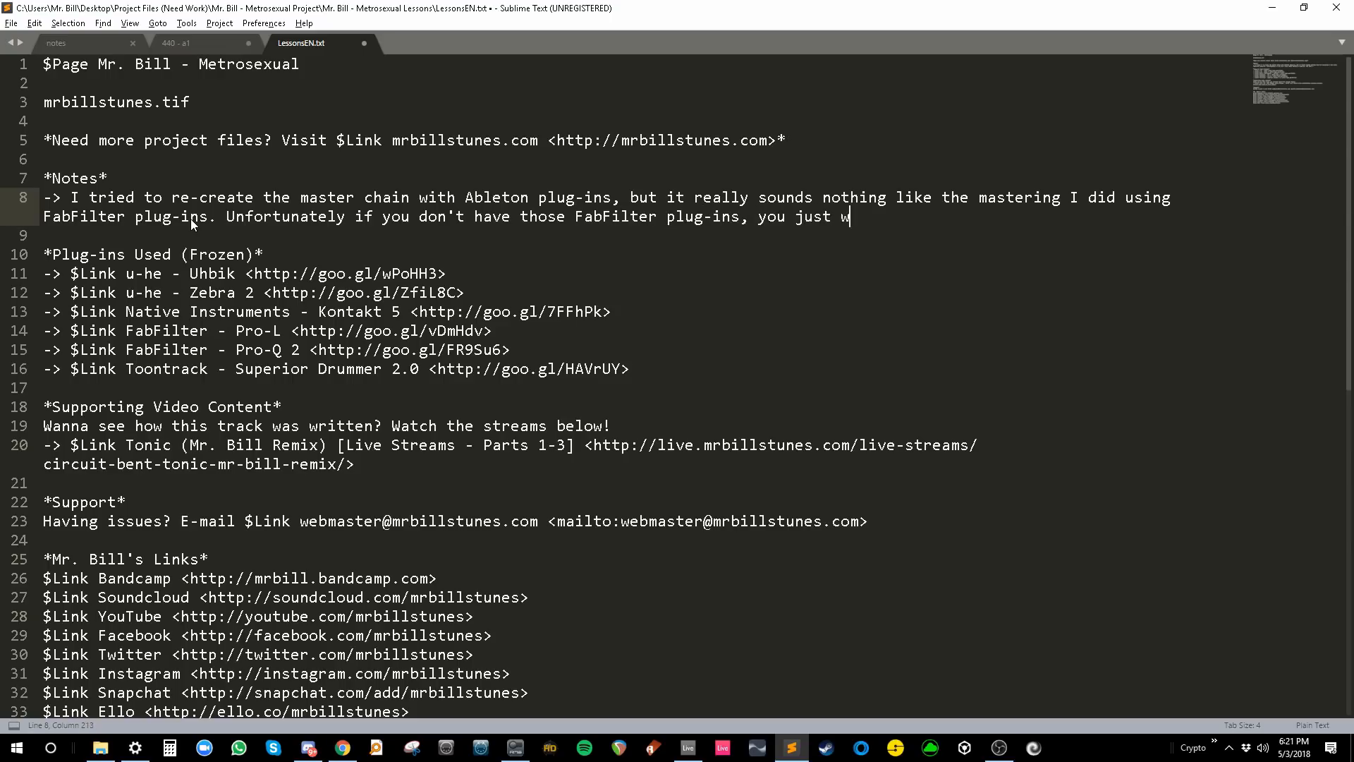
pyautogui.write("on't have the mastered version playing")
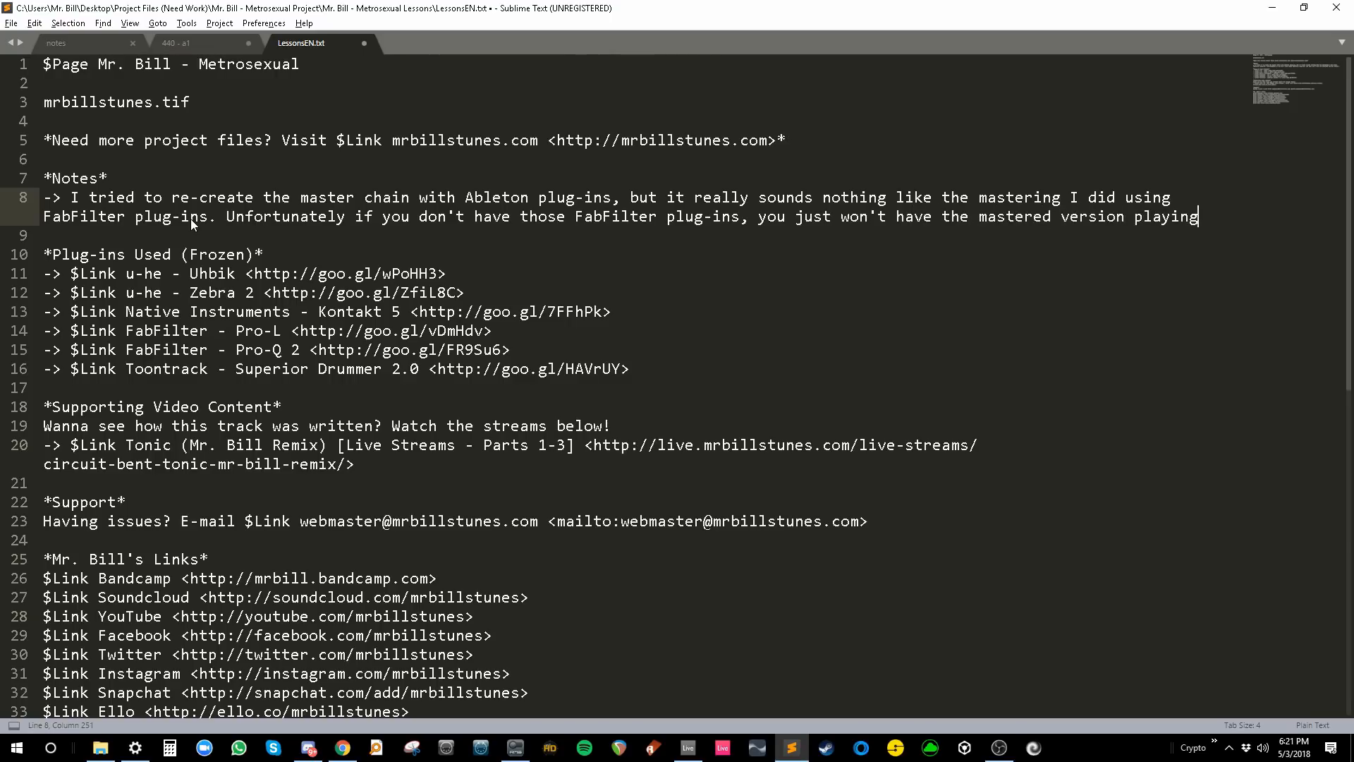
pyautogui.write(' (as the master channel in Live isn')
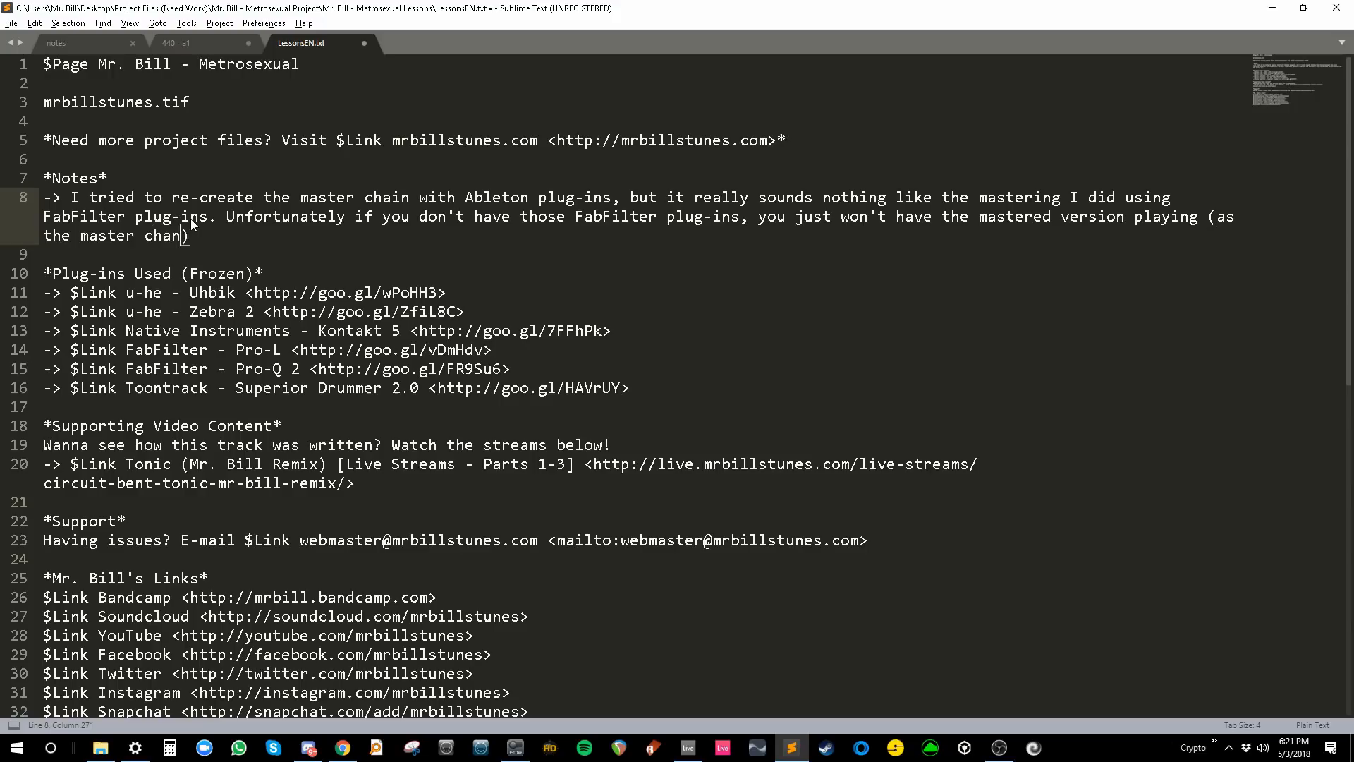
pyautogui.press('BackSpace')
pyautogui.write('not freezable')
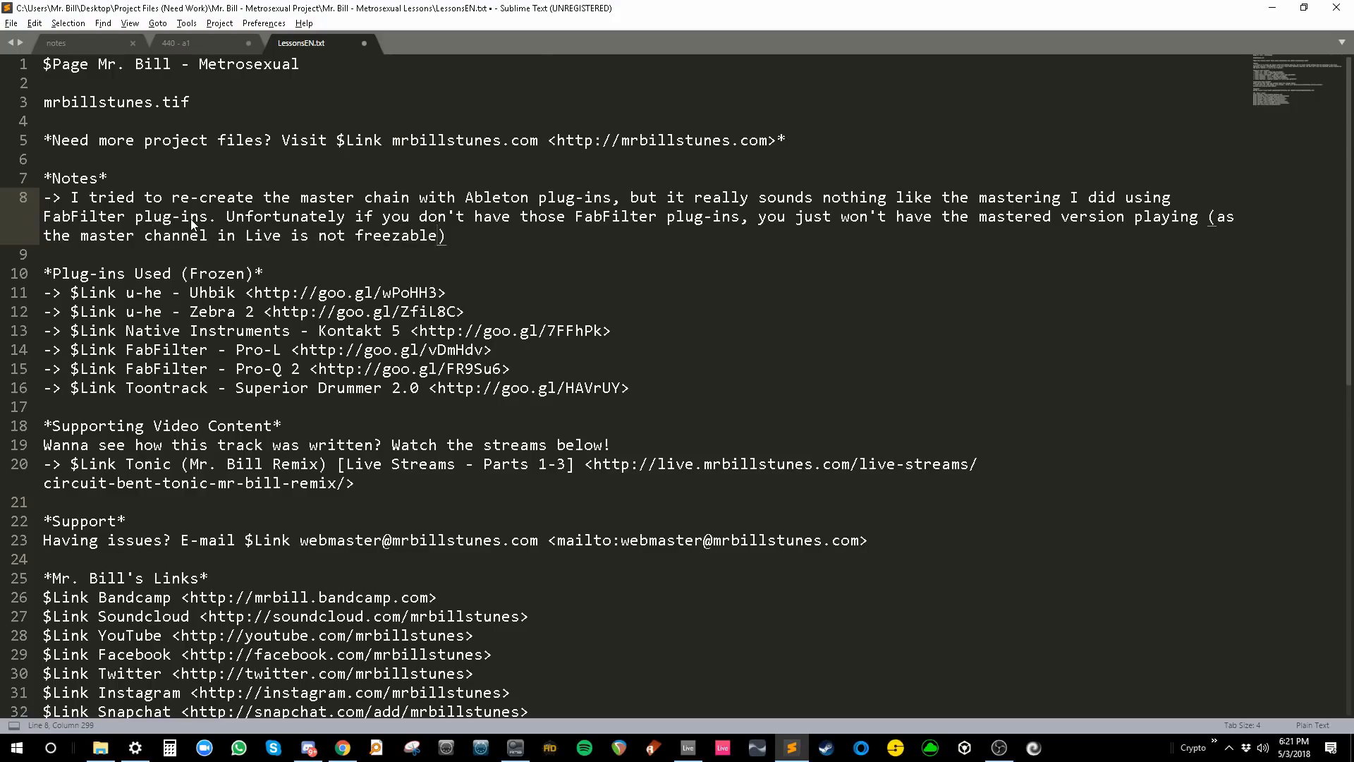
pyautogui.moveTo(631, 387); pyautogui.dragTo(9, 299)
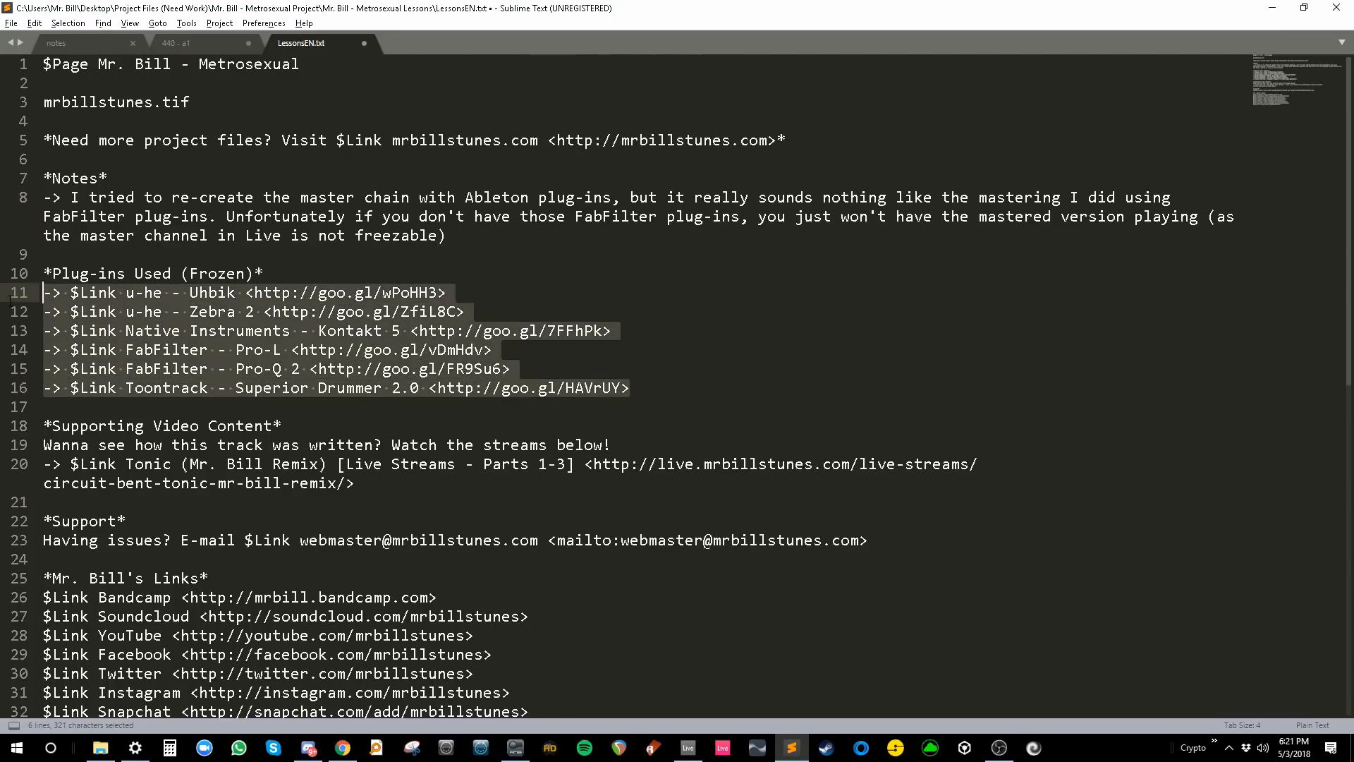
# - Delete the old frozen plug-in link lines and pull a browser tab into its own window
pyautogui.press('BackSpace')
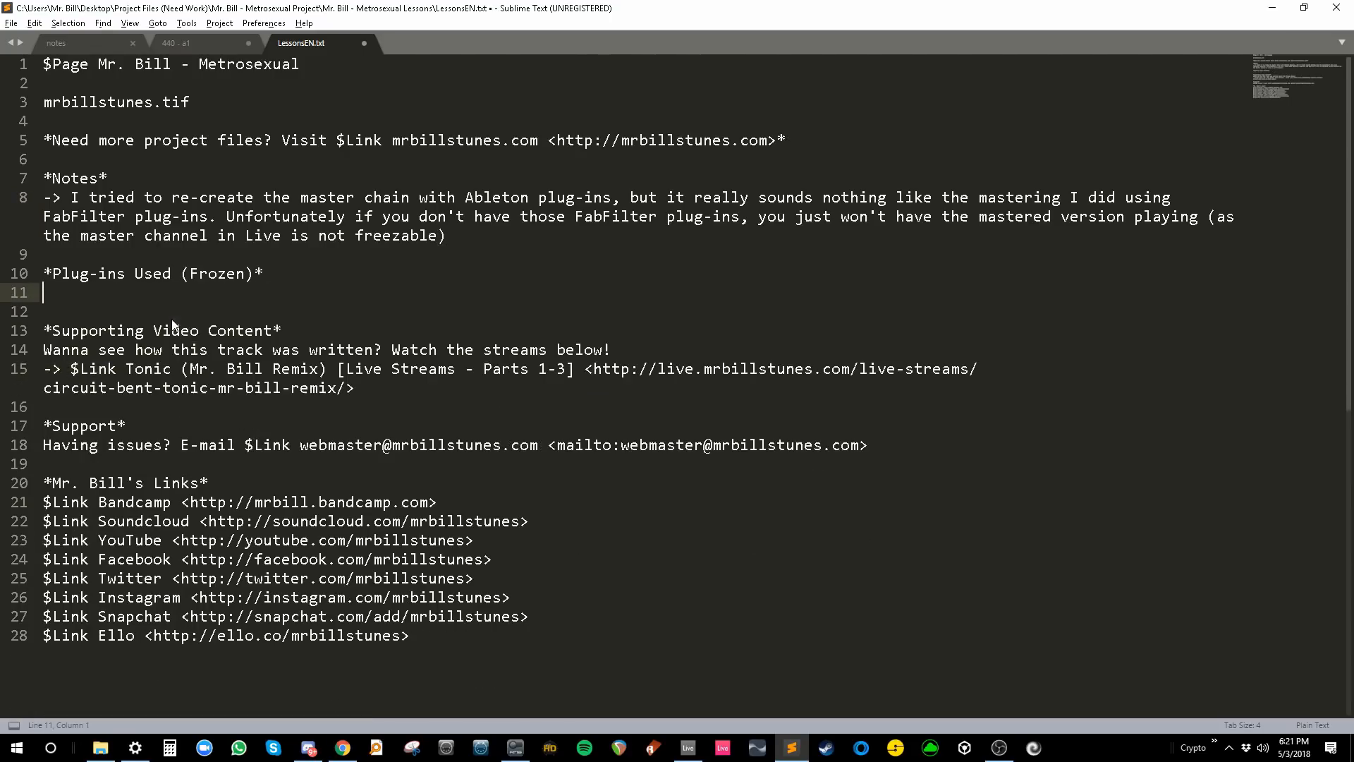
pyautogui.click(343, 748)
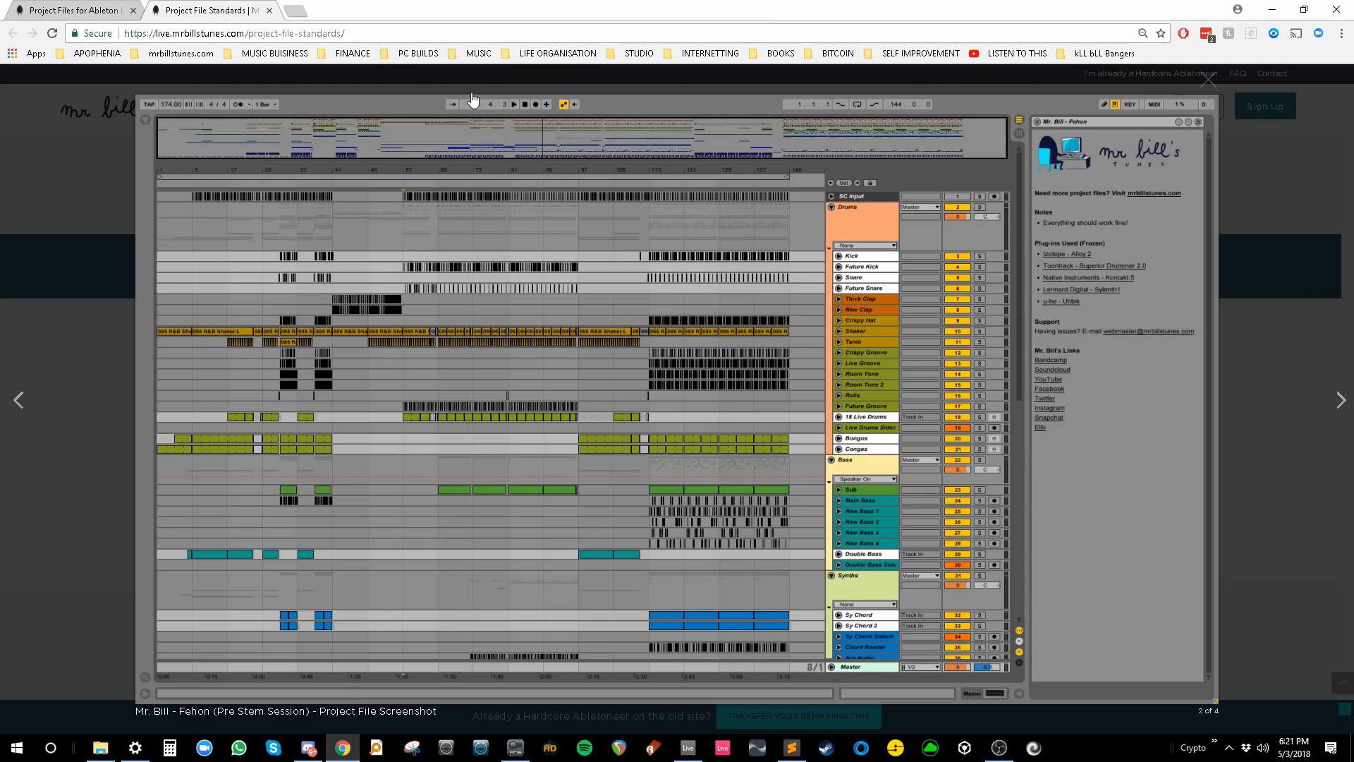
pyautogui.click(297, 11)
pyautogui.moveTo(325, 12); pyautogui.dragTo(419, 34)
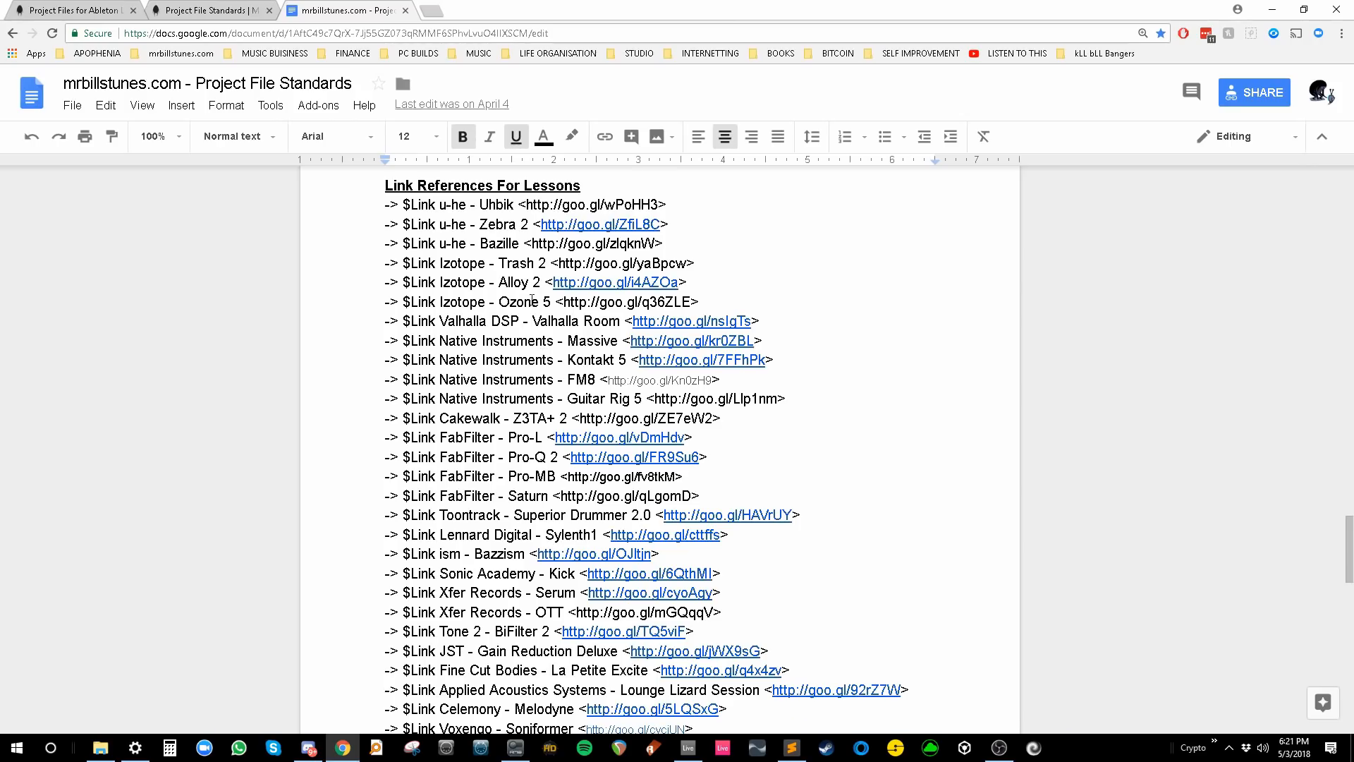
# - Scroll through the Link References For Lessons list in Google Docs, then bring up the Metrosexual project in Live
pyautogui.moveTo(392, 204); pyautogui.dragTo(806, 478)
pyautogui.scroll(1, 810, 493)
pyautogui.click(806, 478)
pyautogui.scroll(-6, 783, 442)
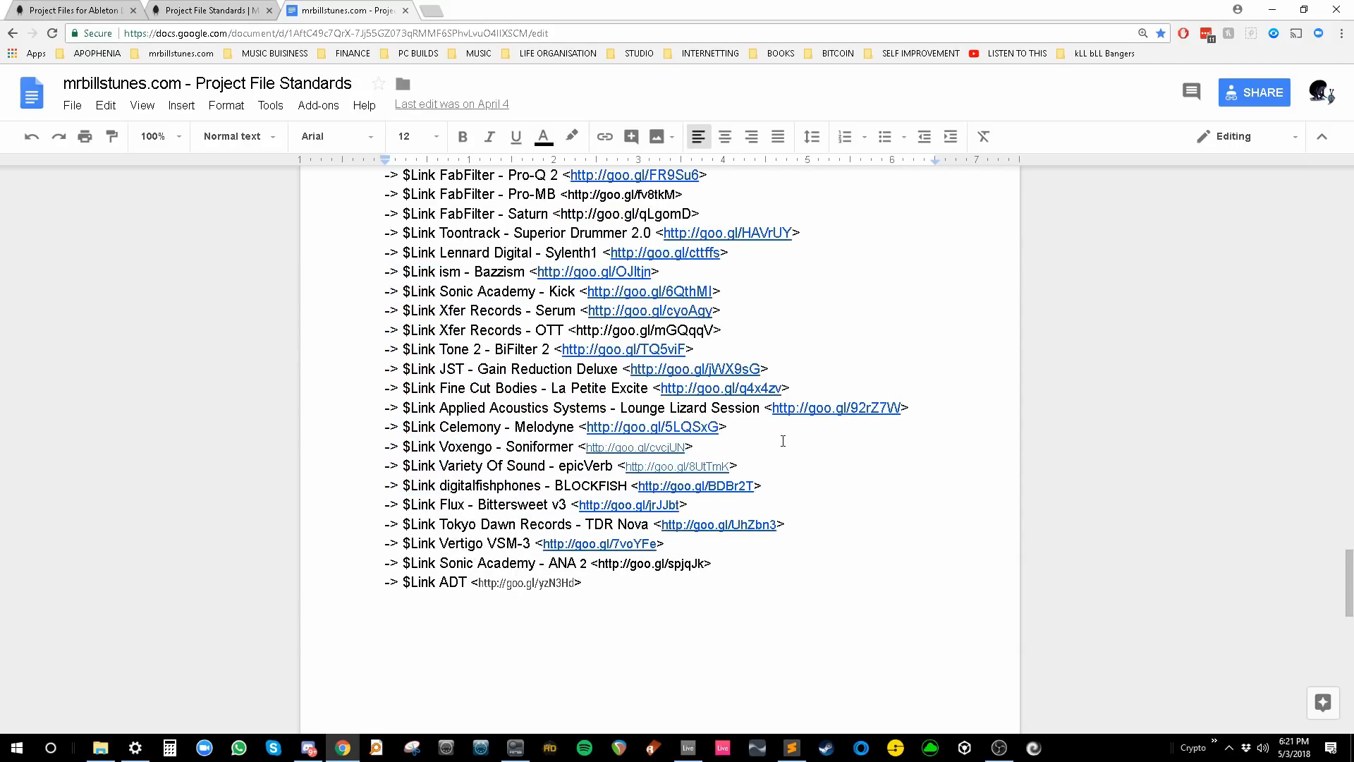
pyautogui.scroll(4, 783, 438)
pyautogui.hotkey('alt', 'Tab')
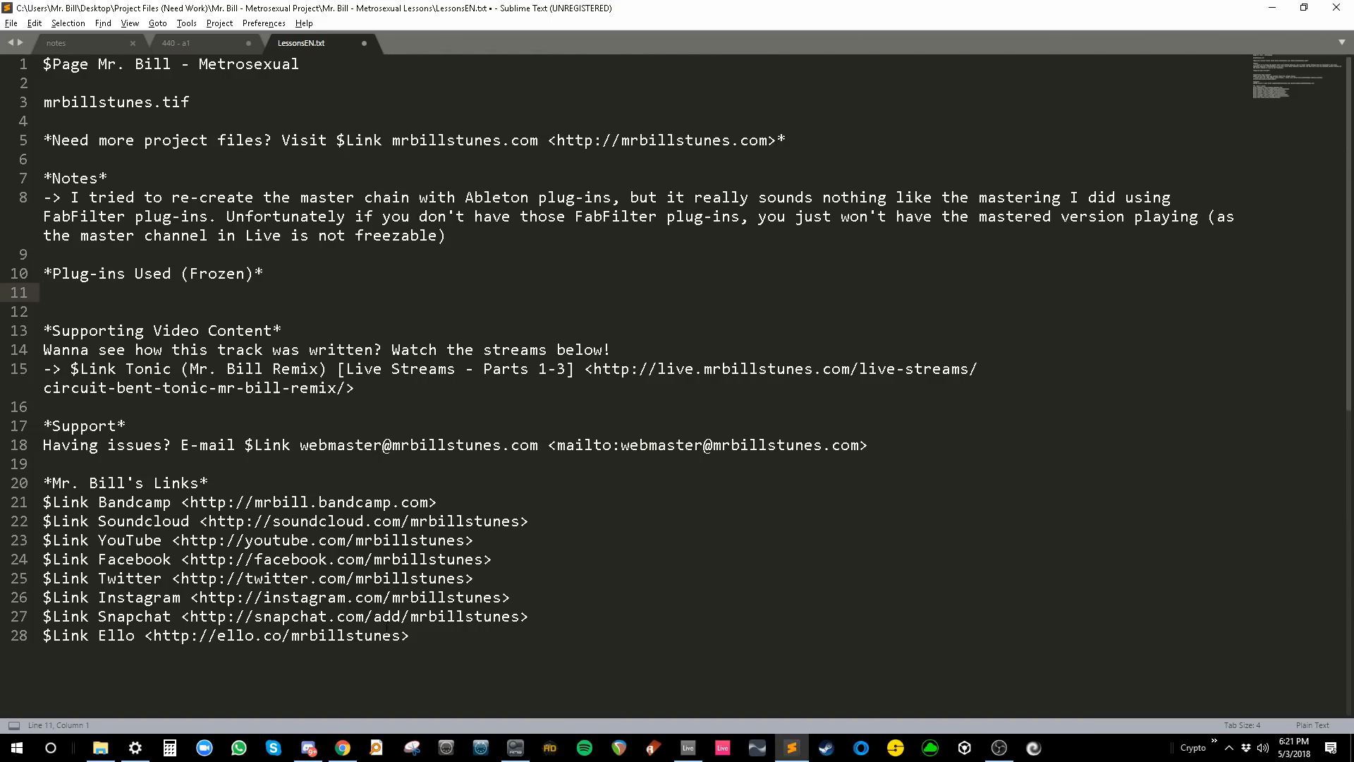
pyautogui.click(688, 747)
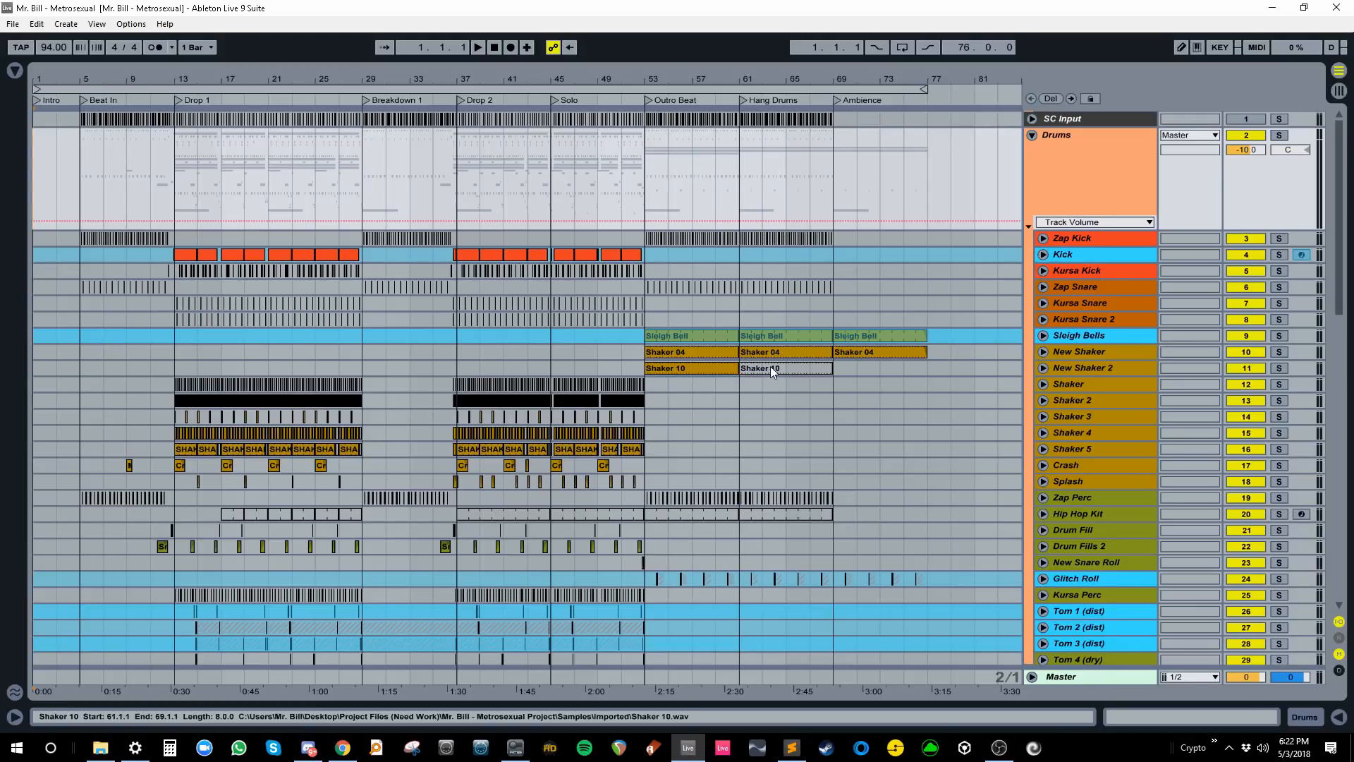
# - Inspect the Kick and Sleigh Bells tracks and add the Sonic Academy Kick link under Plug-ins Used (Frozen)
pyautogui.doubleClick(1066, 251)
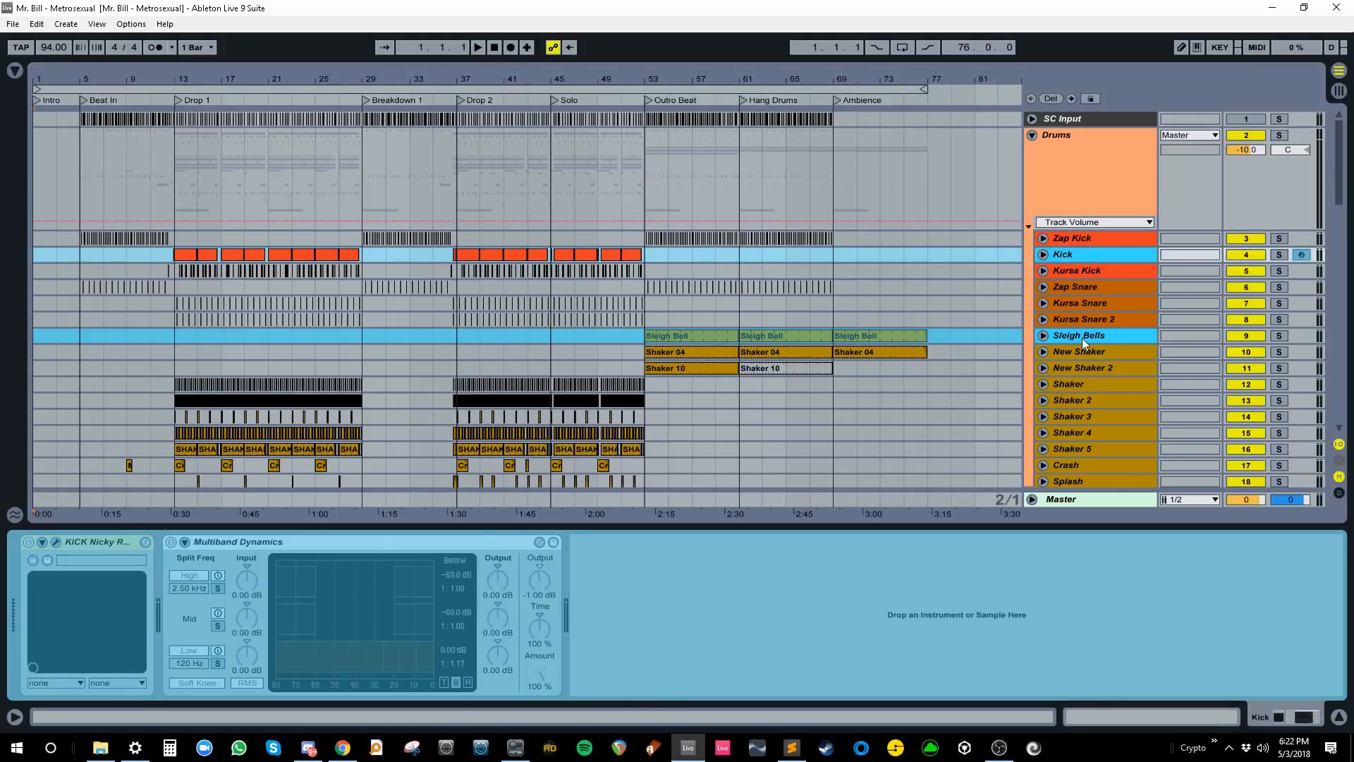
pyautogui.click(1082, 337)
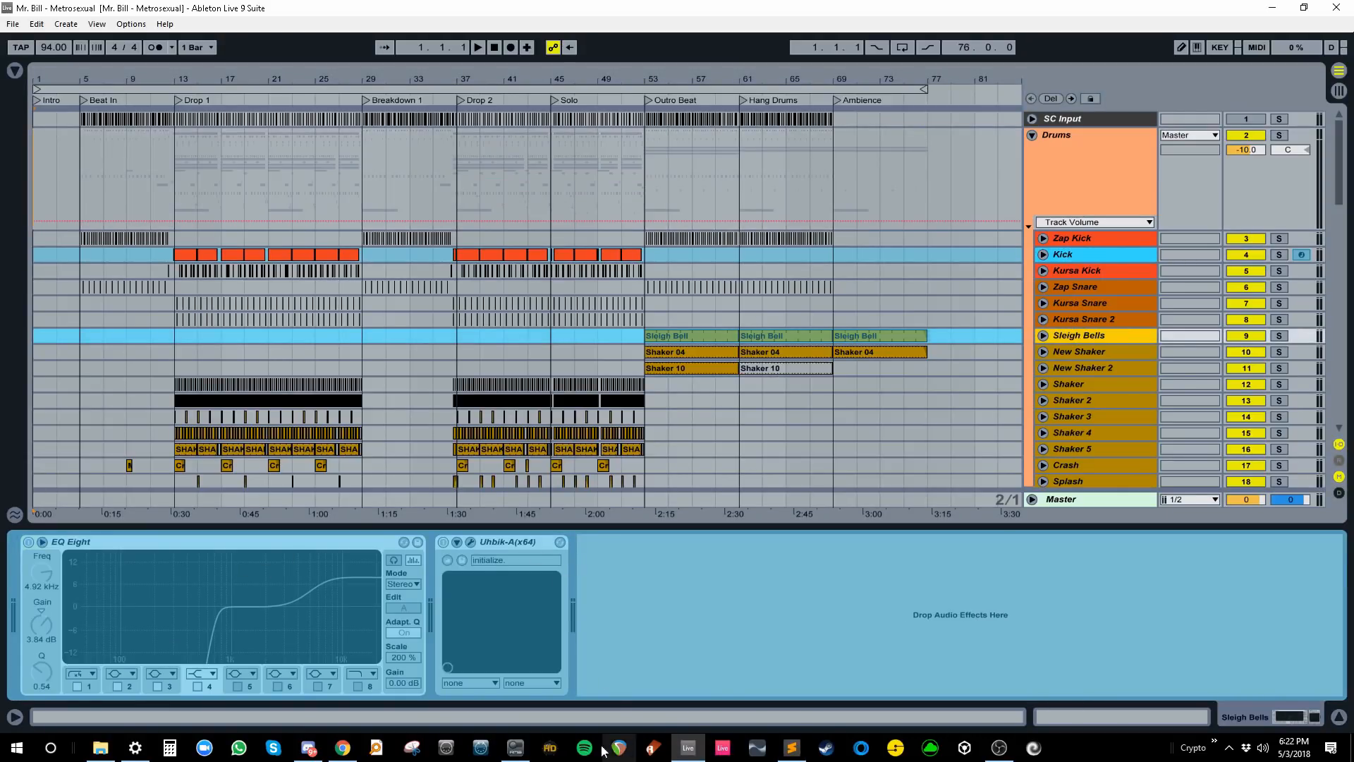
pyautogui.click(343, 747)
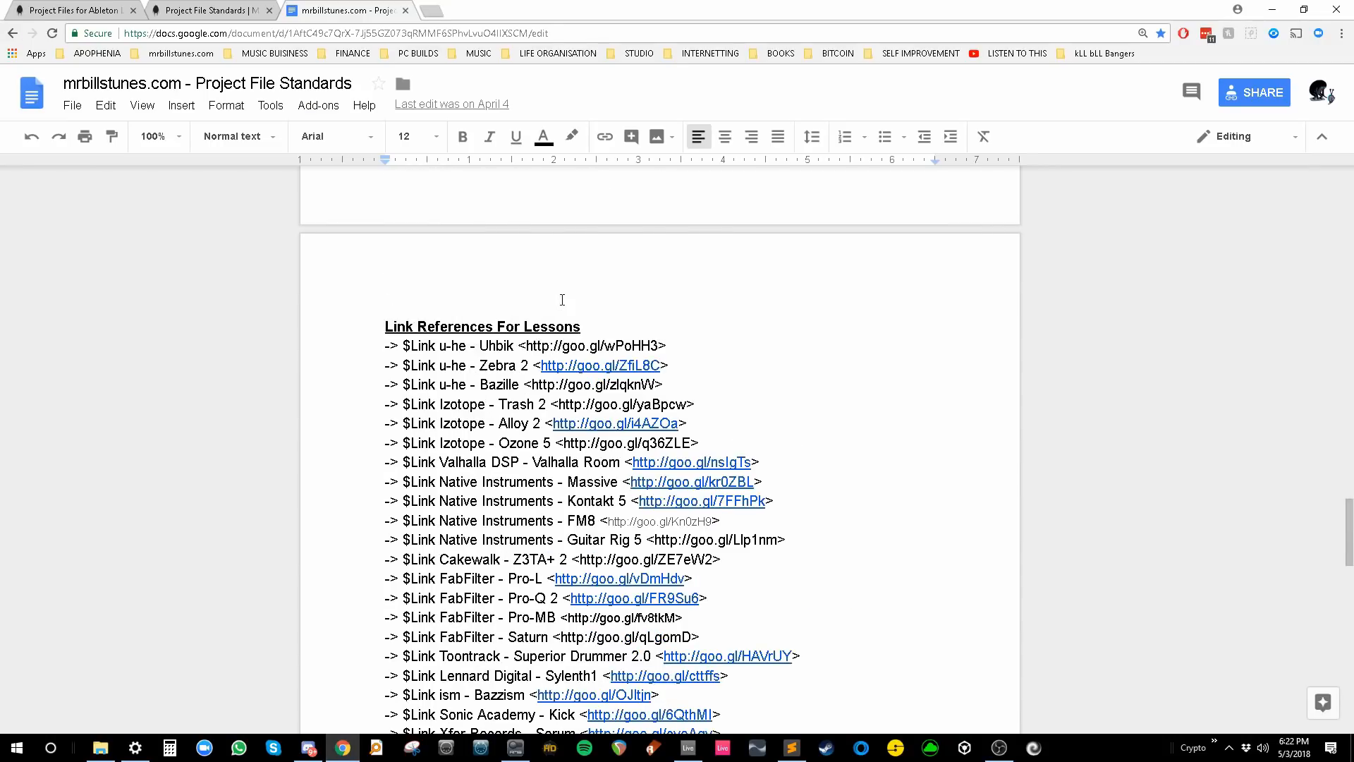
pyautogui.scroll(-4, 563, 300)
pyautogui.scroll(3, 572, 312)
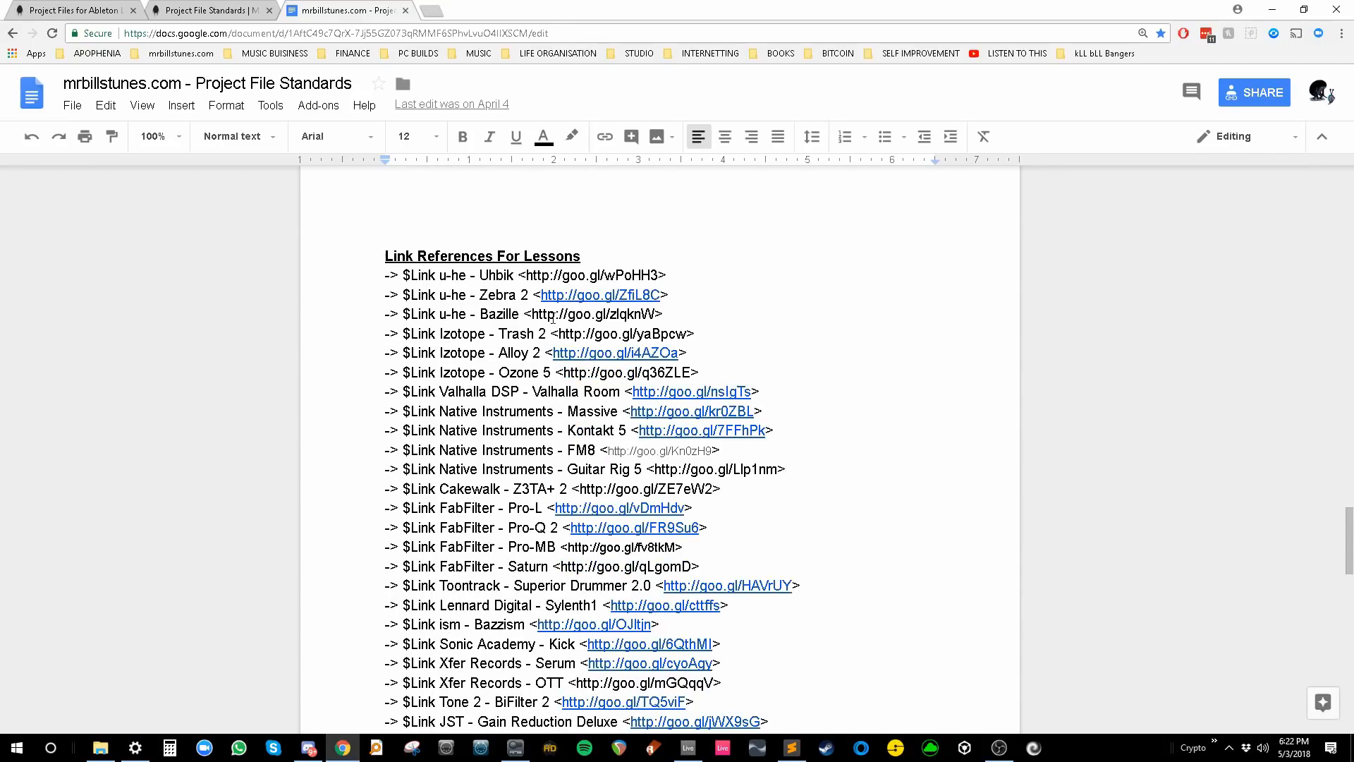
pyautogui.hotkey('ctrl', 'f')
pyautogui.write('kick')
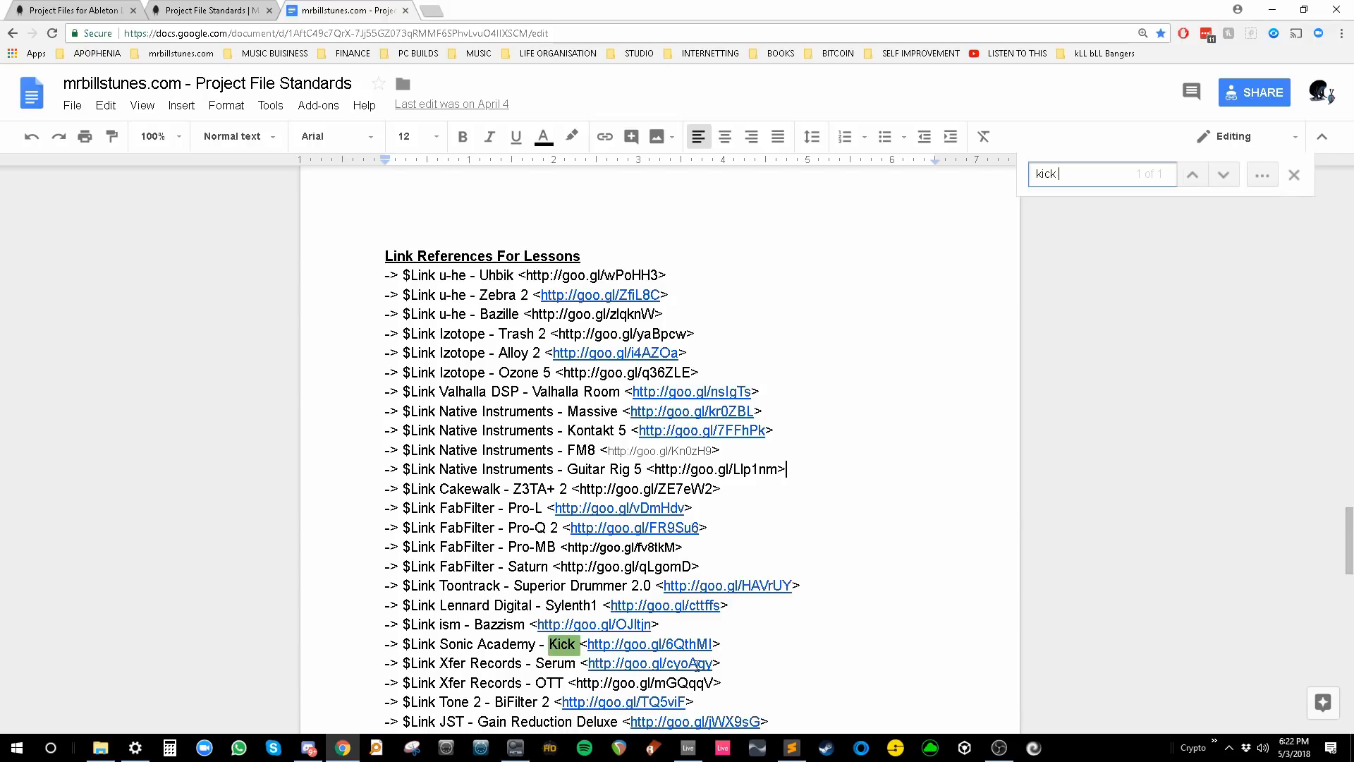
pyautogui.moveTo(720, 644); pyautogui.dragTo(381, 647)
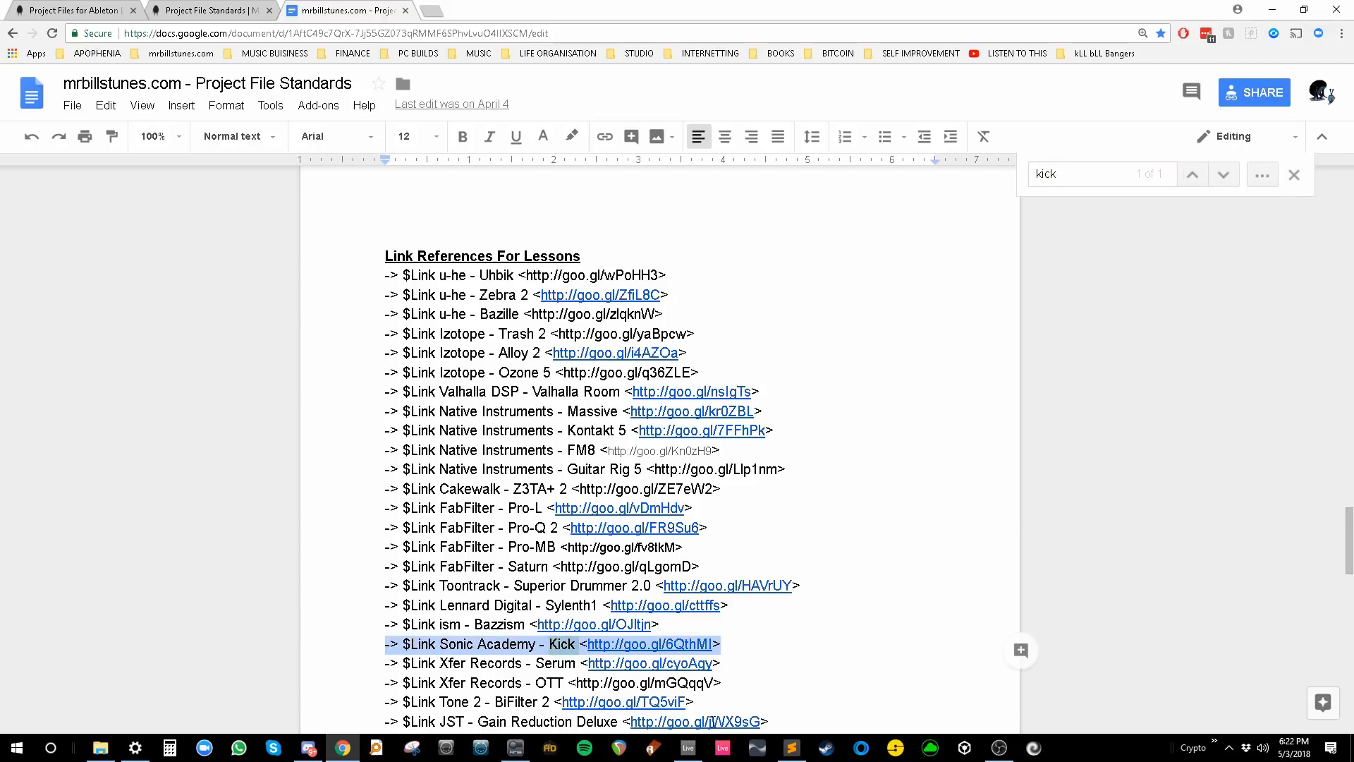
pyautogui.hotkey('ctrl', 'c')
pyautogui.click(791, 747)
pyautogui.hotkey('ctrl', 'v')
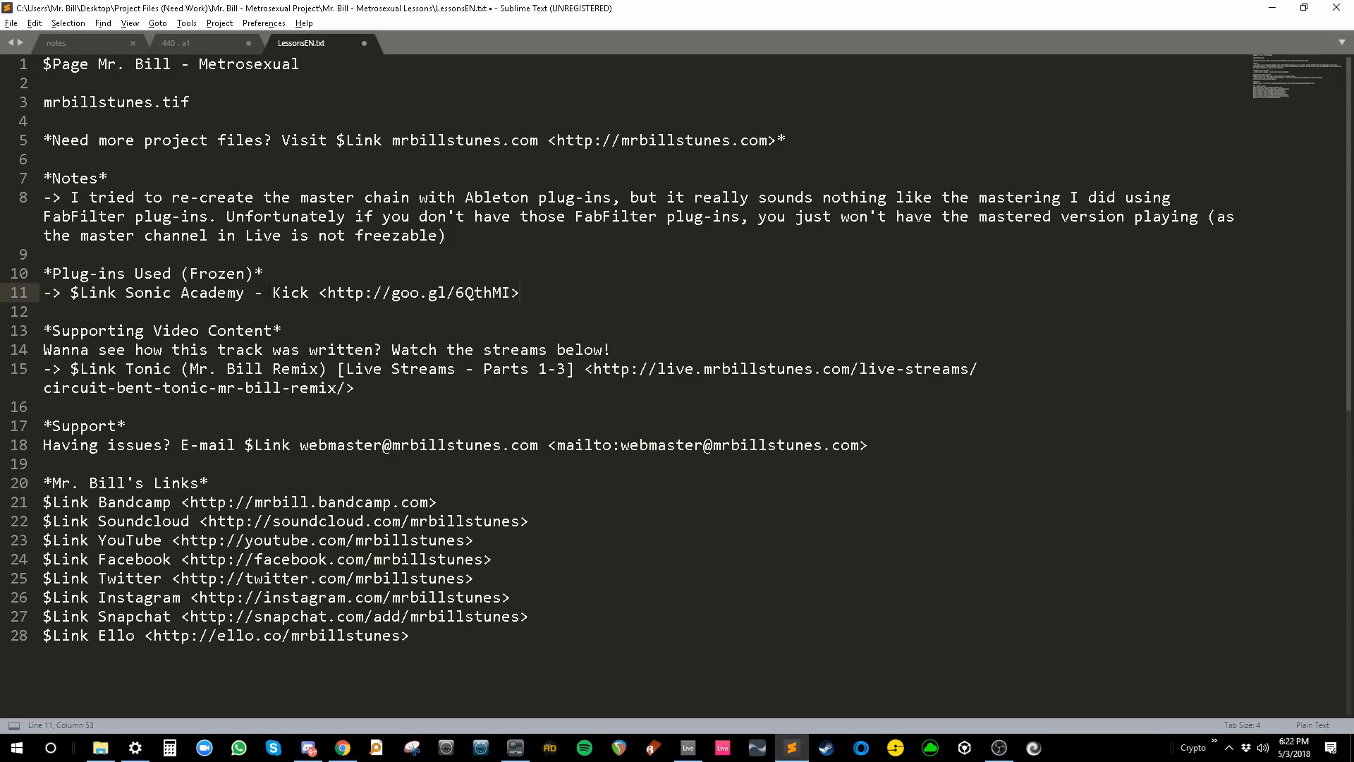
# - Find the u-he Uhbik link in the Google Doc and inspect the Sub (No Verb) and Sub Vibrato tracks
pyautogui.hotkey('alt', 'Tab')
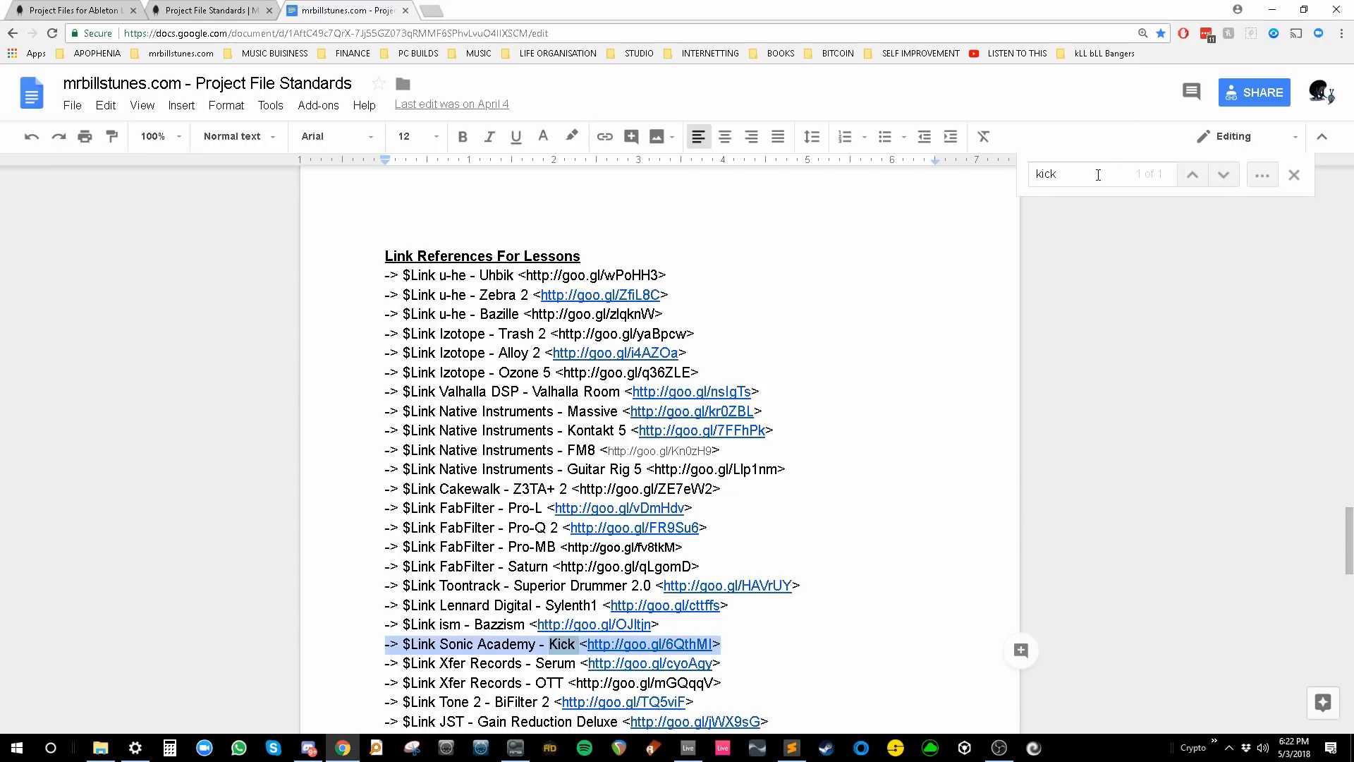
pyautogui.hotkey('ctrl', 'f')
pyautogui.write('uhbi')
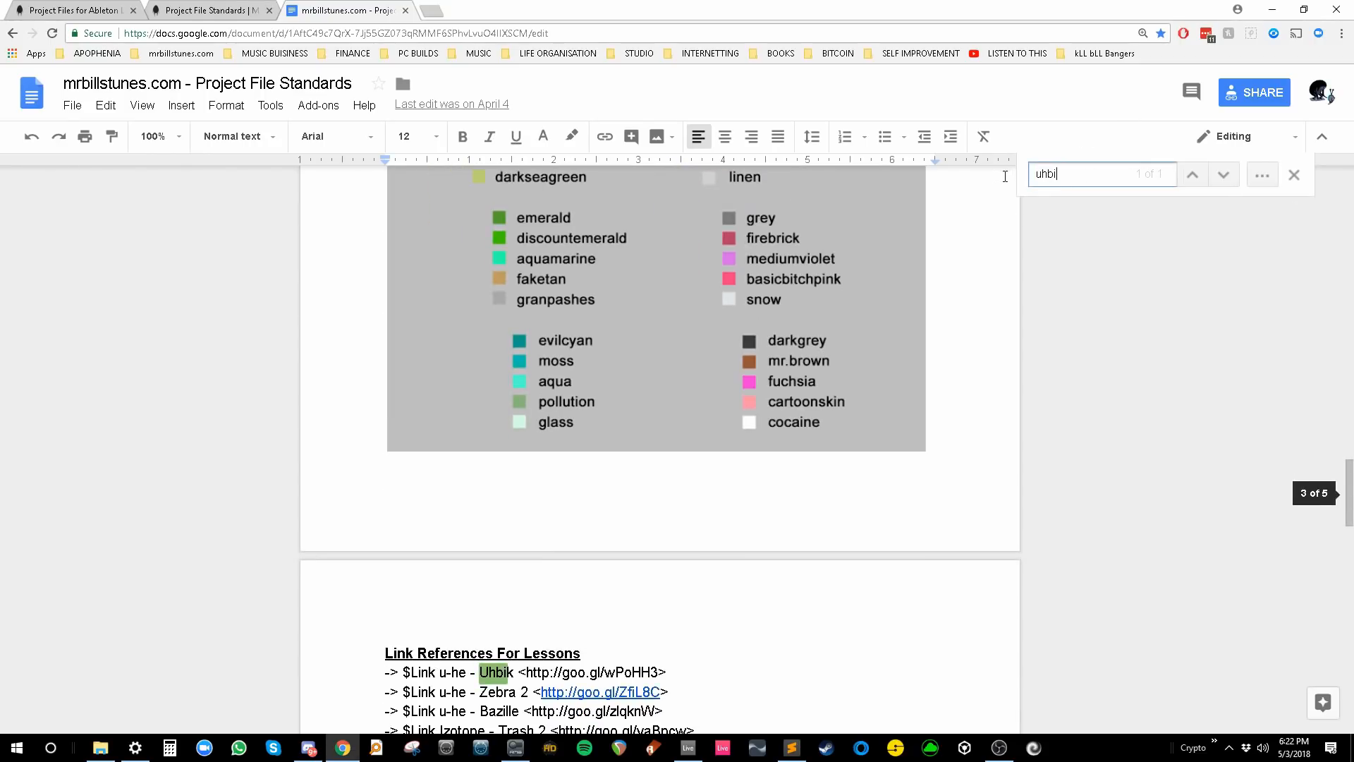
pyautogui.moveTo(713, 325); pyautogui.dragTo(370, 328)
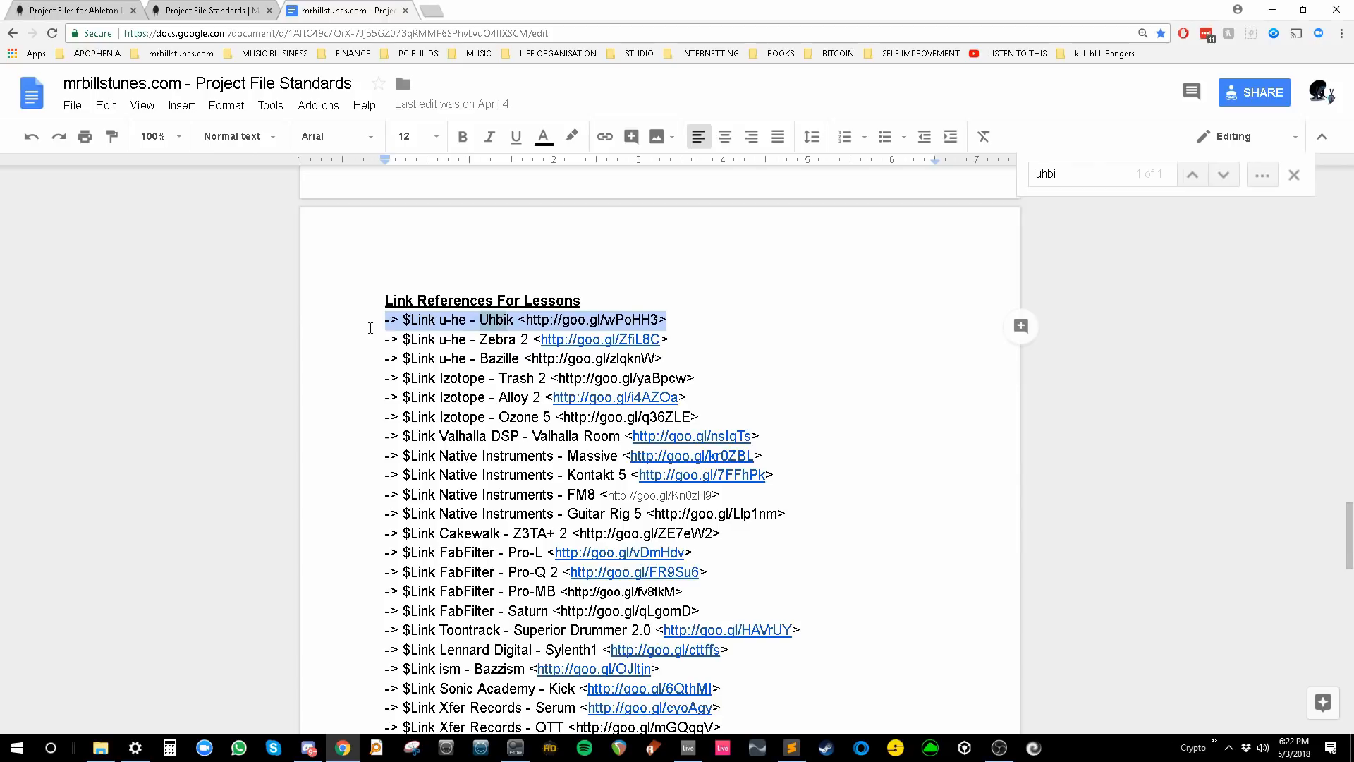
pyautogui.hotkey('alt', 'Tab')
pyautogui.scroll(-5, 1090, 257)
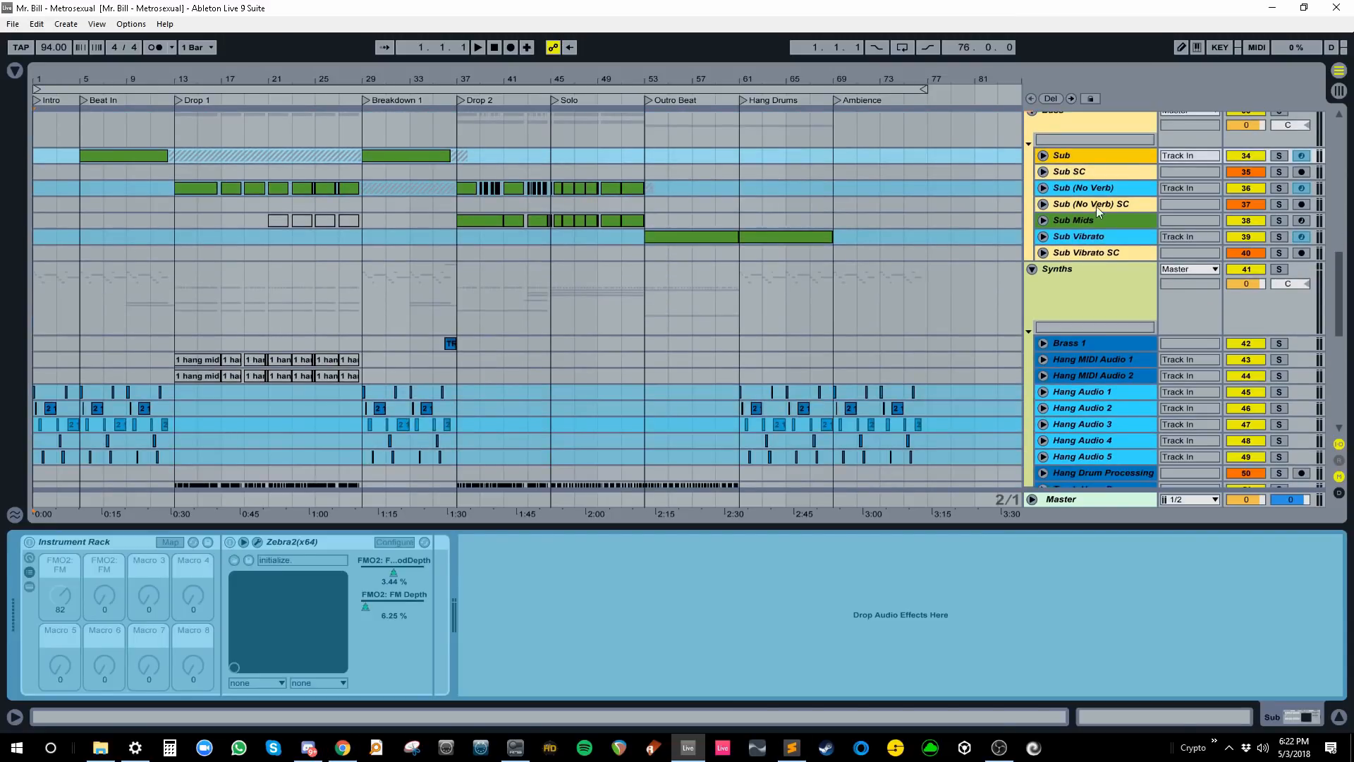
pyautogui.click(1096, 191)
pyautogui.click(1094, 239)
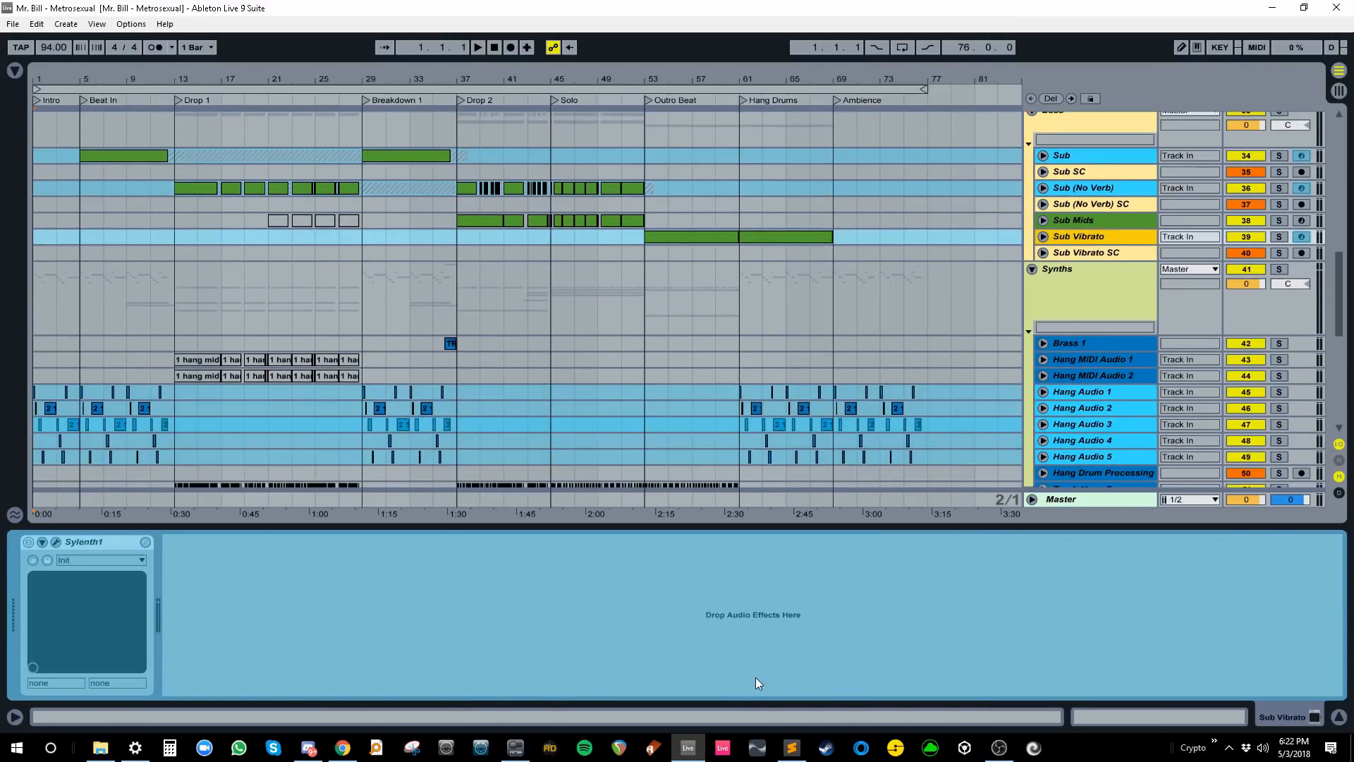
# - Check the Hang Audio 2 track's plug-ins and bring up Xfer's Cthulhu product page
pyautogui.click(792, 747)
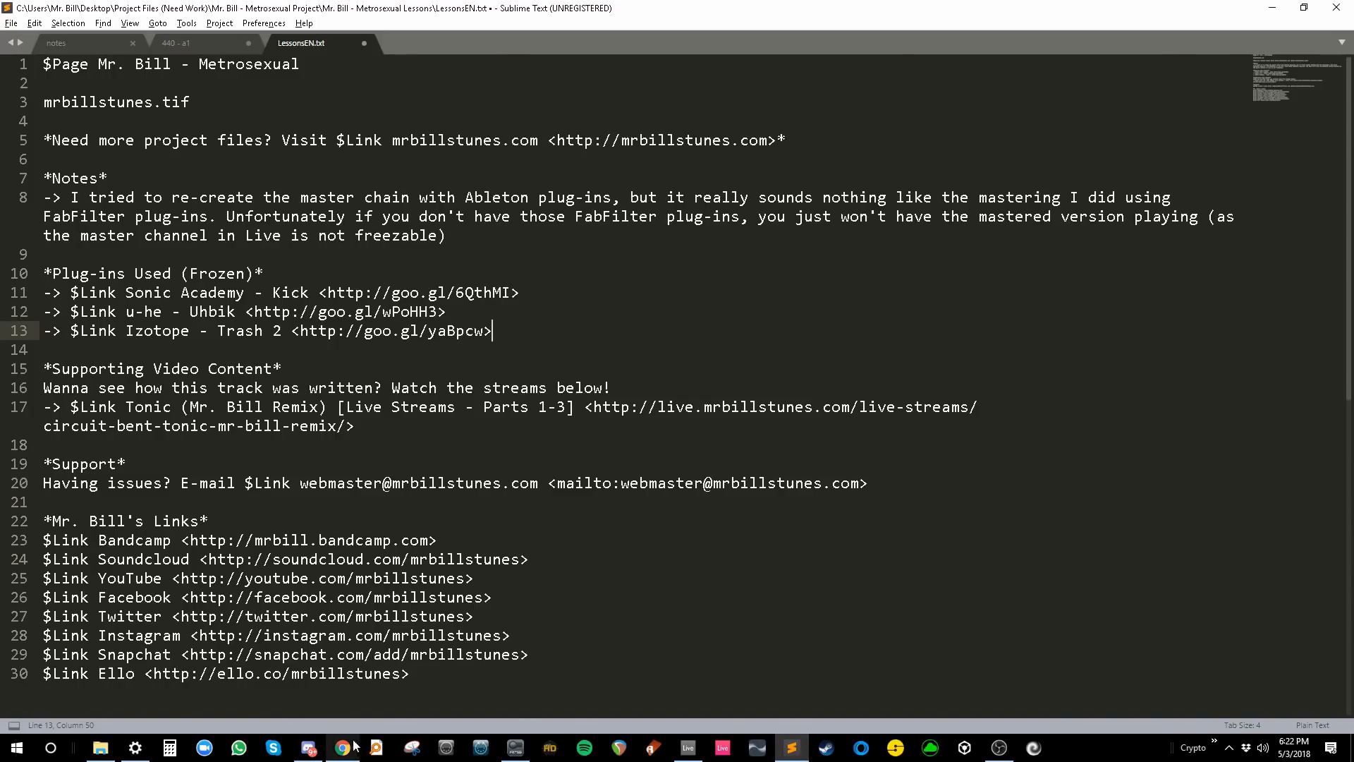
pyautogui.hotkey('alt', 'Tab')
pyautogui.click(1072, 317)
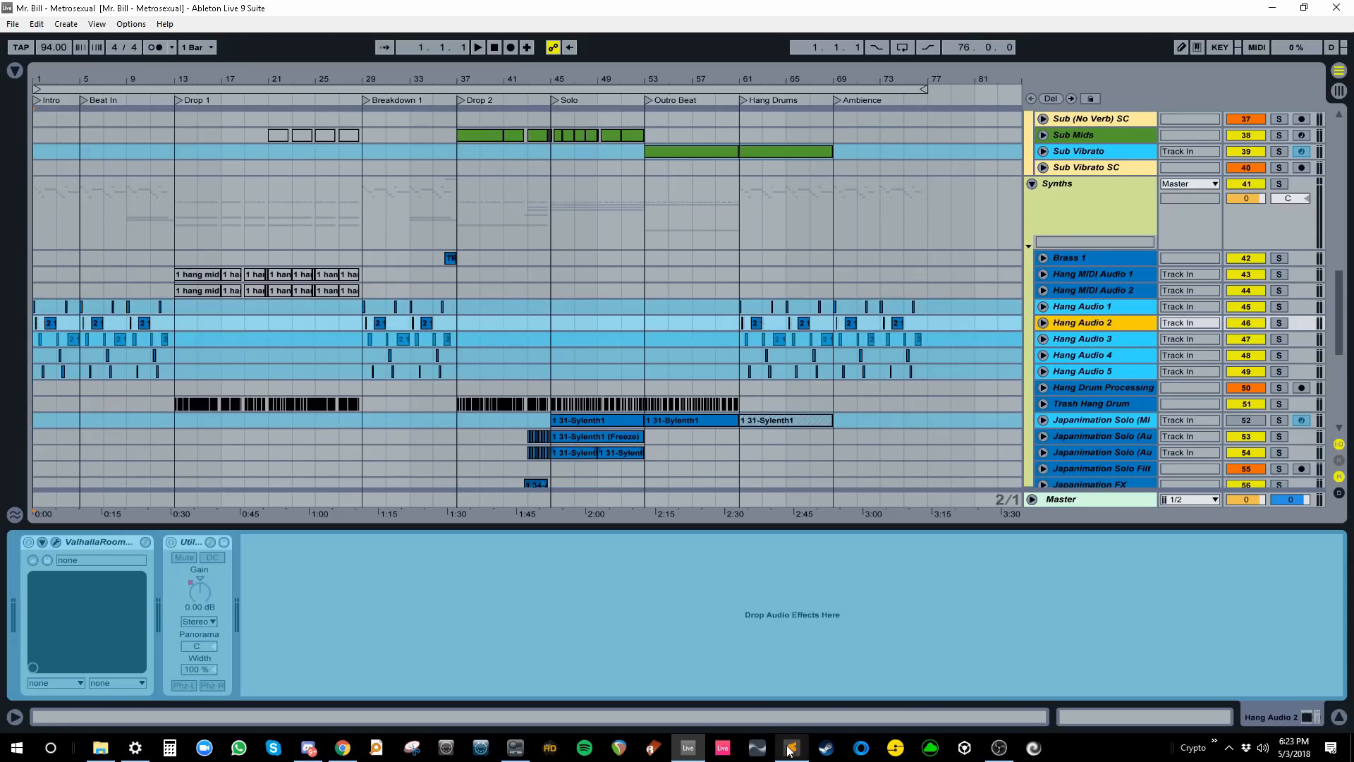
pyautogui.click(343, 747)
pyautogui.hotkey('alt', 'Tab')
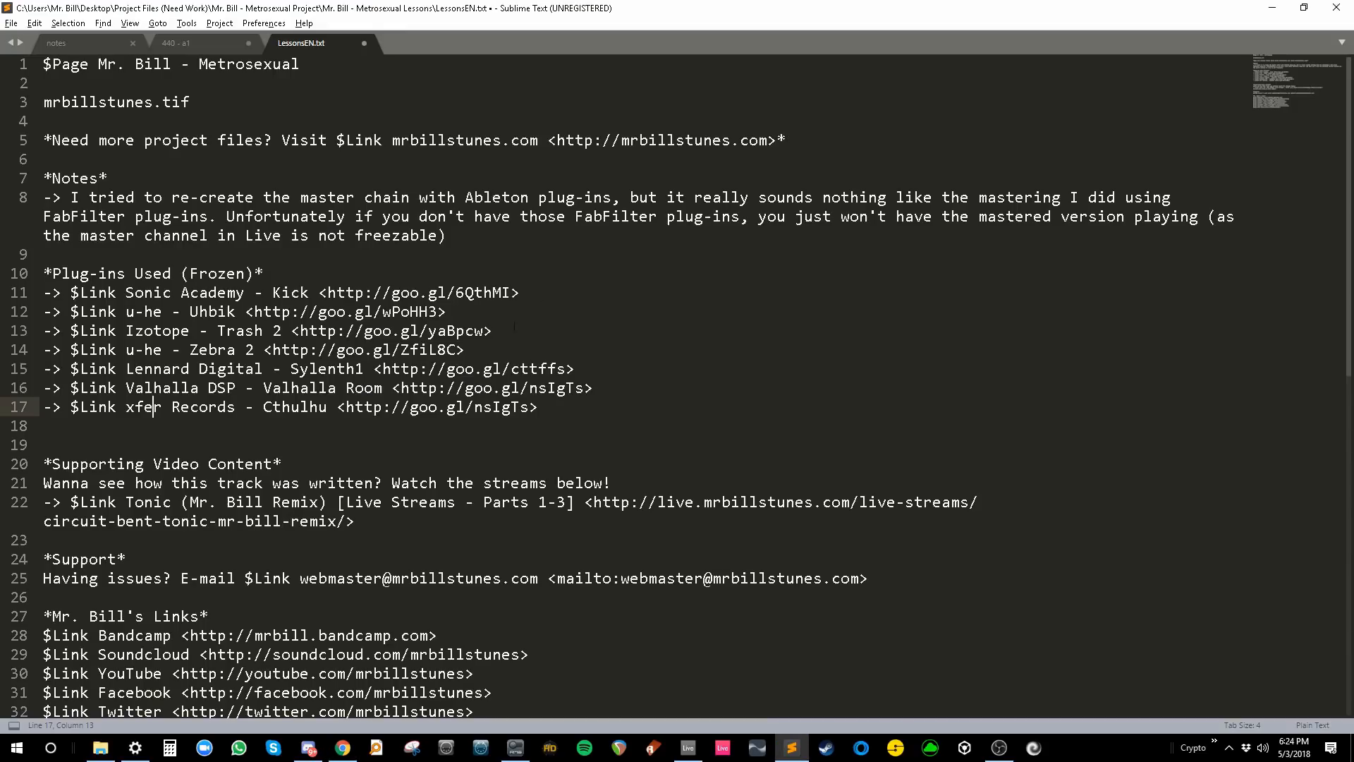
pyautogui.hotkey('alt', 'Tab')
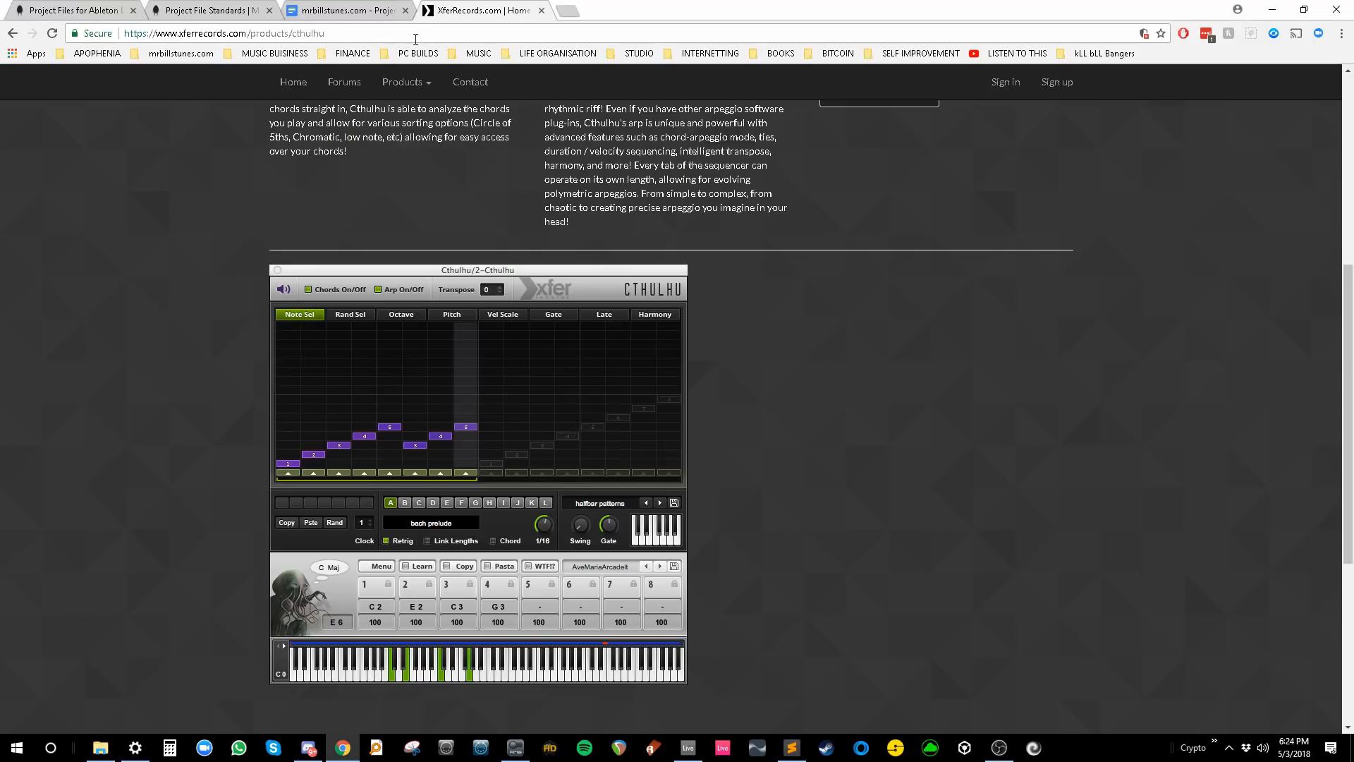
# - Shorten the Cthulhu page URL on goo.gl to goo.gl/h1hxtY and copy the short link
pyautogui.hotkey('ctrl', 't')
pyautogui.write('go')
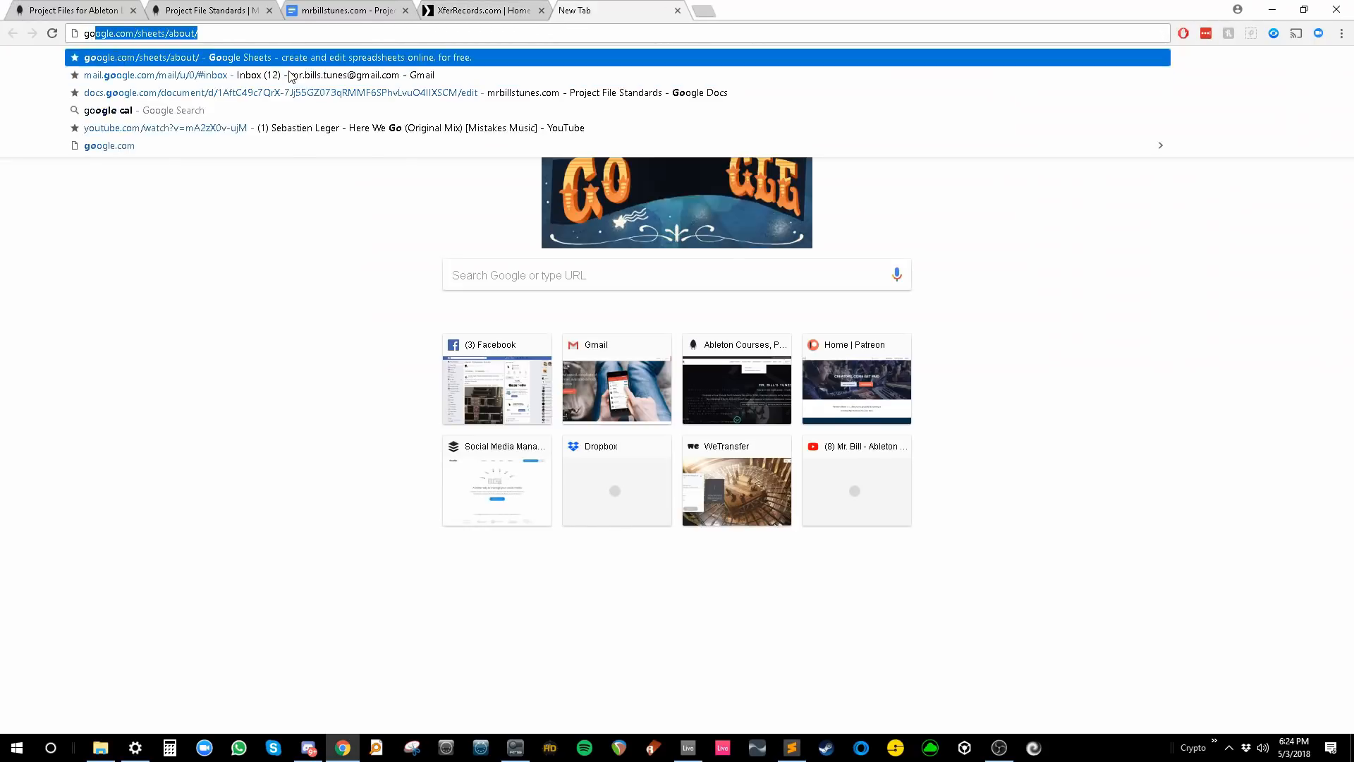
pyautogui.write('o.gl')
pyautogui.press('Return')
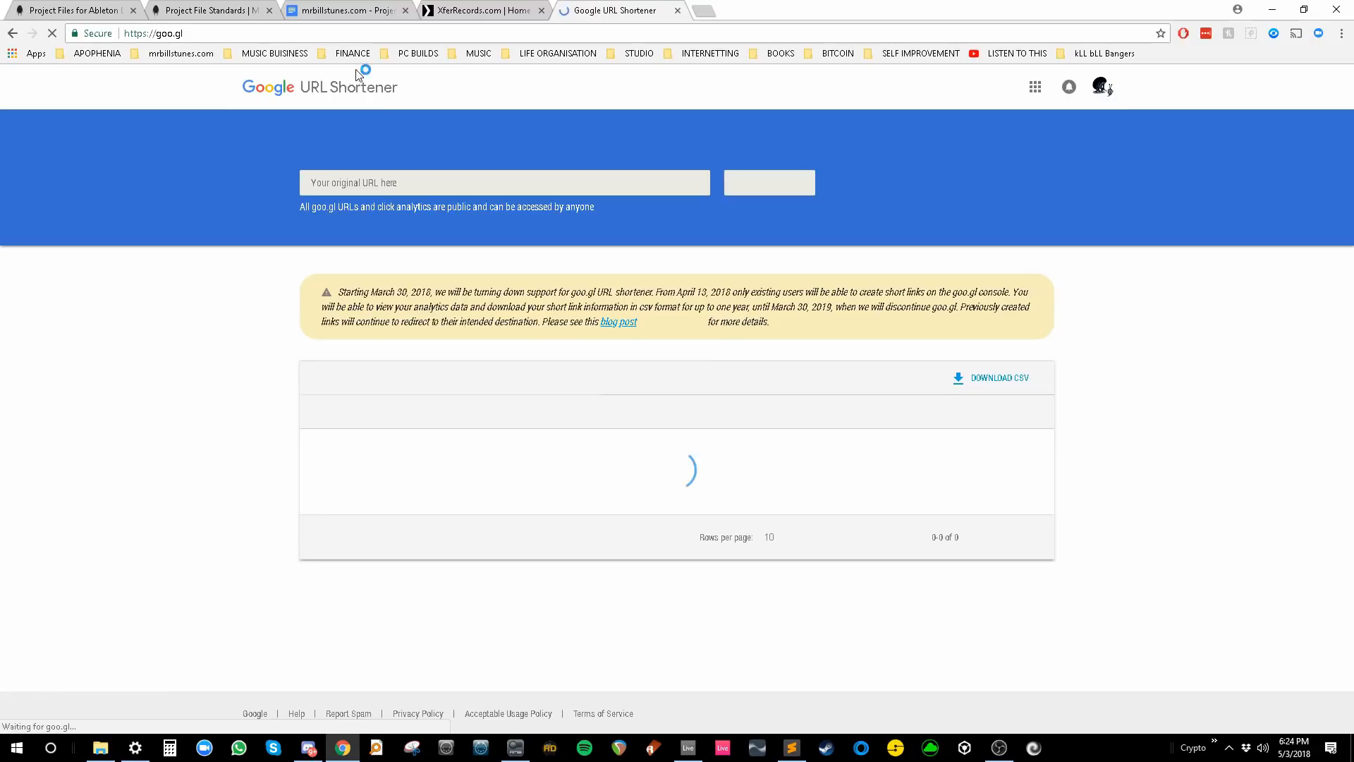
pyautogui.click(417, 189)
pyautogui.write('https://www.xferrecords.com/products/cthulhu')
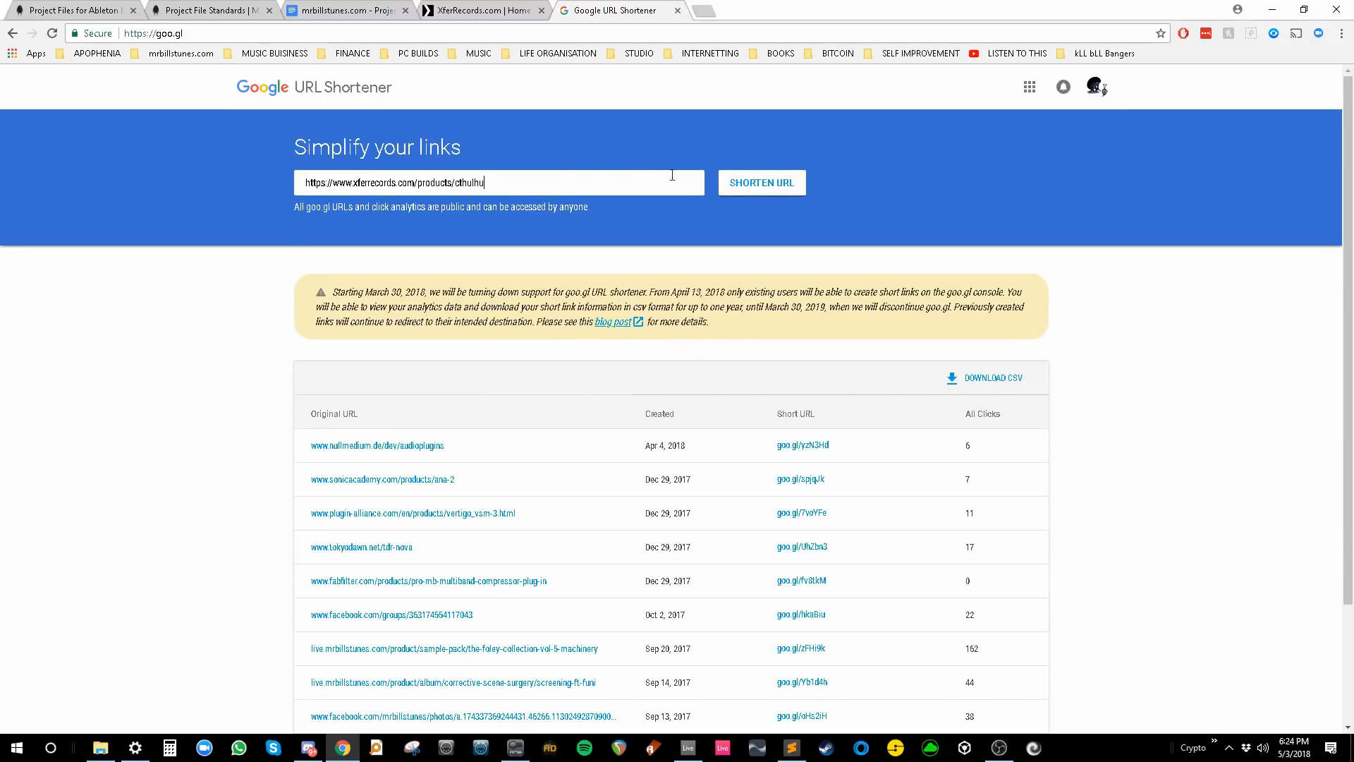
pyautogui.click(758, 191)
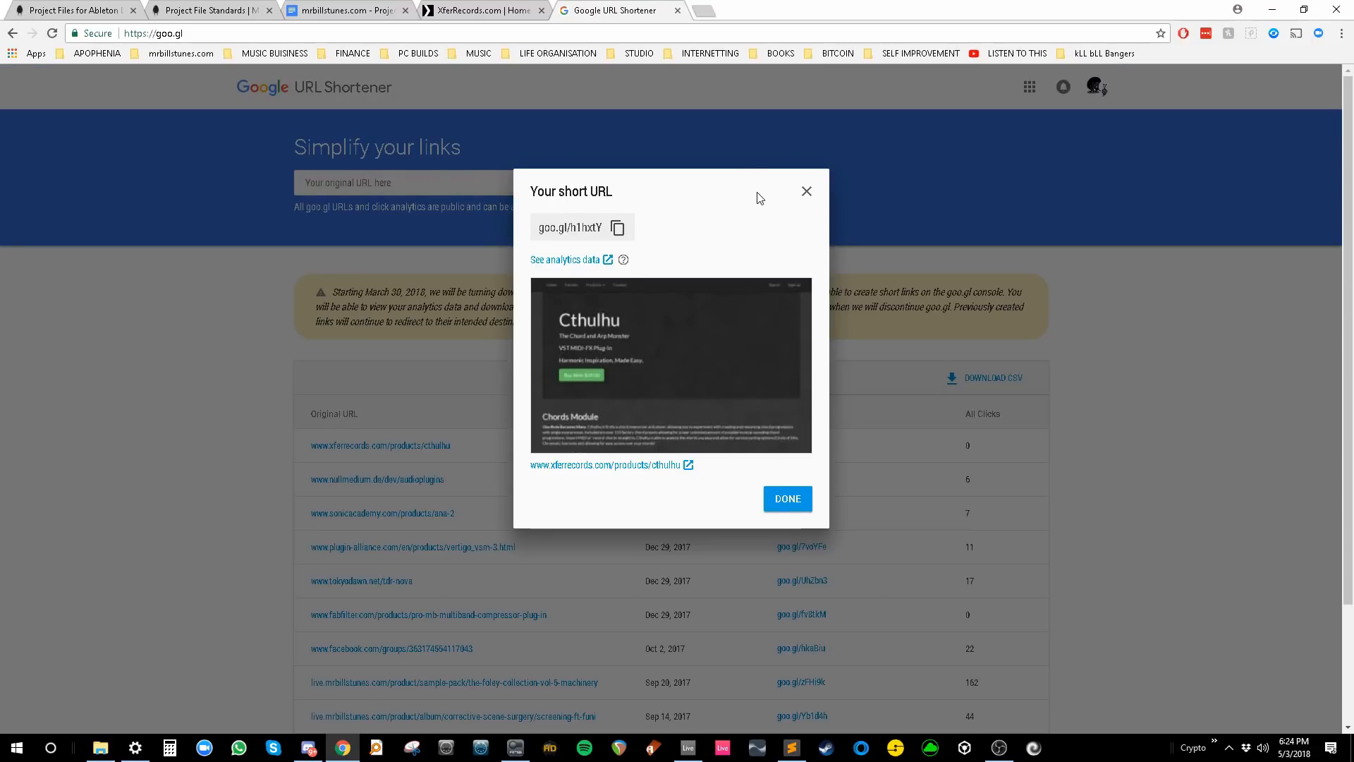
pyautogui.click(617, 226)
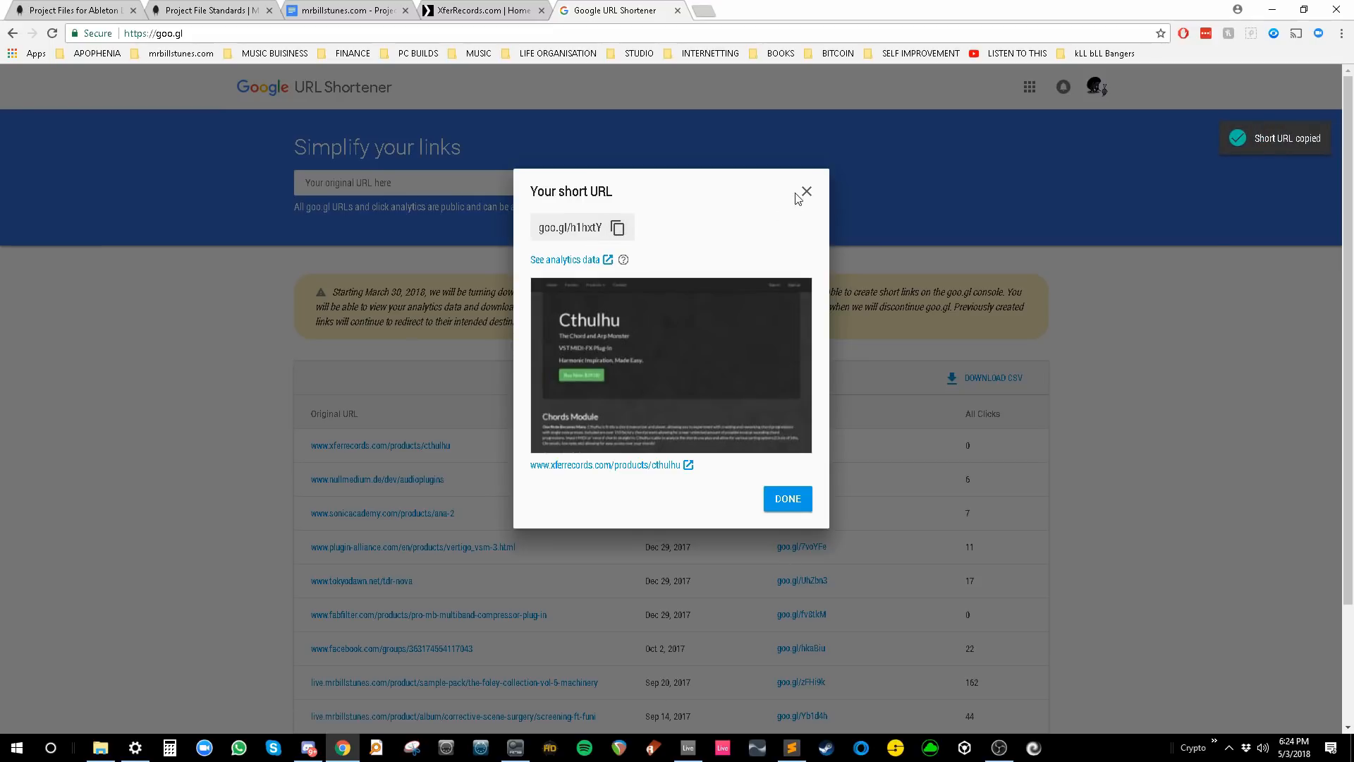
pyautogui.click(805, 192)
# - Page through the table of existing goo.gl short links
pyautogui.scroll(-3, 1094, 393)
pyautogui.click(1022, 643)
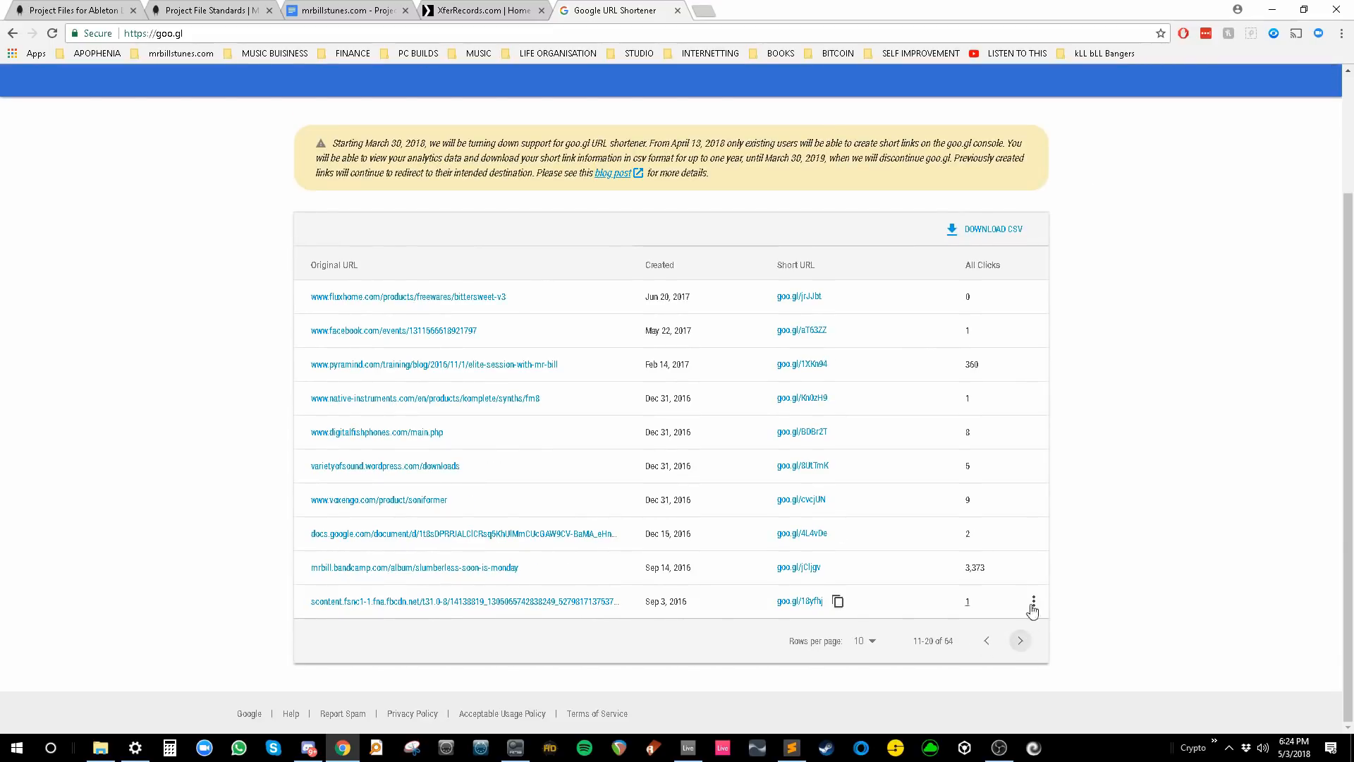
pyautogui.click(1022, 642)
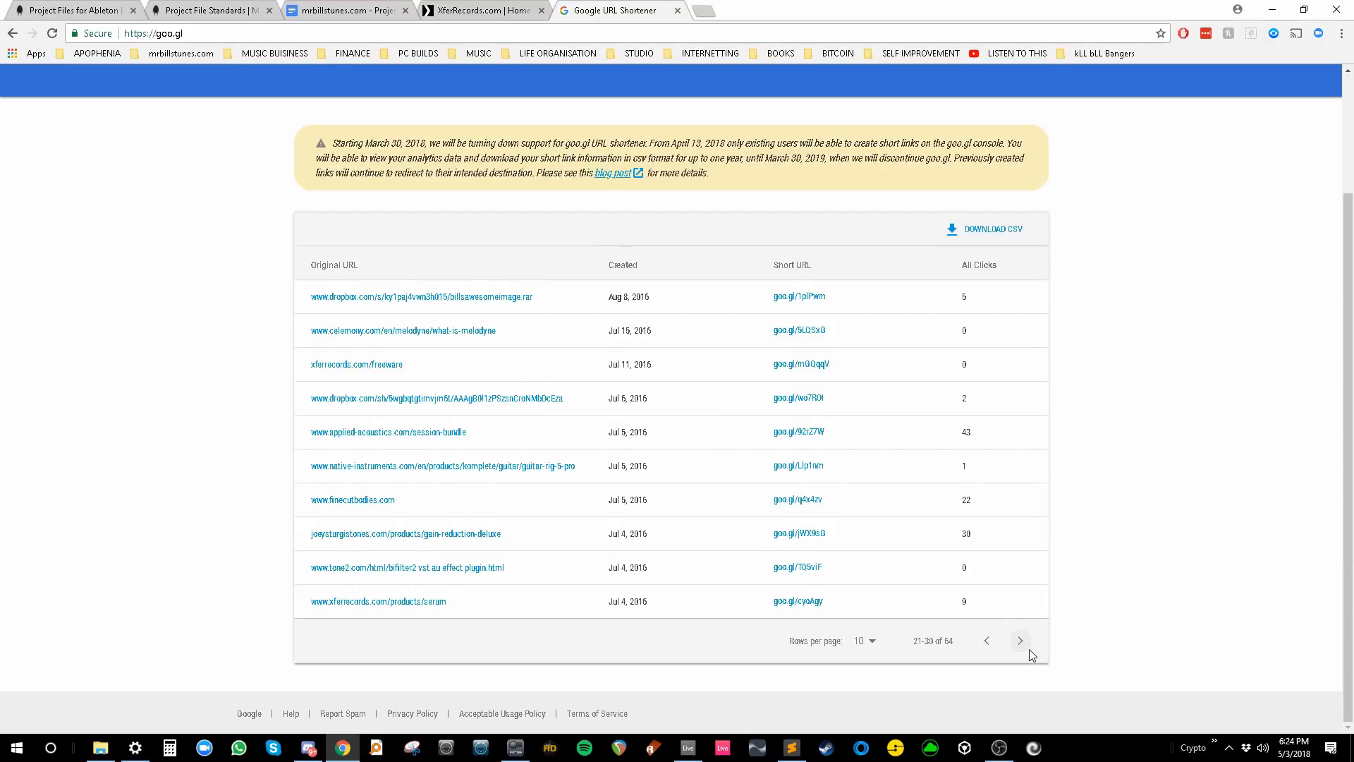
pyautogui.click(1026, 648)
pyautogui.scroll(-2, 996, 505)
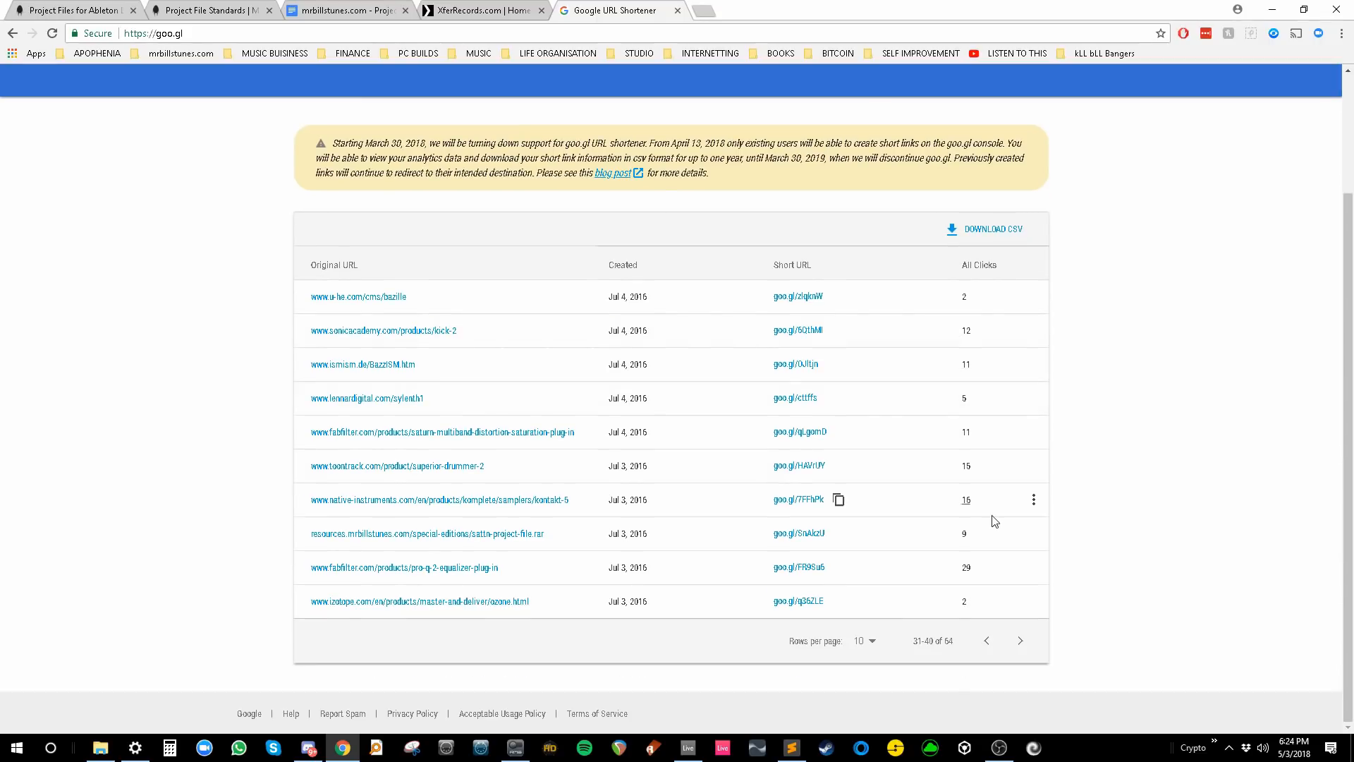
pyautogui.click(1020, 641)
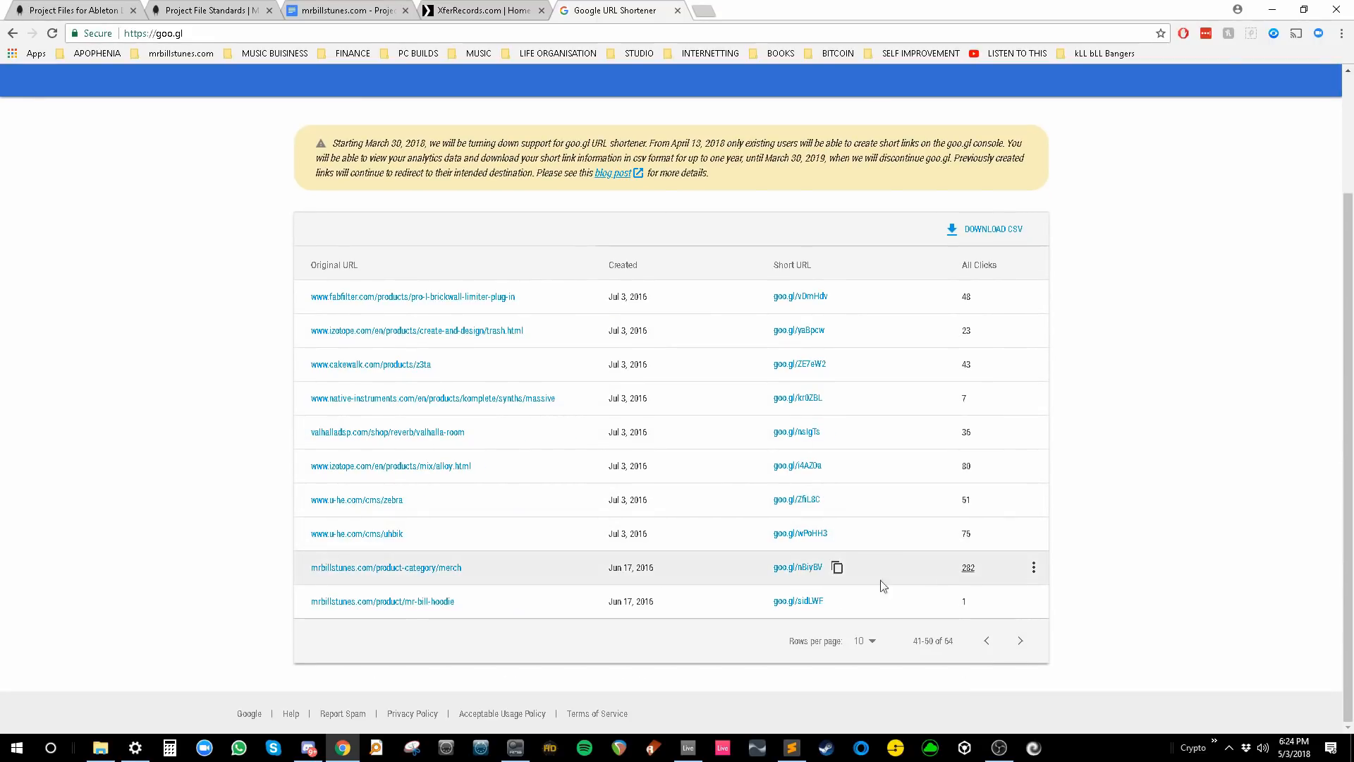
pyautogui.hotkey('alt', 'Tab')
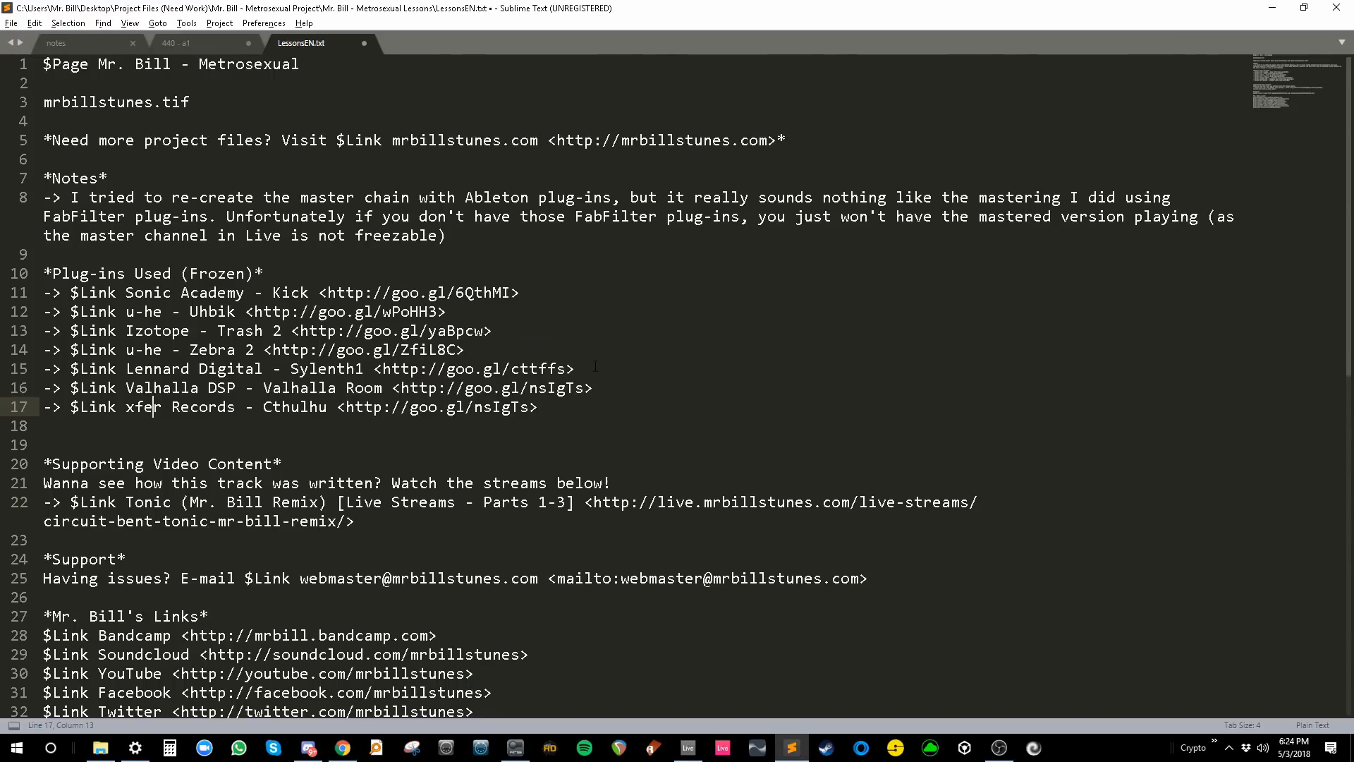
pyautogui.moveTo(529, 408); pyautogui.dragTo(345, 408)
pyautogui.hotkey('ctrl', 'v')
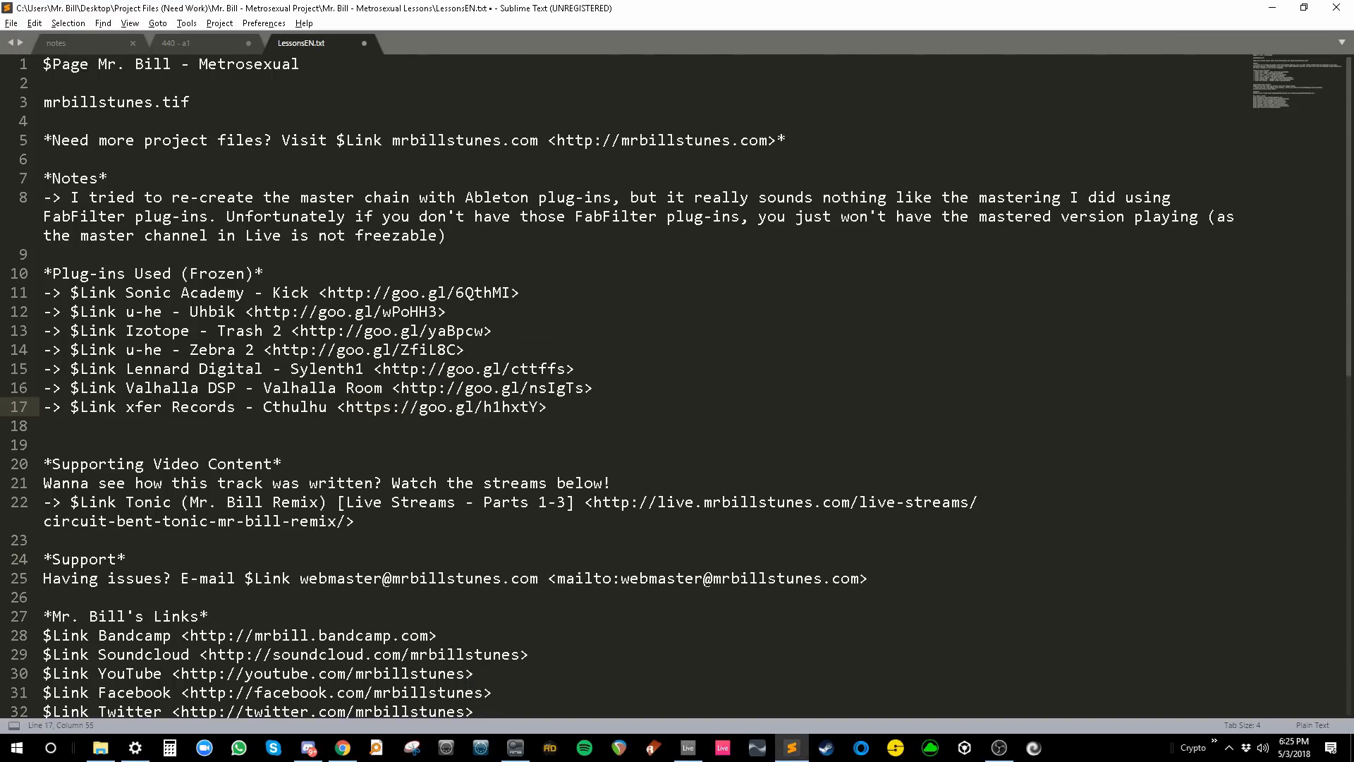
pyautogui.press('BackSpace')
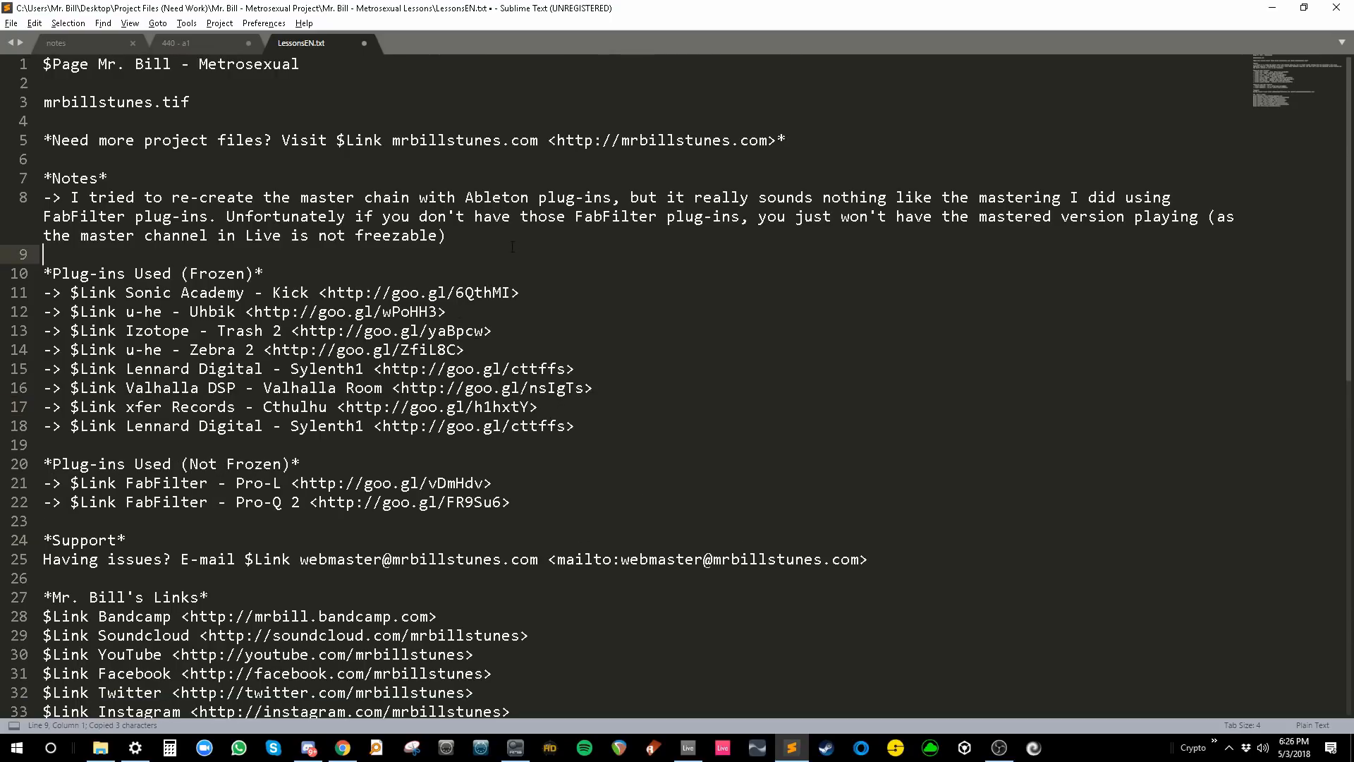
pyautogui.click(490, 242)
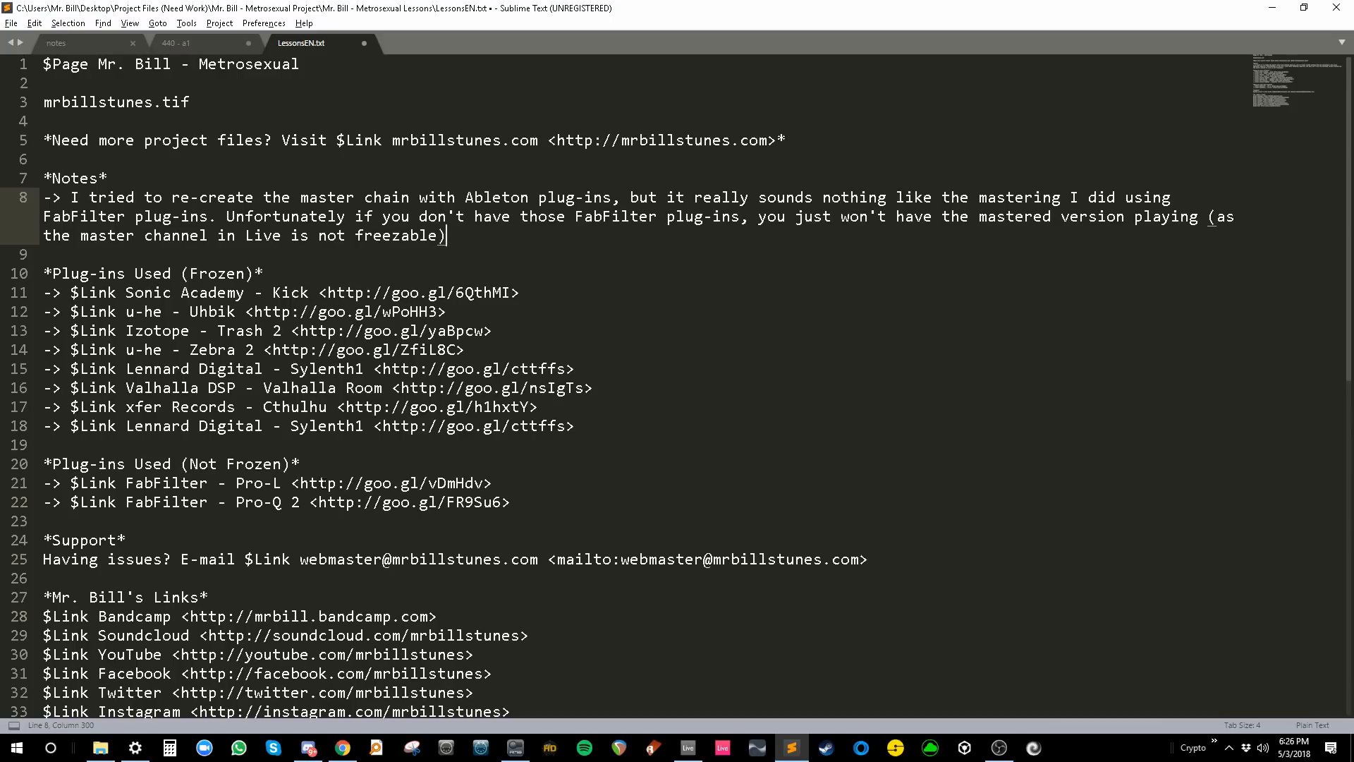
pyautogui.click(514, 498)
pyautogui.click(492, 231)
pyautogui.click(790, 748)
pyautogui.scroll(6, 707, 443)
pyautogui.scroll(8, 701, 447)
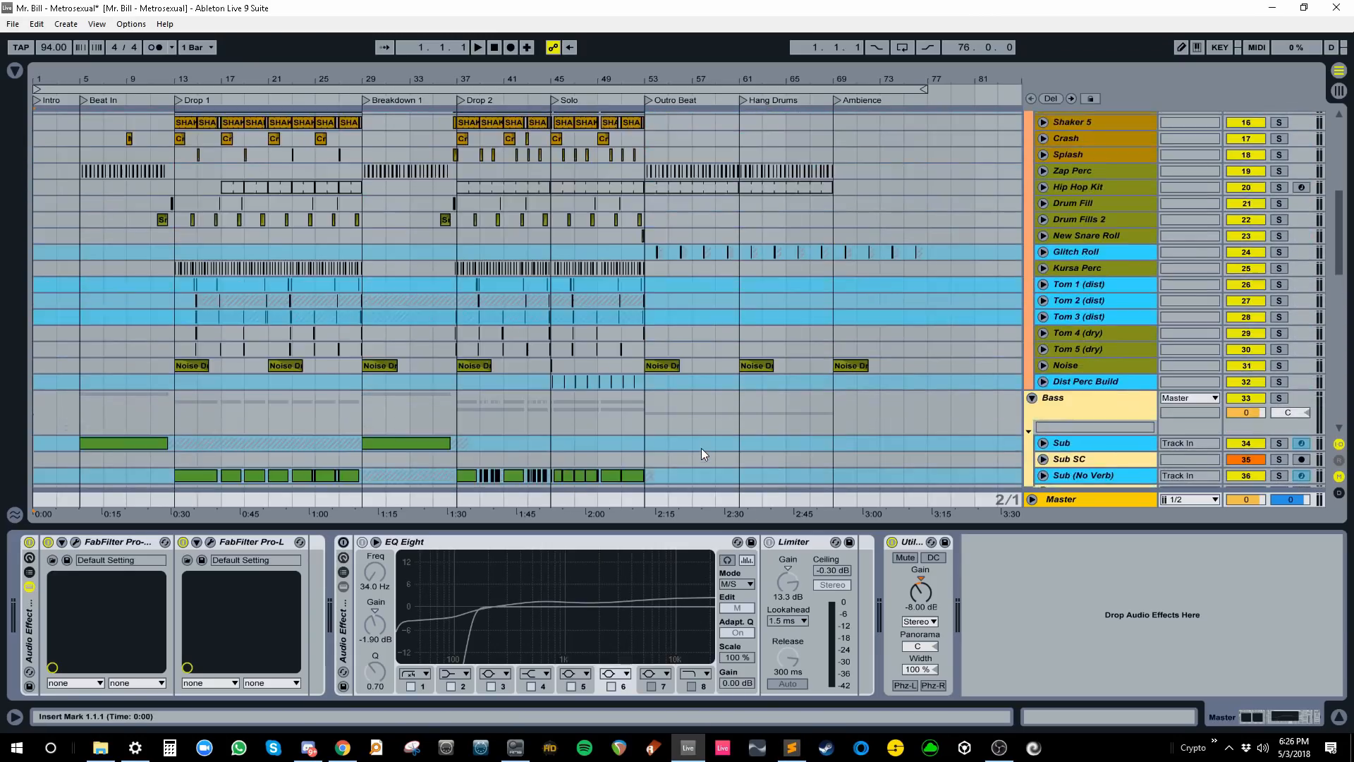
pyautogui.moveTo(1038, 523); pyautogui.dragTo(1037, 695)
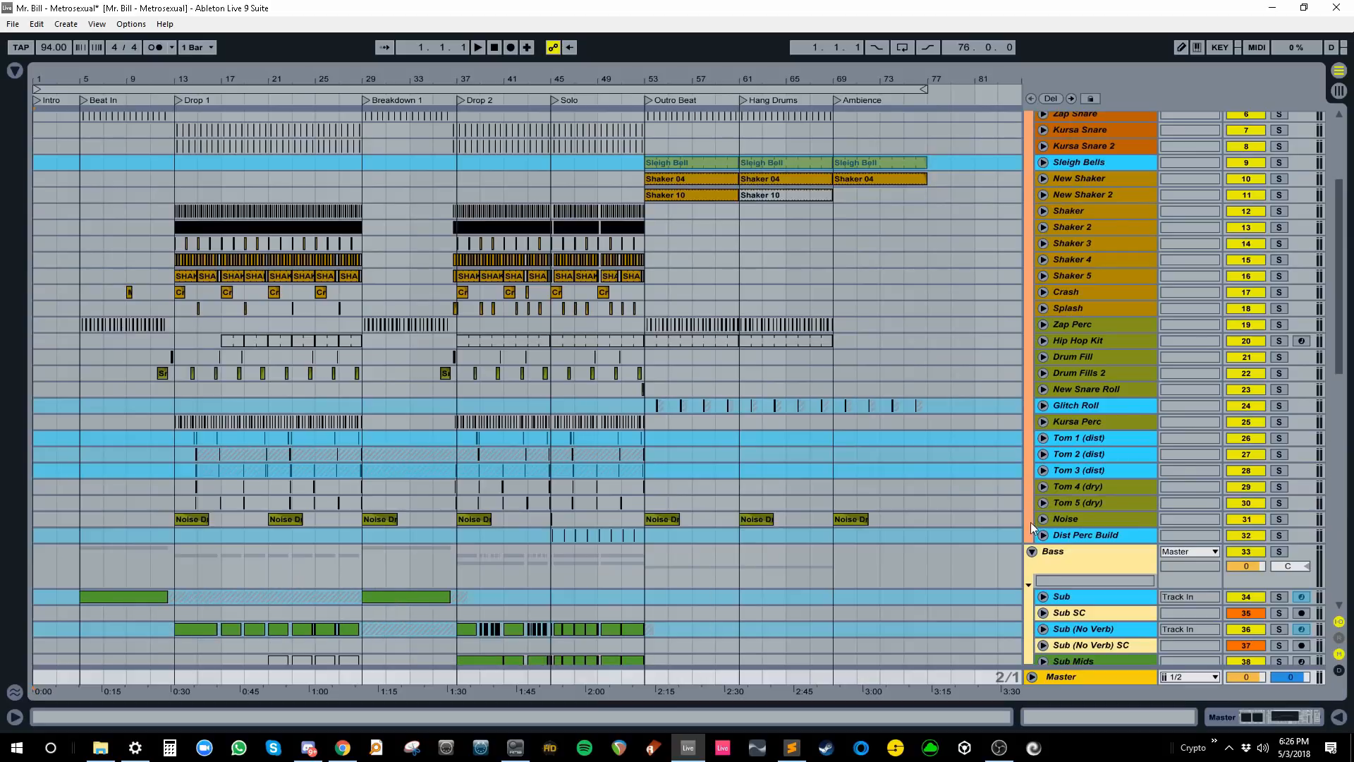
# - Close the enlarged screenshot on the Project File Standards page, minimize Chrome, and return to LessonsEN.txt
pyautogui.click(342, 748)
pyautogui.hotkey('ctrl', 'shift', 'Tab')
pyautogui.hotkey('ctrl', 'shift', 'Tab')
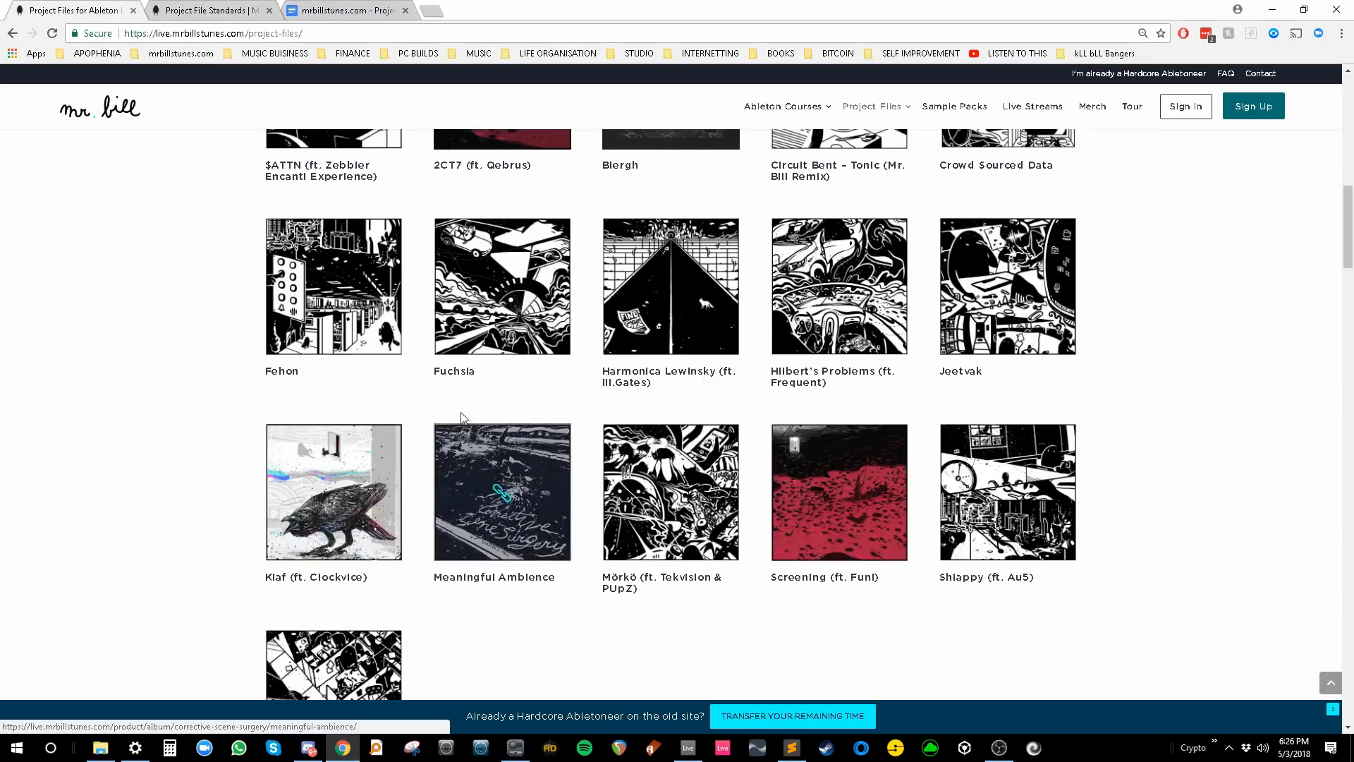
pyautogui.click(220, 11)
pyautogui.click(74, 307)
pyautogui.scroll(-5, 567, 437)
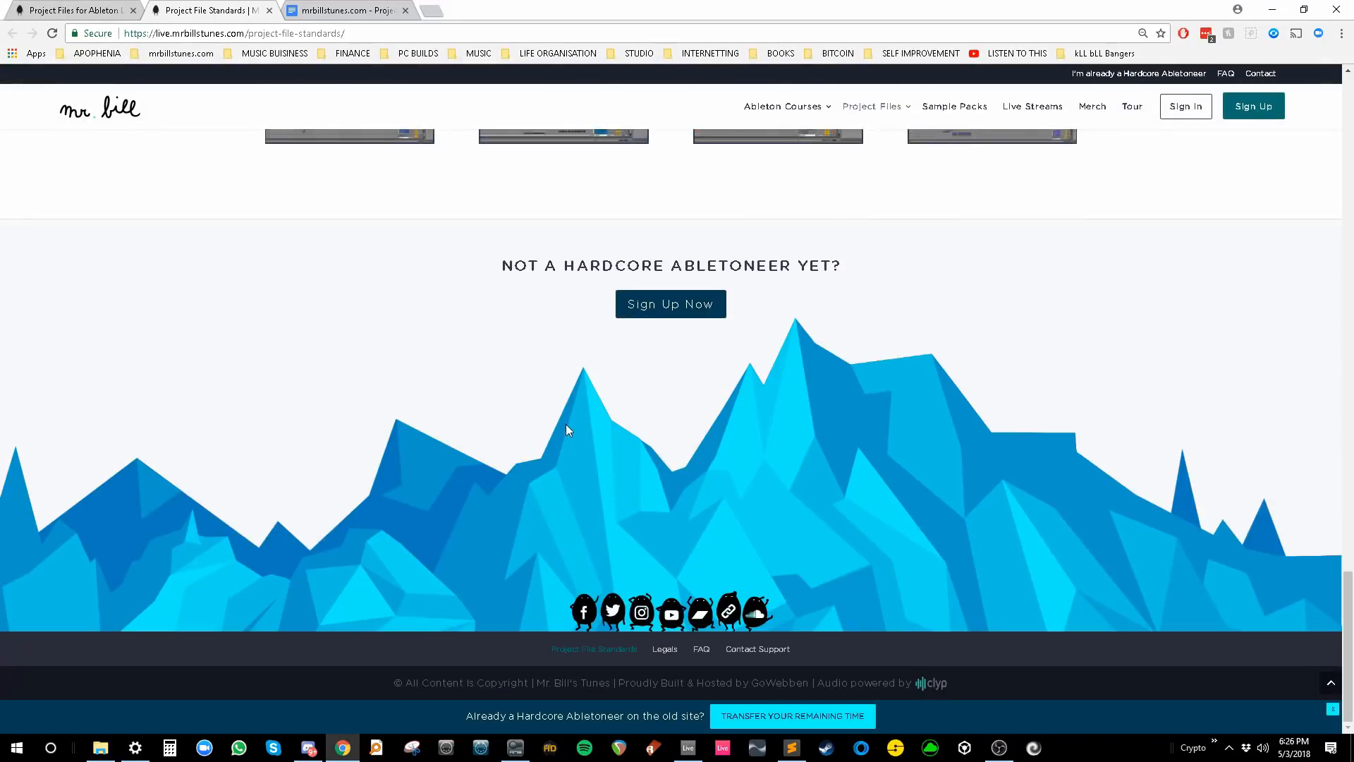
pyautogui.scroll(8, 567, 429)
pyautogui.scroll(15, 576, 416)
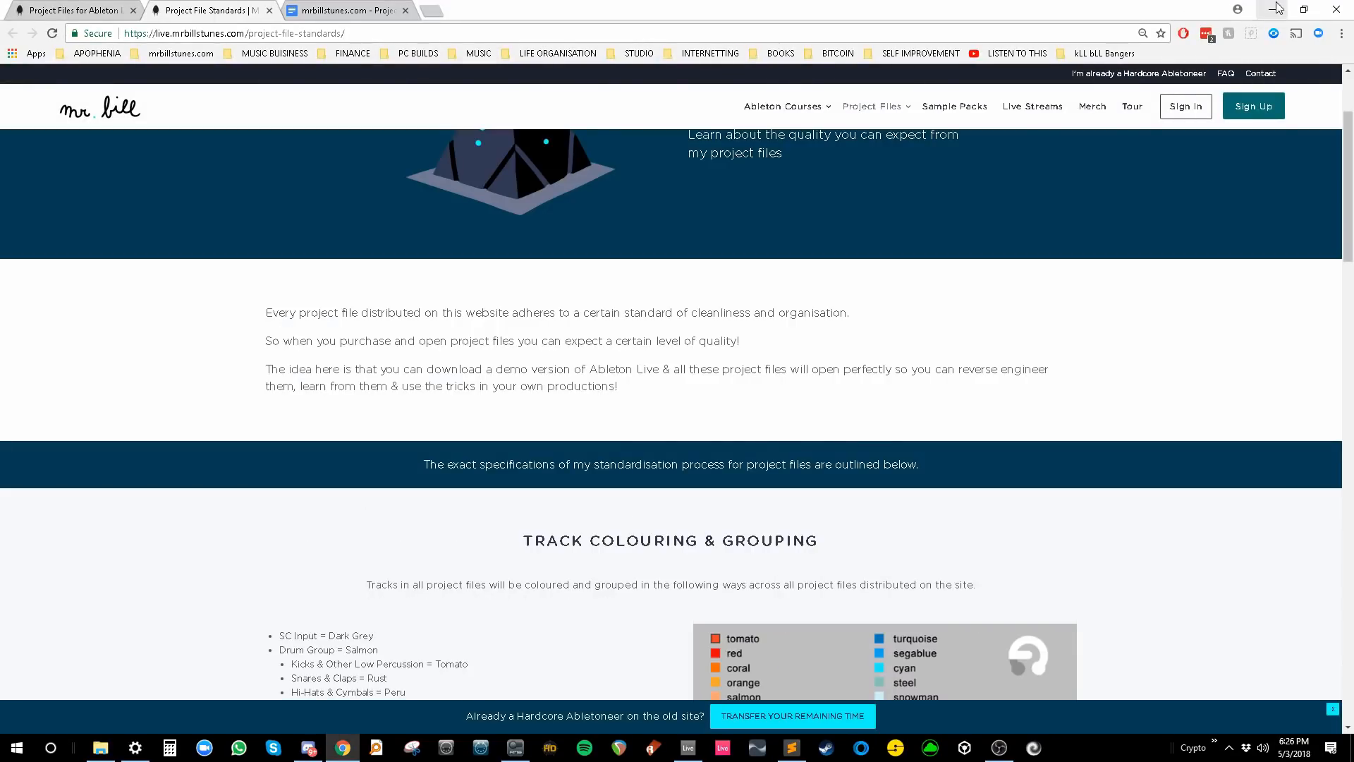
pyautogui.click(1276, 9)
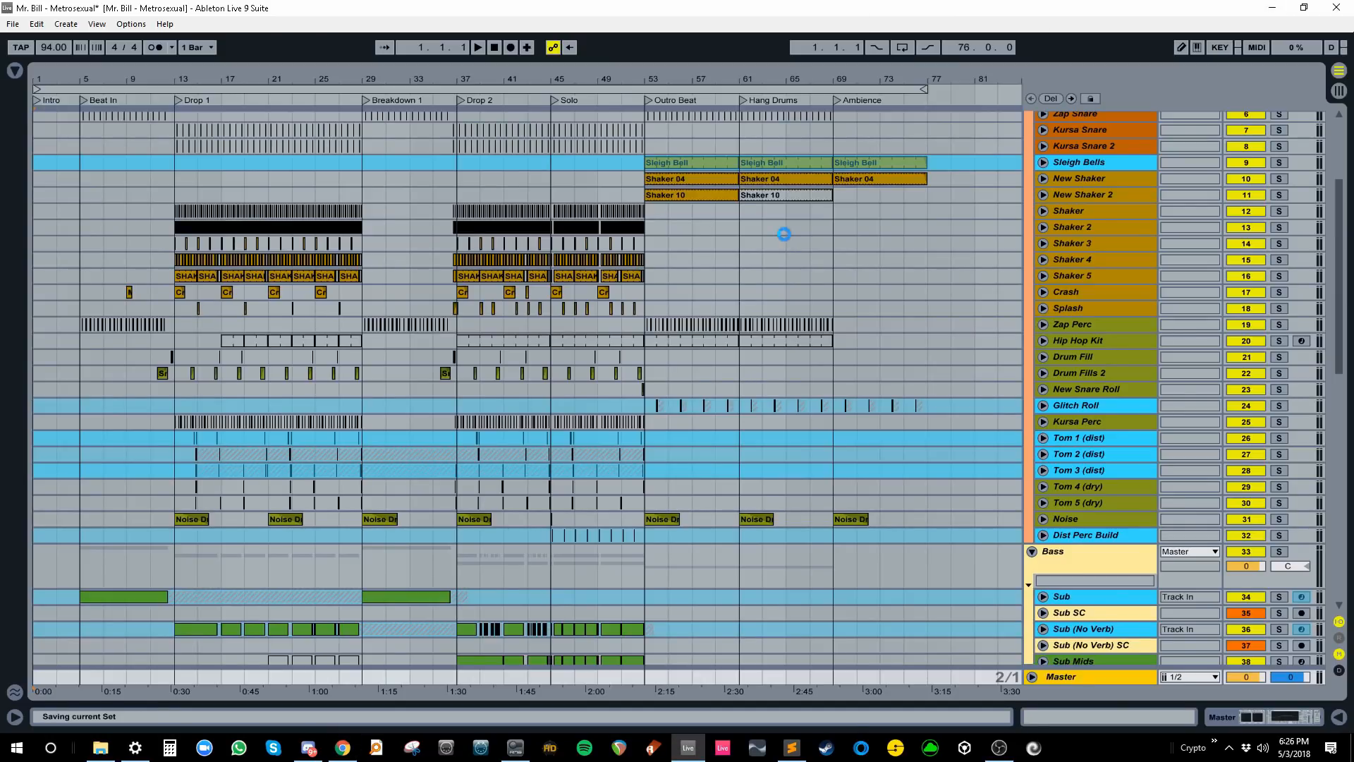
pyautogui.click(800, 750)
# - Save LessonsEN.txt and check the File menu
pyautogui.click(574, 352)
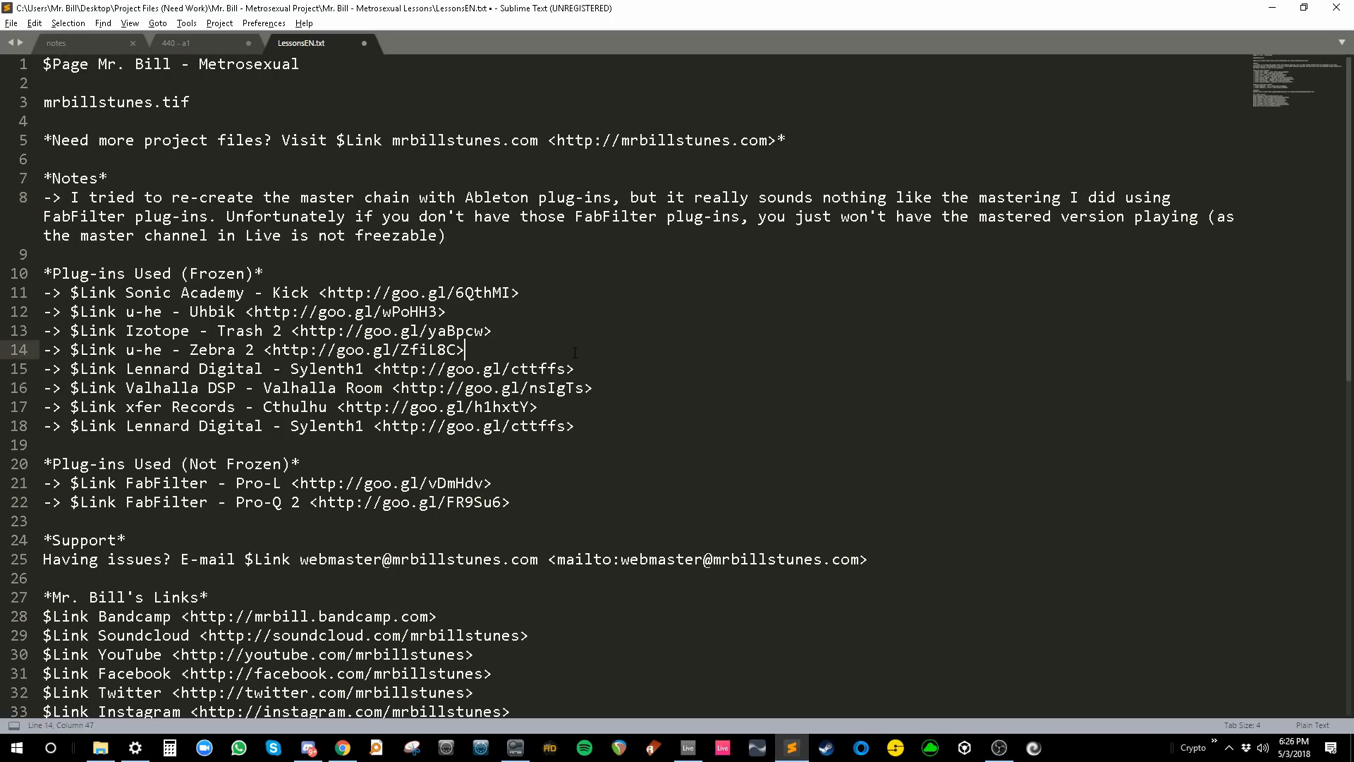
pyautogui.hotkey('ctrl', 's')
pyautogui.click(11, 24)
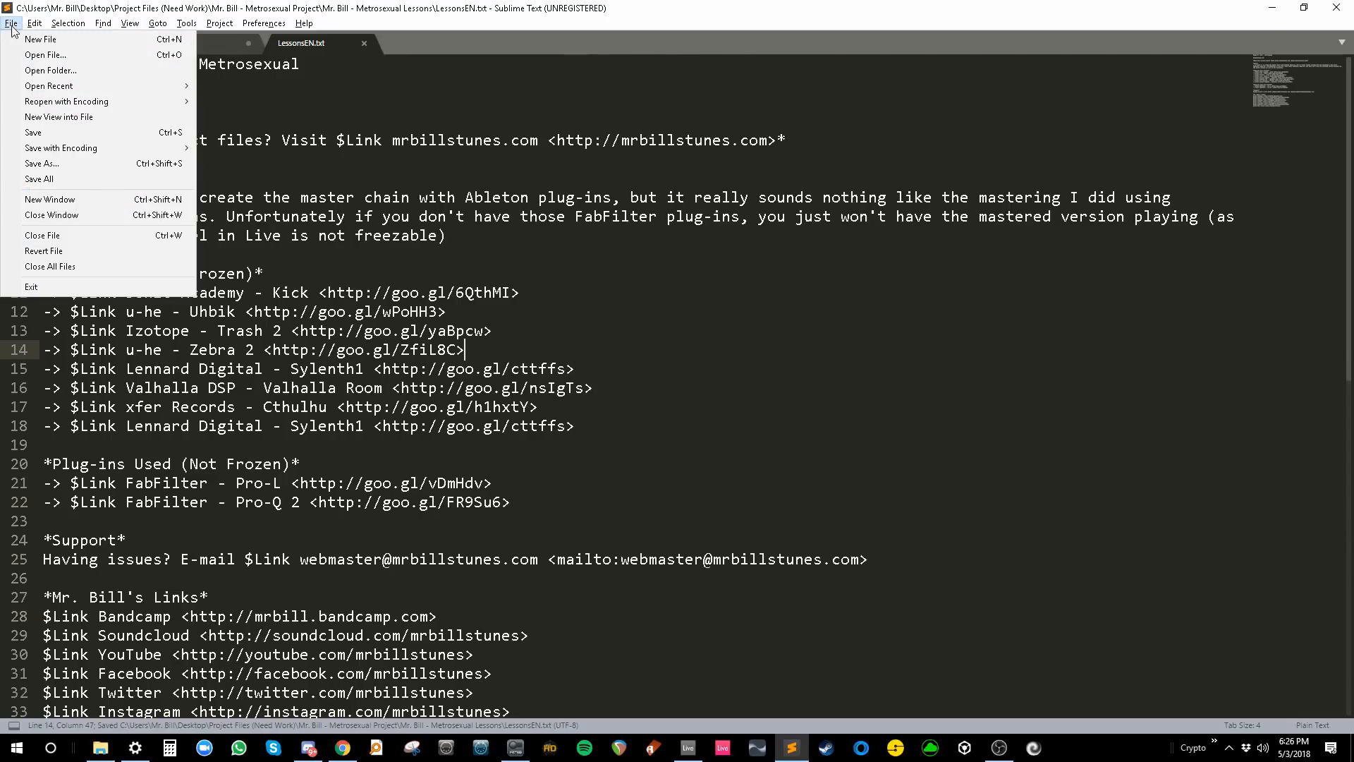
pyautogui.click(48, 133)
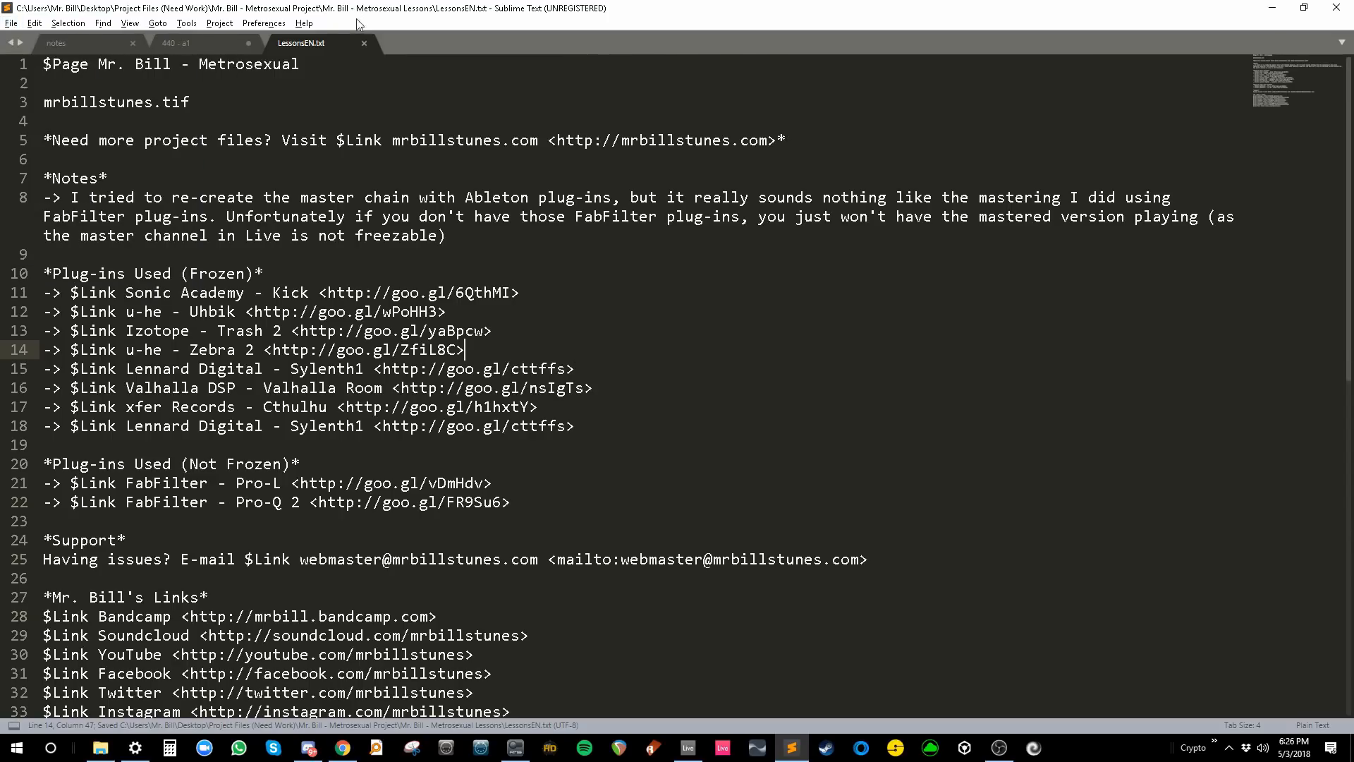
# - Close 440 - a1 without saving, close the notes and LessonsEN.txt tabs, and quit Sublime Text
pyautogui.click(249, 43)
pyautogui.click(691, 426)
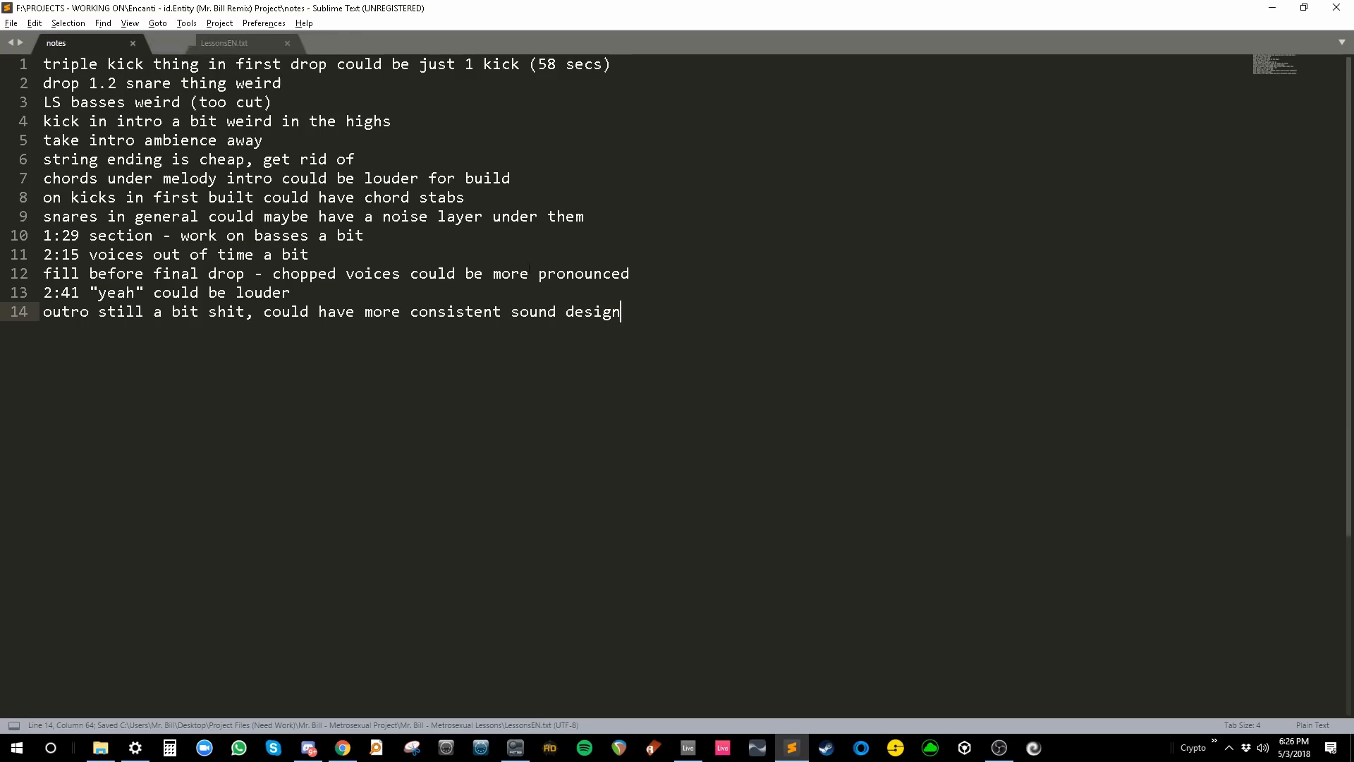
pyautogui.click(135, 43)
pyautogui.click(134, 42)
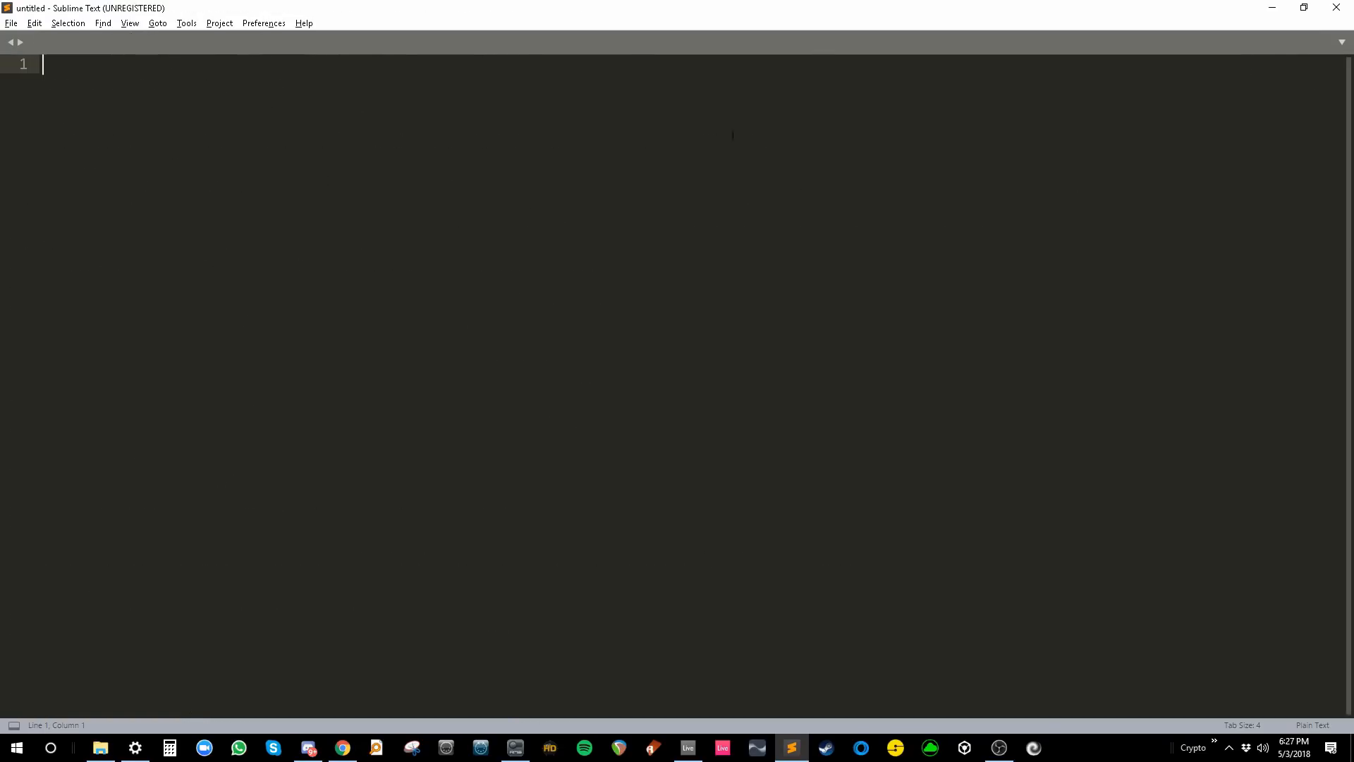
pyautogui.click(1345, 7)
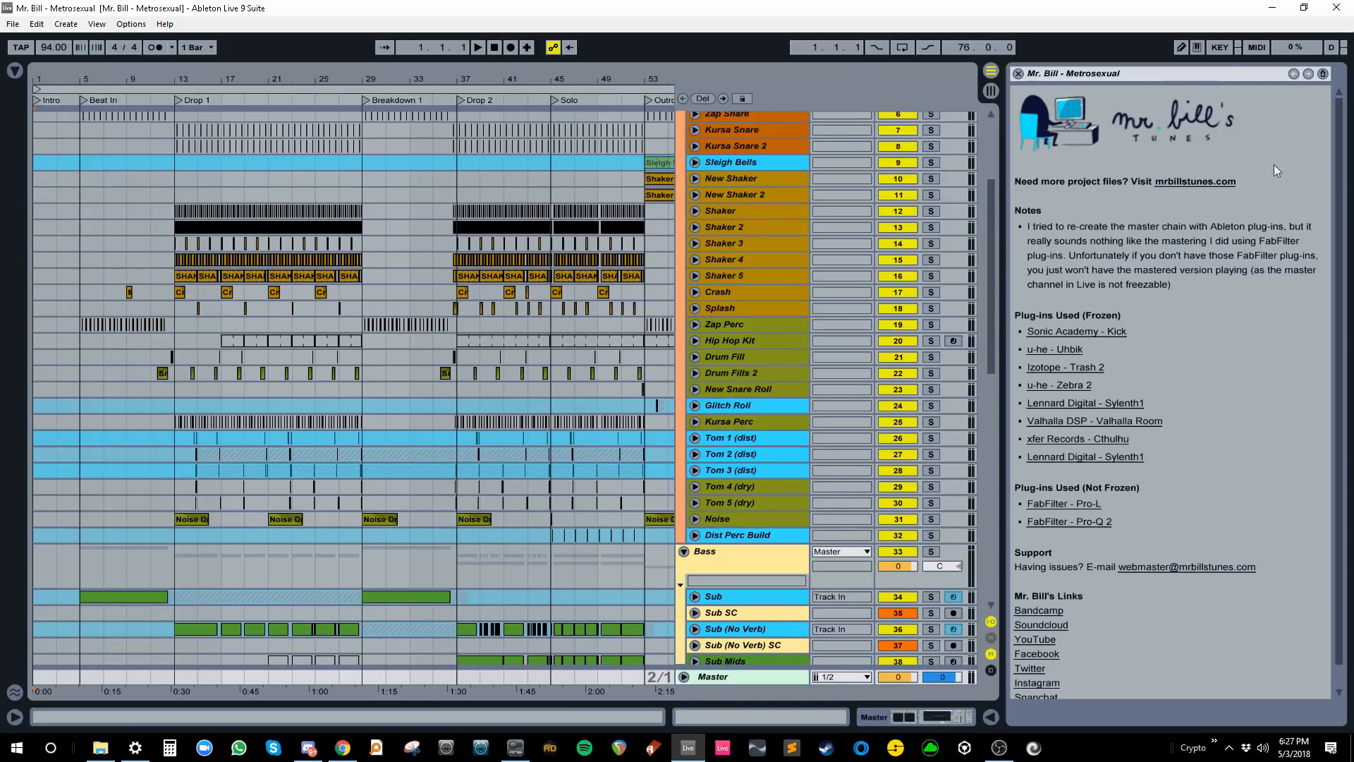
# - Test the lesson's Izotope - Trash 2 and mrbillstunes.com links in Chrome, then return to Live
pyautogui.click(1055, 368)
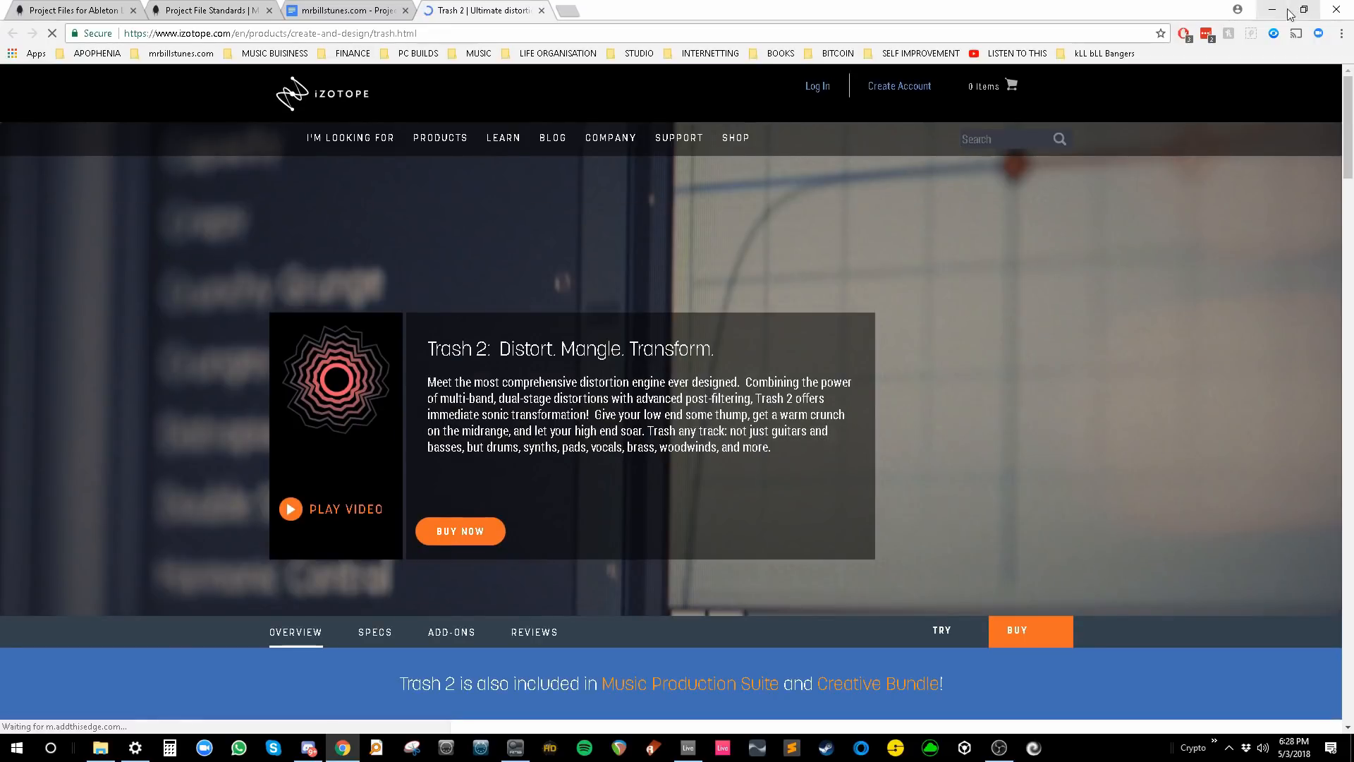
pyautogui.click(1271, 11)
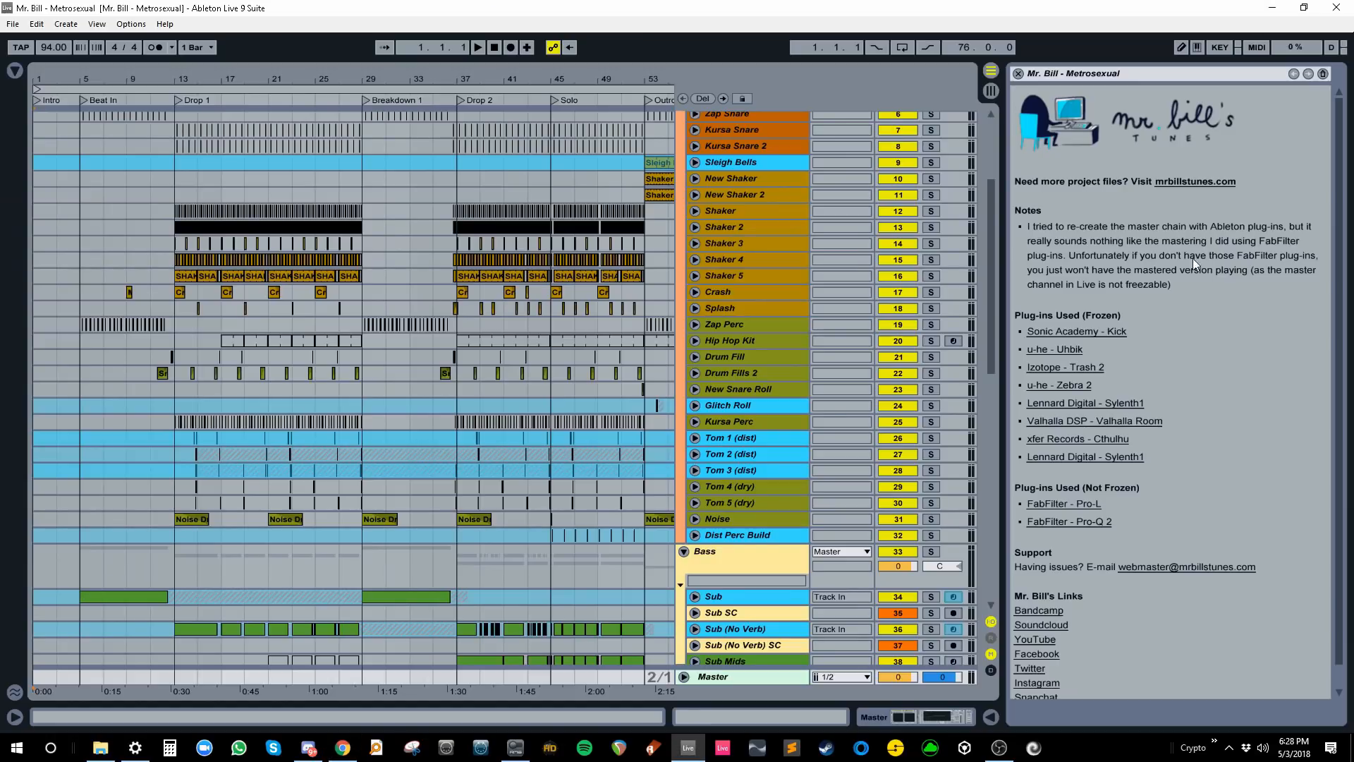
pyautogui.click(1185, 183)
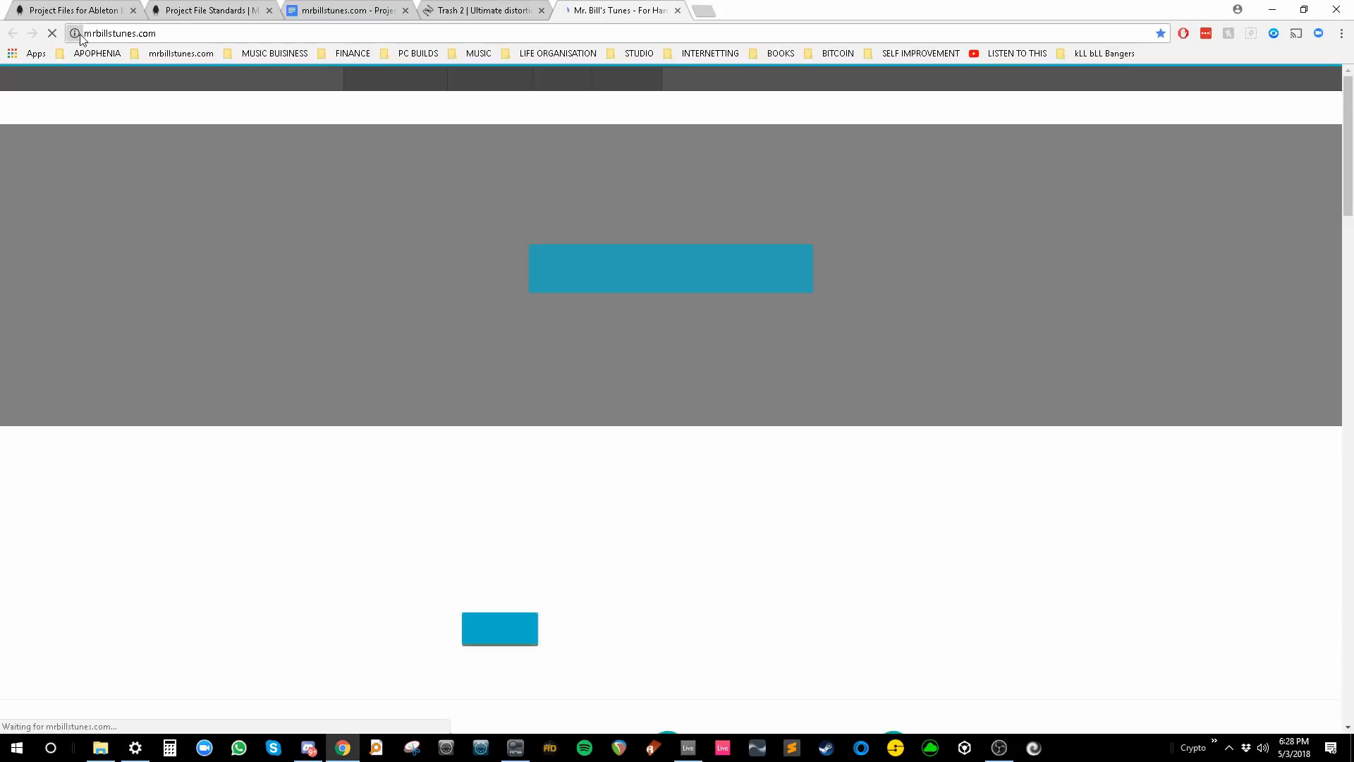
pyautogui.click(212, 33)
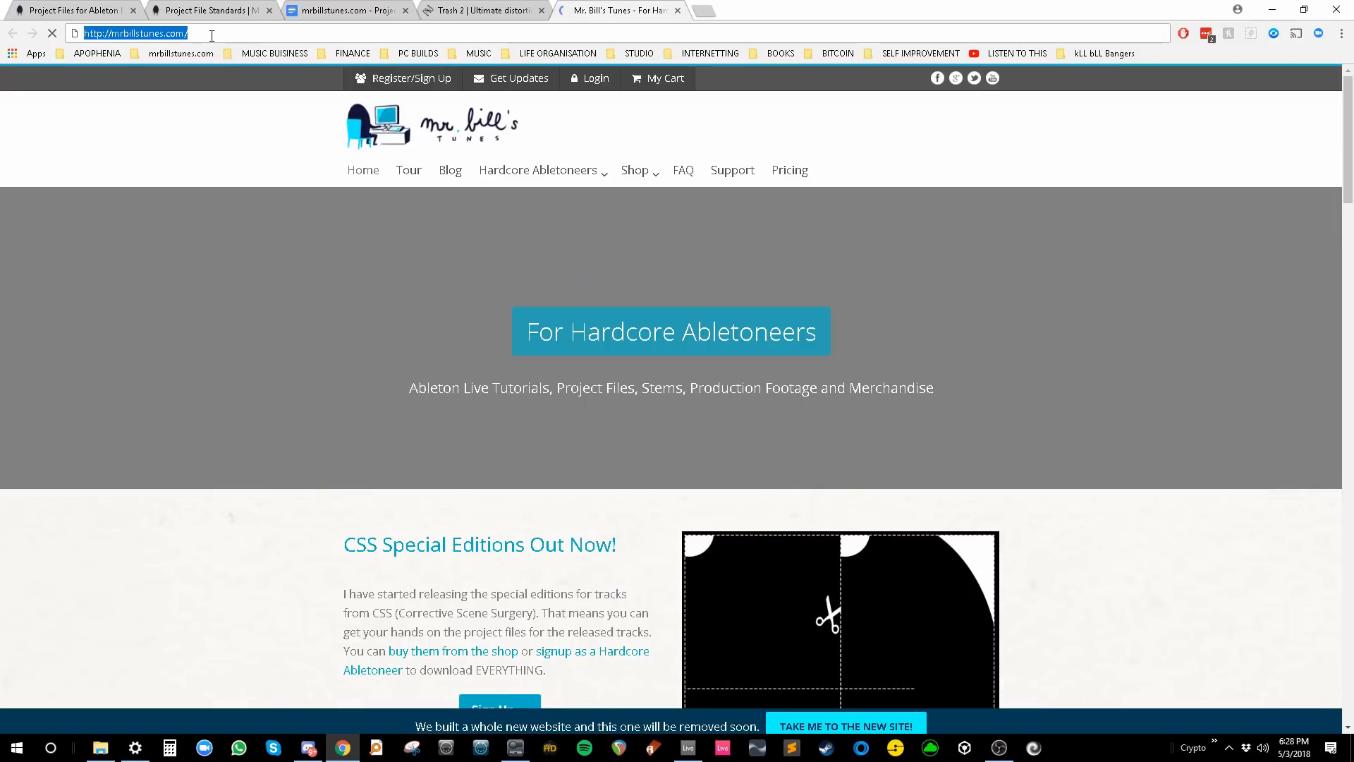
pyautogui.hotkey('alt', 'Tab')
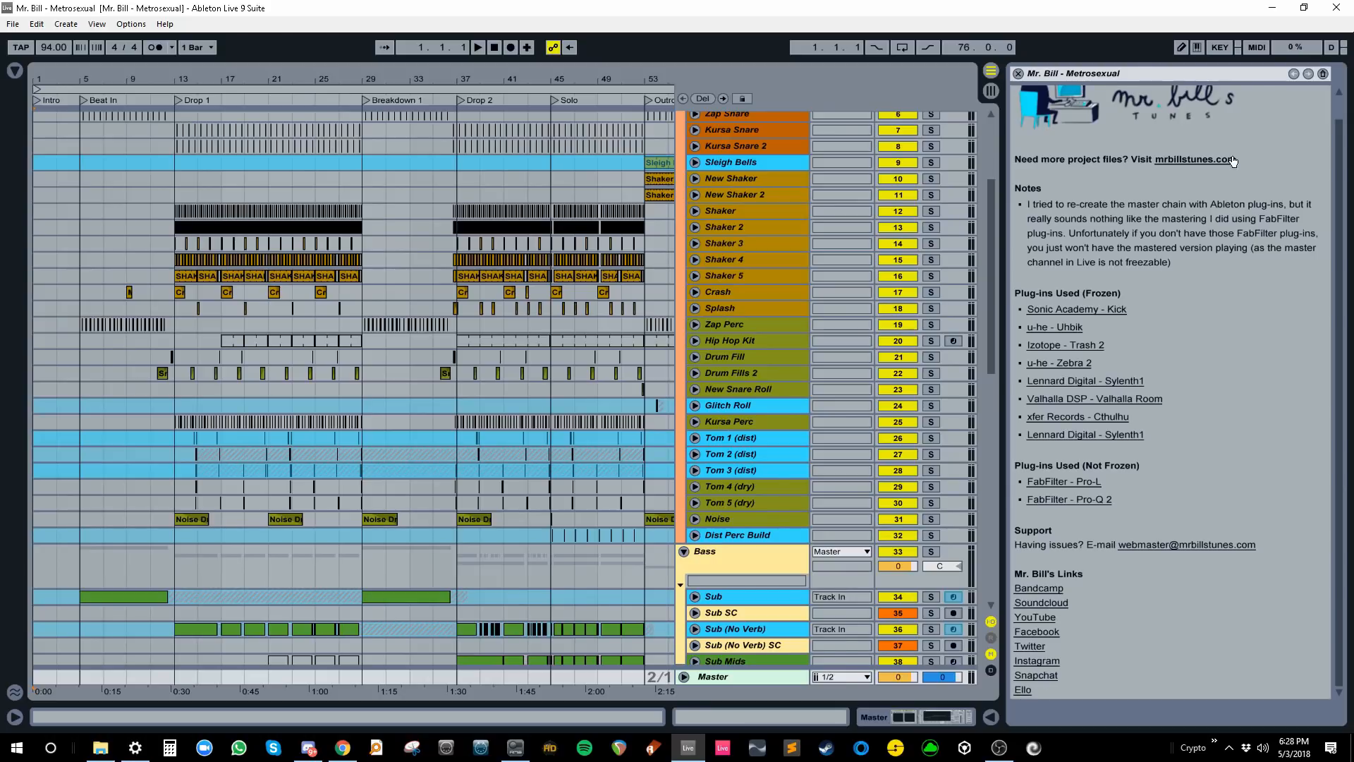
pyautogui.scroll(5, 842, 261)
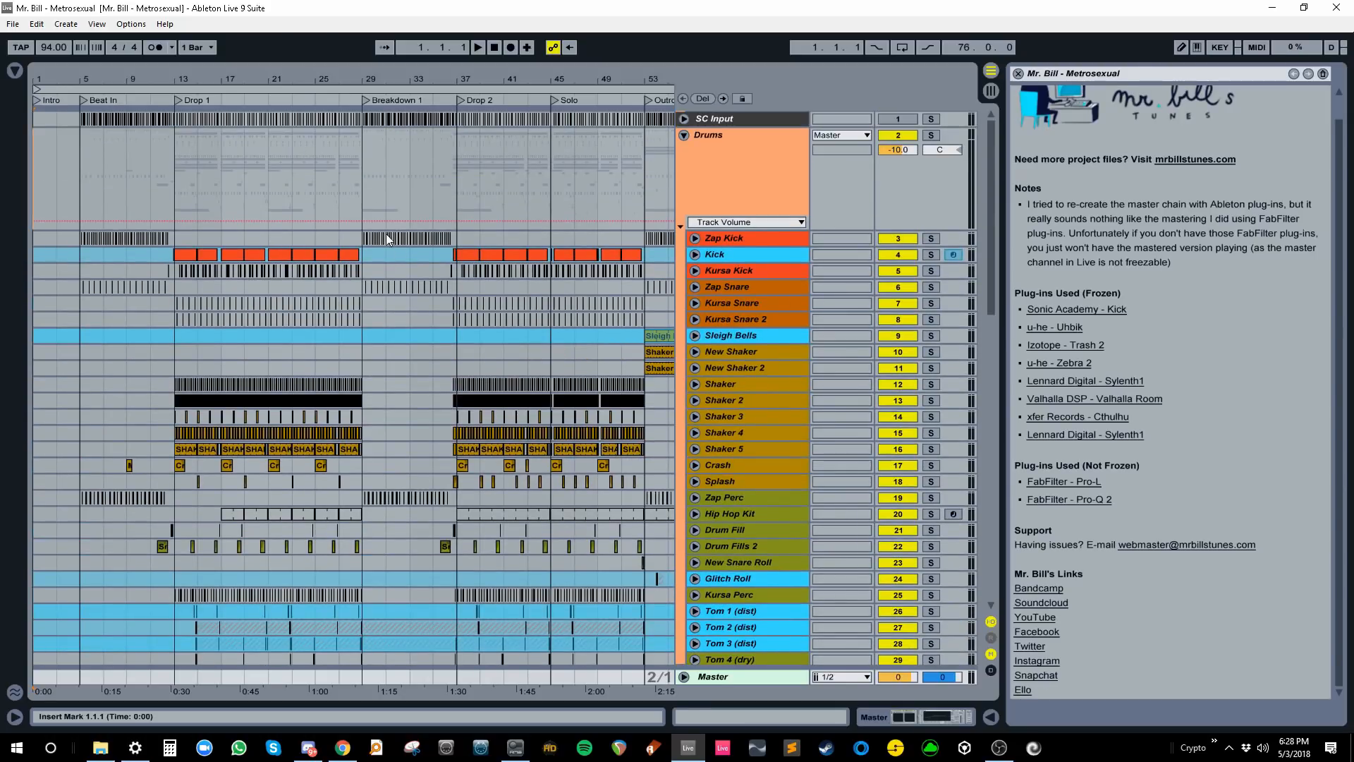
# - Set Live's Zoom Display preference to 53% and fit the whole Metrosexual arrangement on screen
pyautogui.click(424, 172)
pyautogui.hotkey('ctrl', ',')
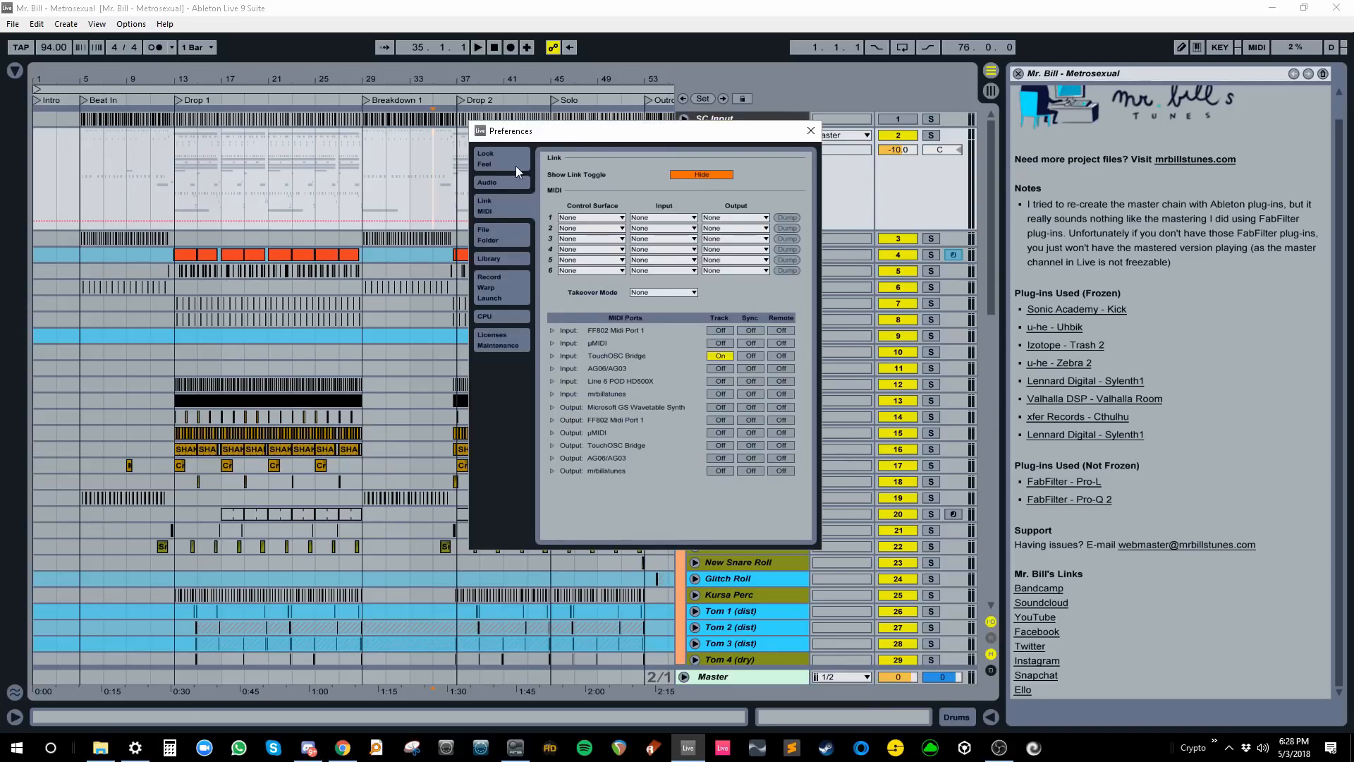
pyautogui.moveTo(722, 268); pyautogui.dragTo(722, 317)
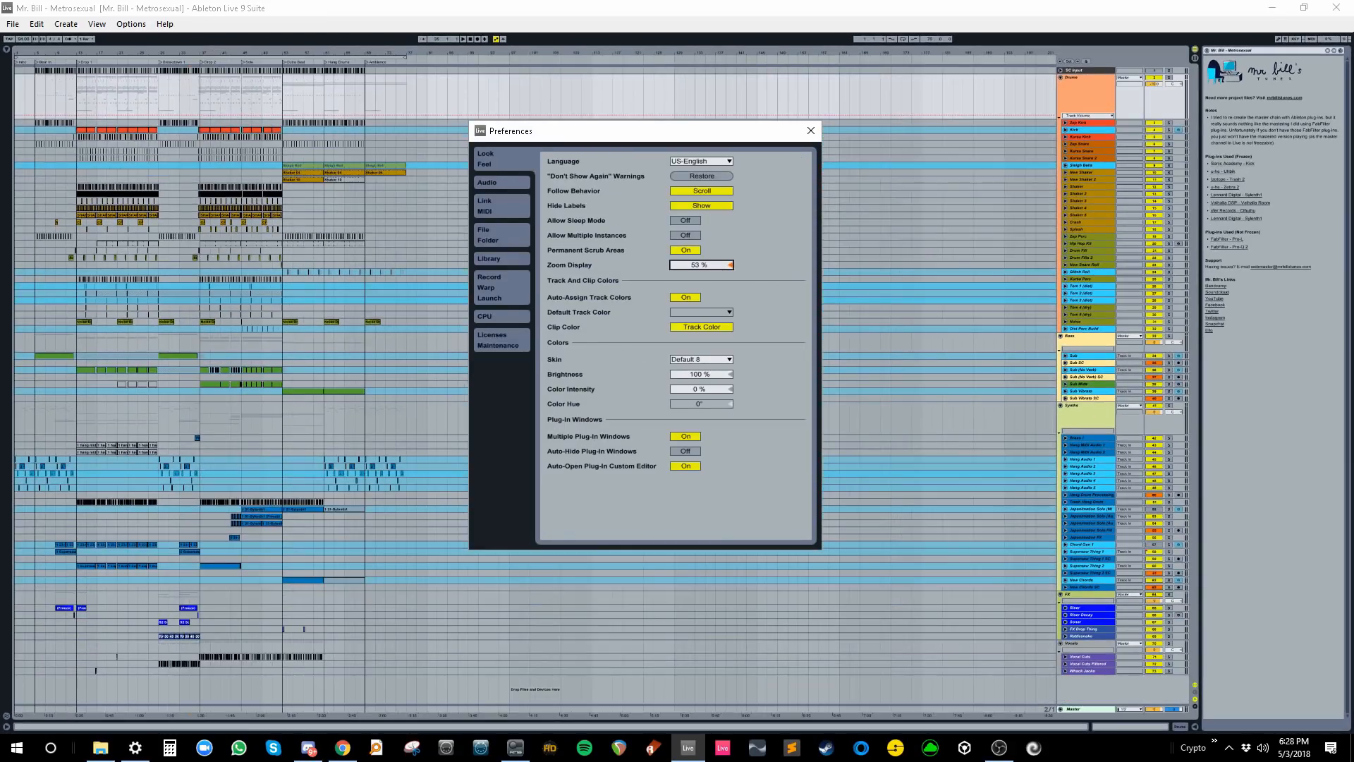
pyautogui.click(809, 131)
pyautogui.moveTo(211, 53); pyautogui.dragTo(211, 106)
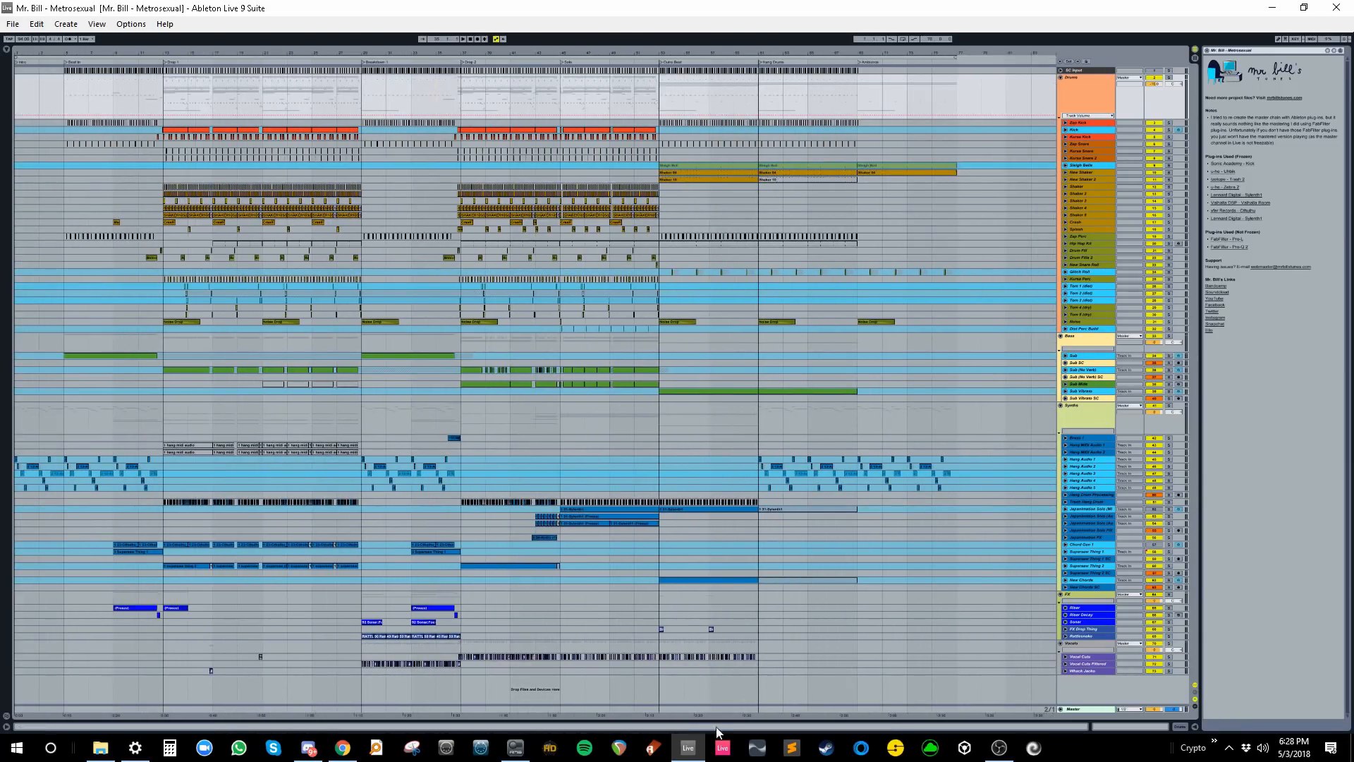
pyautogui.click(411, 749)
# - Snip the entire screen and save it to the Desktop as Capture.JPG
pyautogui.hotkey('ctrl', 'n')
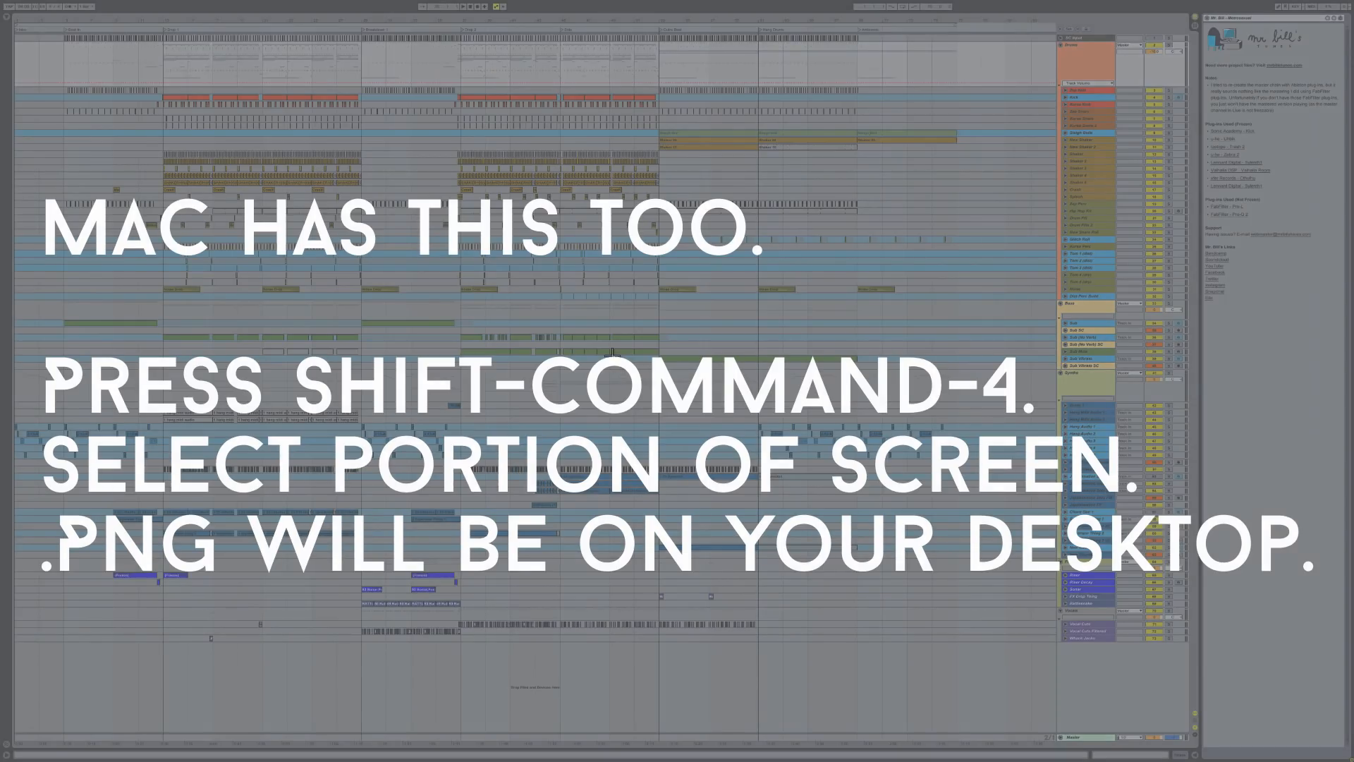
pyautogui.moveTo(2, 3); pyautogui.dragTo(1353, 761)
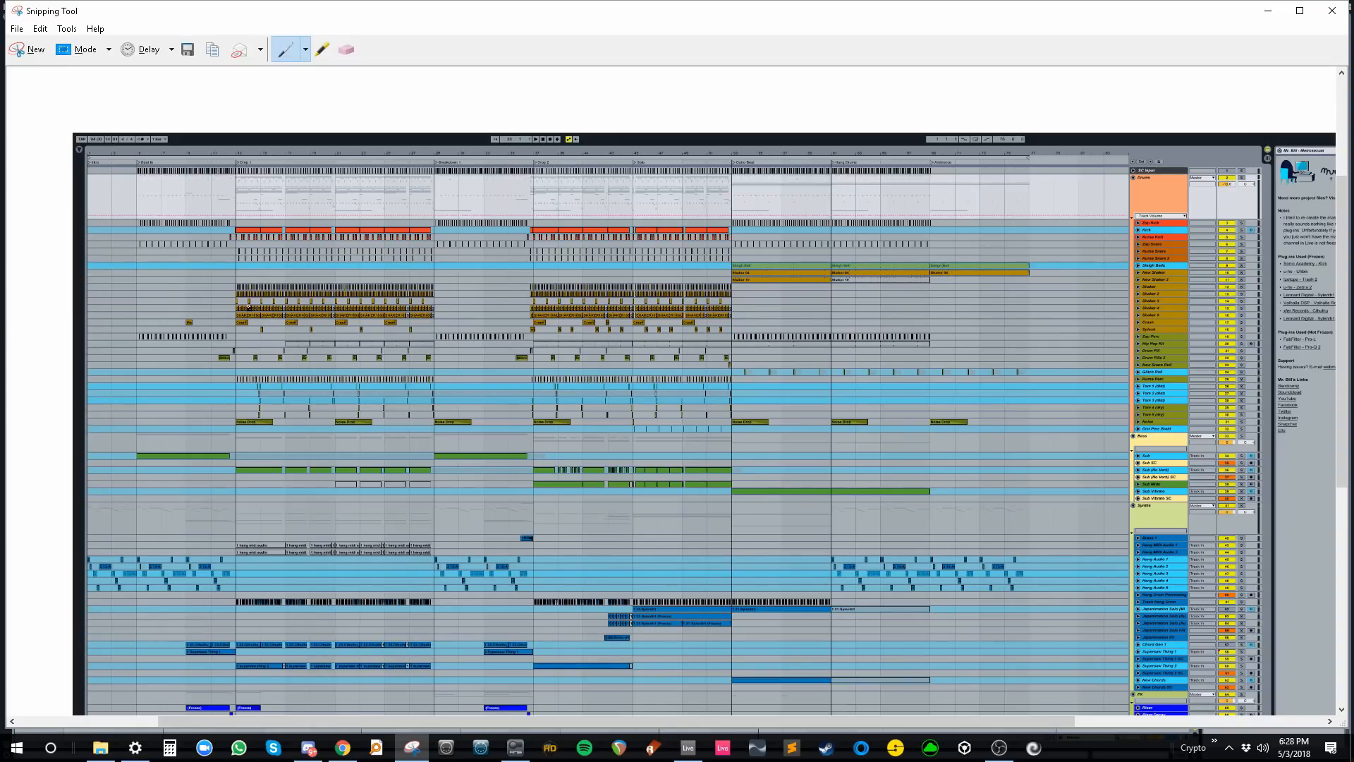
pyautogui.hotkey('ctrl', 's')
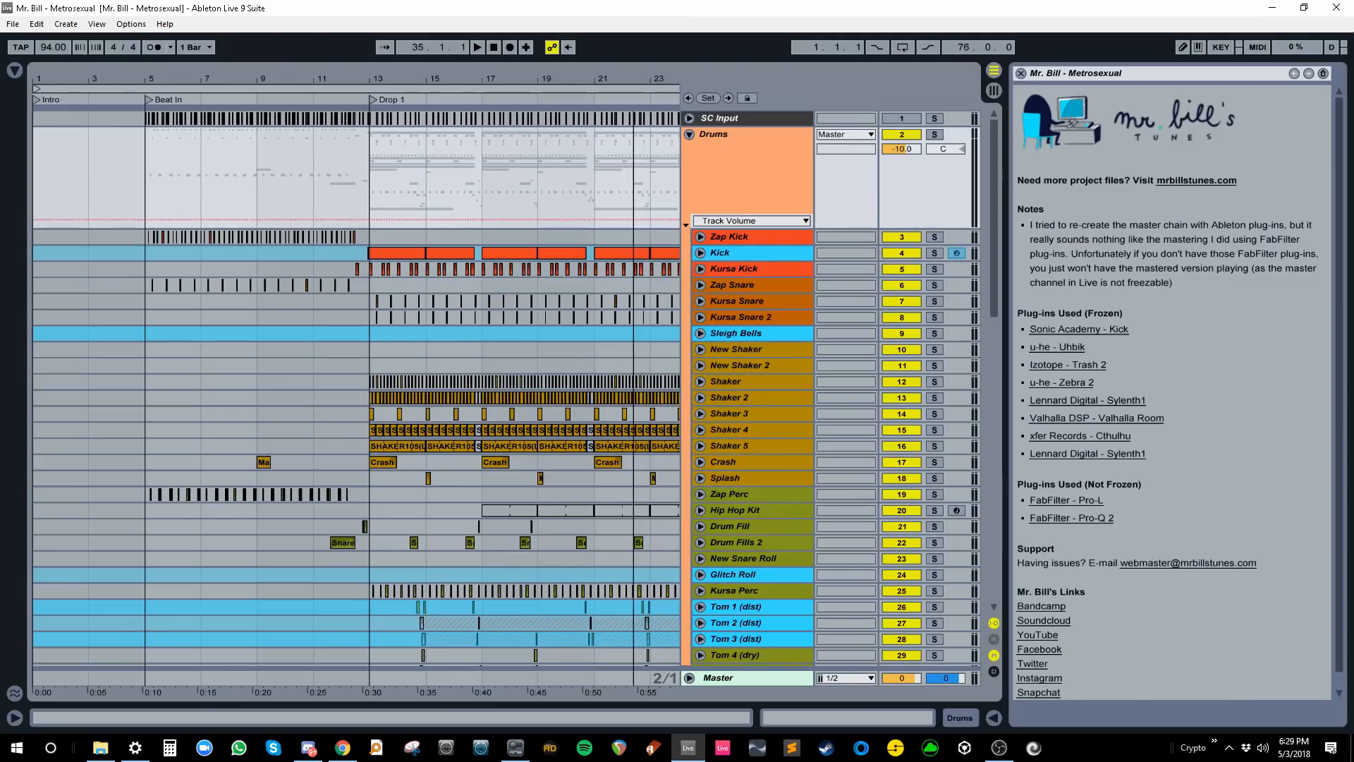
pyautogui.moveTo(175, 79); pyautogui.dragTo(175, 42)
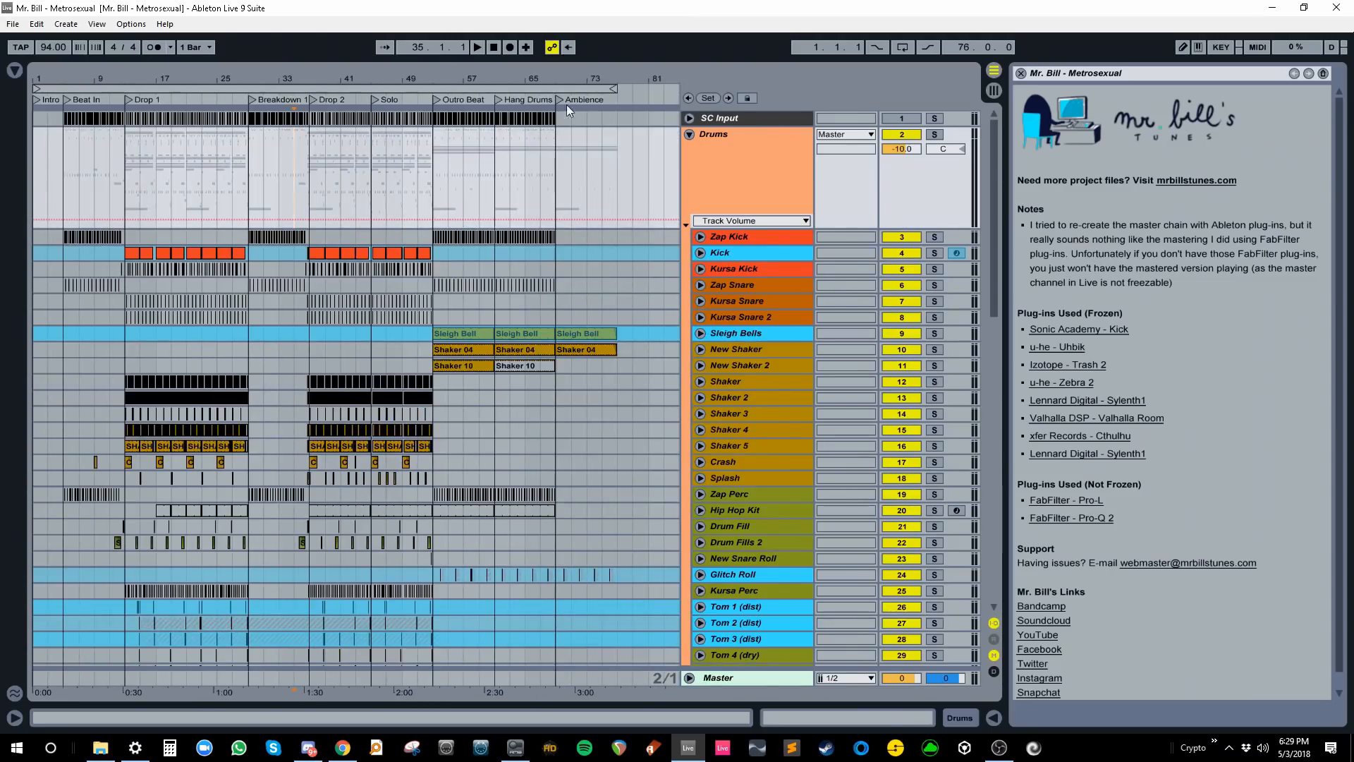
# - Collect All and Save, copying media from elsewhere, other Projects and User Library, not Factory Packs
pyautogui.click(12, 23)
pyautogui.click(112, 207)
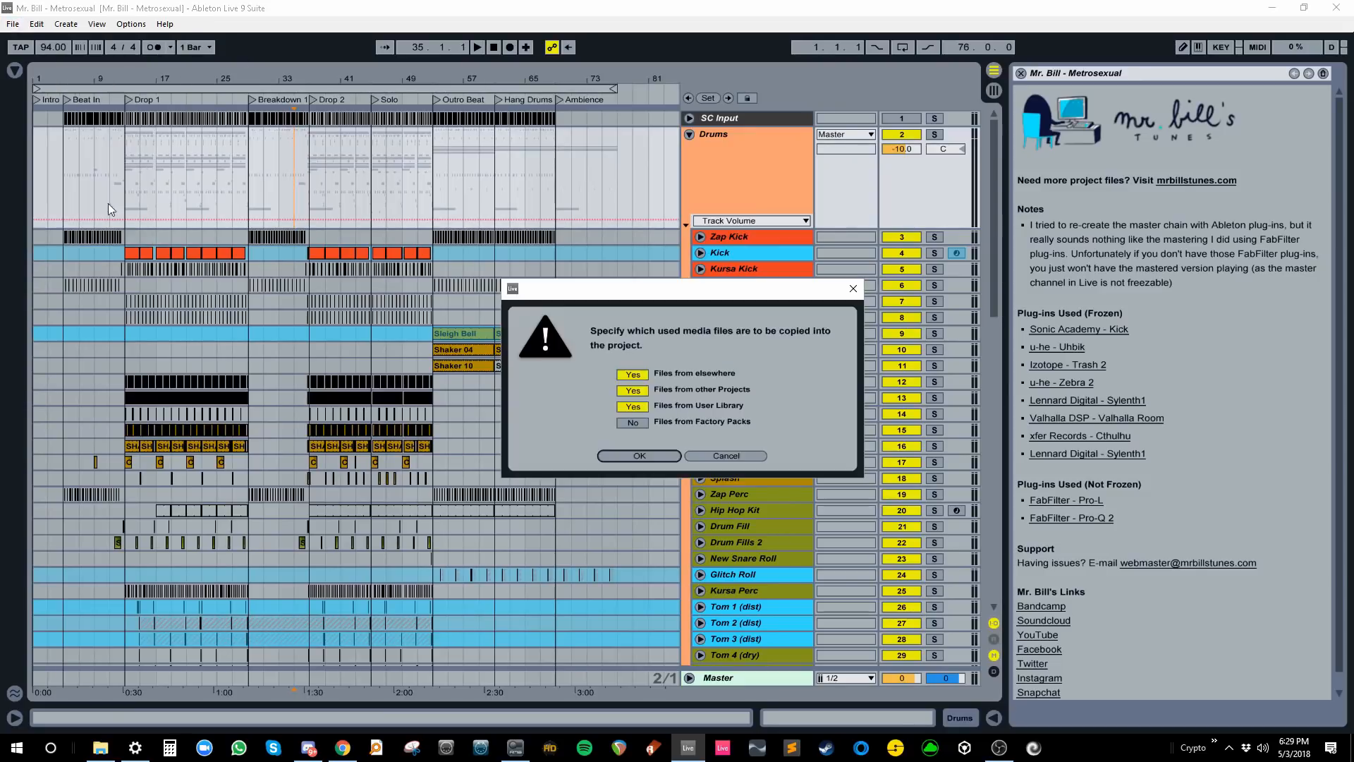
pyautogui.press('Return')
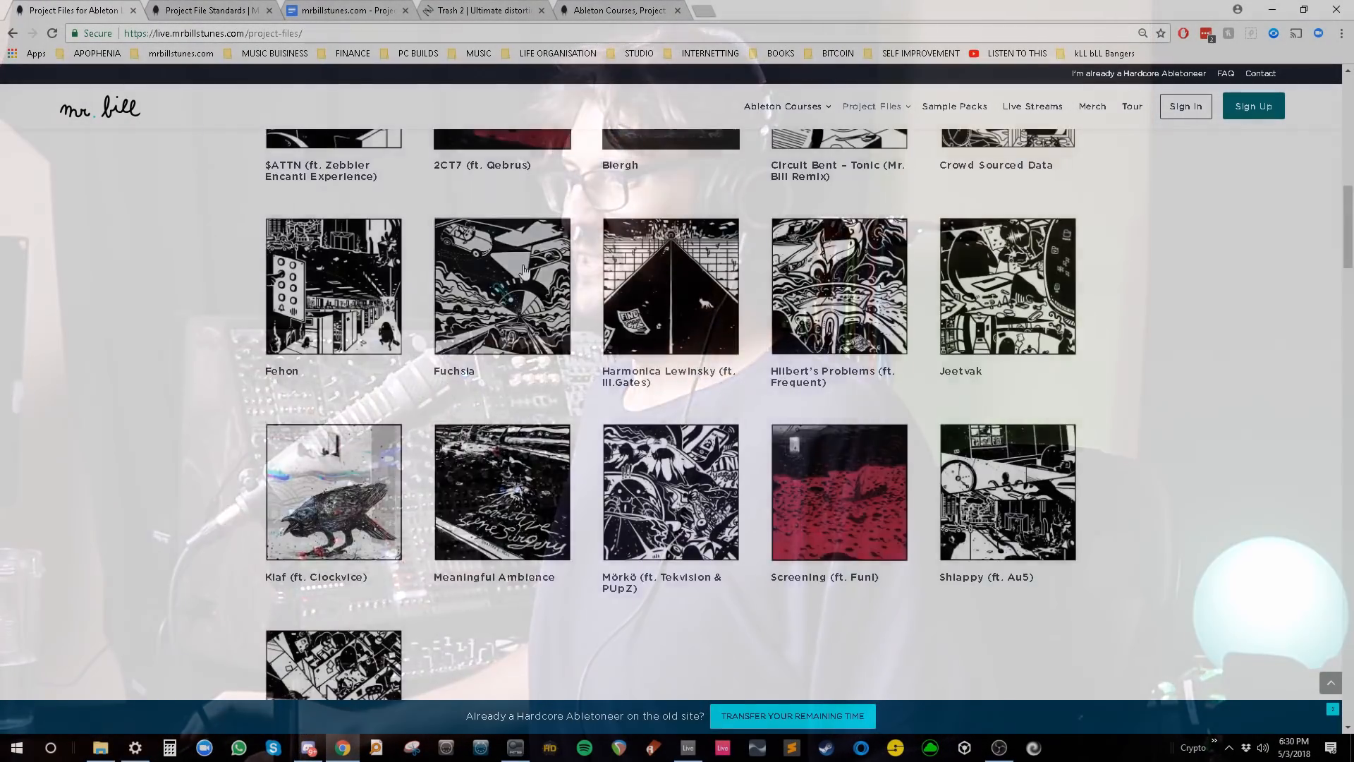
# - Scroll through the mrbillstunes Project Files album grid, including Fehon and Jeetvak
pyautogui.scroll(-3, 523, 271)
pyautogui.scroll(-20, 524, 272)
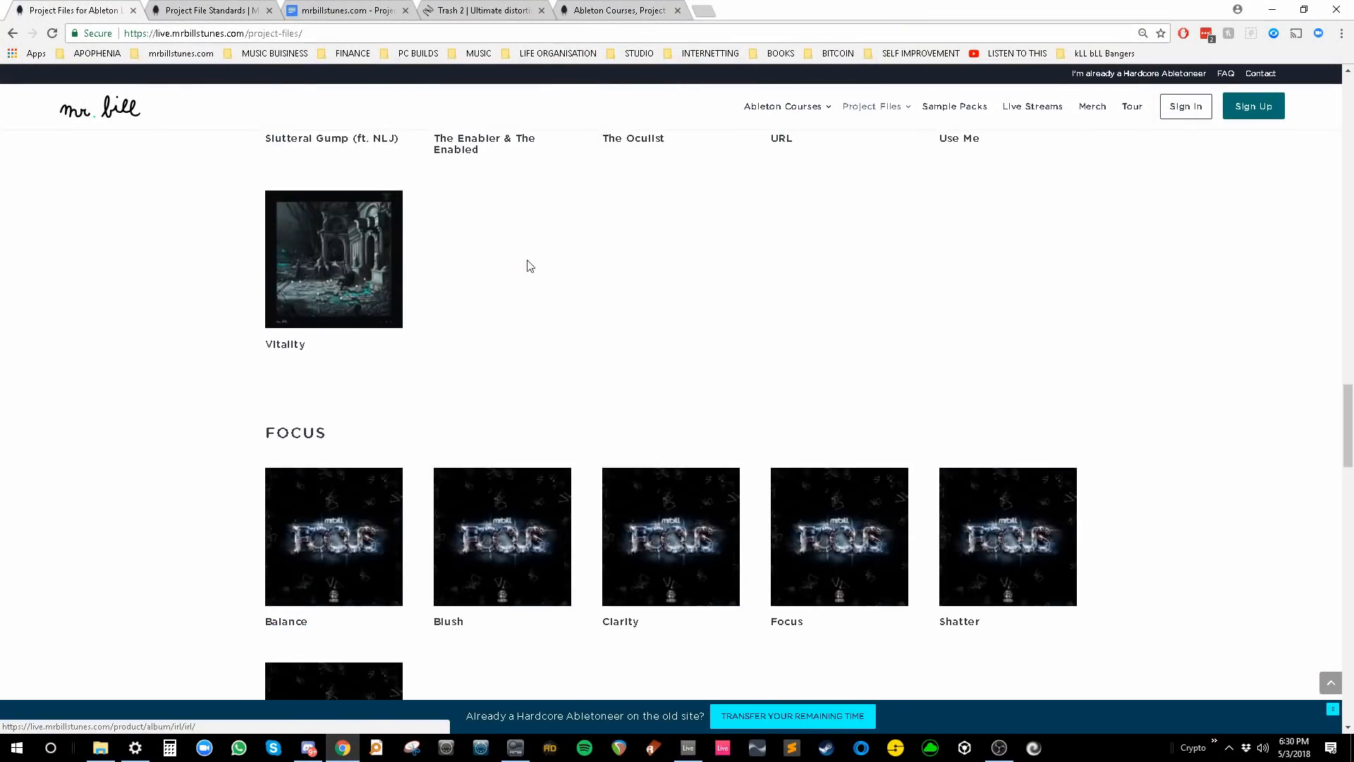
pyautogui.scroll(20, 537, 266)
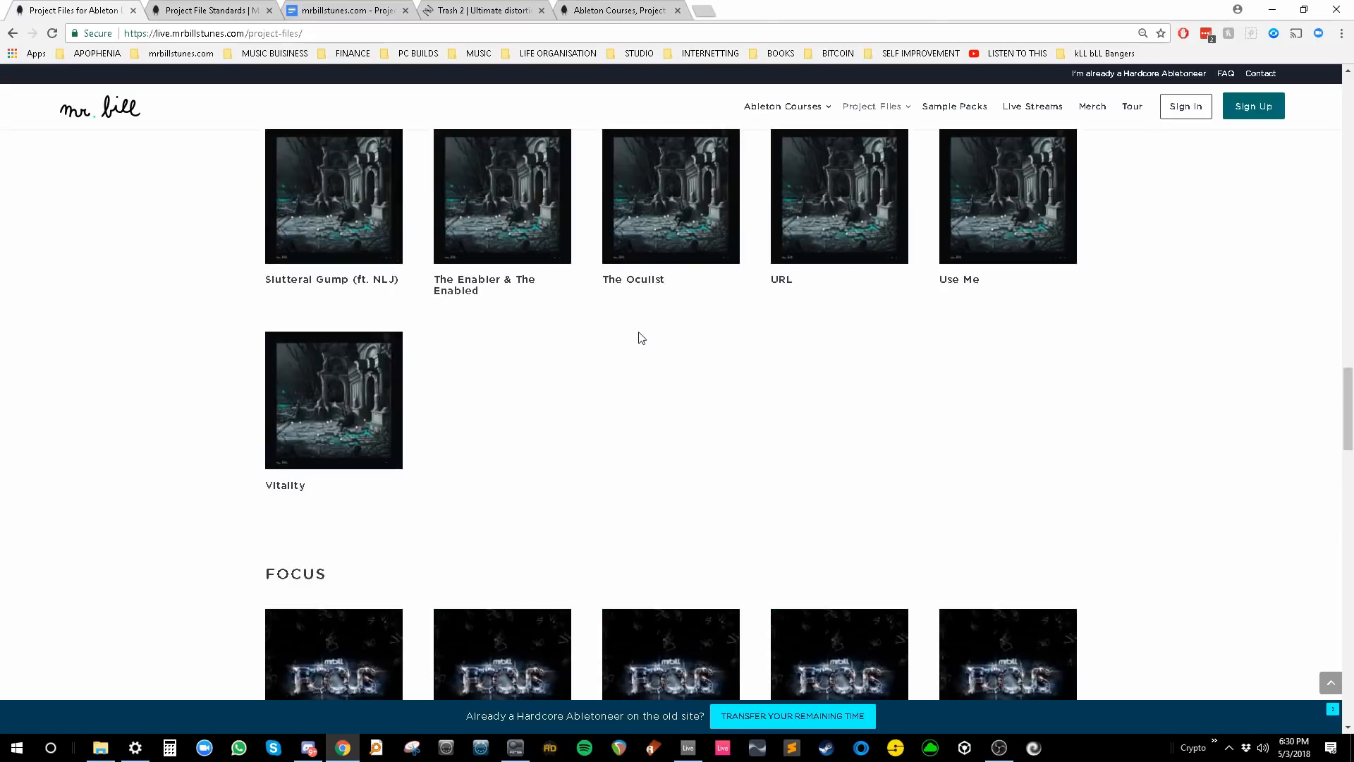
pyautogui.scroll(7, 698, 327)
pyautogui.scroll(-12, 698, 328)
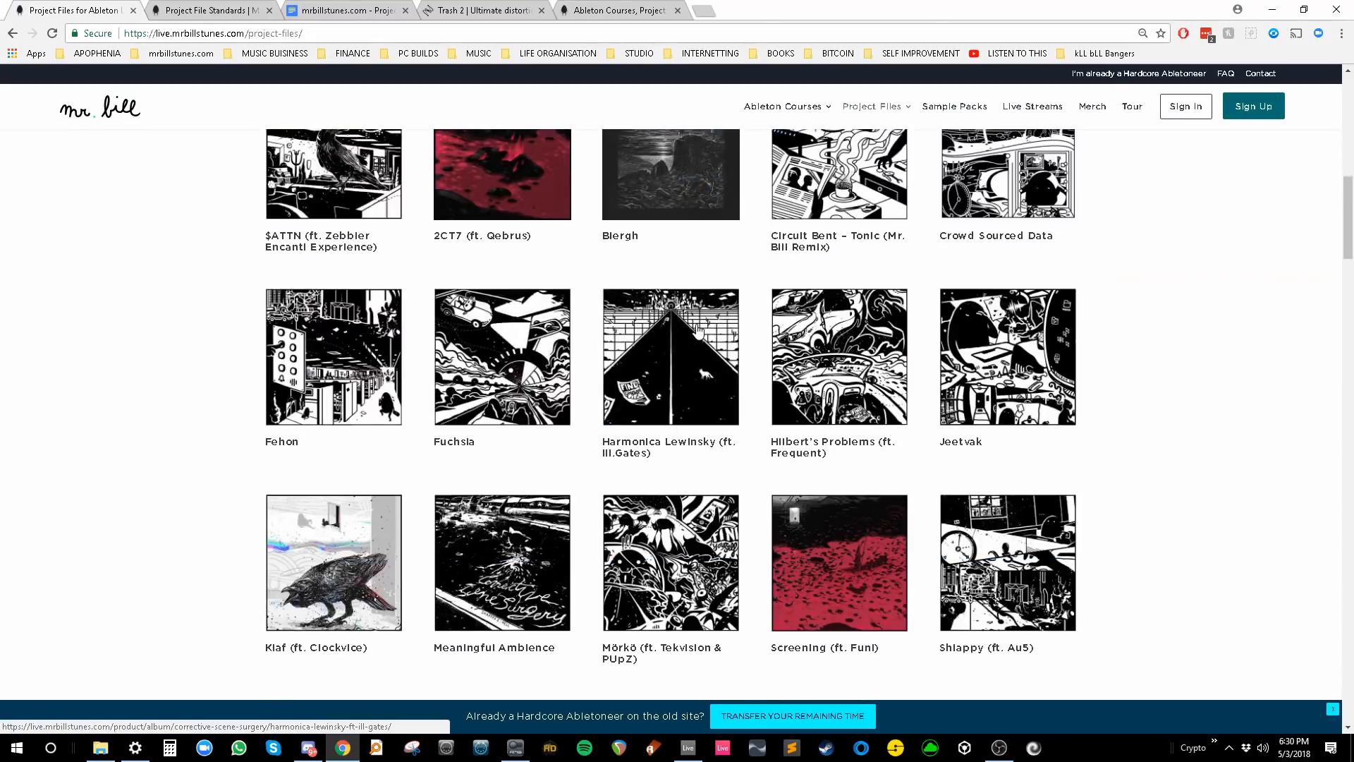